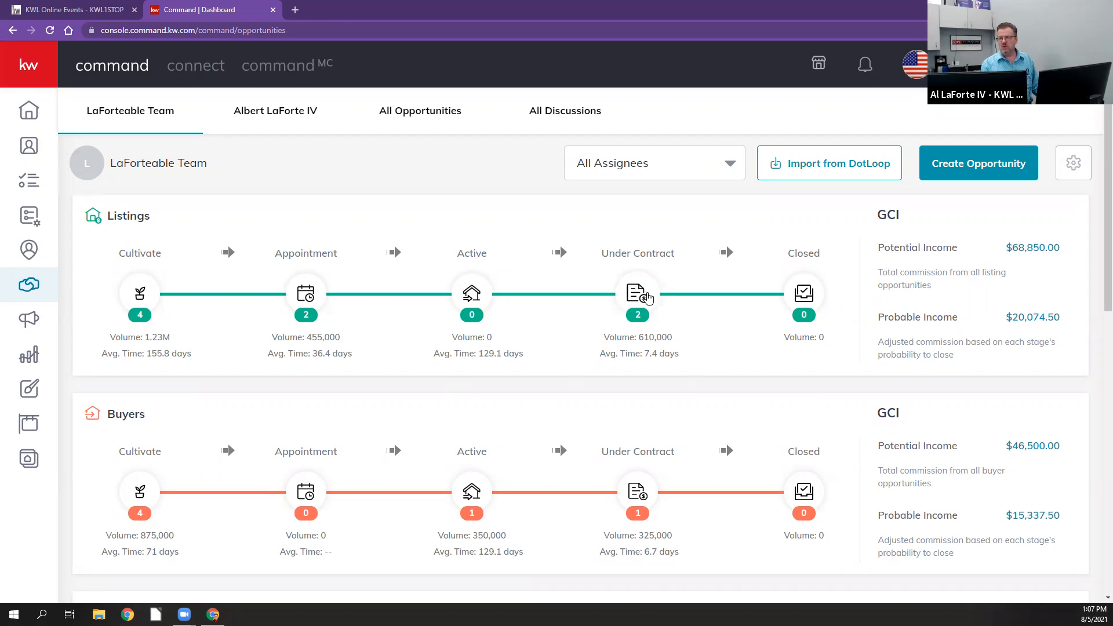
Step: Open the Under Contract stage of the Listings pipeline and review all its board columns
left_click(647, 296)
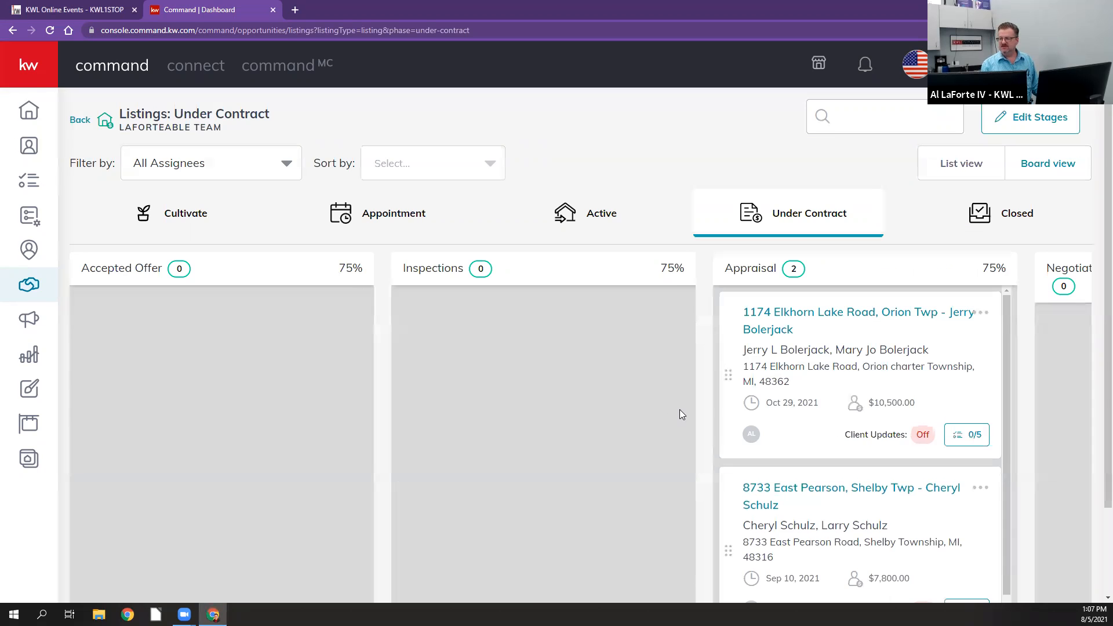
scroll(680, 410, "down", 1)
scroll(815, 500, "up", 1)
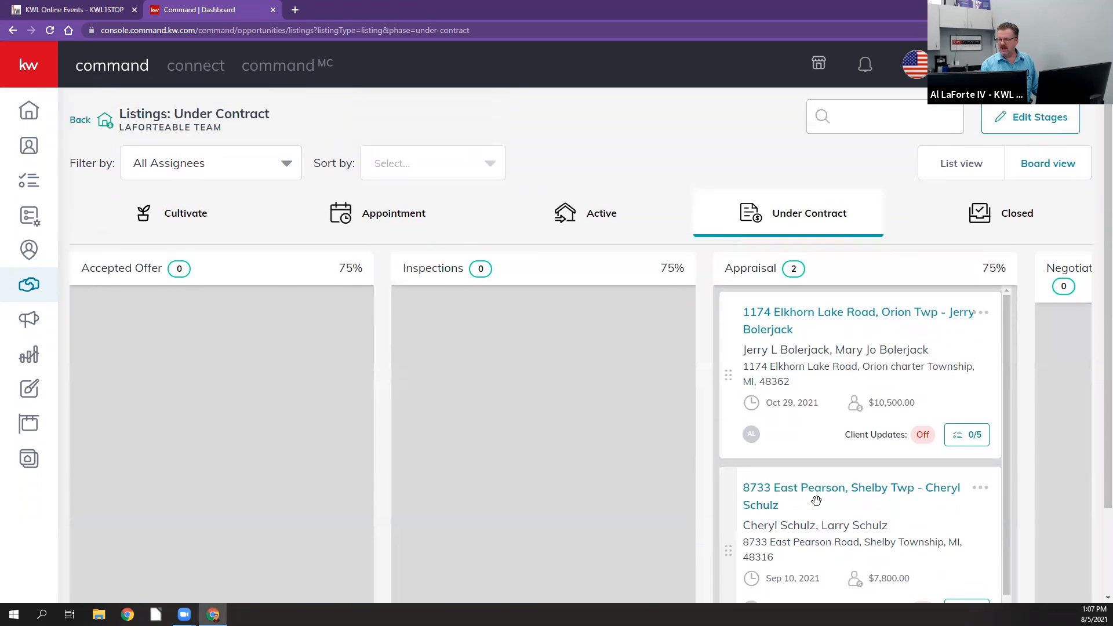
scroll(815, 500, "down", 2)
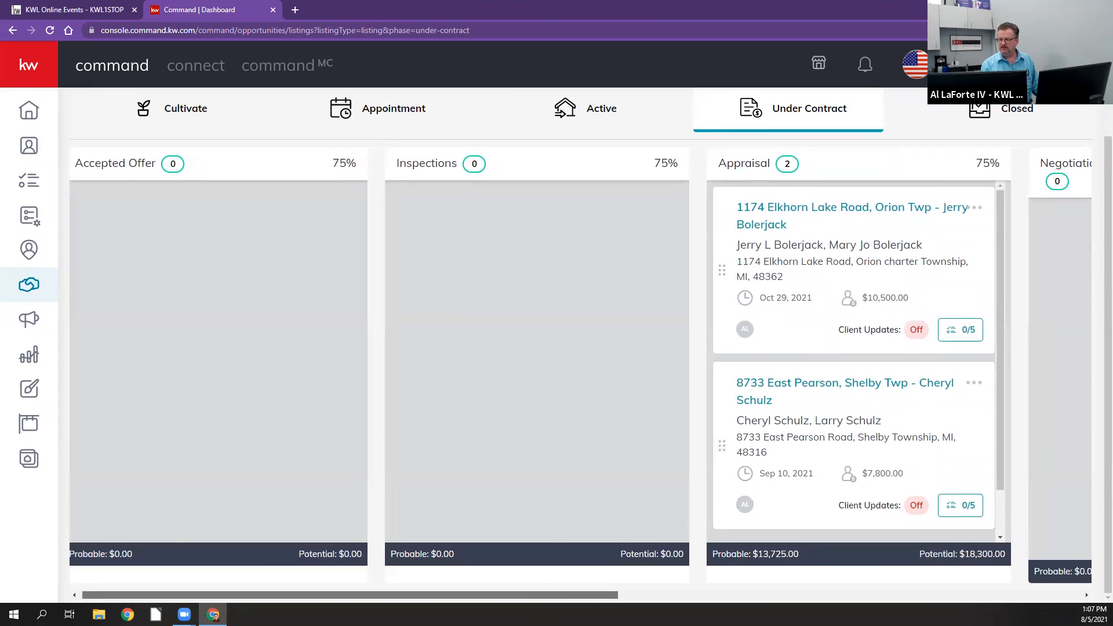
left_click_drag(536, 595, 837, 594)
left_click_drag(401, 595, 100, 595)
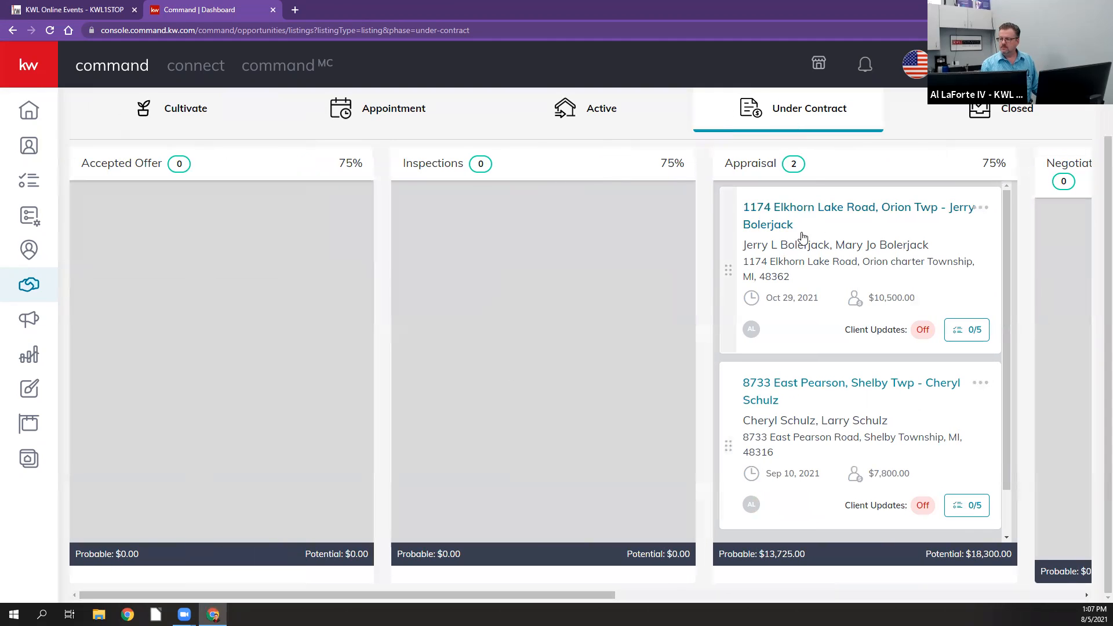
Step: Open the documents of the first listing in the Appraisal column and go to its DocuSign transaction
left_click(794, 215)
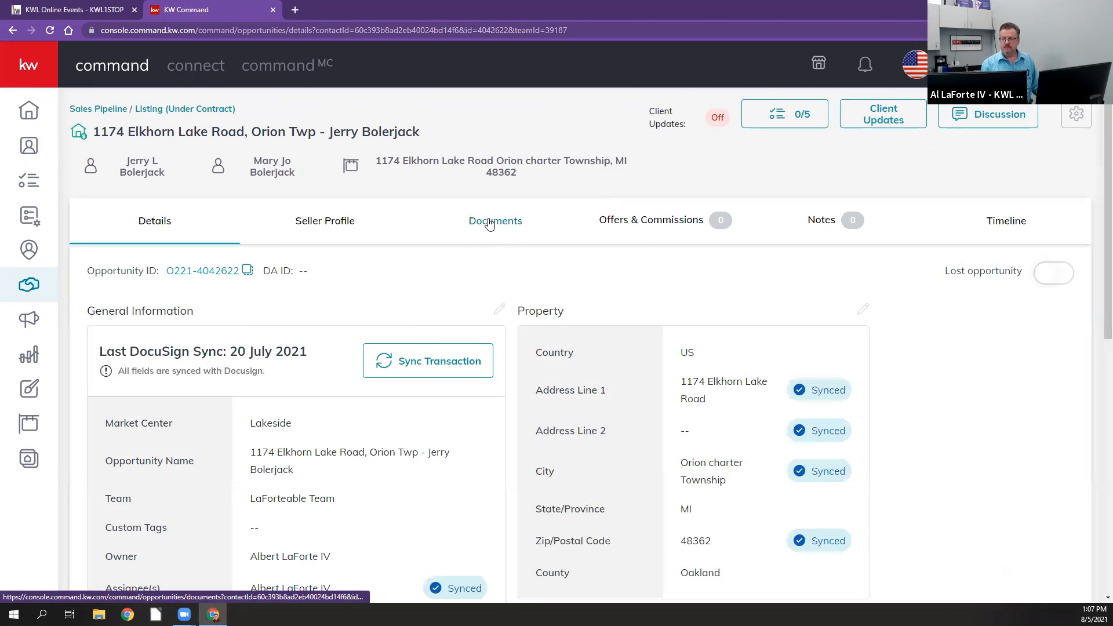
left_click(488, 220)
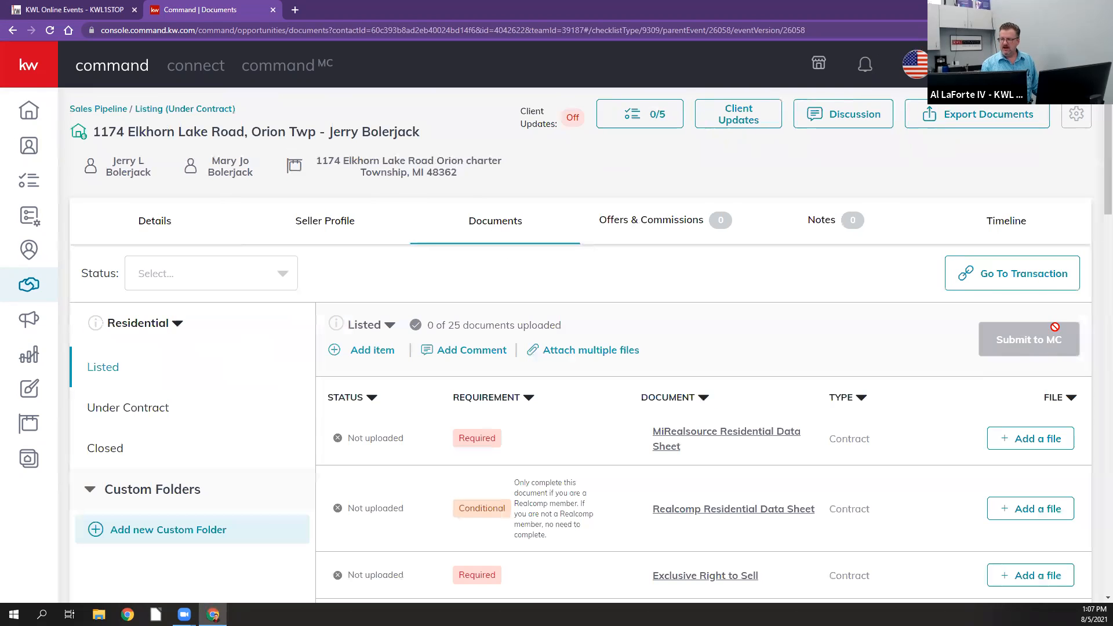
left_click(1045, 272)
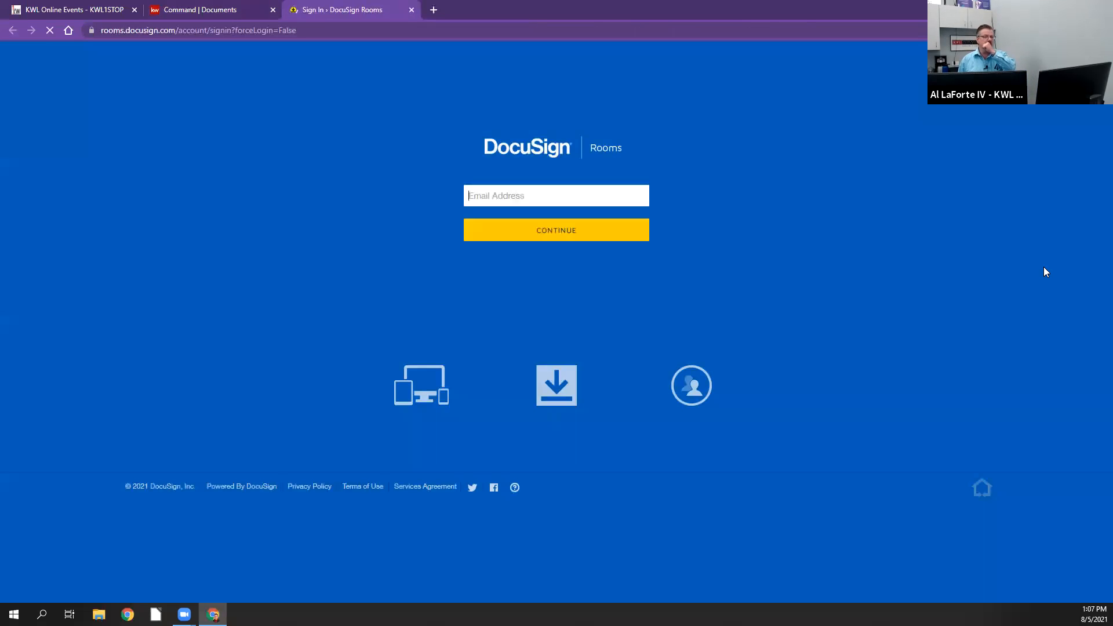
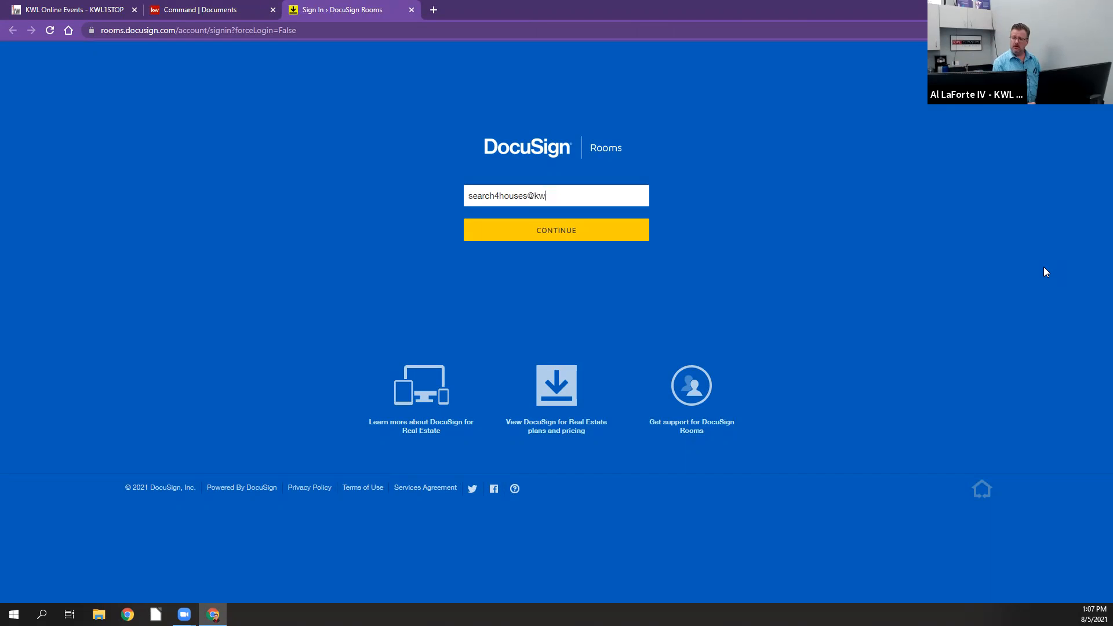
Step: Sign in to DocuSign Rooms with the account e-mail and password, and dismiss the offer to save the password
key("Return")
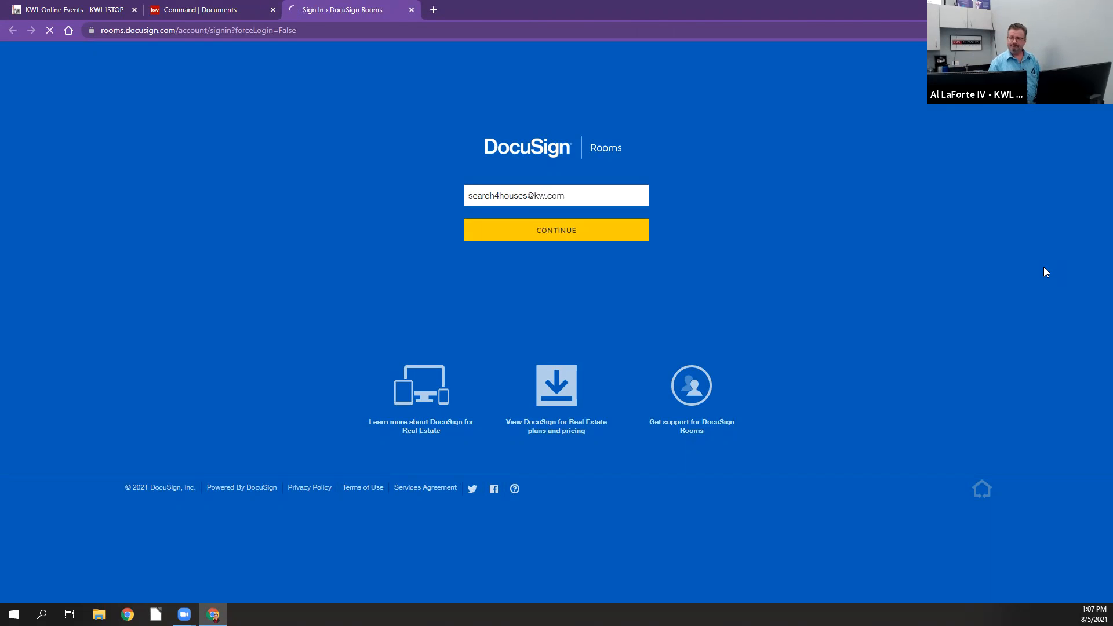
type("•")
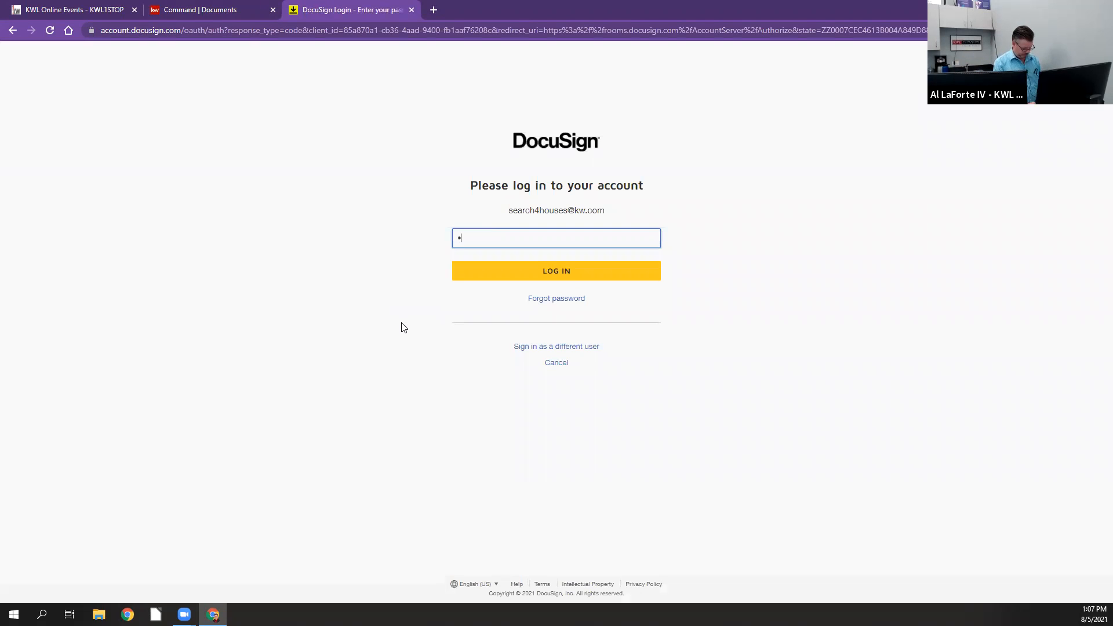
type("••••••••")
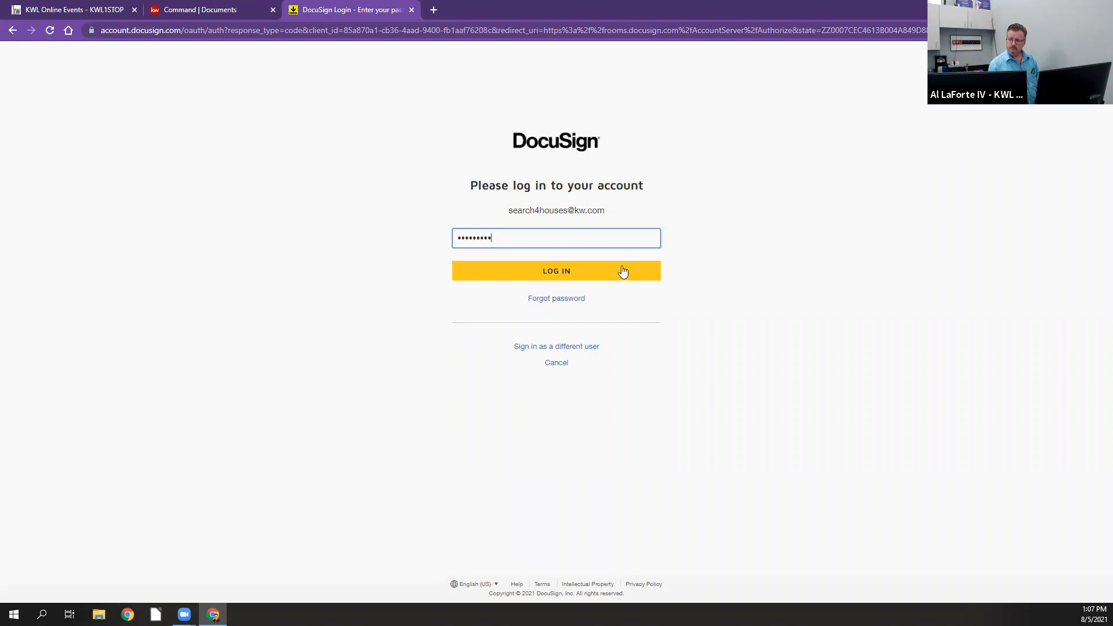
left_click(619, 274)
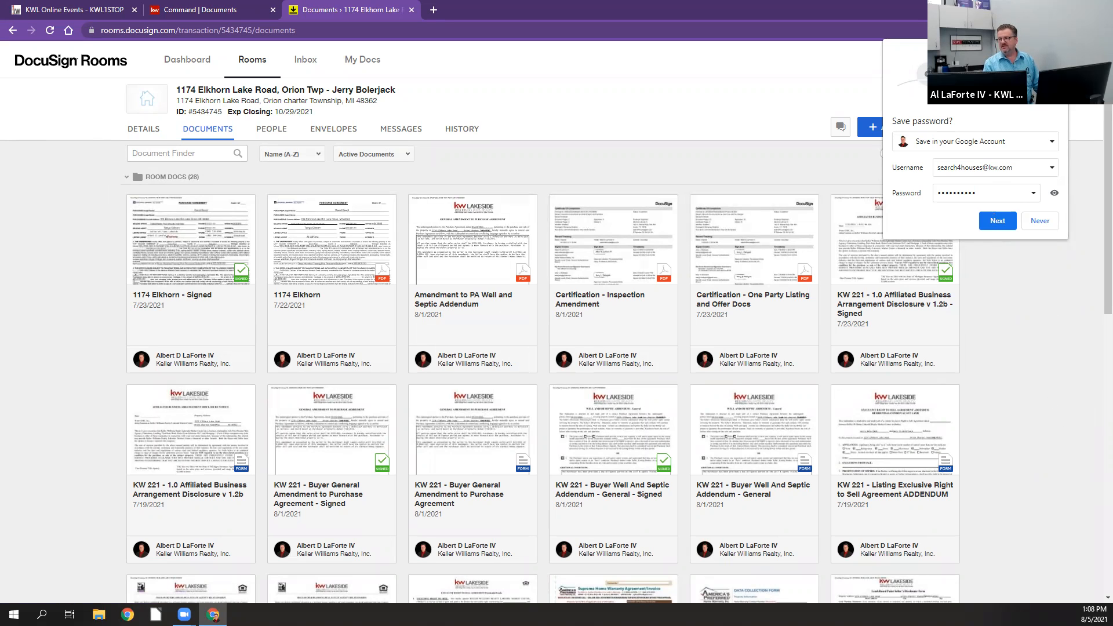
left_click(1056, 51)
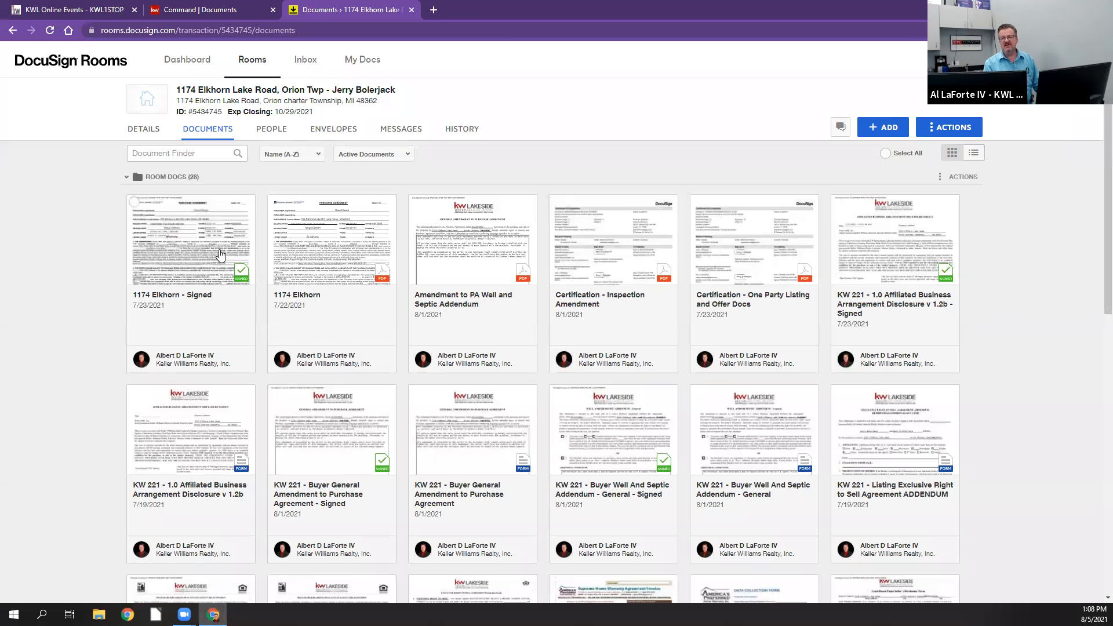
Step: Review the listing's signed documents, forms and PDFs in the DocuSign room
scroll(223, 263, "down", 6)
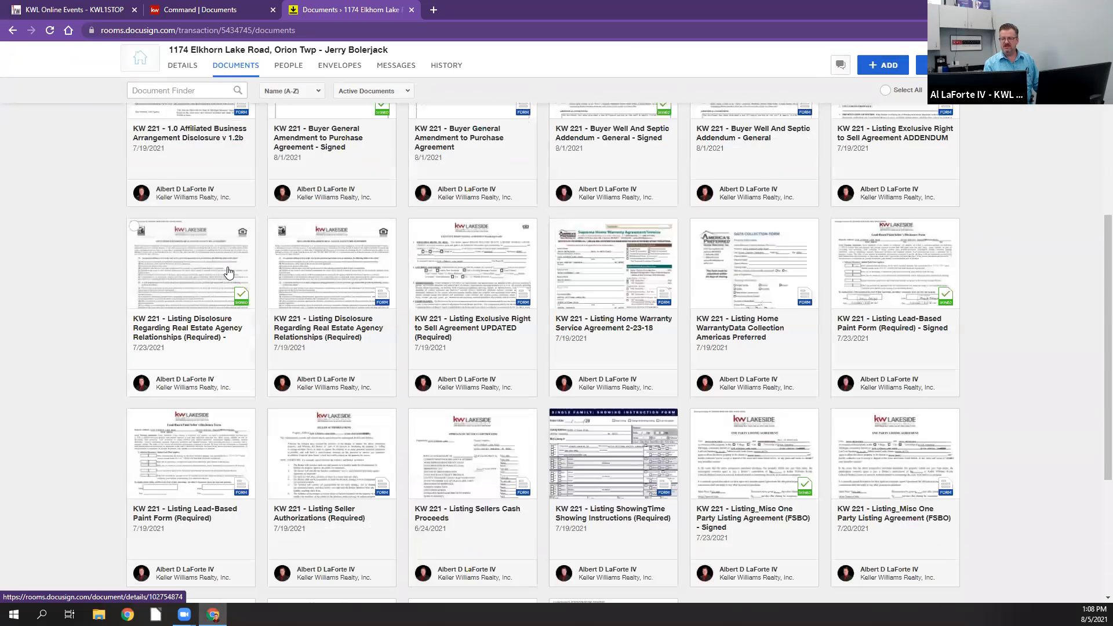
scroll(228, 271, "down", 5)
scroll(230, 274, "up", 2)
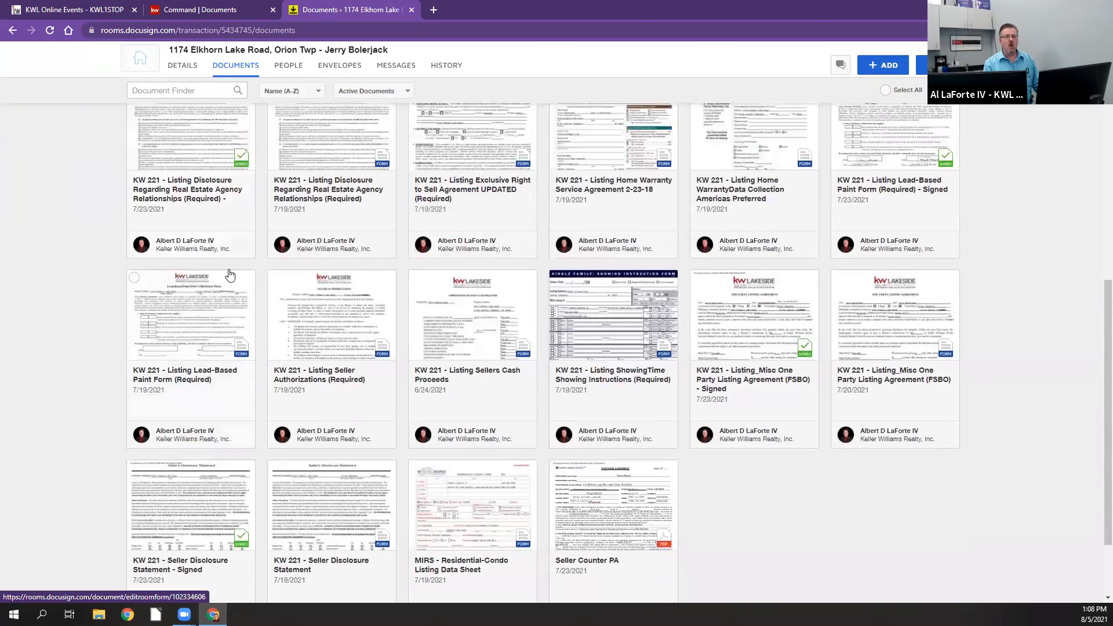
scroll(230, 274, "up", 10)
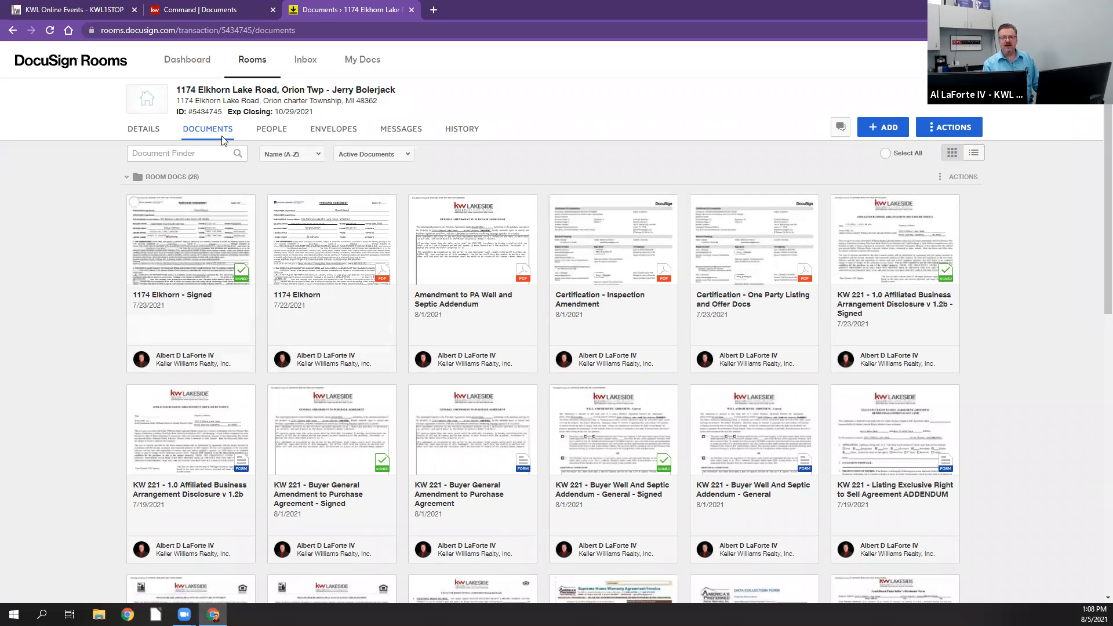
Step: Switch back to Command and review the listing's Listed document checklist and its Custom Folders section
left_click(198, 12)
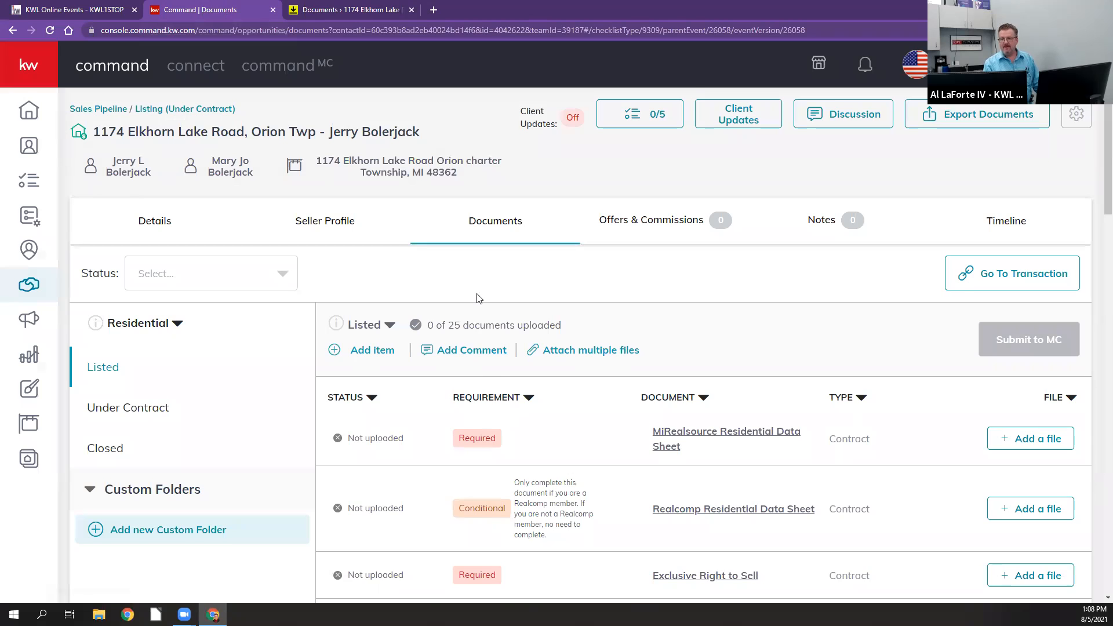
scroll(479, 298, "down", 6)
scroll(479, 297, "up", 2)
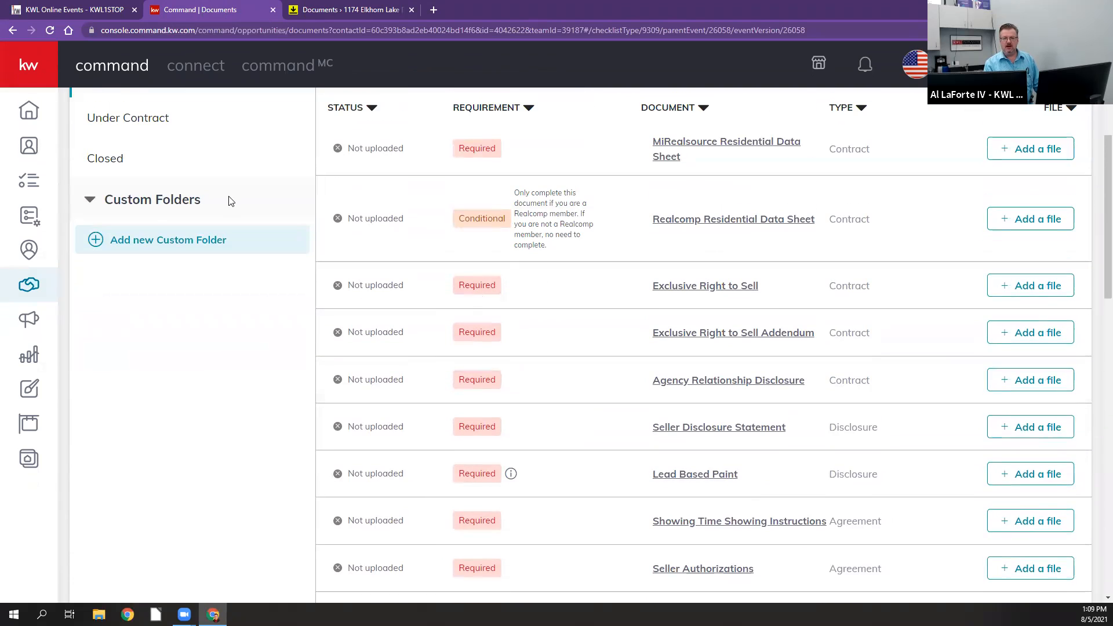
left_click(189, 200)
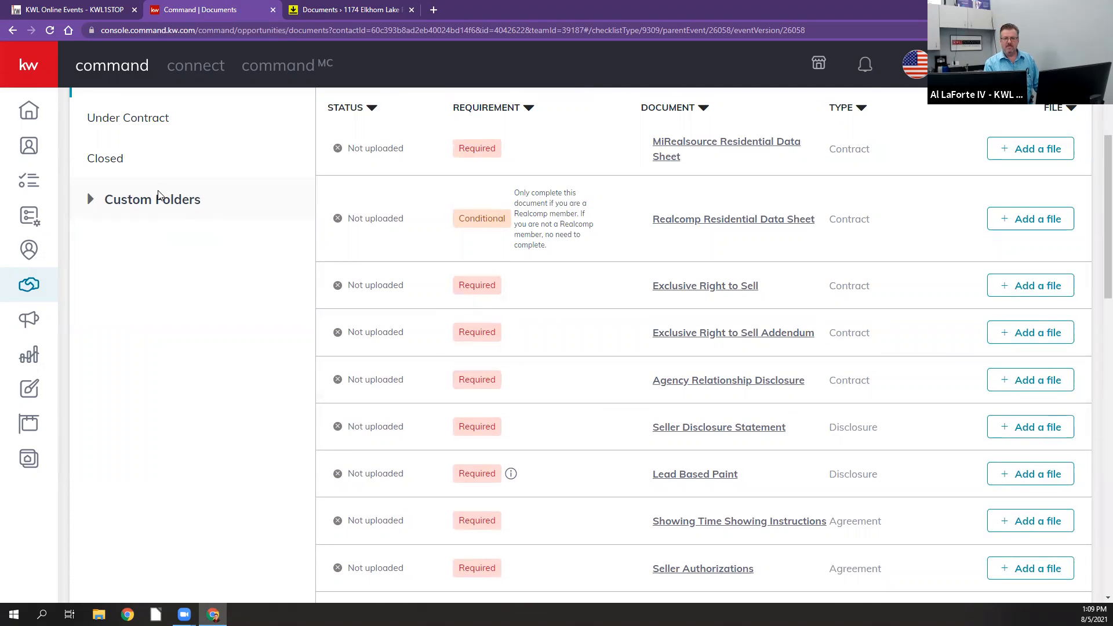
left_click(120, 212)
scroll(116, 244, "up", 2)
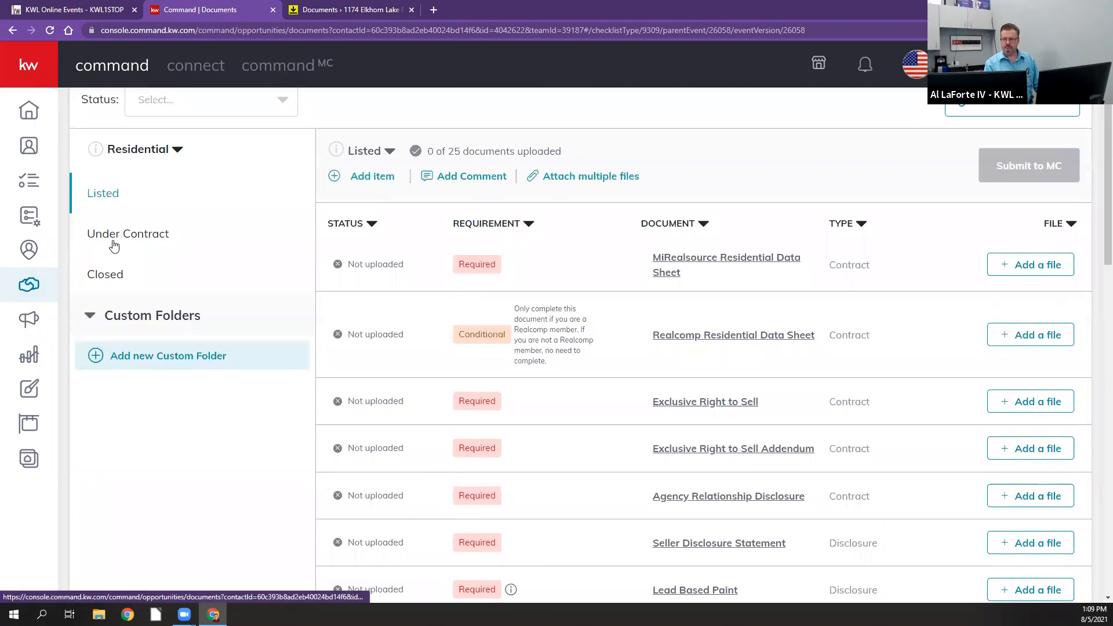
Step: Display the Under Contract document checklist and examine its required and conditional items down to the General Addendum entries
left_click(113, 243)
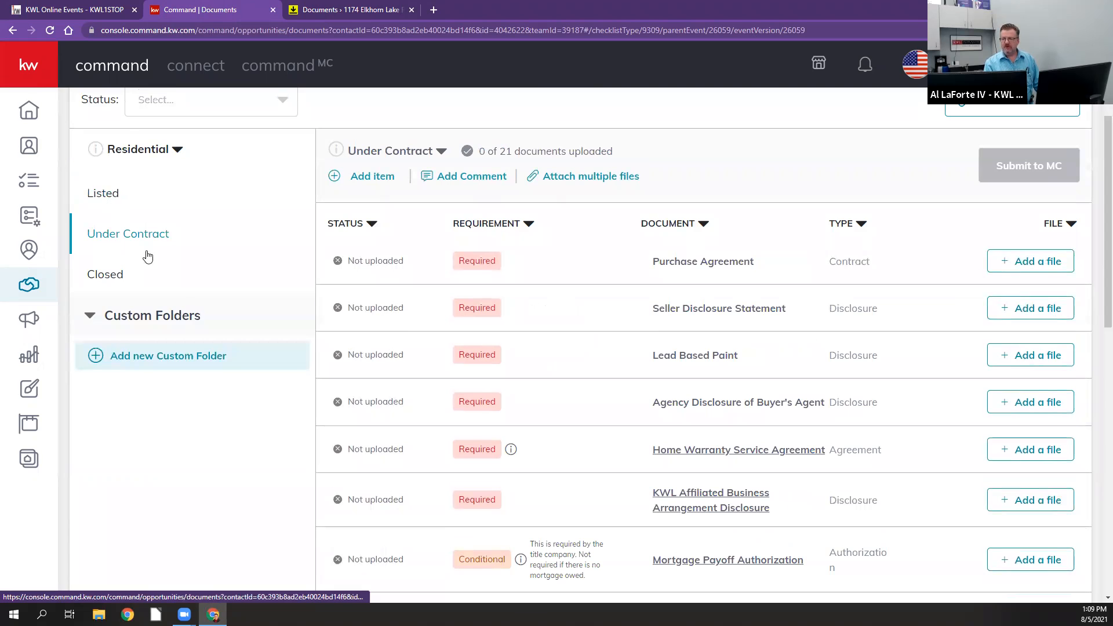
scroll(599, 407, "down", 2)
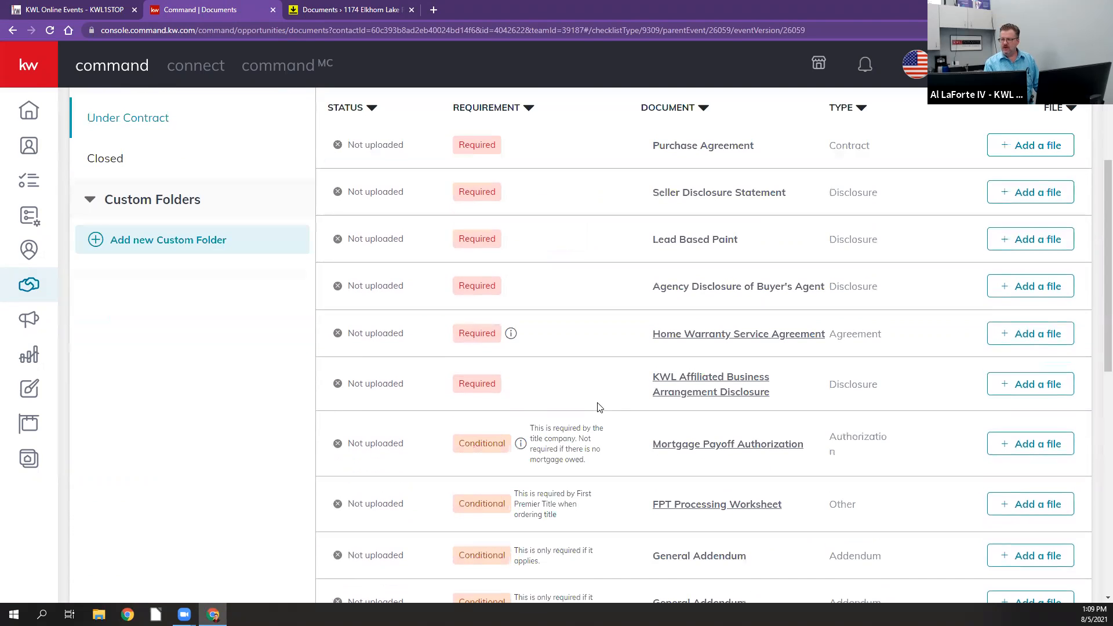
scroll(599, 408, "down", 3)
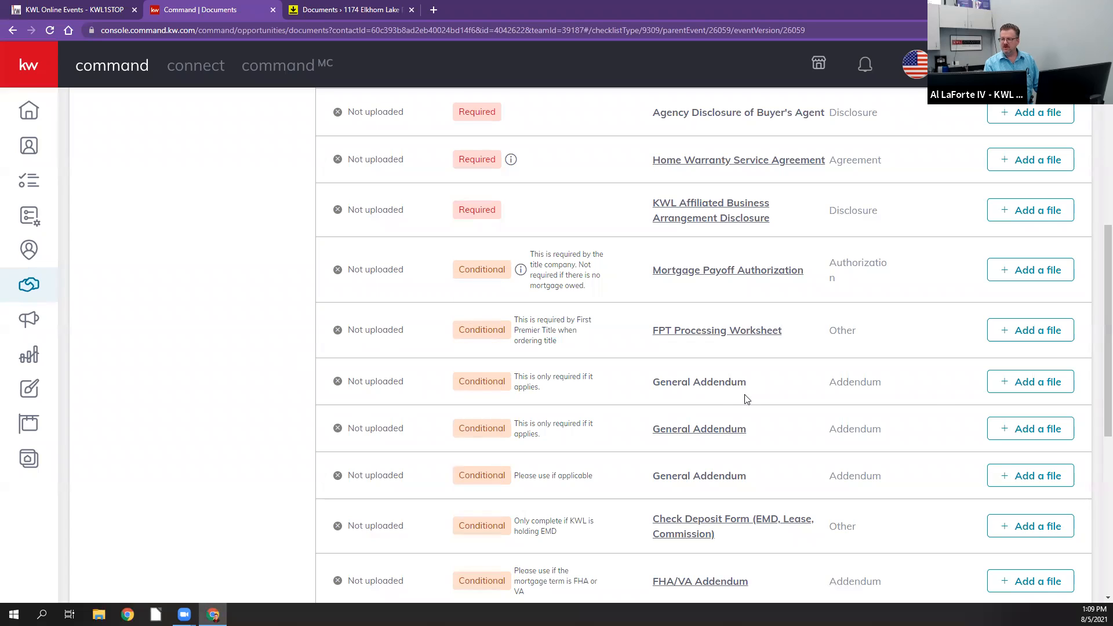
Step: Browse the DocuSign files that can be assigned to the first General Addendum item, and close the dialog without assigning any
left_click(1020, 382)
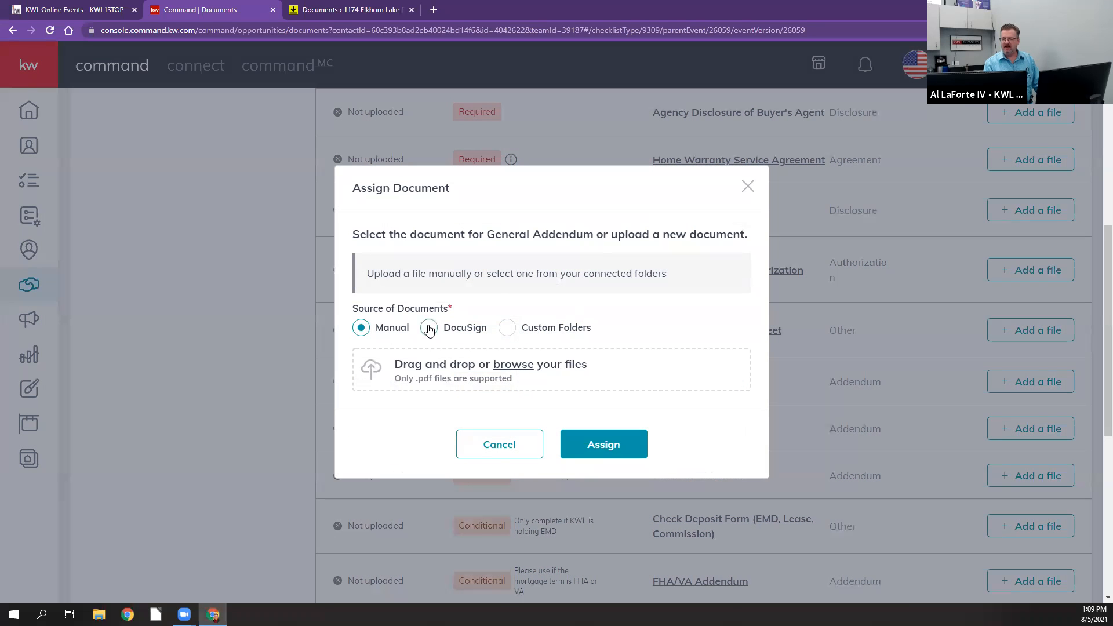
left_click(429, 329)
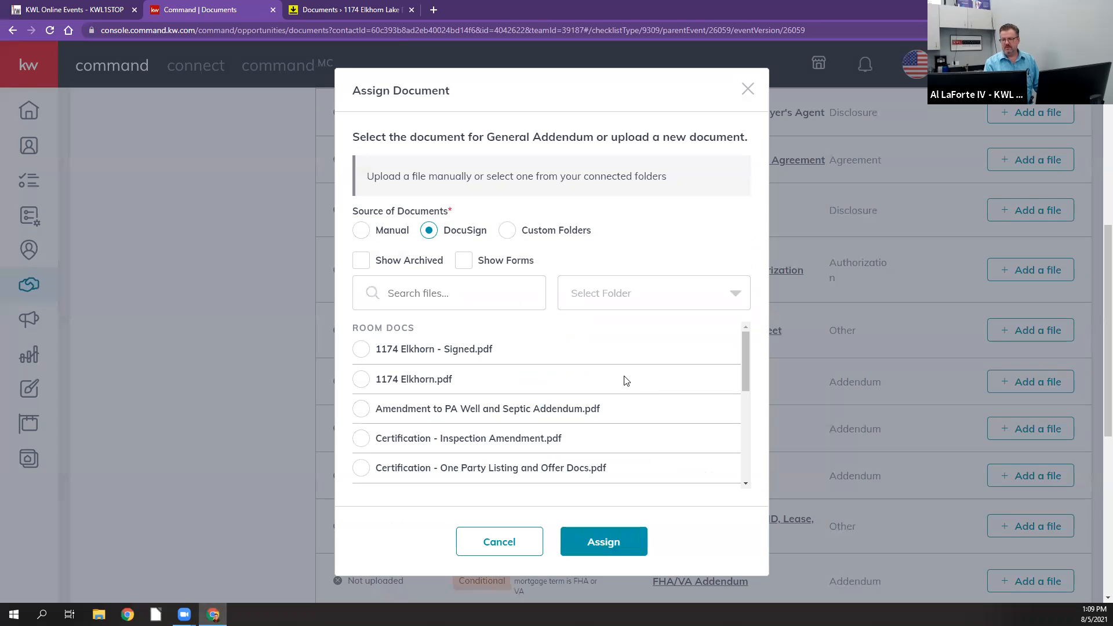
scroll(626, 381, "down", 5)
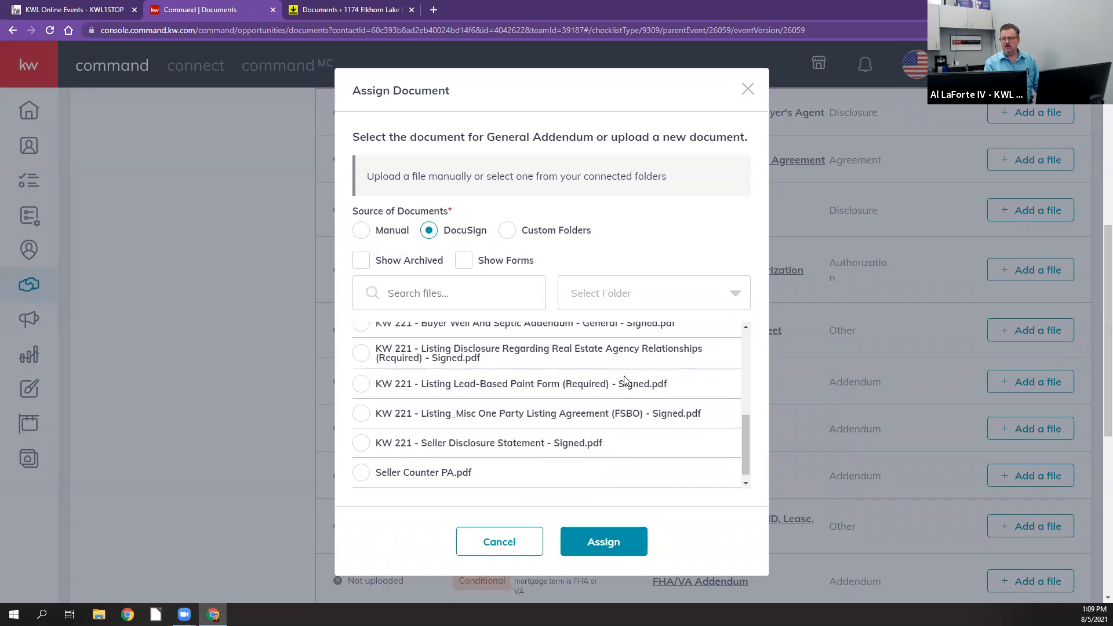
scroll(625, 380, "up", 5)
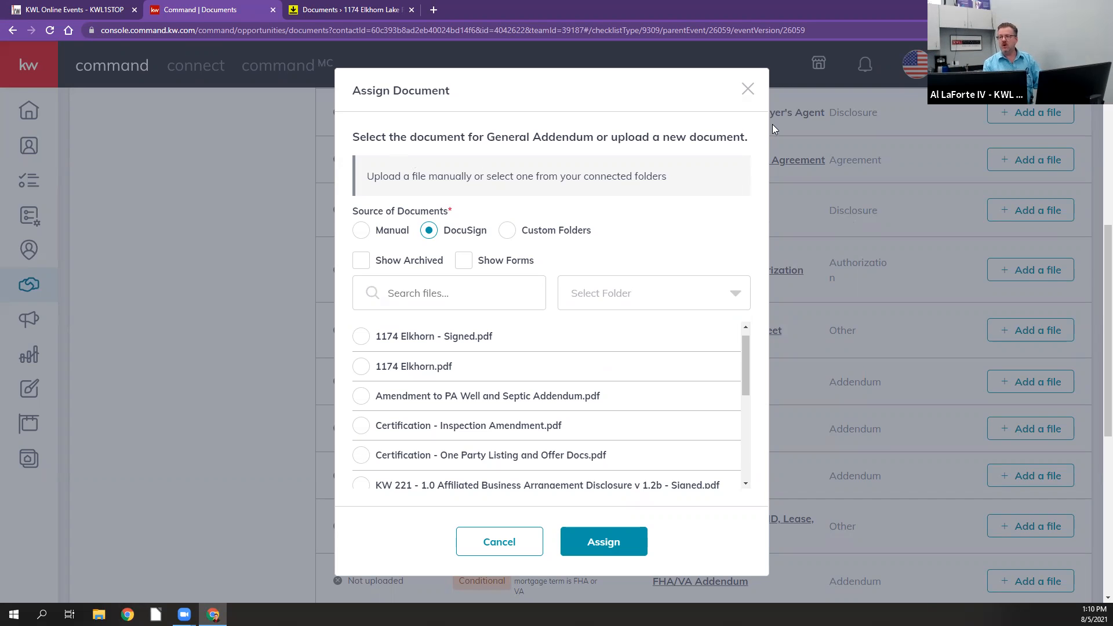
left_click(748, 90)
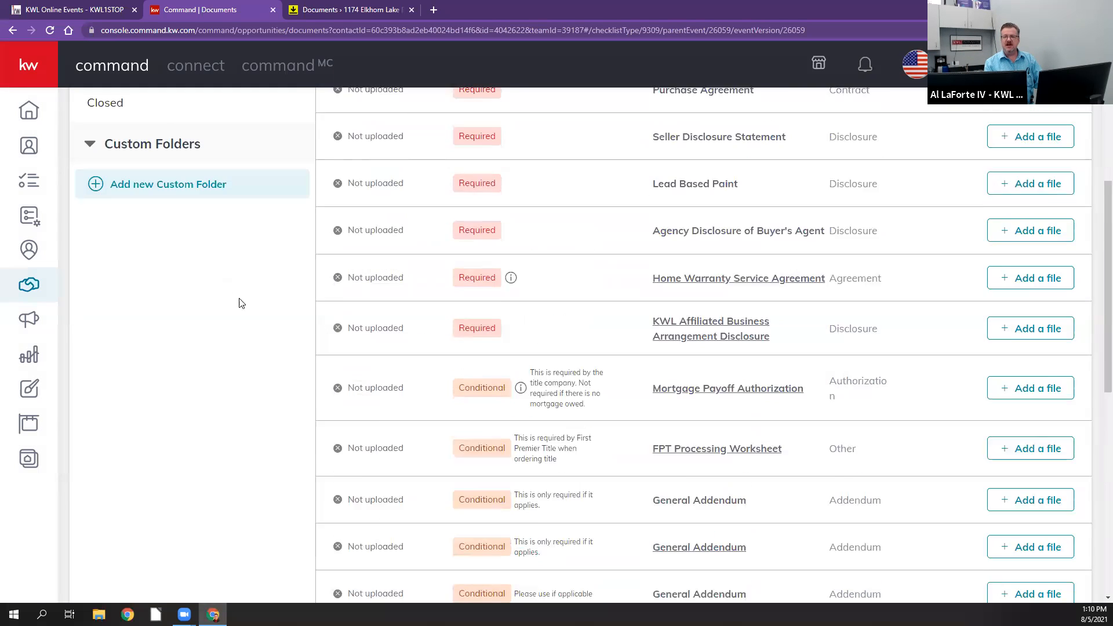
Step: Close the DocuSign Rooms page and open the Cultivate stage of the Buyers pipeline from the opportunities overview
left_click(411, 10)
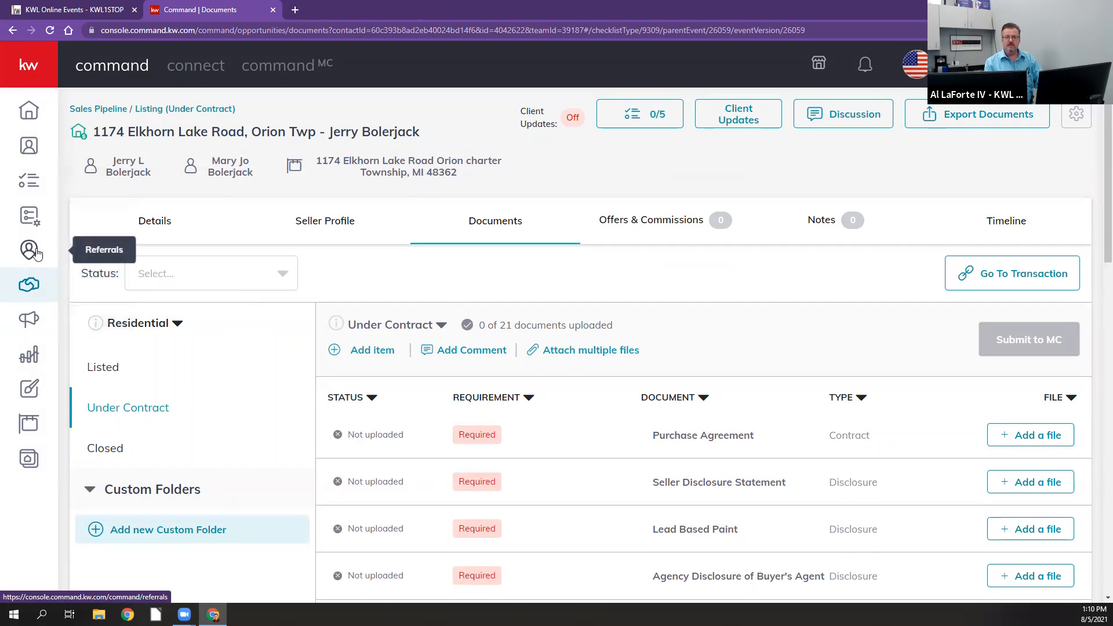
left_click(28, 284)
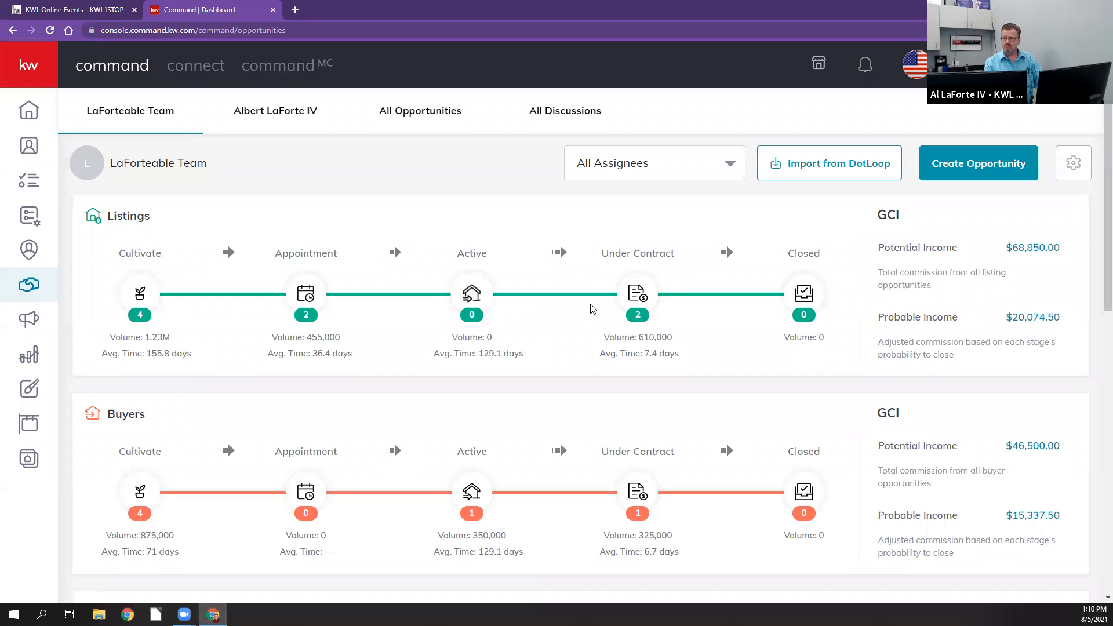
left_click(132, 498)
scroll(404, 355, "down", 2)
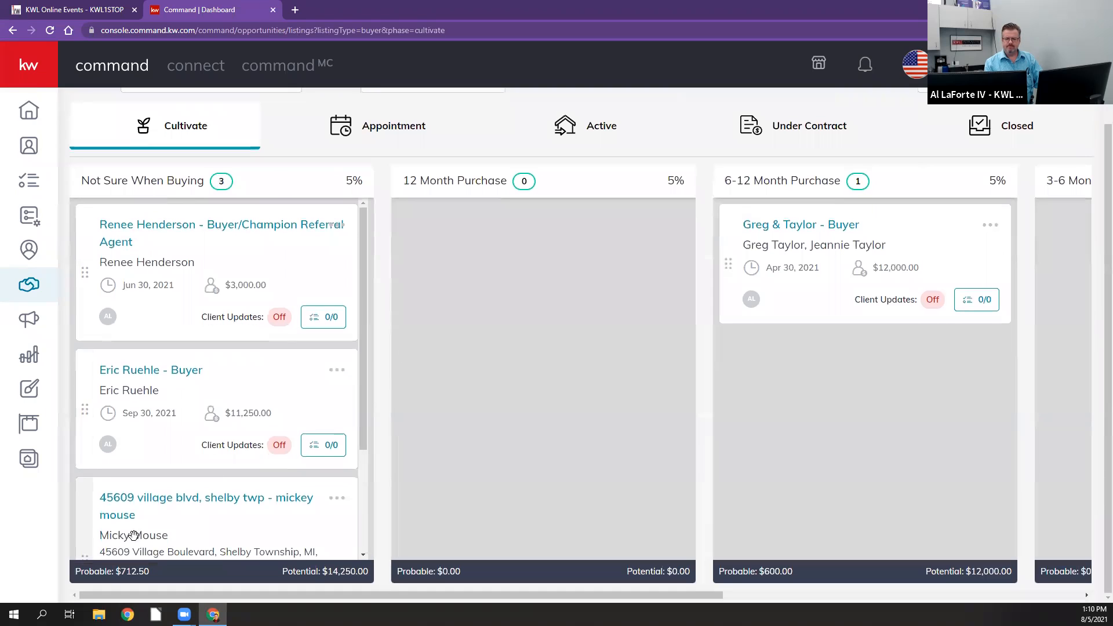
Step: Open the documents of the third opportunity in the Not Sure When Buying column and go to its DocuSign transaction
left_click(157, 497)
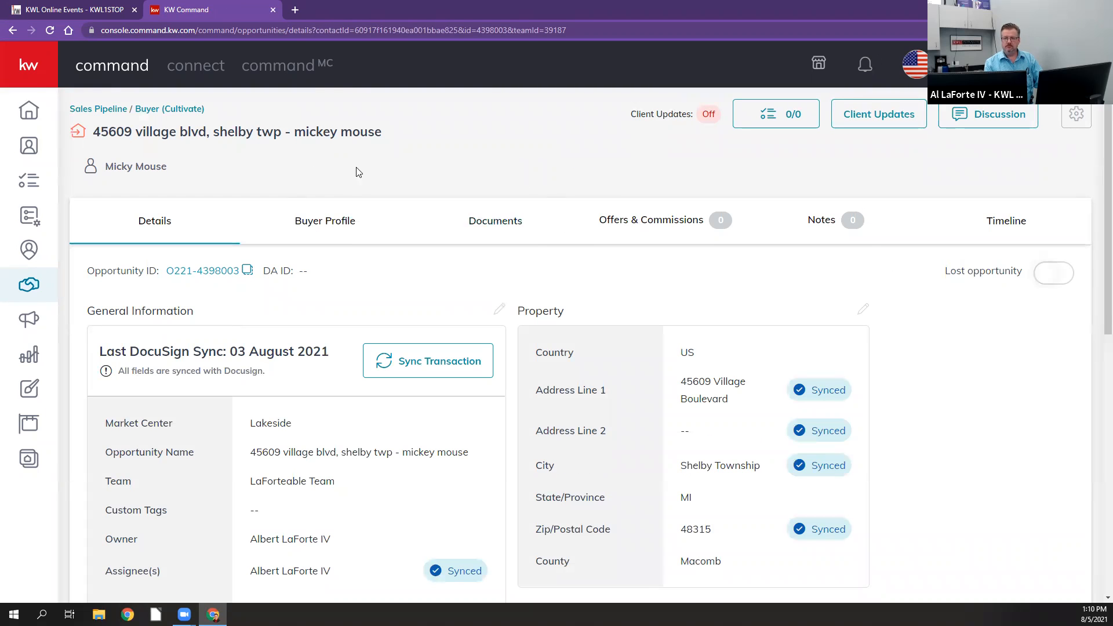
left_click(470, 226)
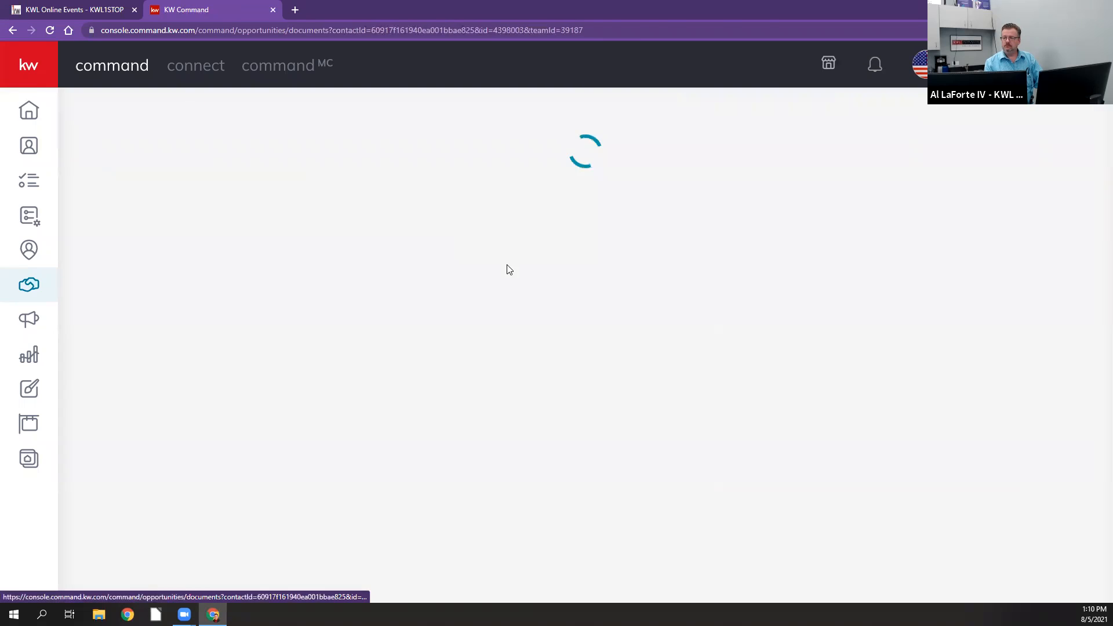
left_click(1005, 280)
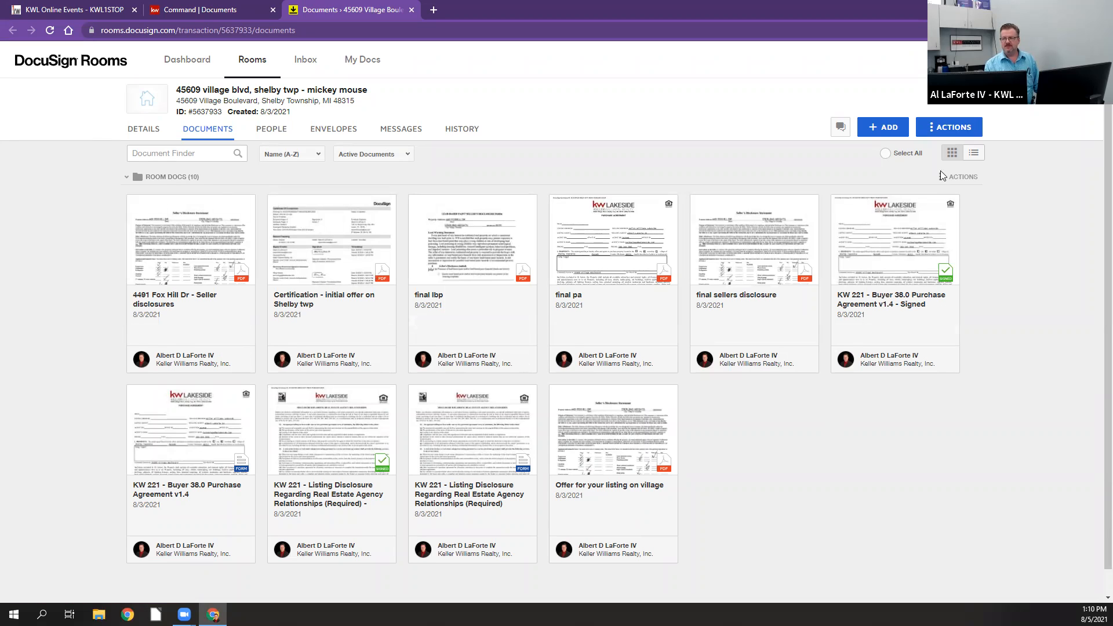
Step: Add a folder named "Pending Folder" to the room's documents
left_click(943, 133)
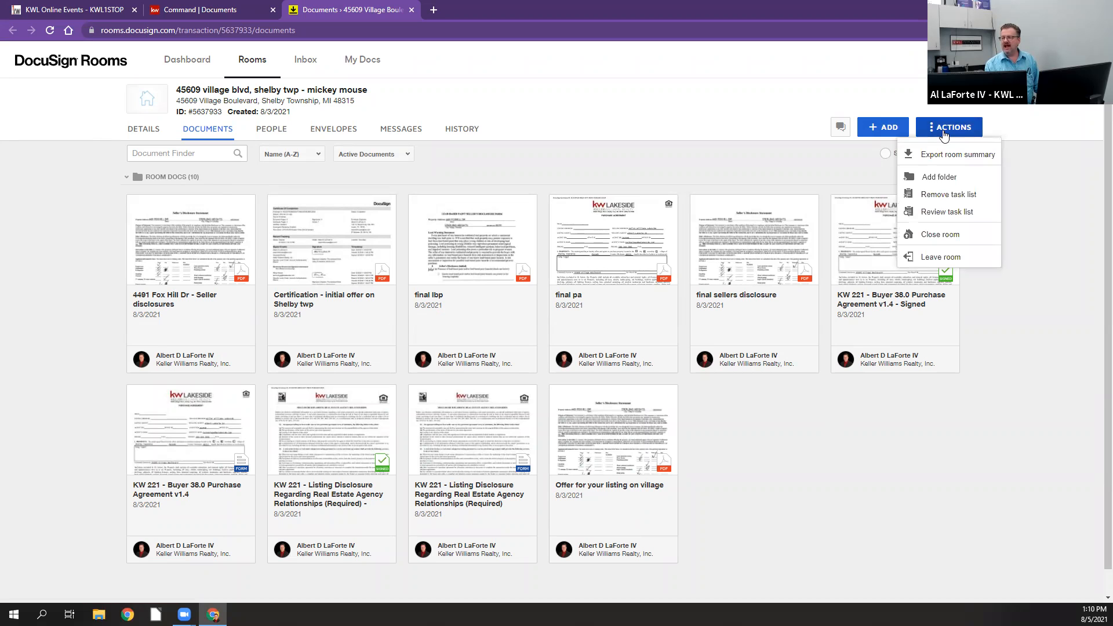
left_click(940, 177)
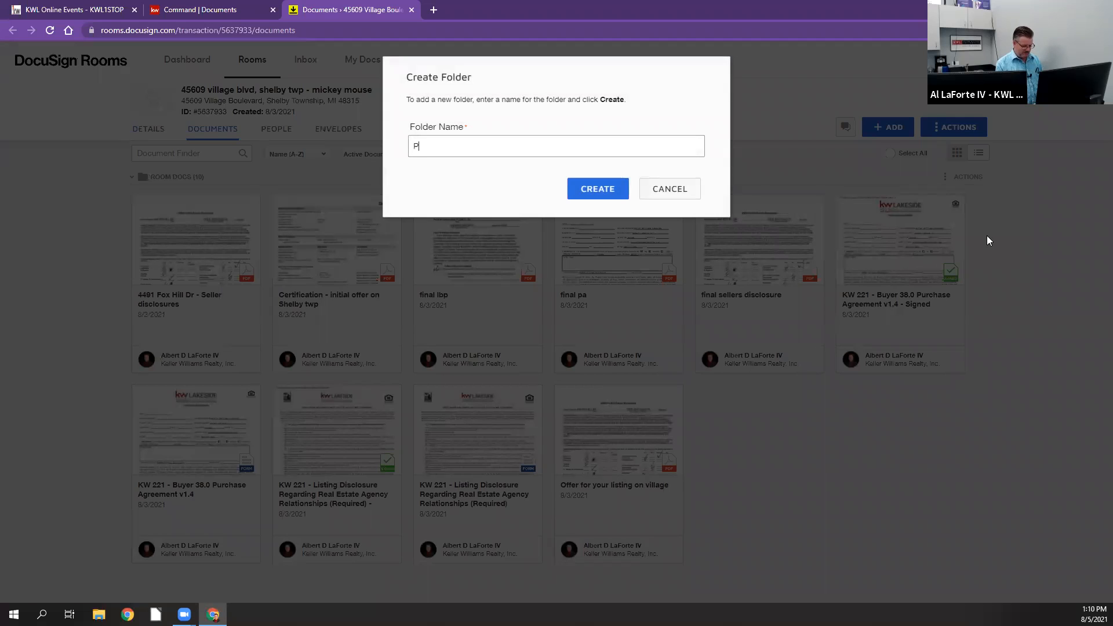
type("Pending Folder")
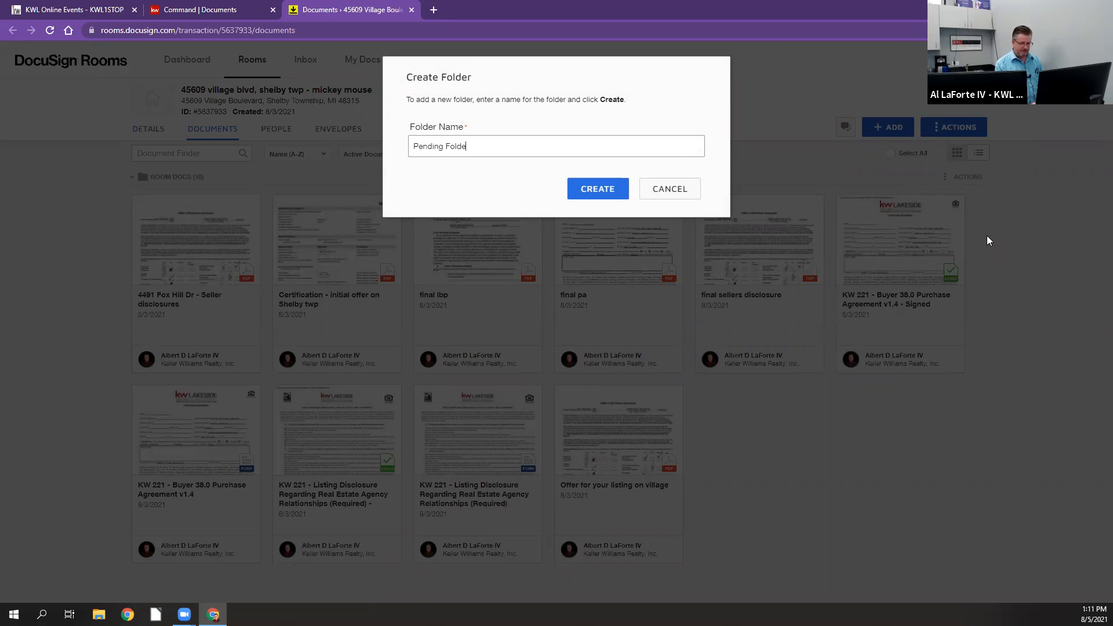
left_click(601, 191)
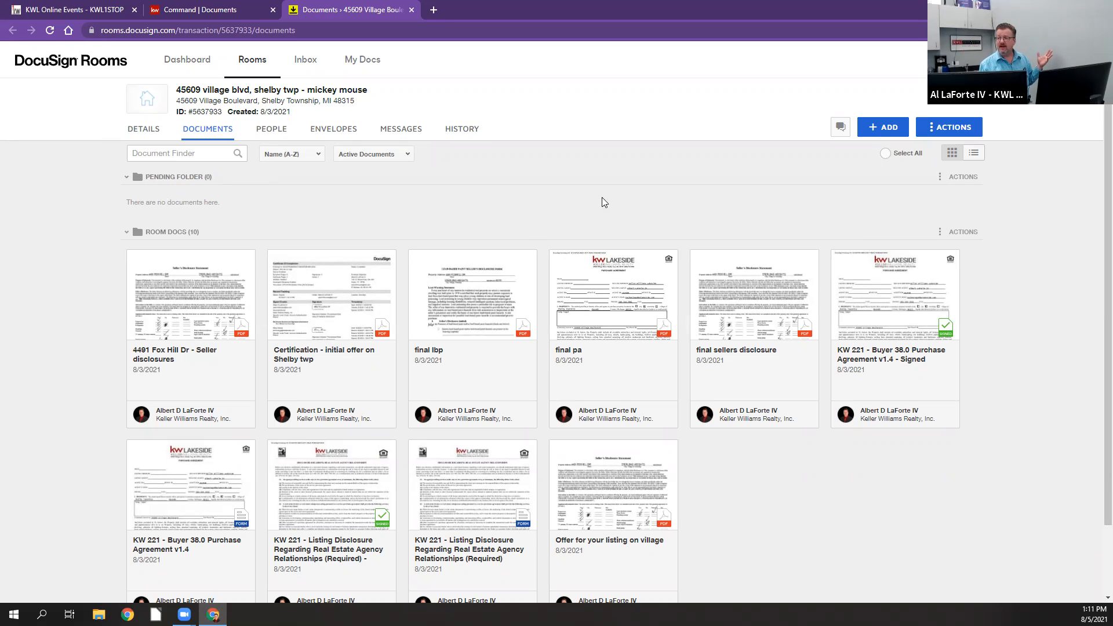
Step: Rename the empty Pending Folder as "Dead deal"
left_click(941, 181)
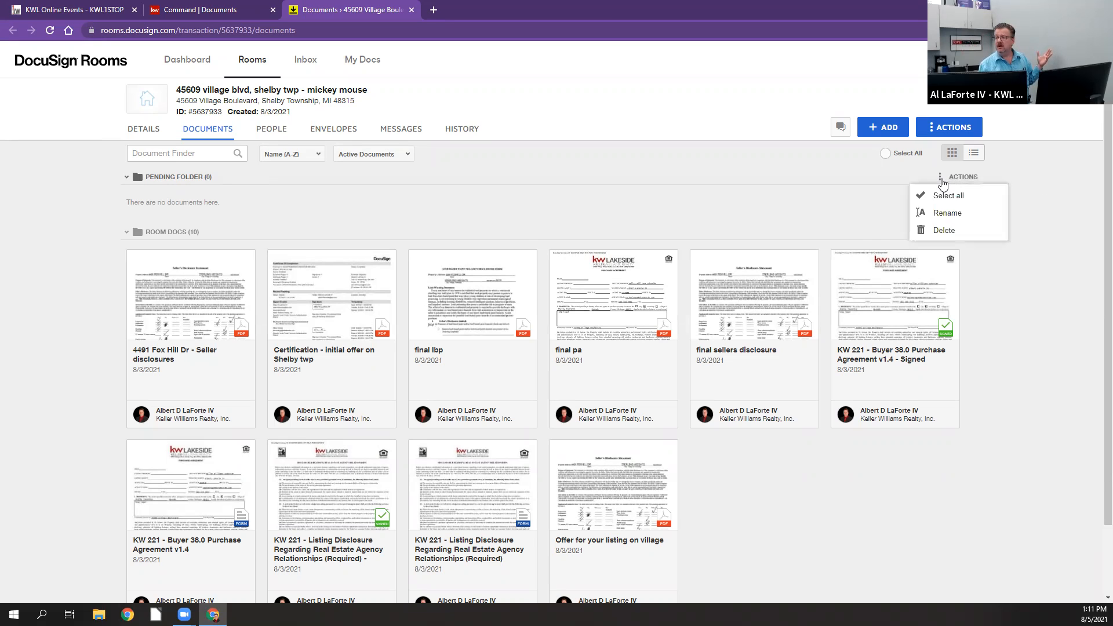
left_click(946, 214)
type("Dead deal")
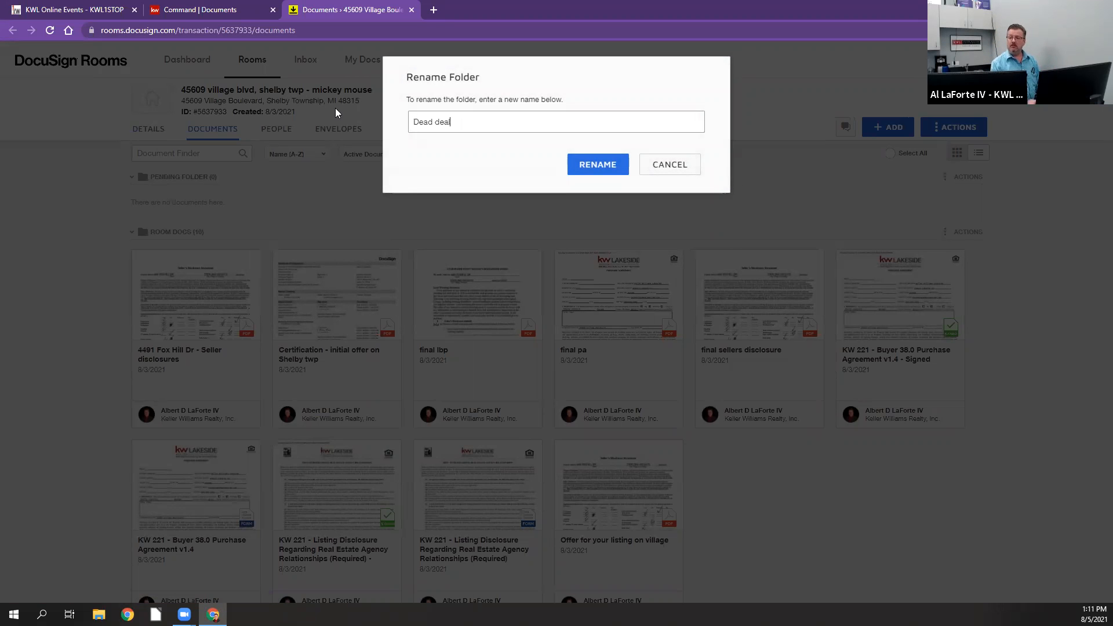
left_click(578, 174)
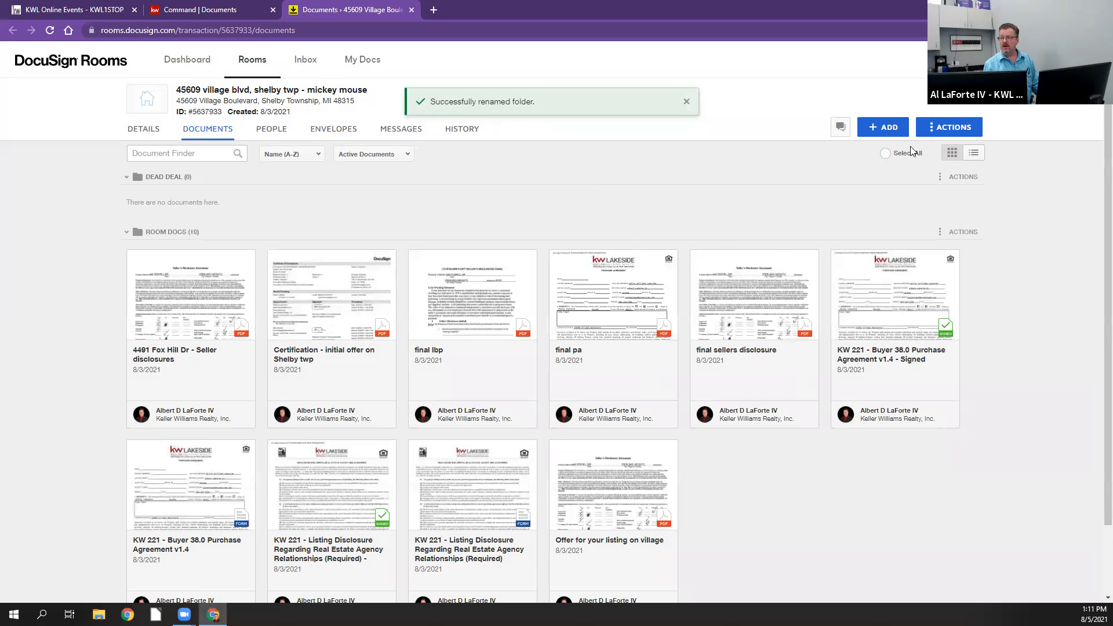
Step: Create another document folder in the room, named "Pending Folder"
left_click(974, 130)
left_click(934, 176)
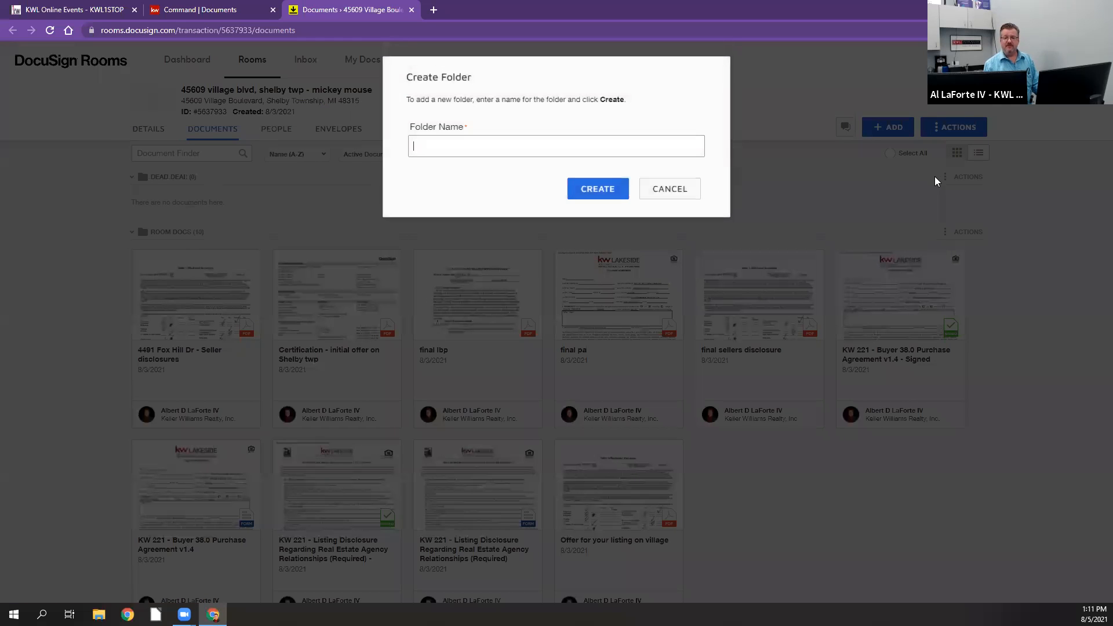
type("Pending Folder")
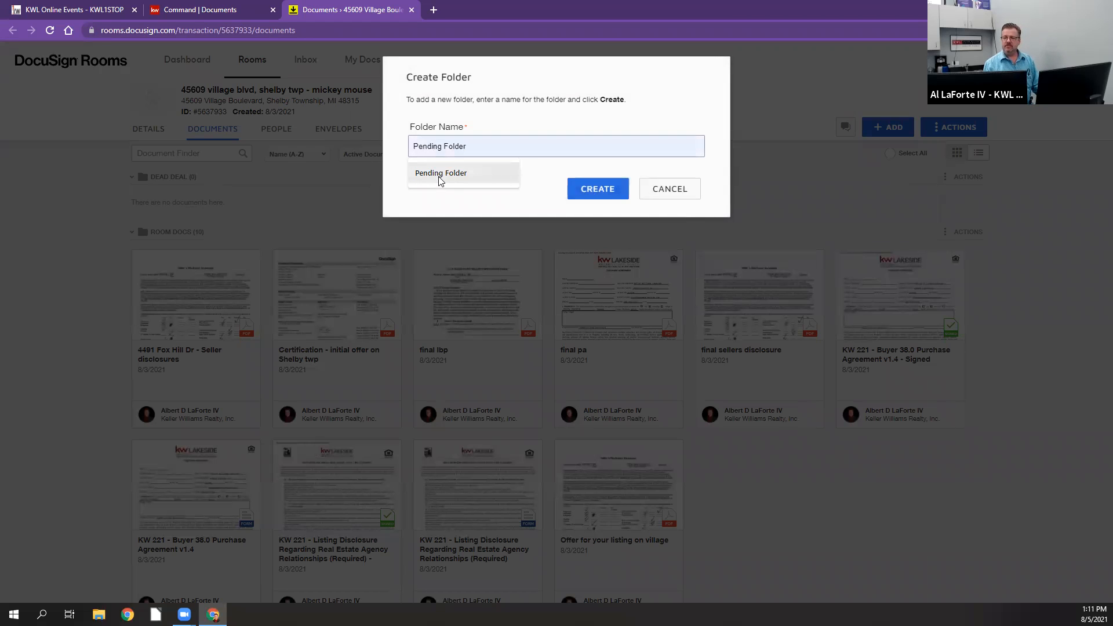
left_click(440, 174)
left_click(598, 190)
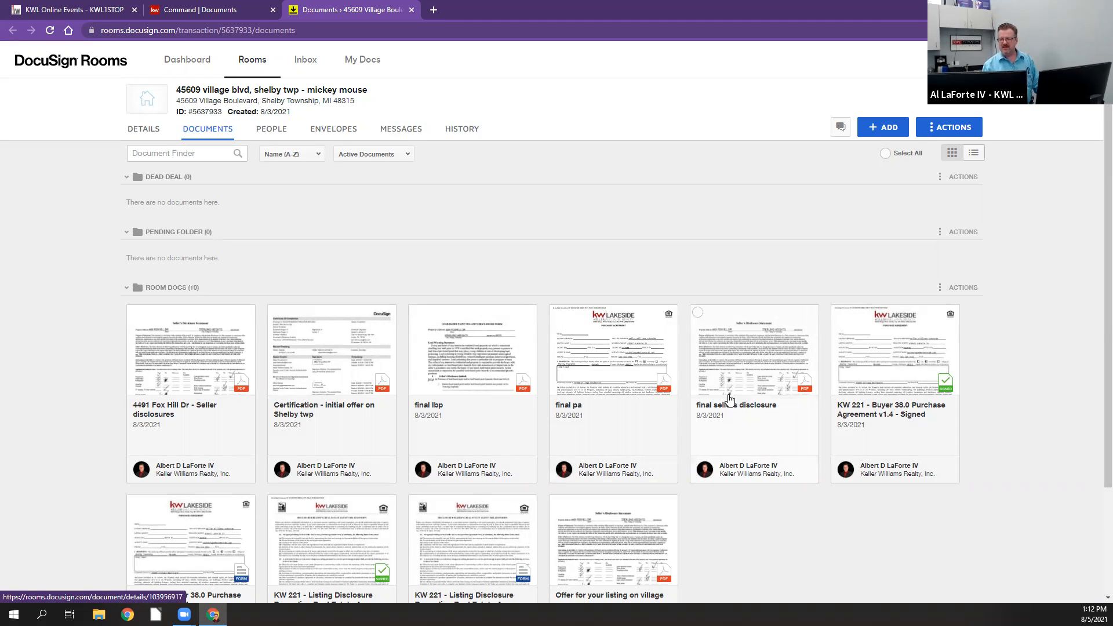
Step: Move the final sellers disclosure, the signed Buyer 38.0 Purchase Agreement and the signed Listing Disclosure into Pending Folder in the current room
scroll(787, 456, "down", 2)
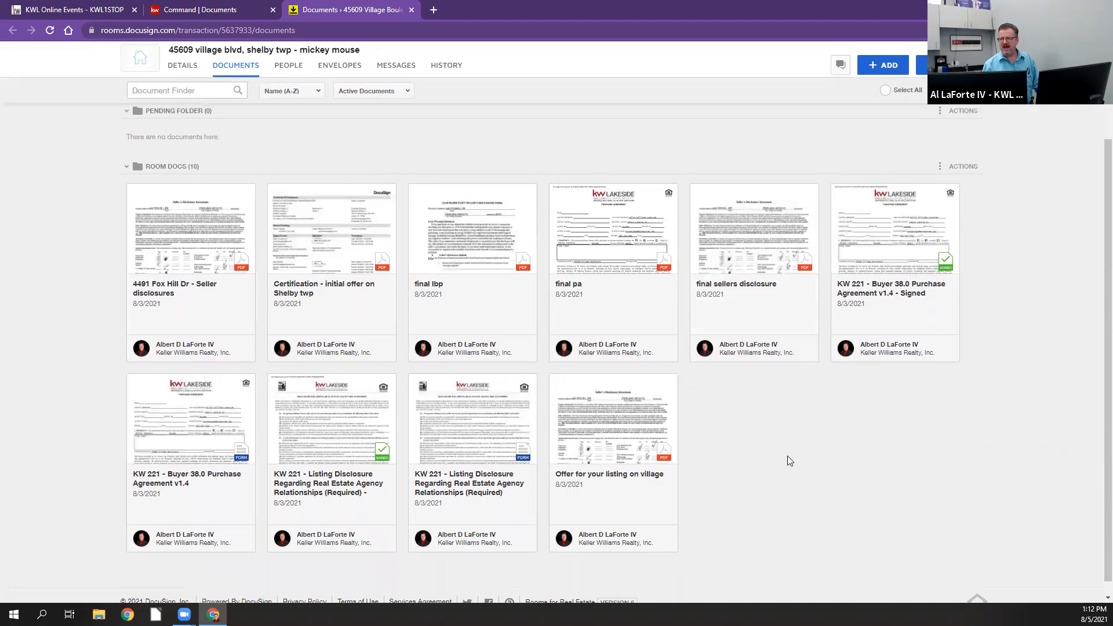
scroll(787, 455, "up", 1)
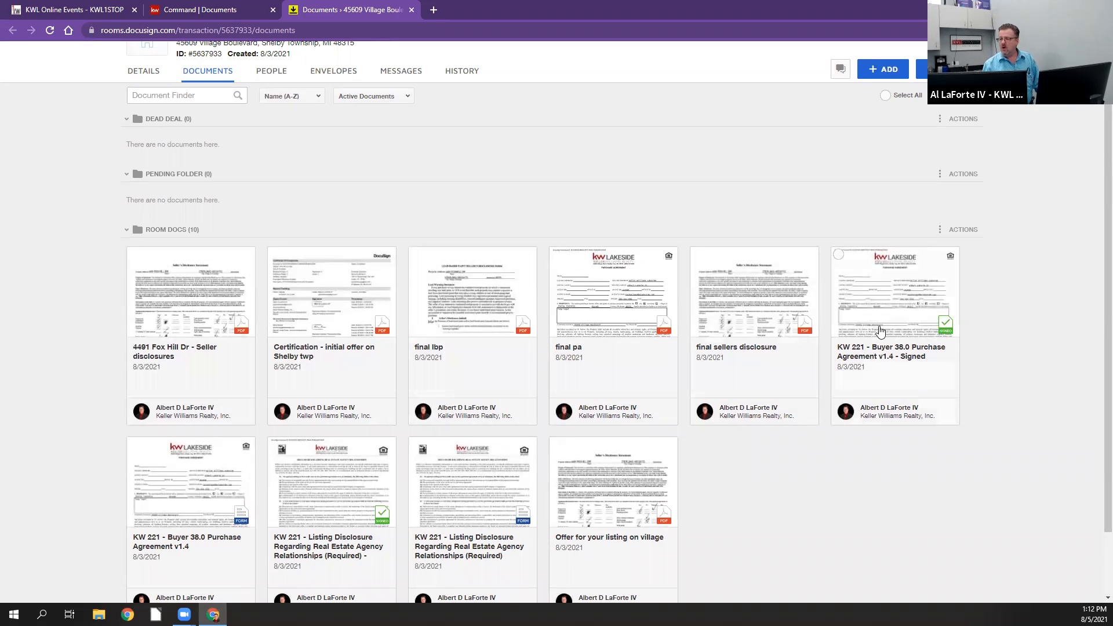
left_click(838, 255)
mouse_move(746, 308)
left_click(698, 258)
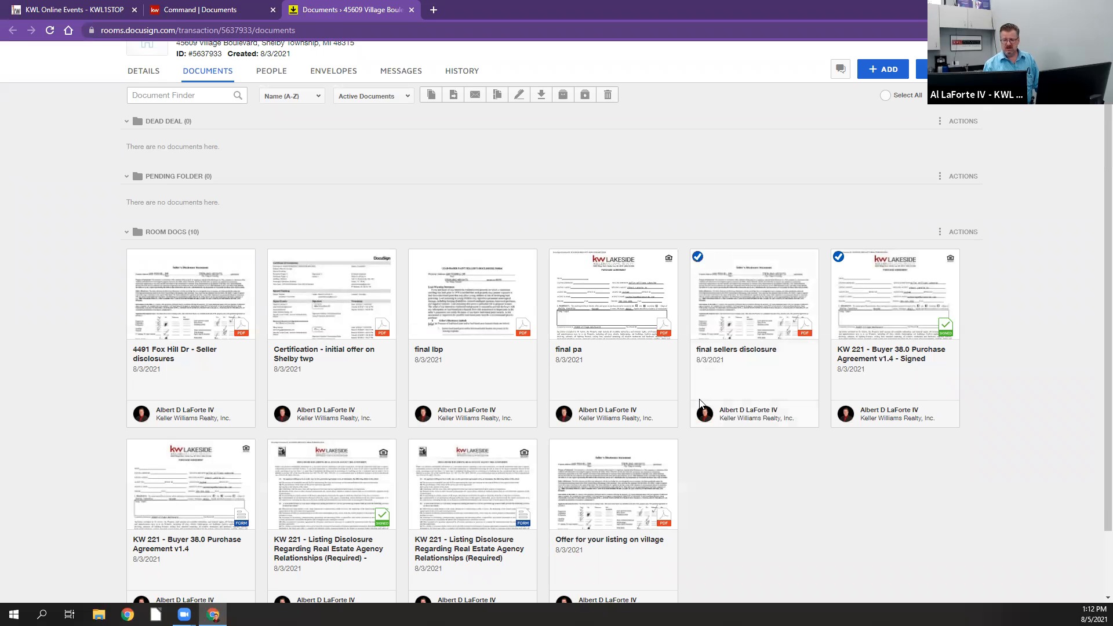
mouse_move(277, 449)
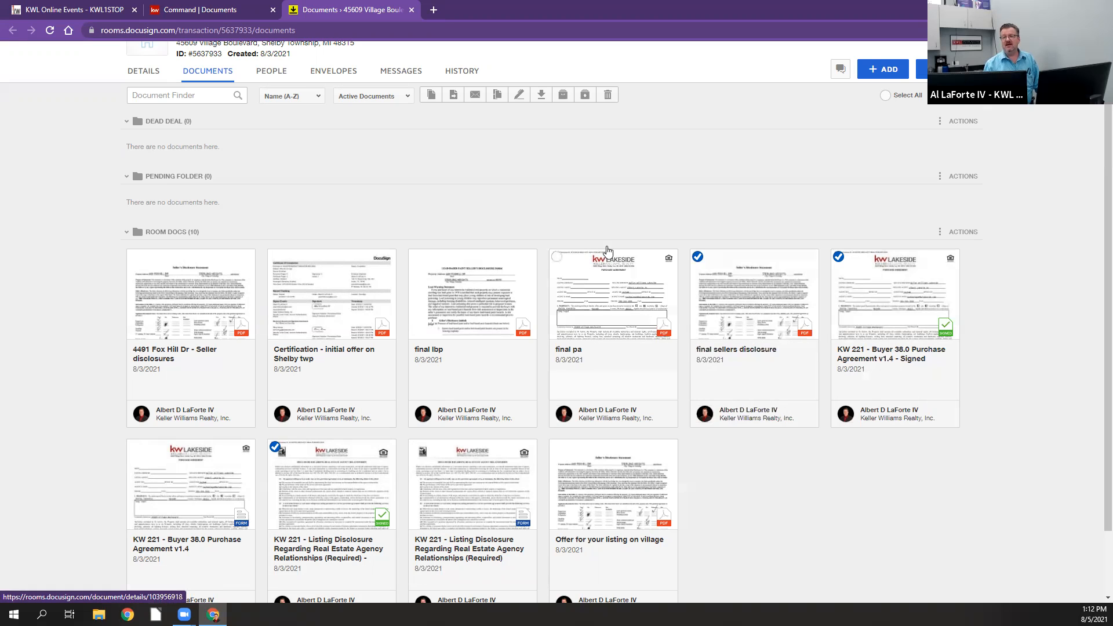
left_click(455, 100)
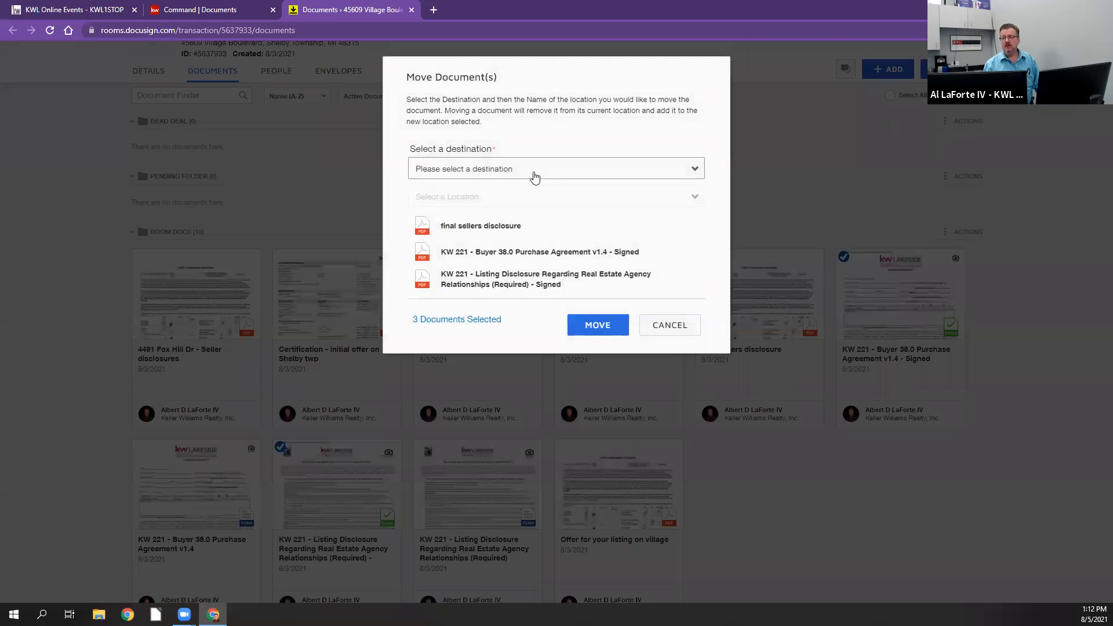
left_click(534, 176)
left_click(525, 196)
left_click(525, 198)
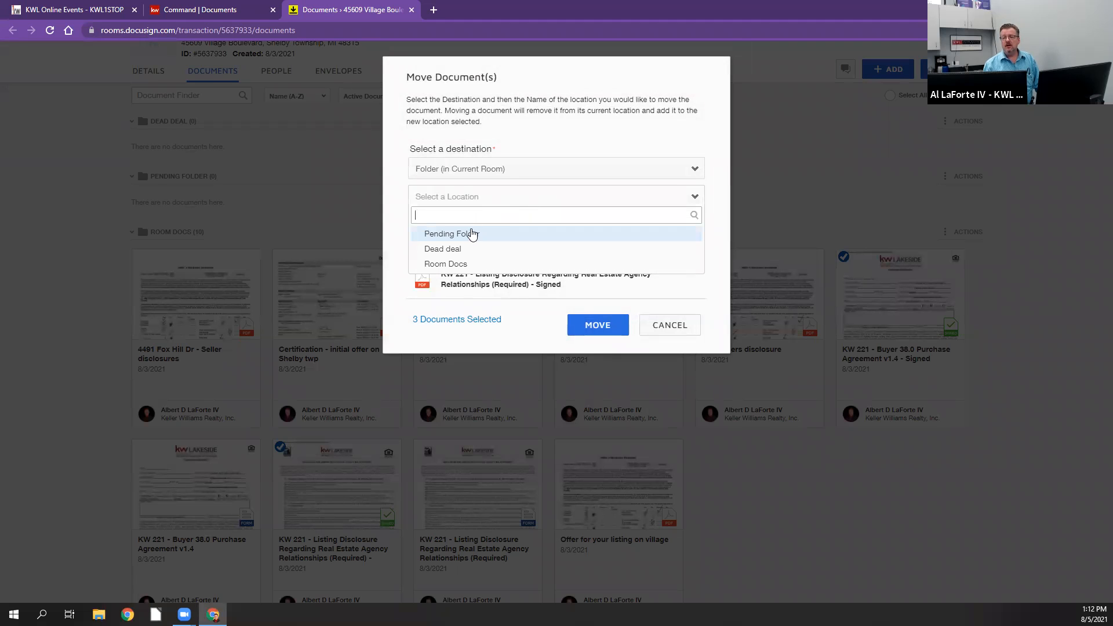
left_click(472, 233)
left_click(598, 325)
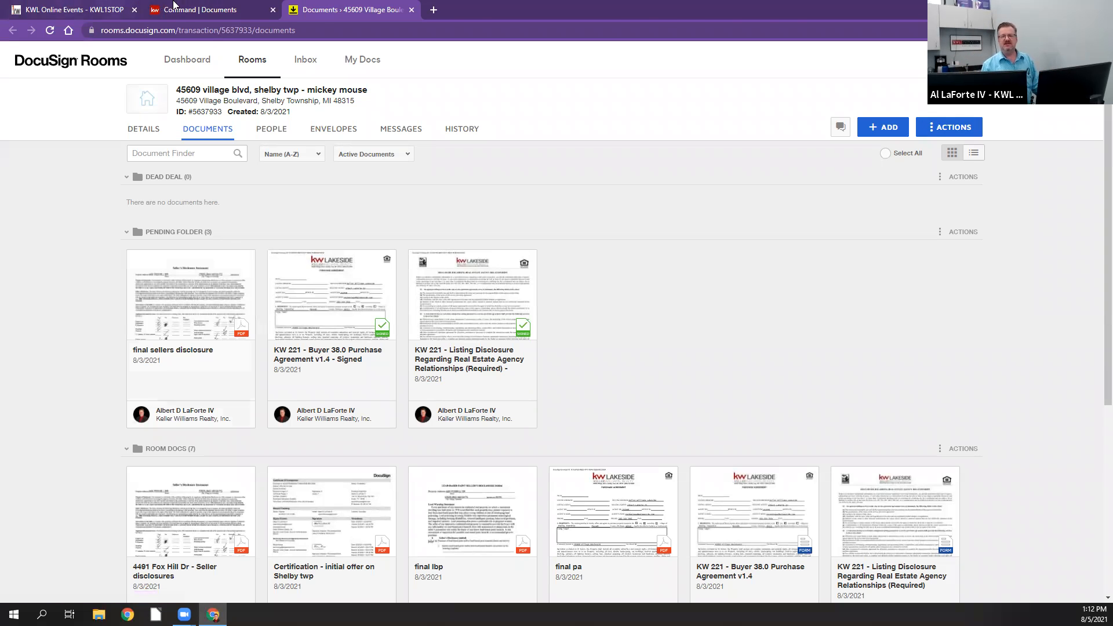
Step: Switch back to KW Command and display the opportunity's Under Contract checklist down to the General Addendum items
left_click(177, 9)
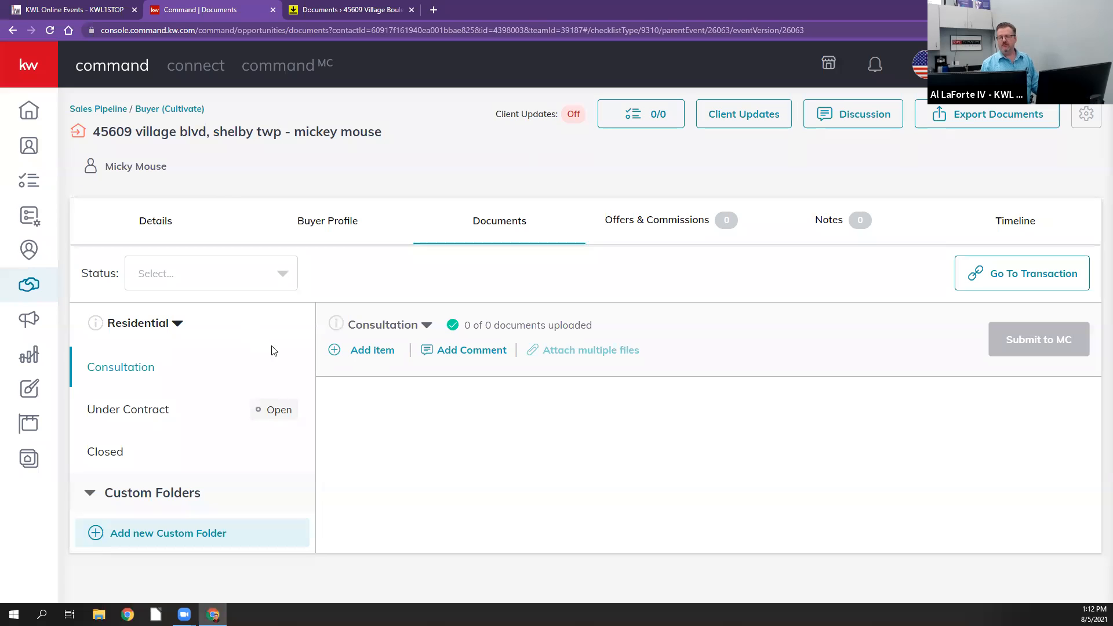
left_click(129, 410)
scroll(972, 411, "down", 7)
scroll(971, 412, "down", 7)
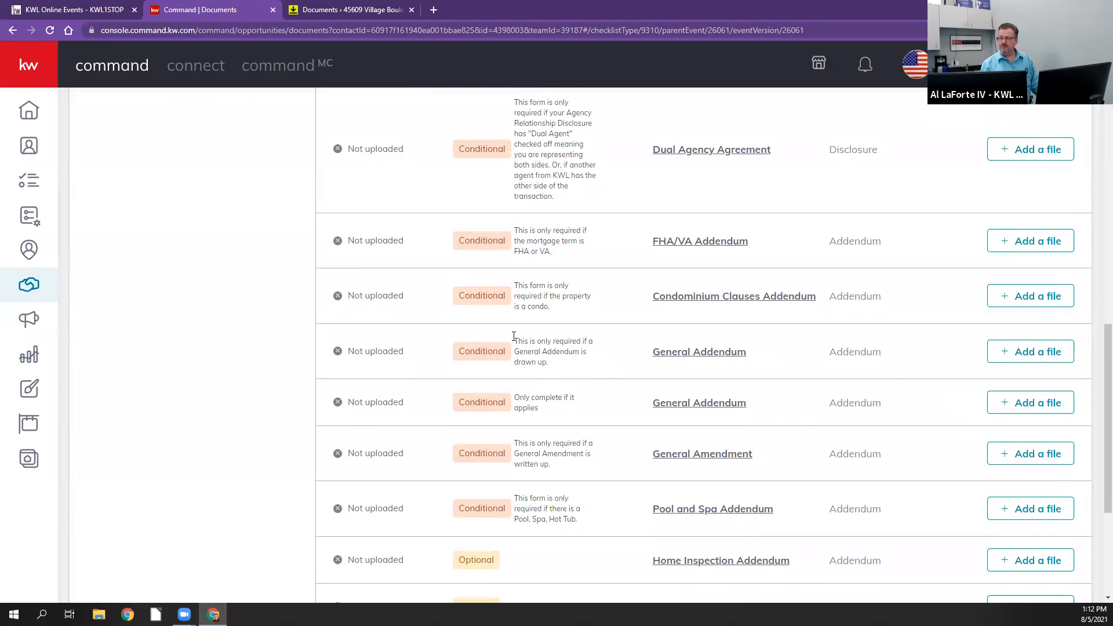
scroll(475, 327, "down", 1)
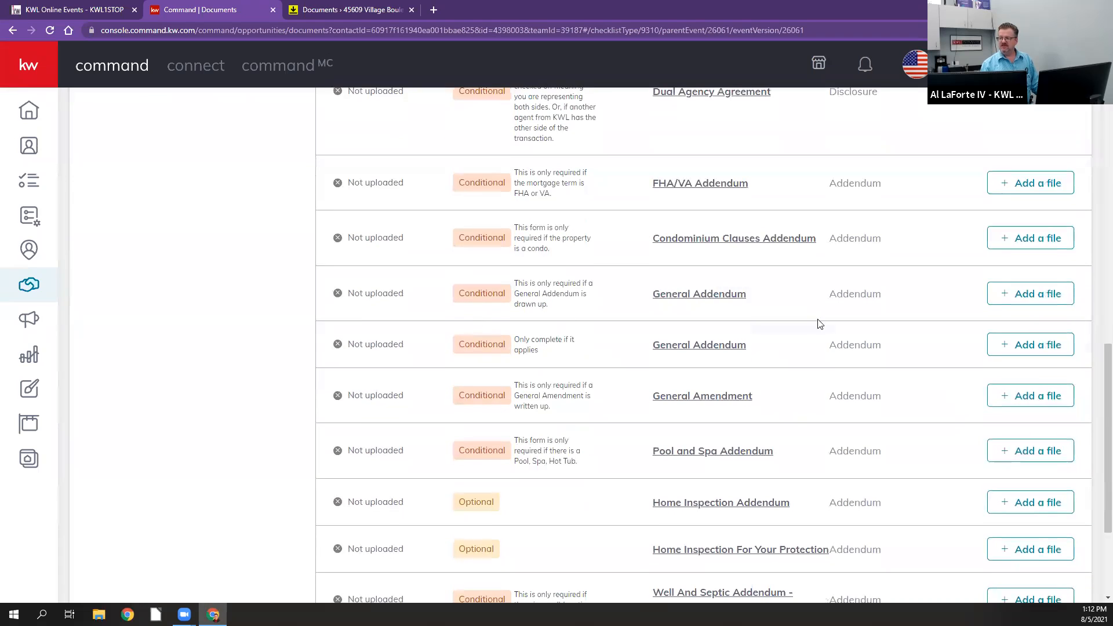
Step: Browse the DocuSign files in Pending Folder that can be assigned to the first General Addendum item, and close the dialog without assigning any
left_click(1025, 296)
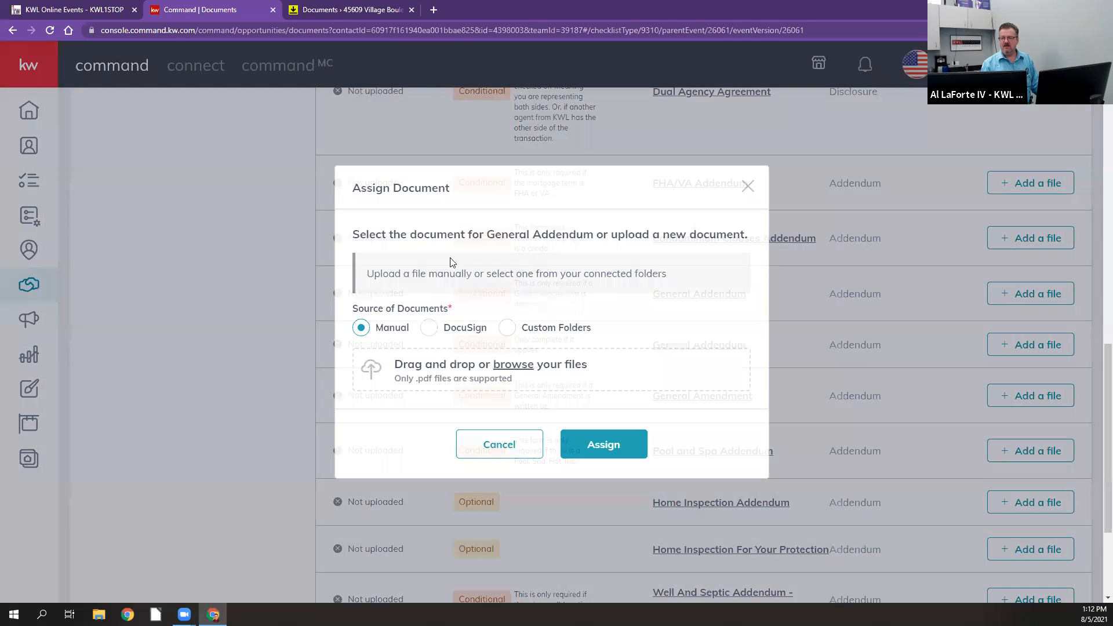
left_click(429, 328)
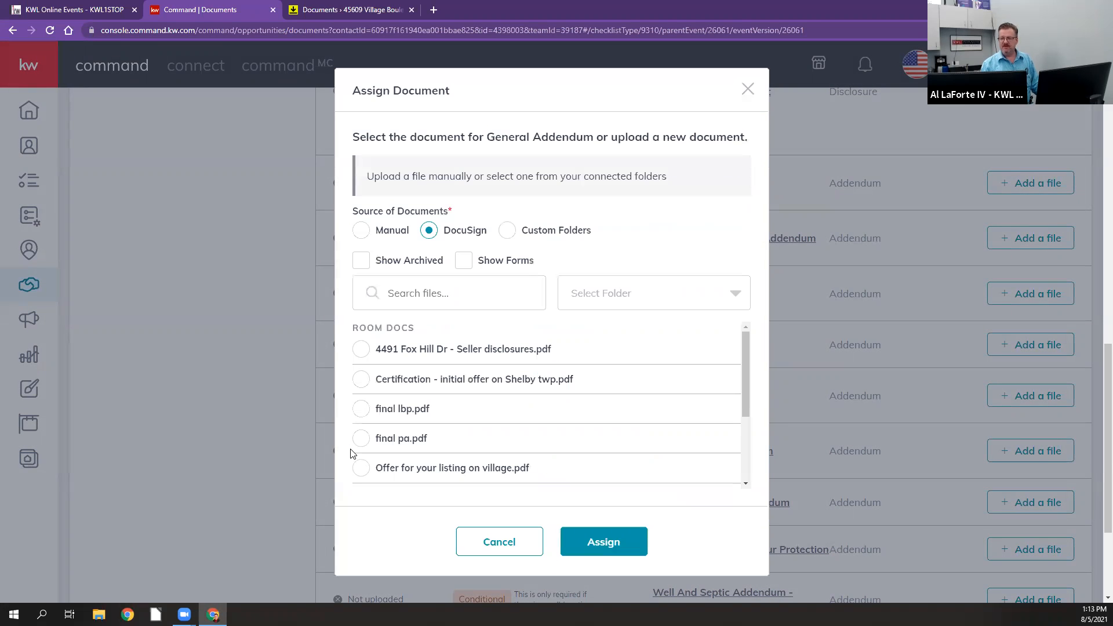
left_click(728, 295)
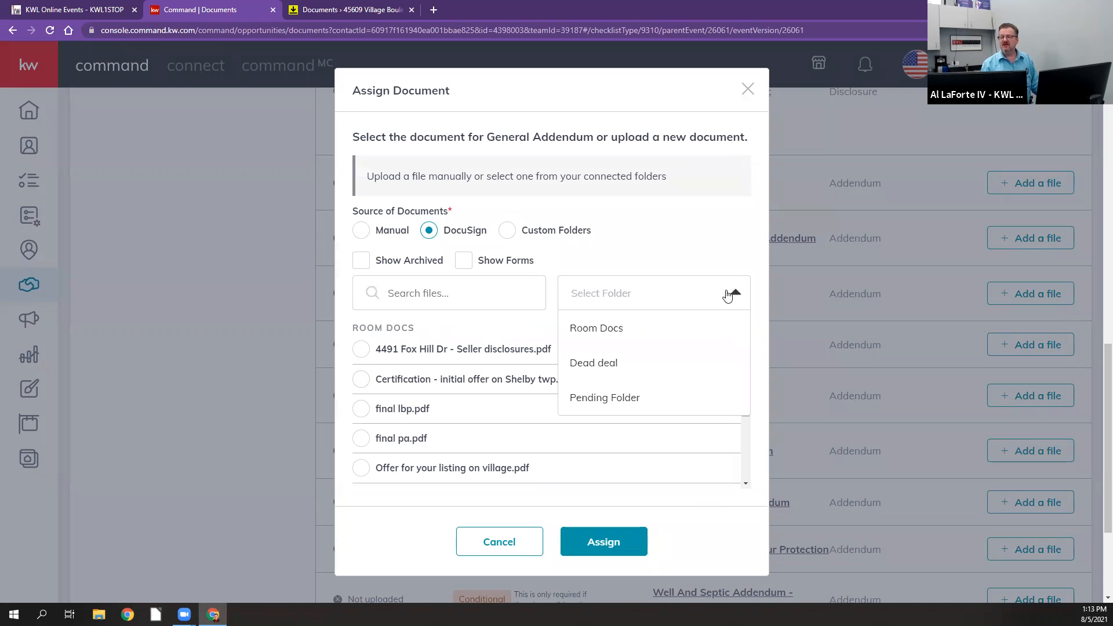
left_click(614, 399)
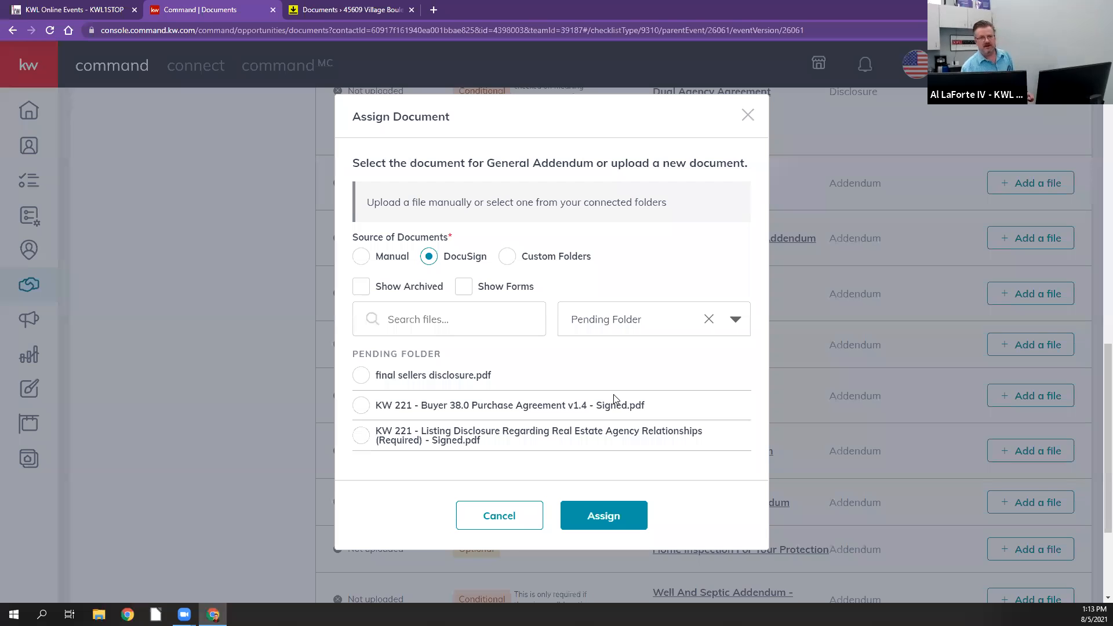
left_click(744, 119)
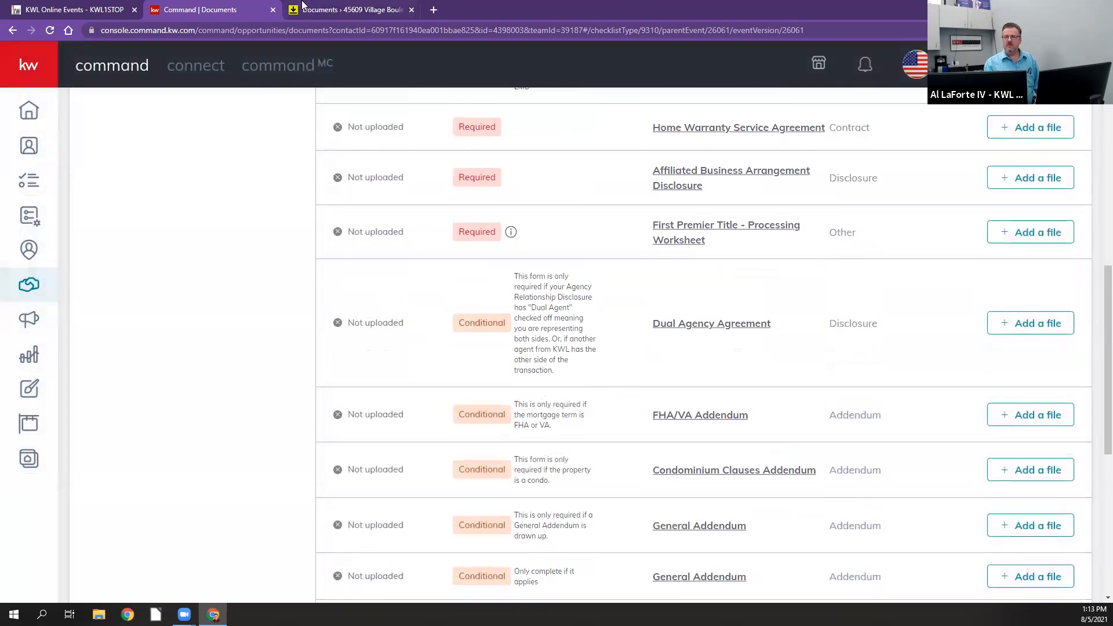
Step: Return to DocuSign Rooms, view the "final pa" purchase agreement in Room Docs, and close it
left_click(317, 10)
scroll(795, 417, "down", 1)
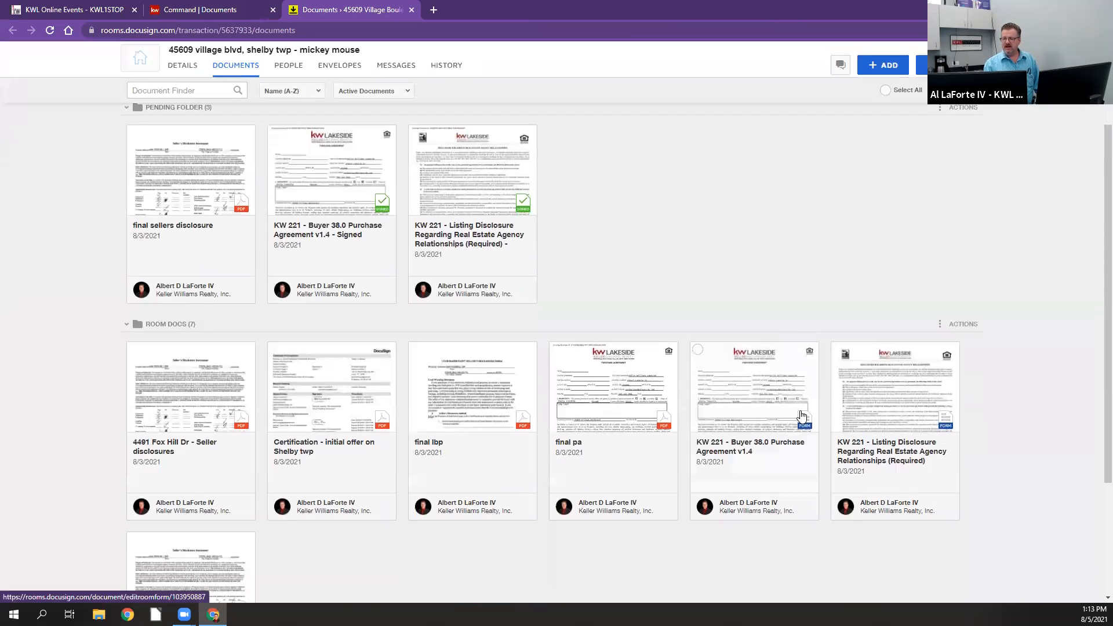
scroll(990, 324, "down", 1)
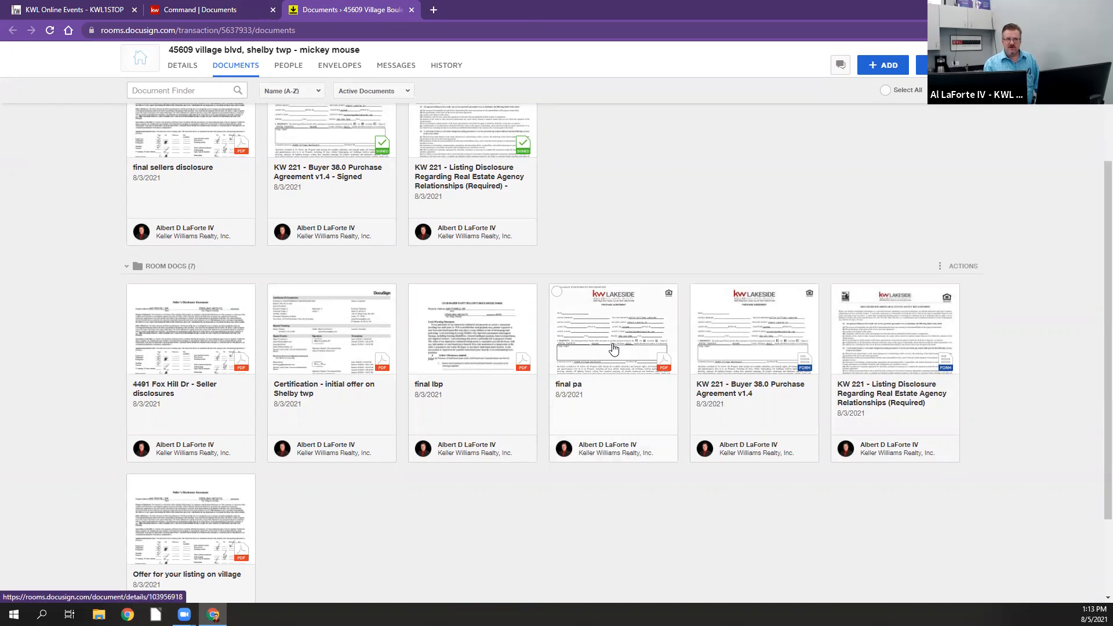
left_click(613, 347)
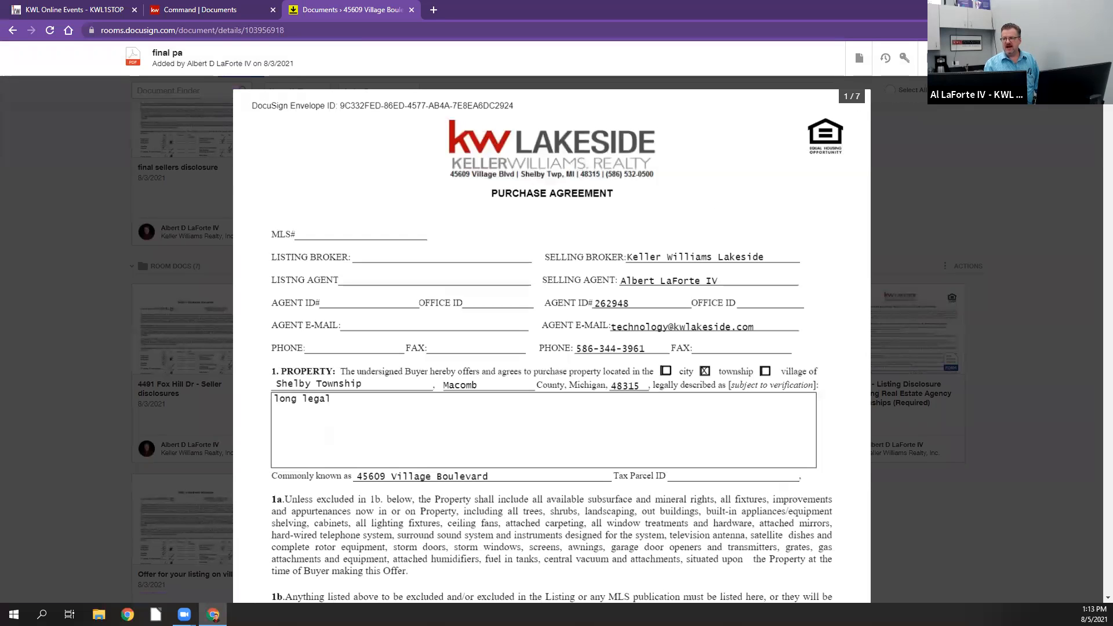
left_click(1086, 58)
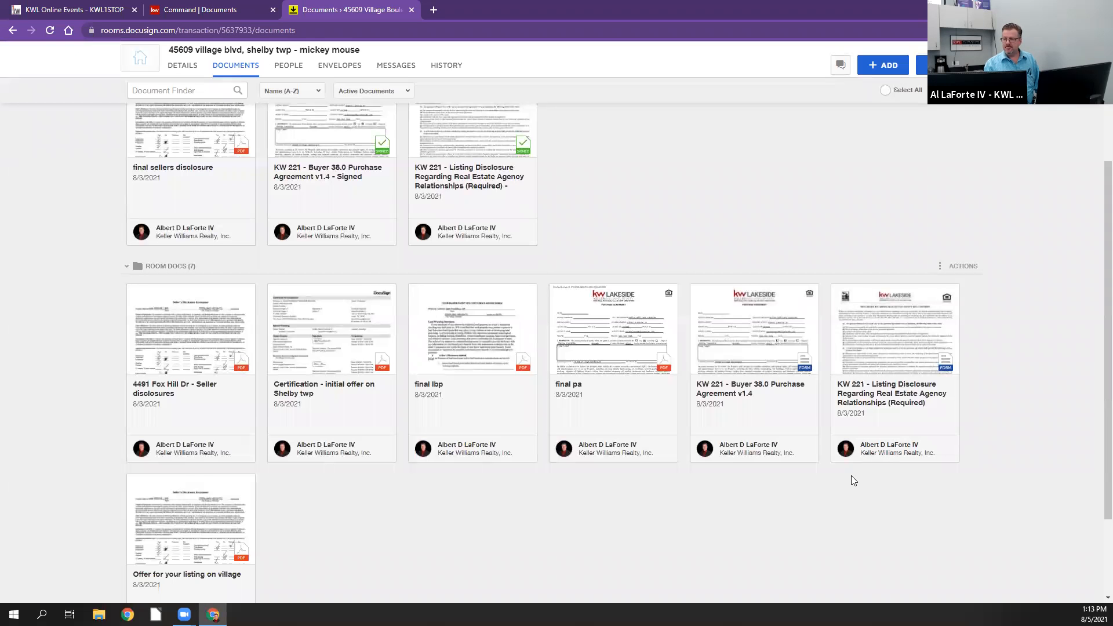
Step: Open the "Offer for your listing on village" document from Room Docs and look through its pages
scroll(852, 480, "down", 3)
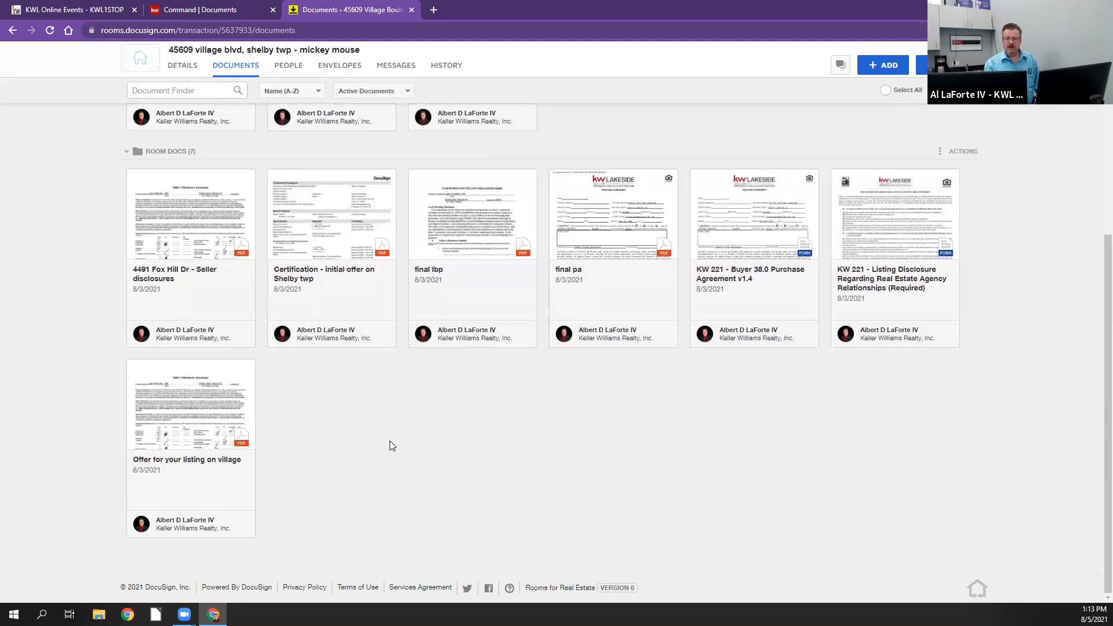
scroll(390, 442, "up", 2)
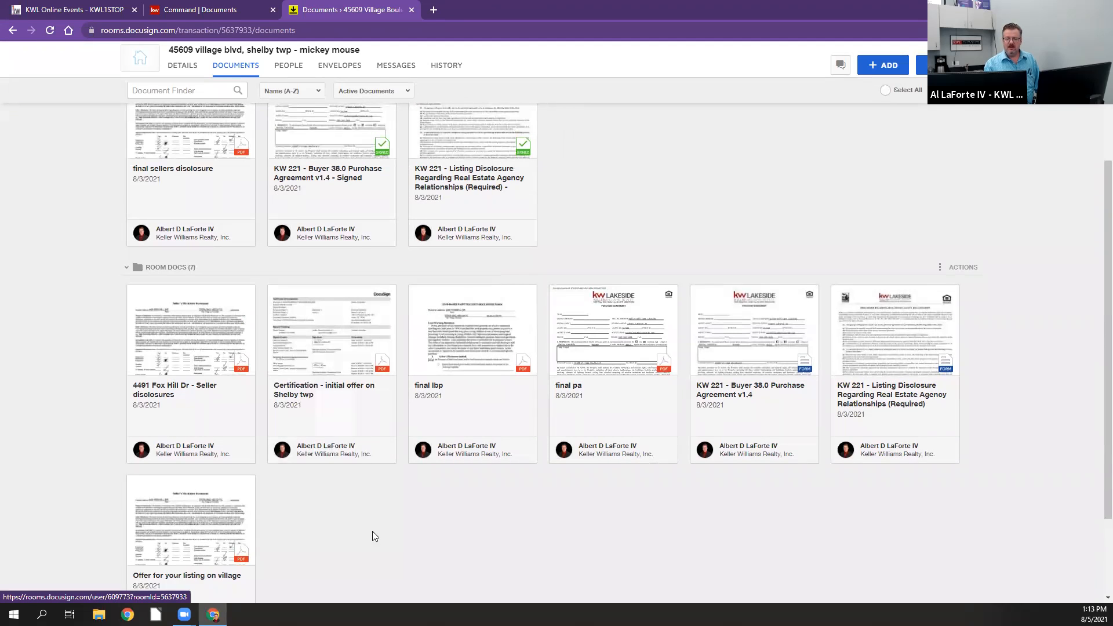
scroll(367, 532, "down", 1)
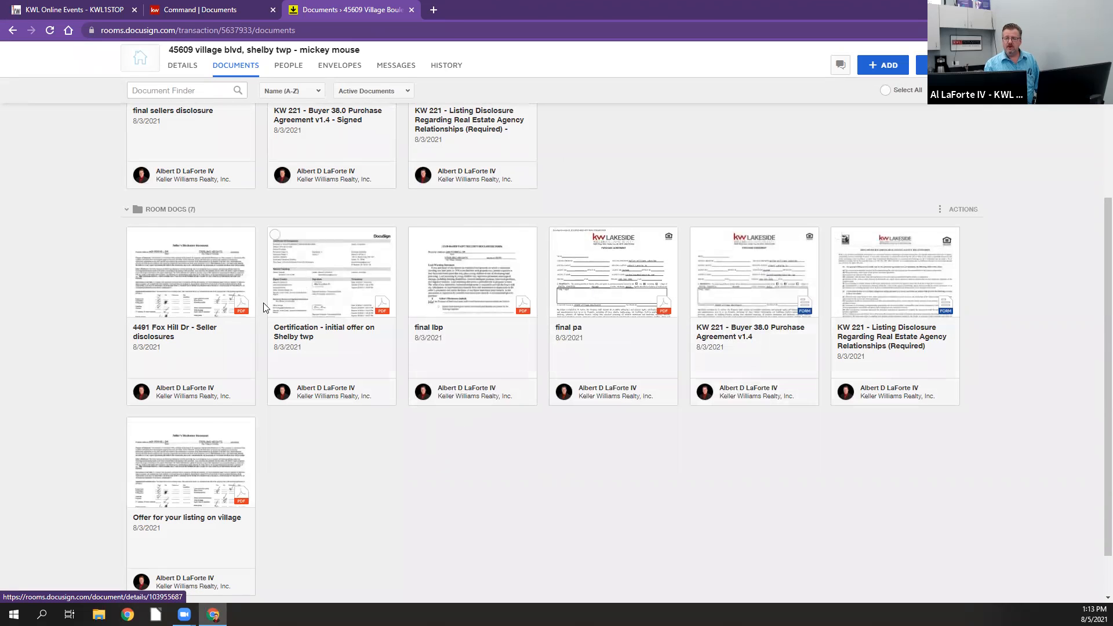
left_click(188, 513)
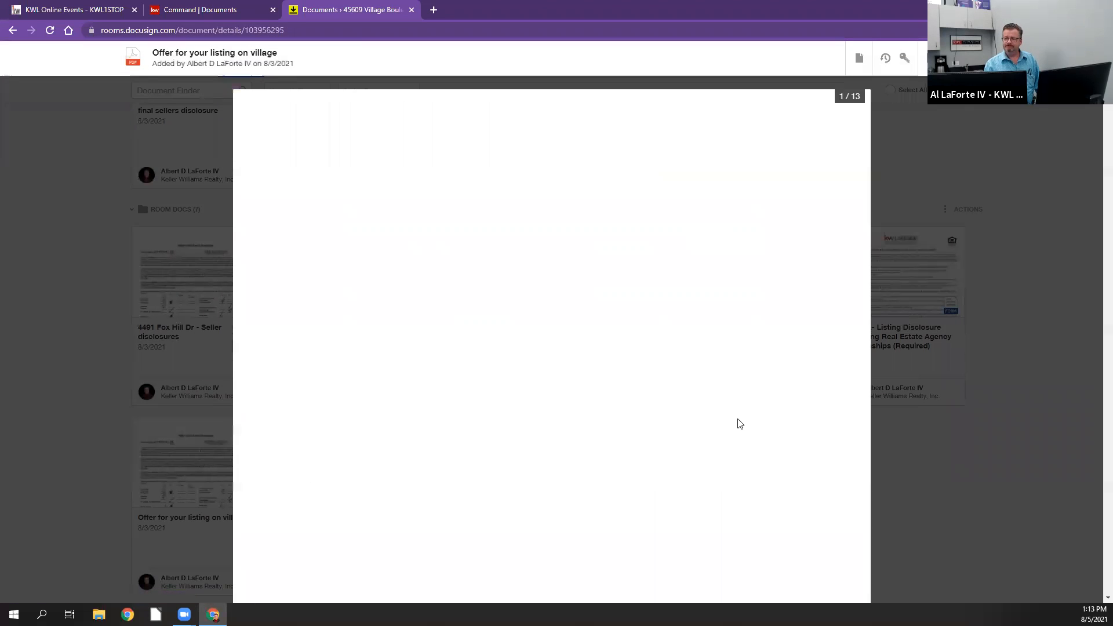
scroll(740, 424, "down", 12)
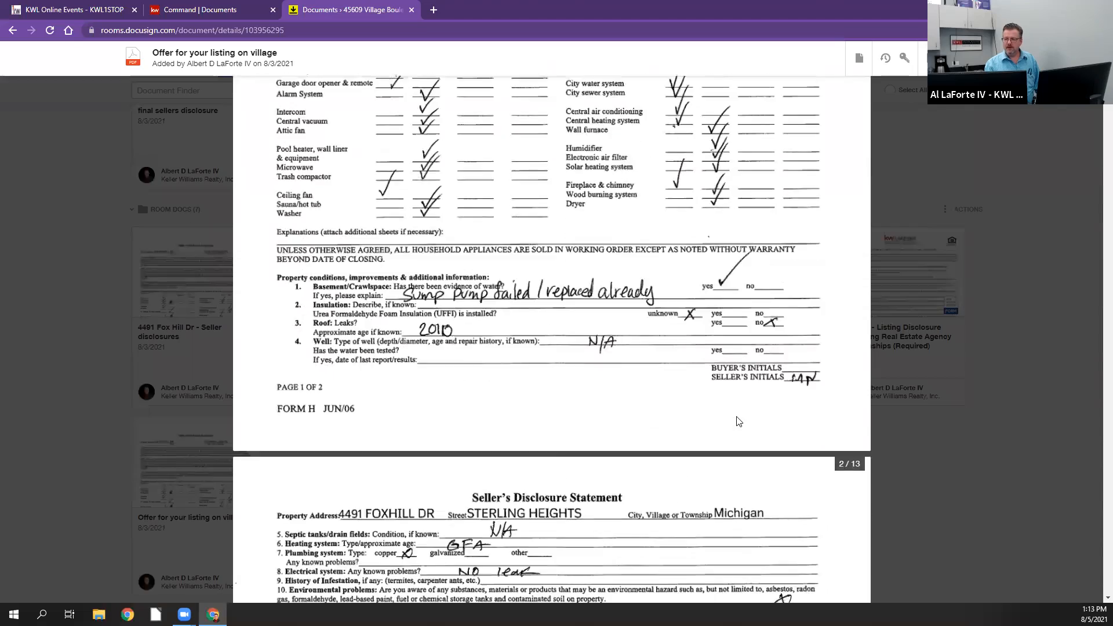
scroll(736, 422, "down", 18)
scroll(740, 425, "up", 8)
scroll(740, 425, "up", 20)
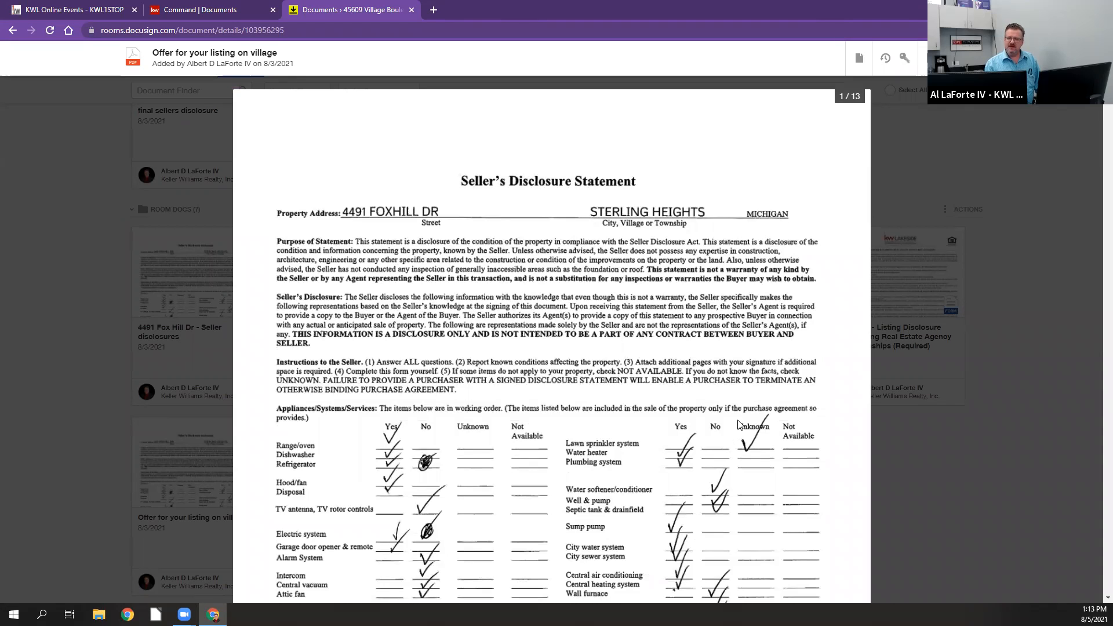
Step: Look over the first page of "Offer for your listing on village" and start splitting the document
scroll(738, 425, "down", 4)
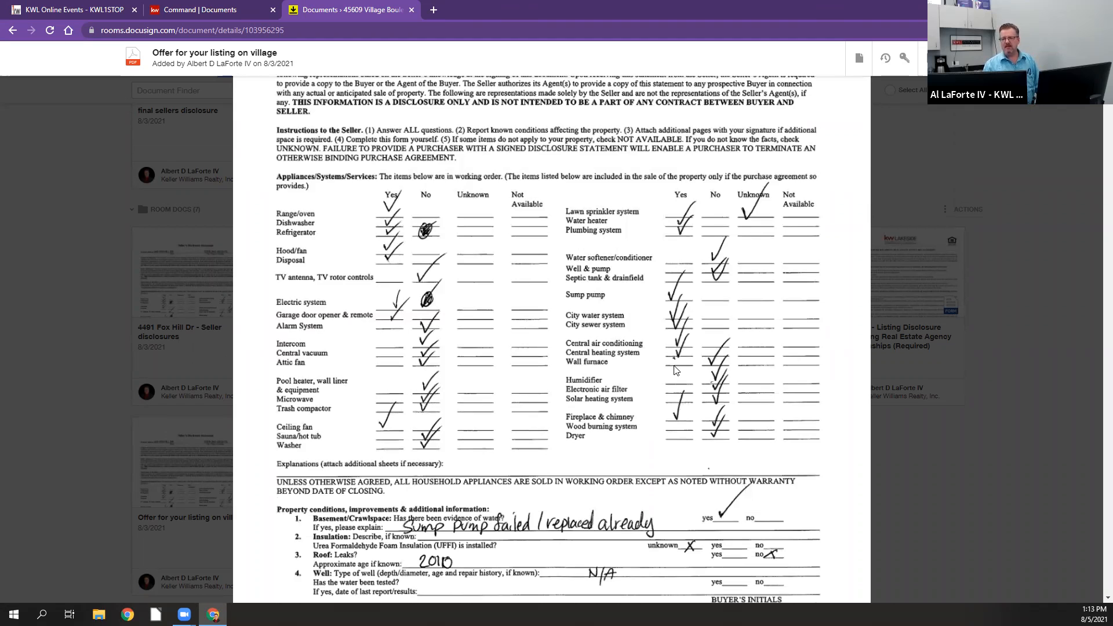
scroll(670, 380, "up", 4)
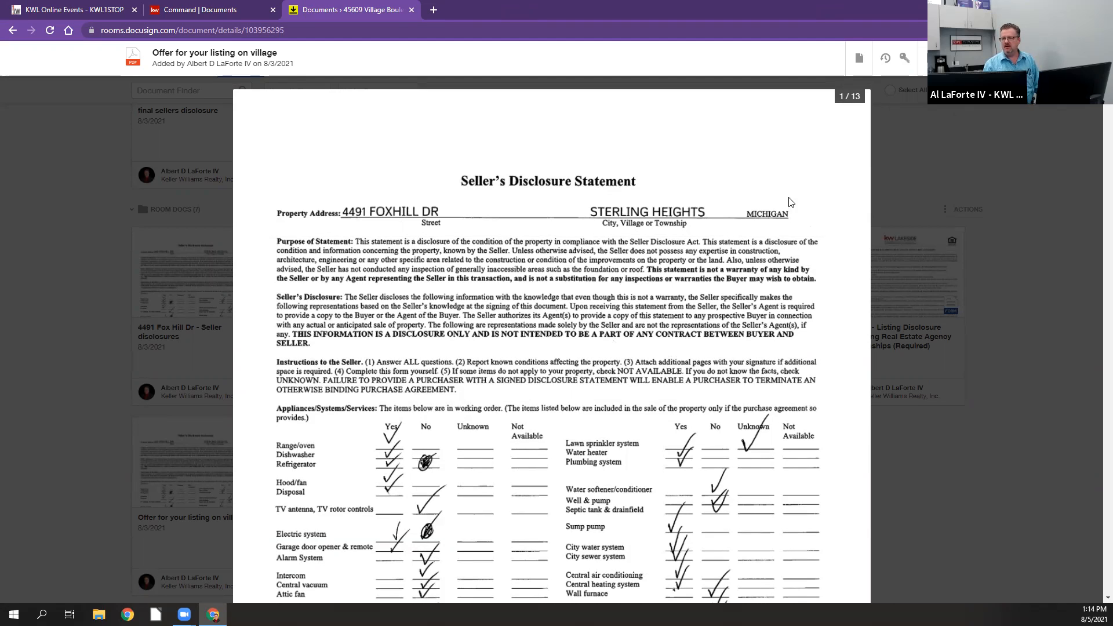
left_click(859, 59)
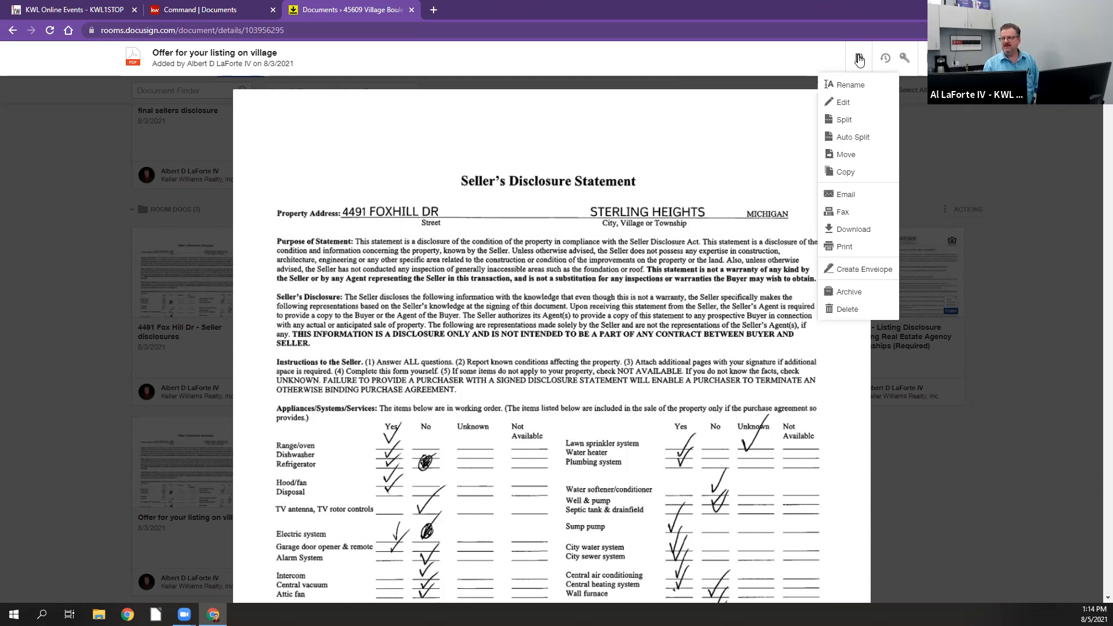
left_click(844, 119)
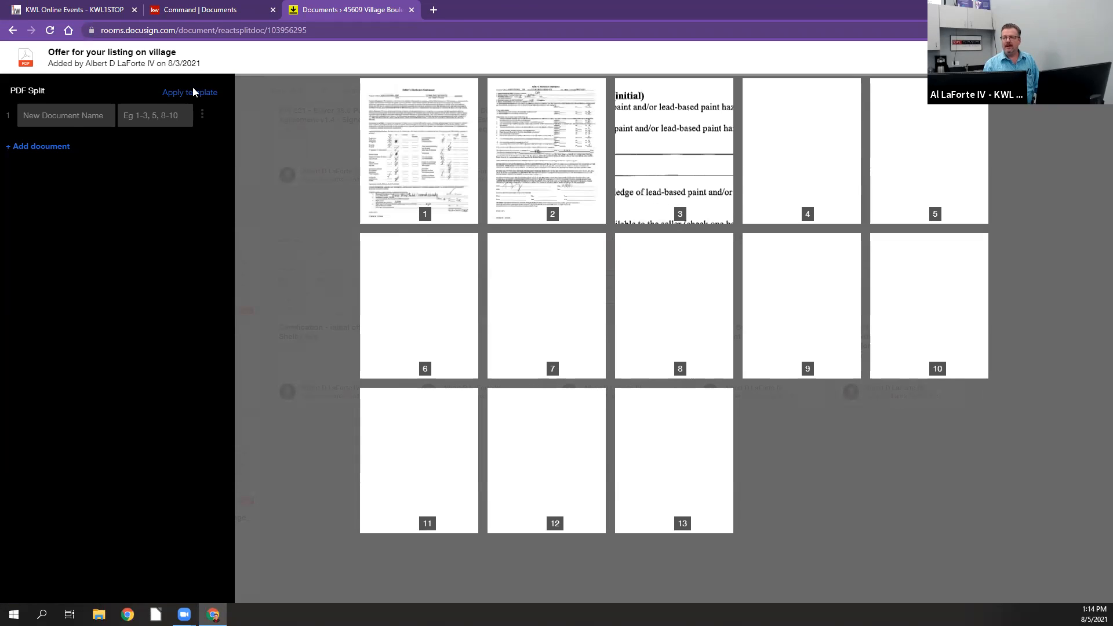
Step: Define the first split document as "1 sds" with pages 1-2
left_click(47, 119)
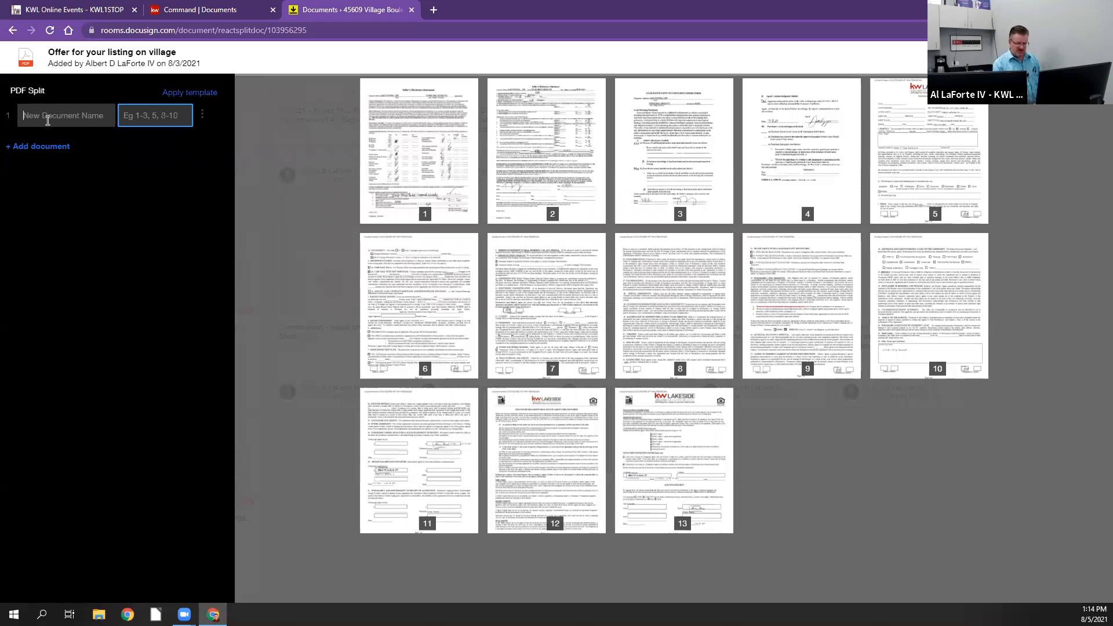
type("1")
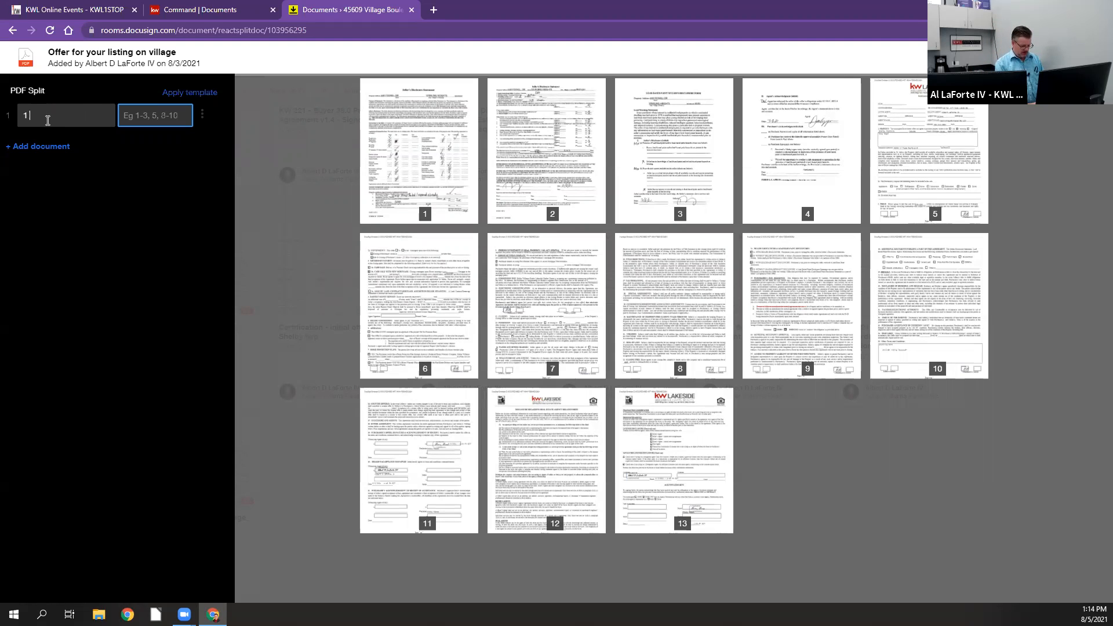
type(" sds")
left_click(168, 118)
type("1-2")
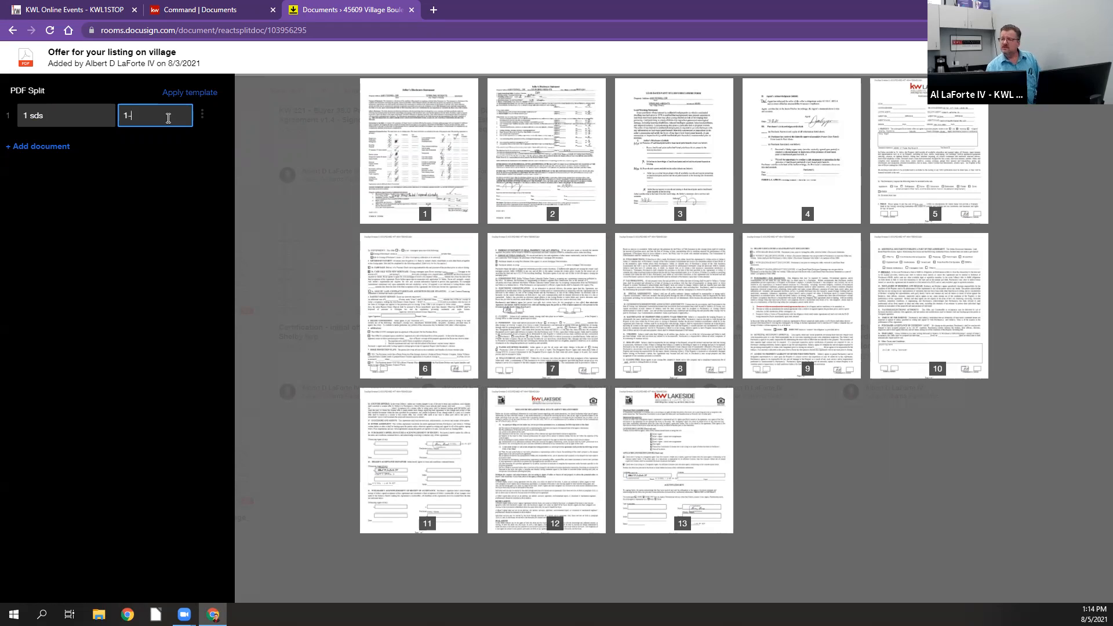
Step: Add a second split document named "1 PA" with pages 5-11 and complete the PDF split
left_click(27, 152)
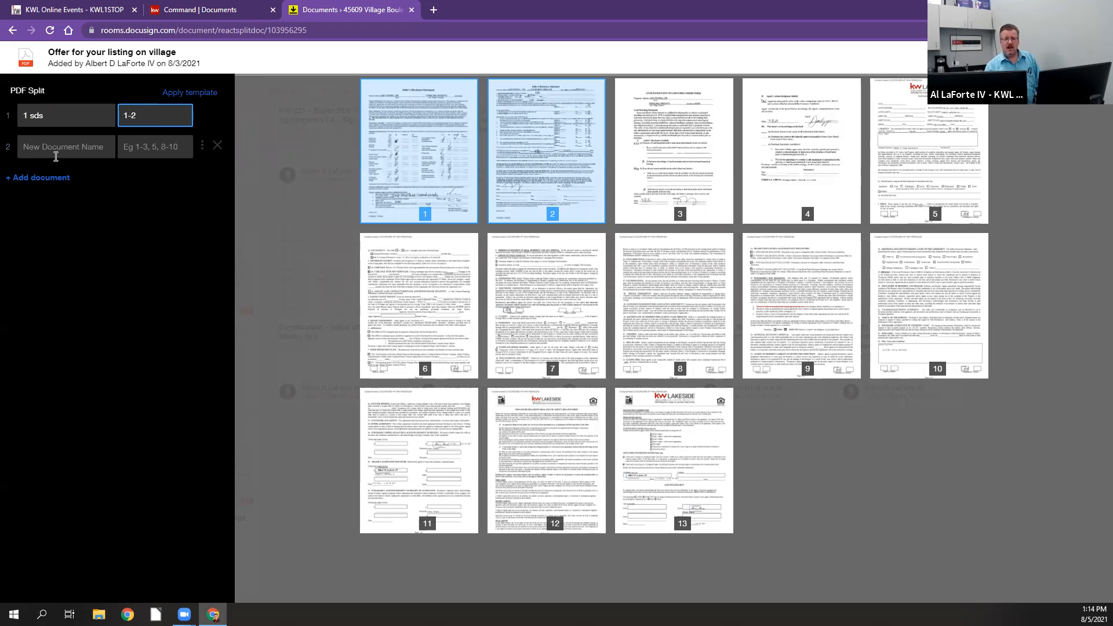
left_click(56, 149)
type("1")
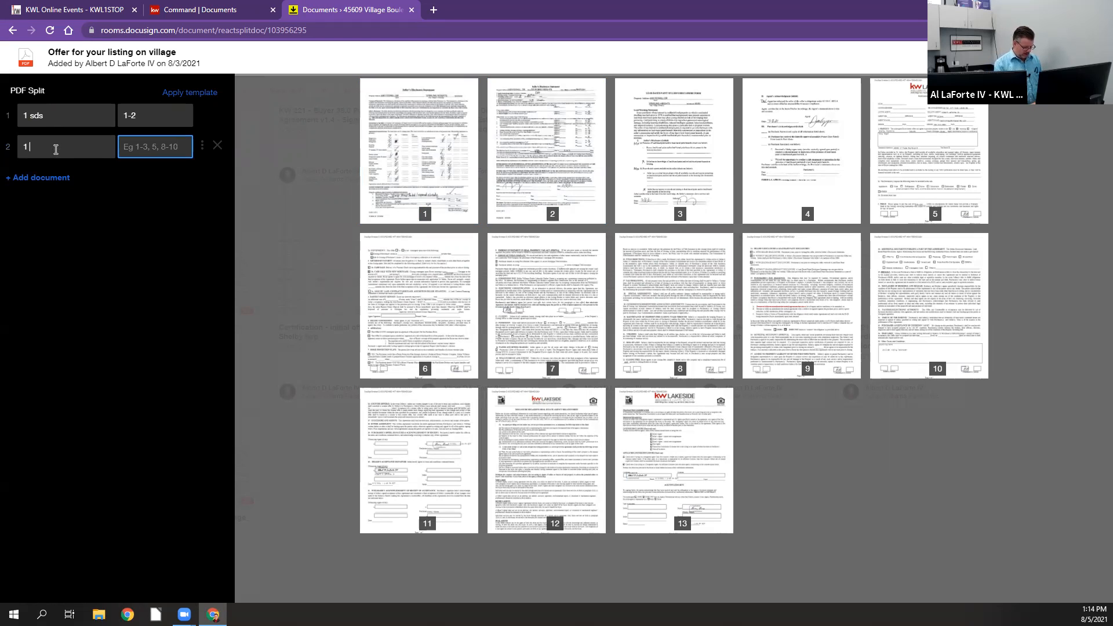
type(" PA")
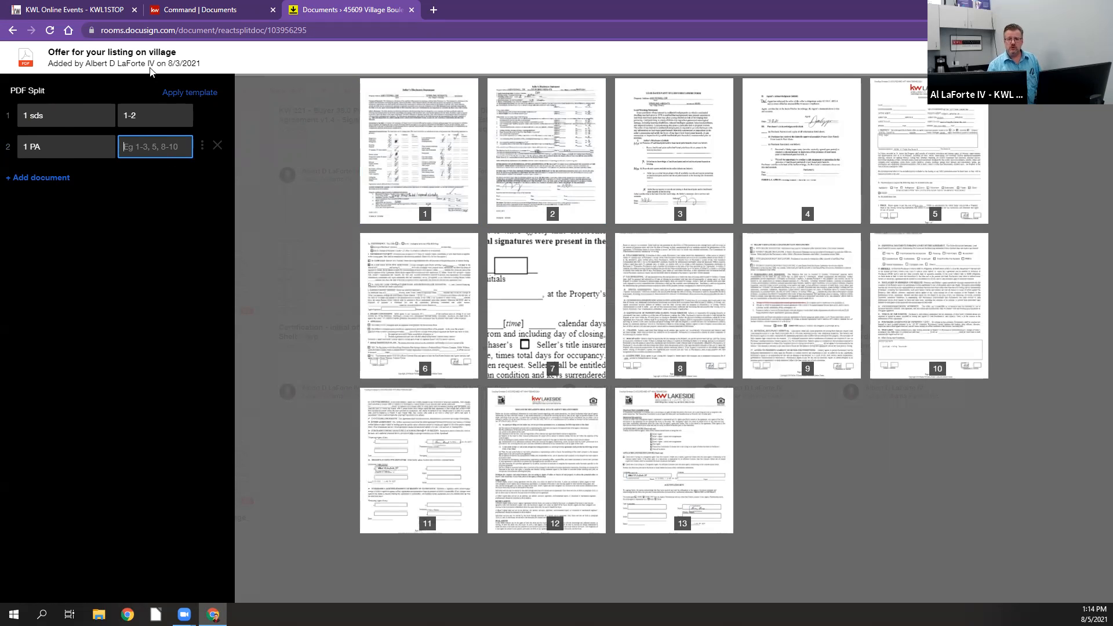
type("5-11")
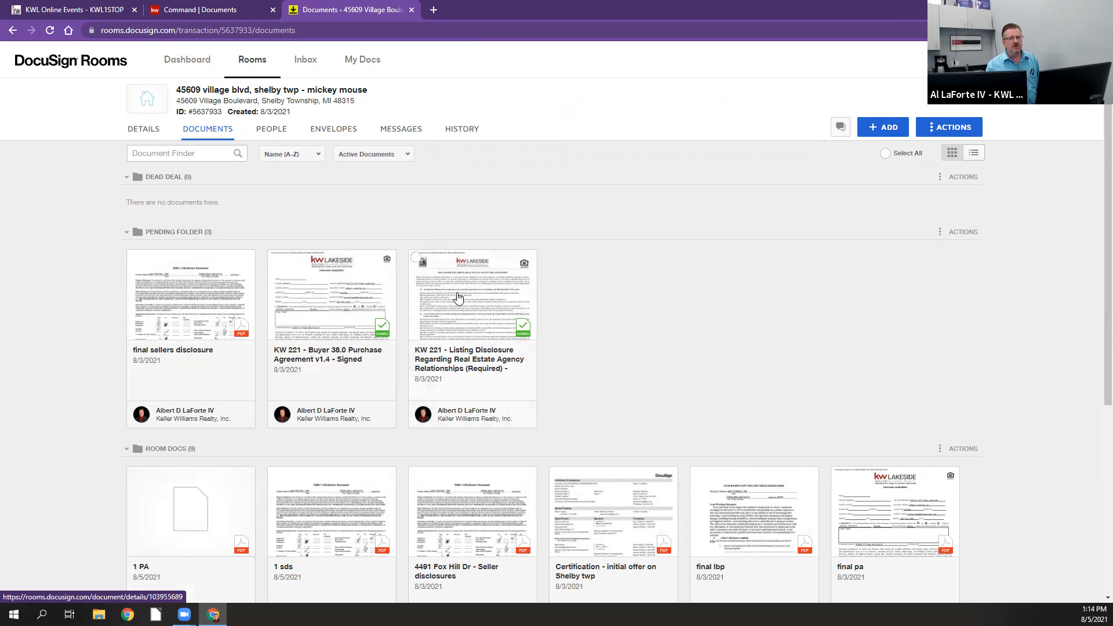
Step: Move the split documents "1 sds" and "1 PA" from Room Docs into Pending Folder
scroll(473, 304, "down", 4)
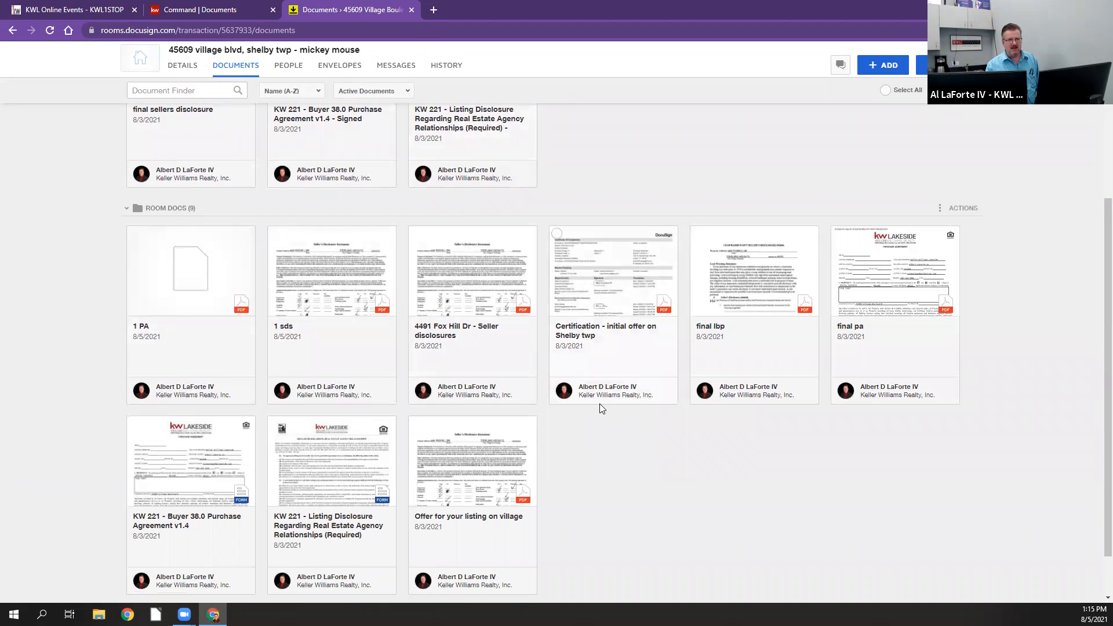
mouse_move(133, 239)
left_click(134, 235)
mouse_move(278, 239)
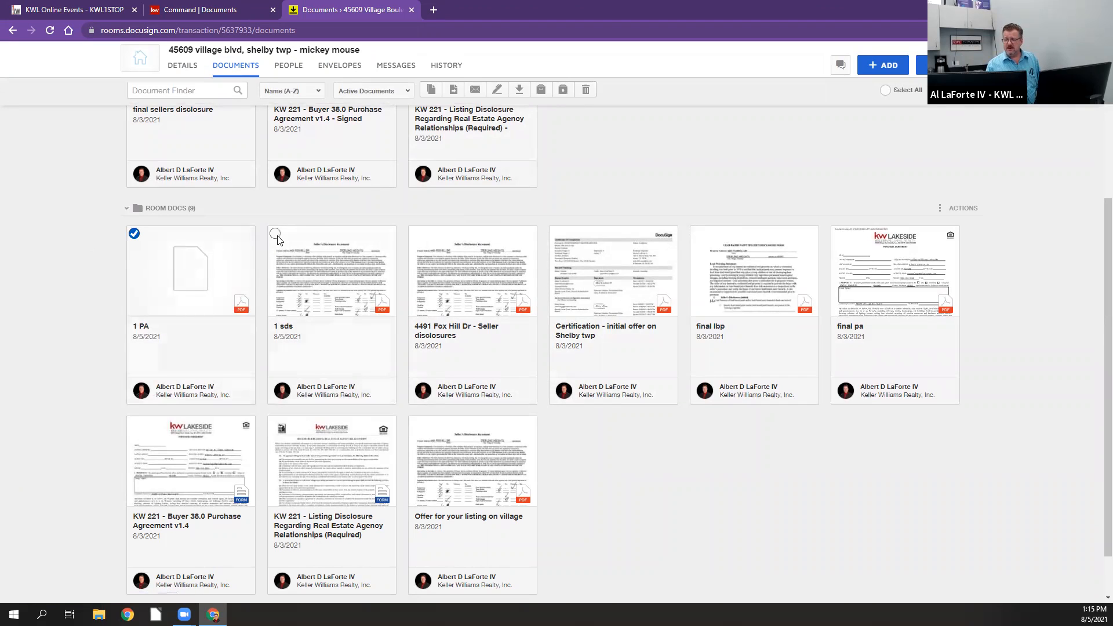
left_click(276, 234)
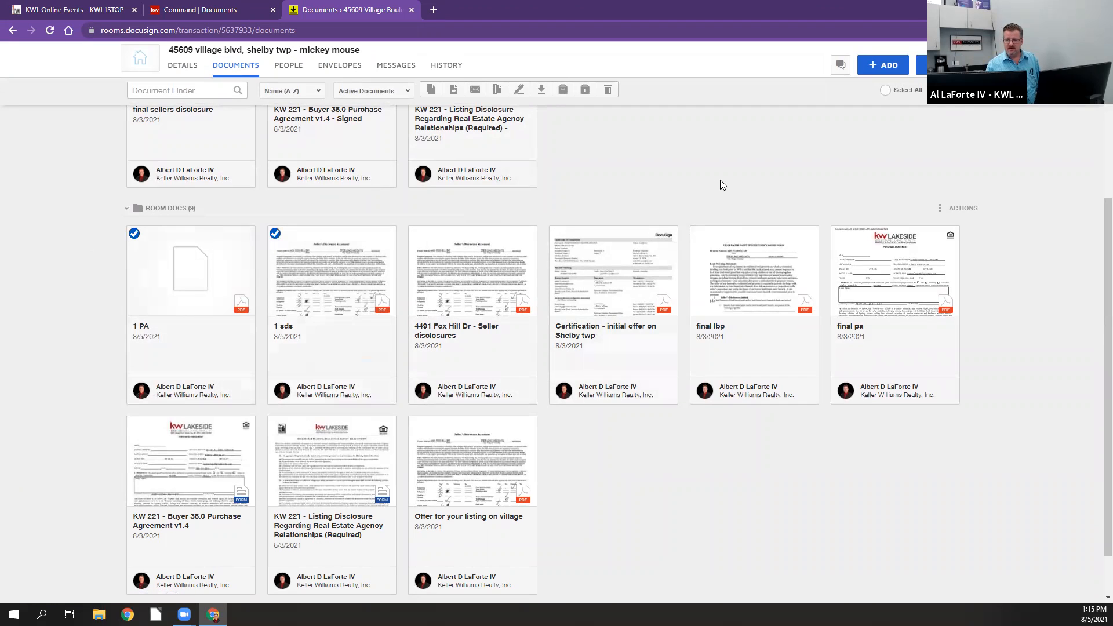
scroll(720, 181, "up", 1)
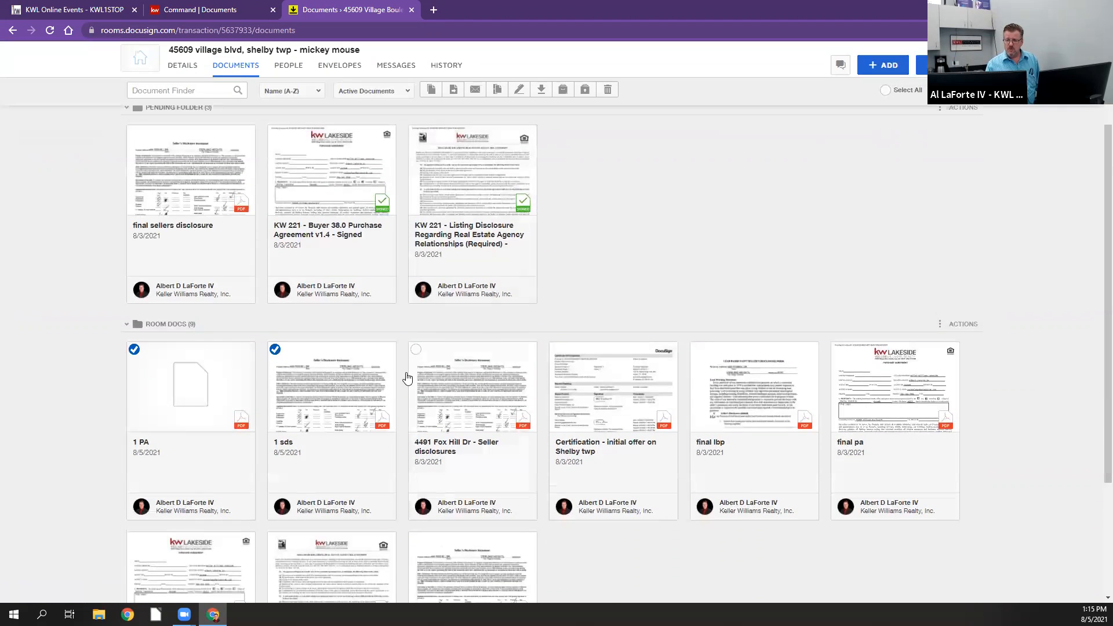
left_click_drag(336, 407, 657, 205)
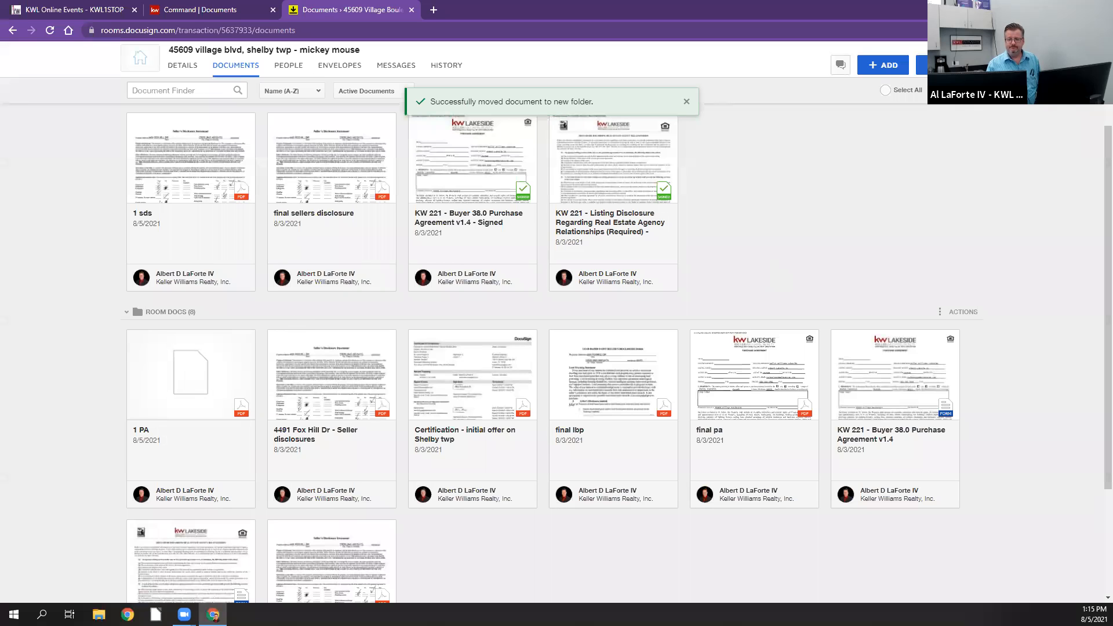
left_click_drag(167, 378, 718, 172)
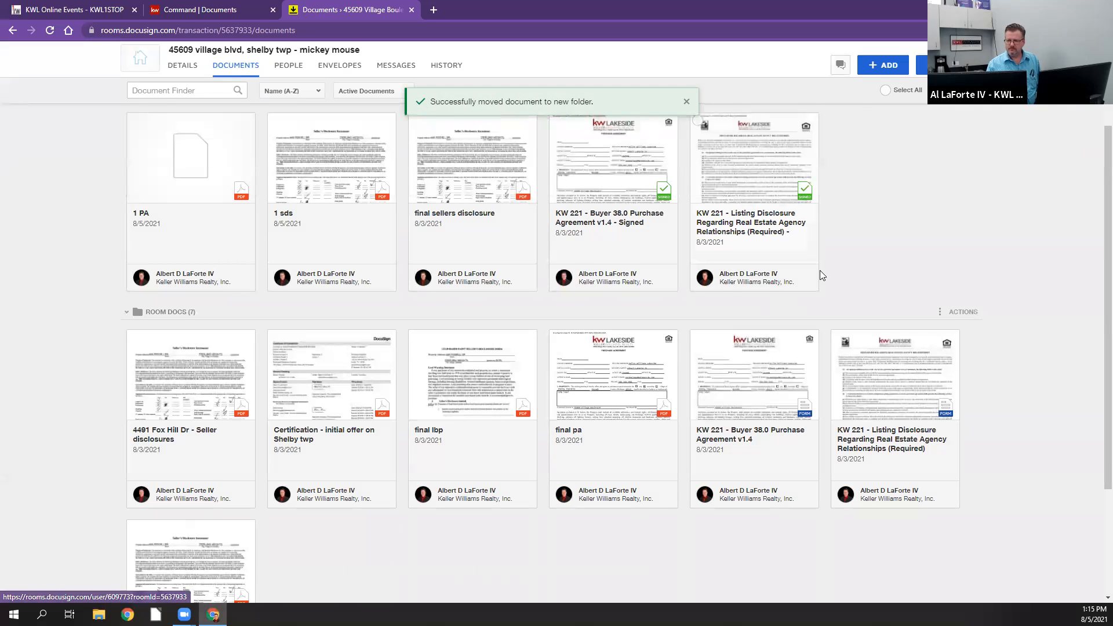
scroll(820, 271, "down", 3)
scroll(820, 271, "up", 5)
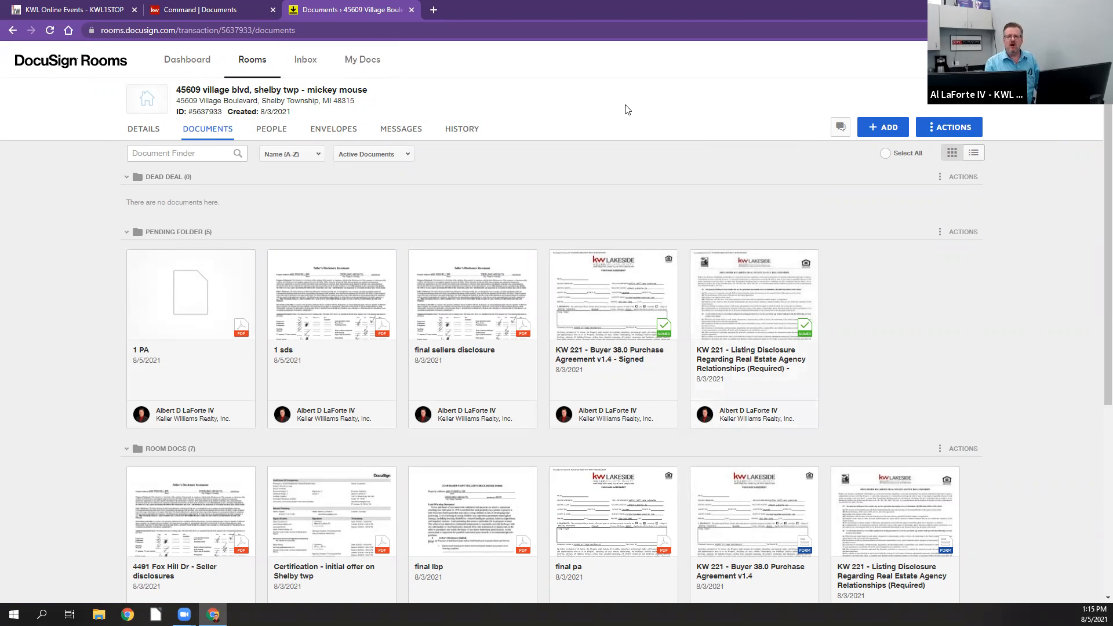
Step: Switch to KW Command and view the beginning of the opportunity's Under Contract checklist
left_click(220, 12)
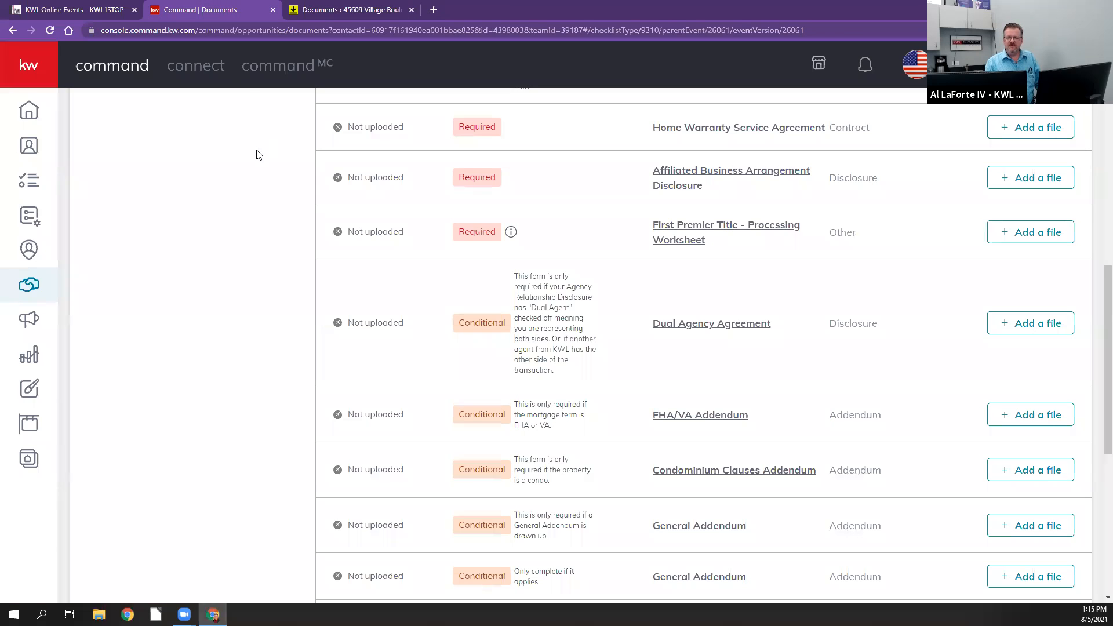
scroll(58, 151, "up", 3)
scroll(269, 261, "up", 8)
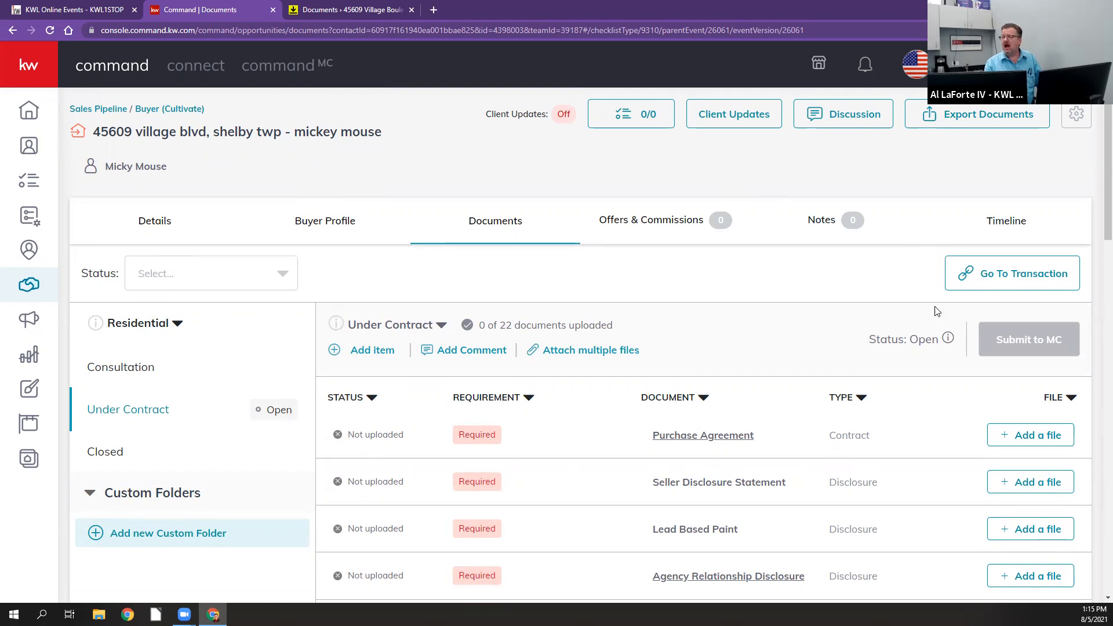
Step: Return to DocuSign Rooms and show the inbound email and fax settings under Inbox Details in the account preferences
left_click(308, 11)
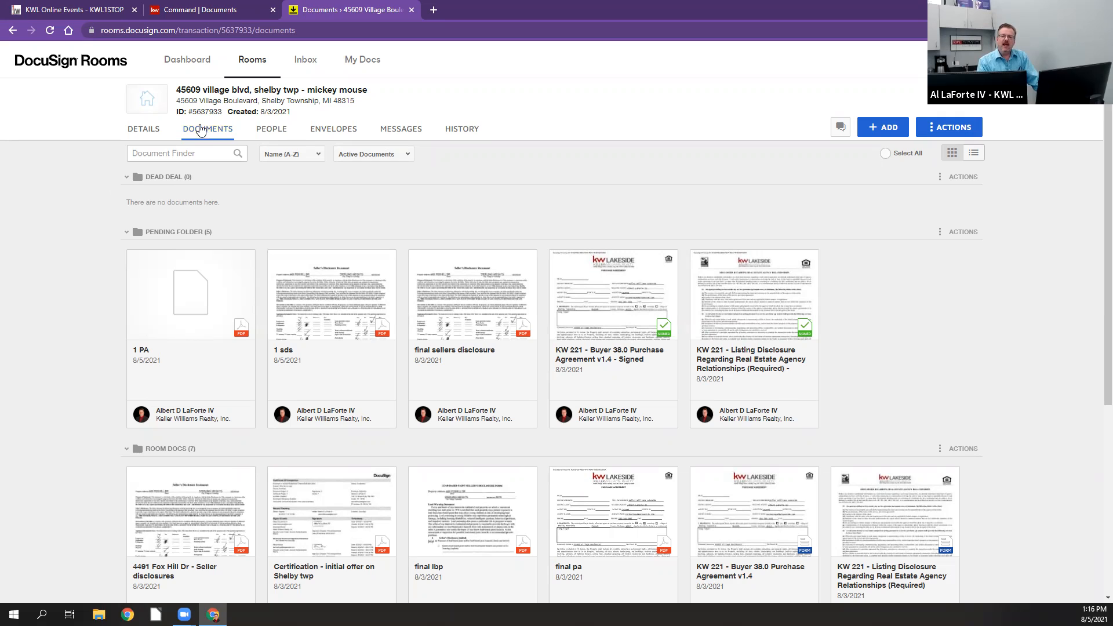
mouse_move(212, 108)
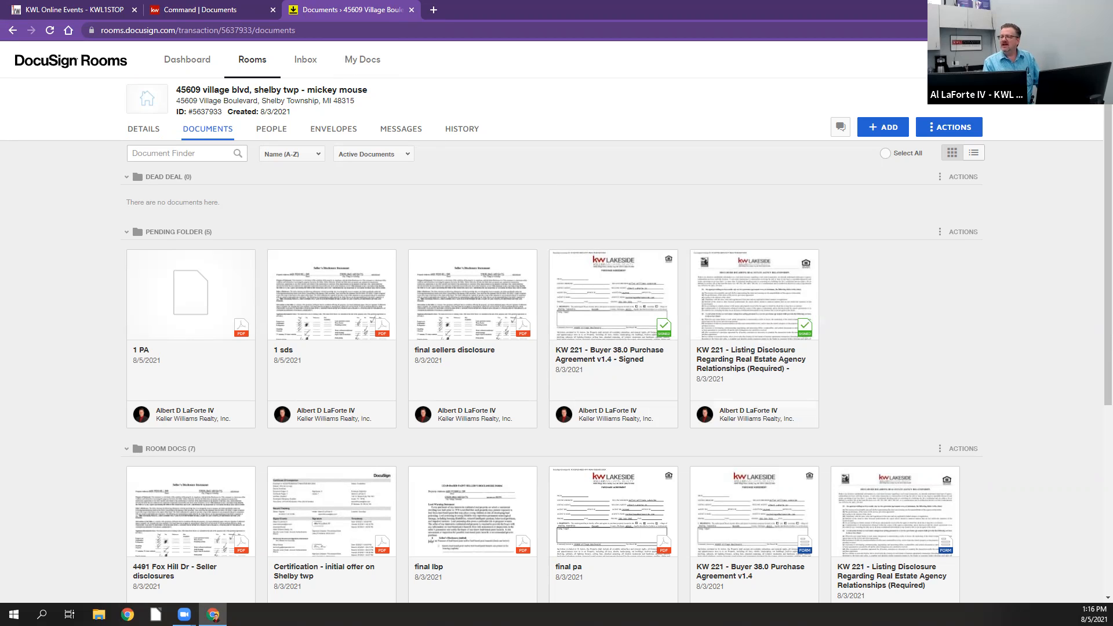
left_click(1080, 59)
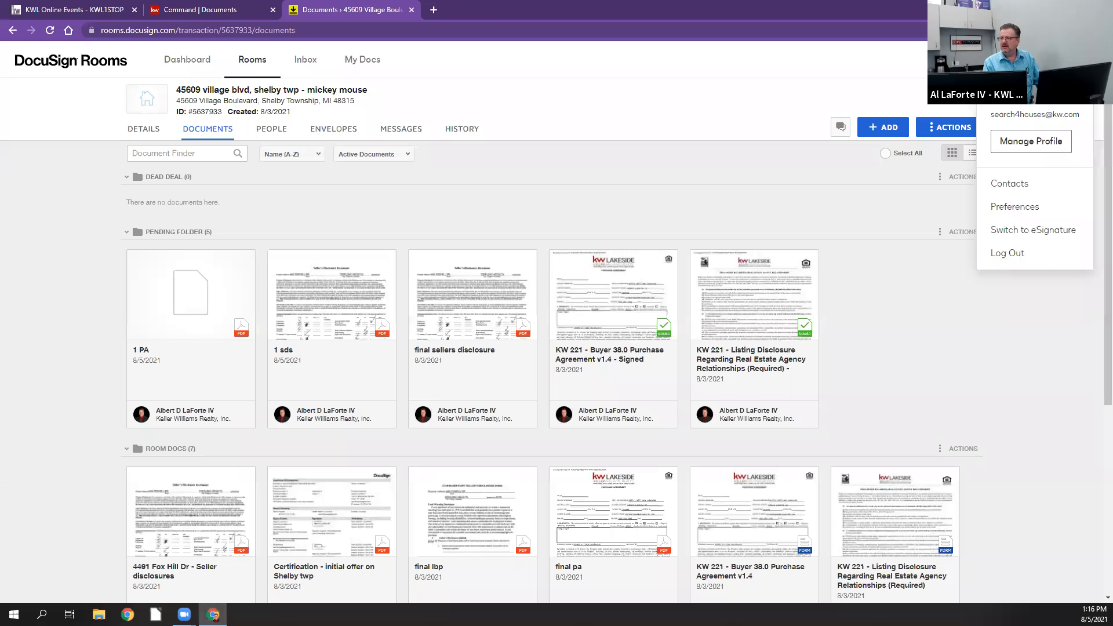
left_click(1031, 214)
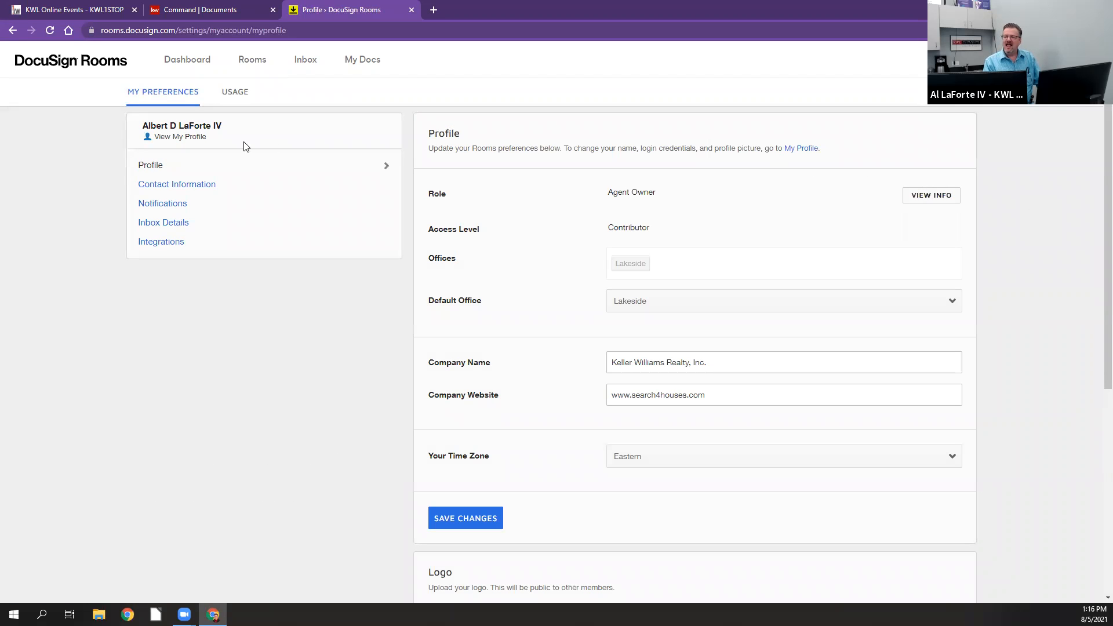
left_click(171, 227)
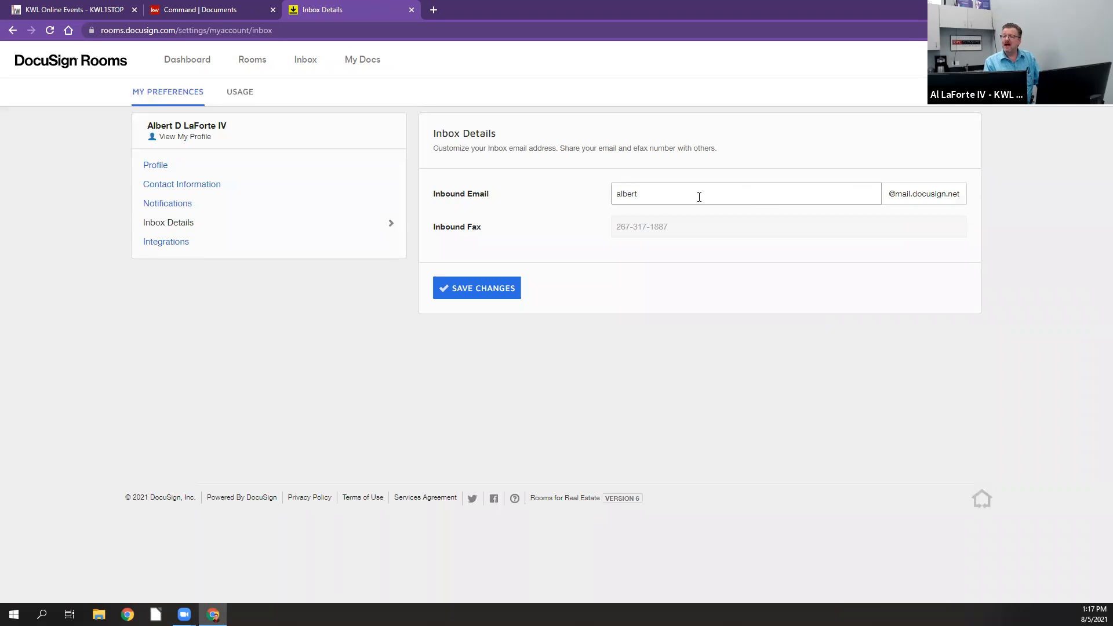
left_click(635, 193)
key("BackSpace")
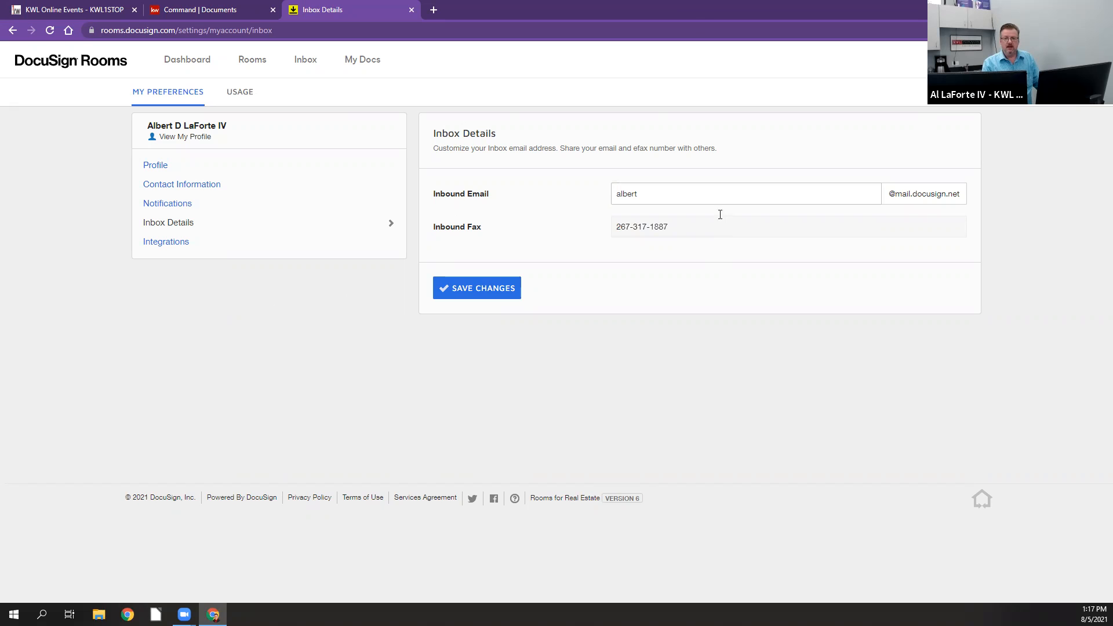
Step: Open the DocuSign Rooms Inbox and point out its inbound email address and fax number
left_click(307, 62)
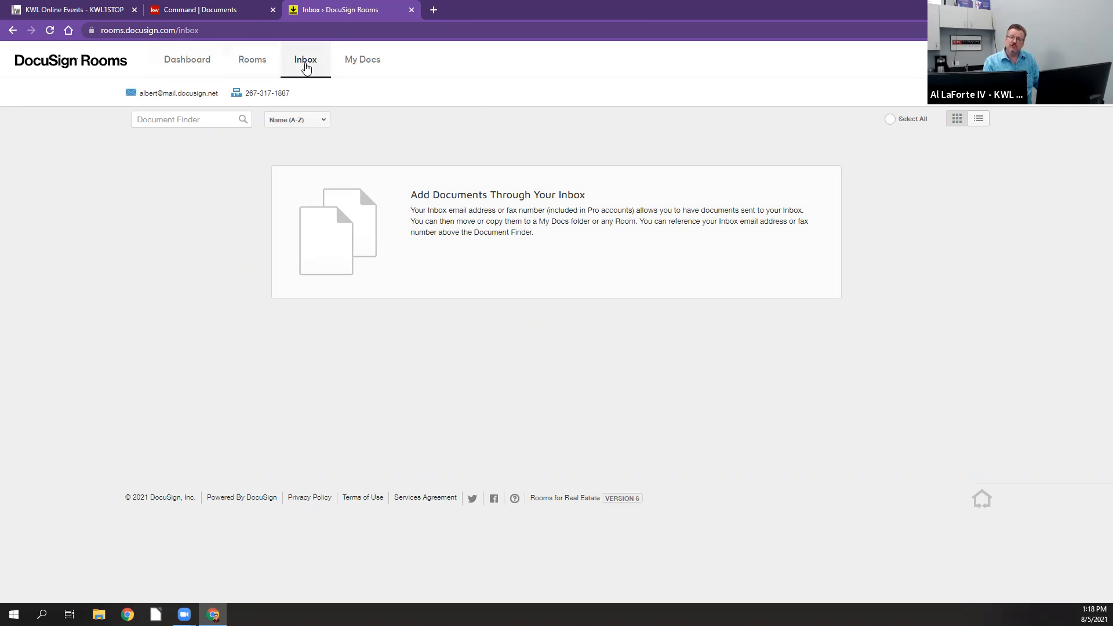
mouse_move(161, 96)
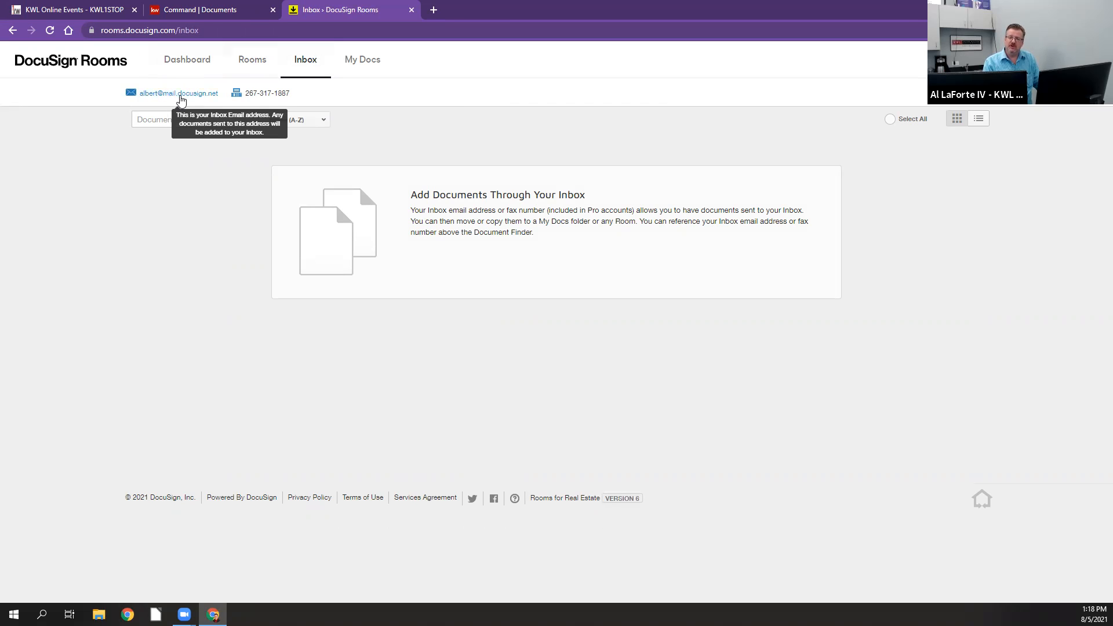
mouse_move(256, 100)
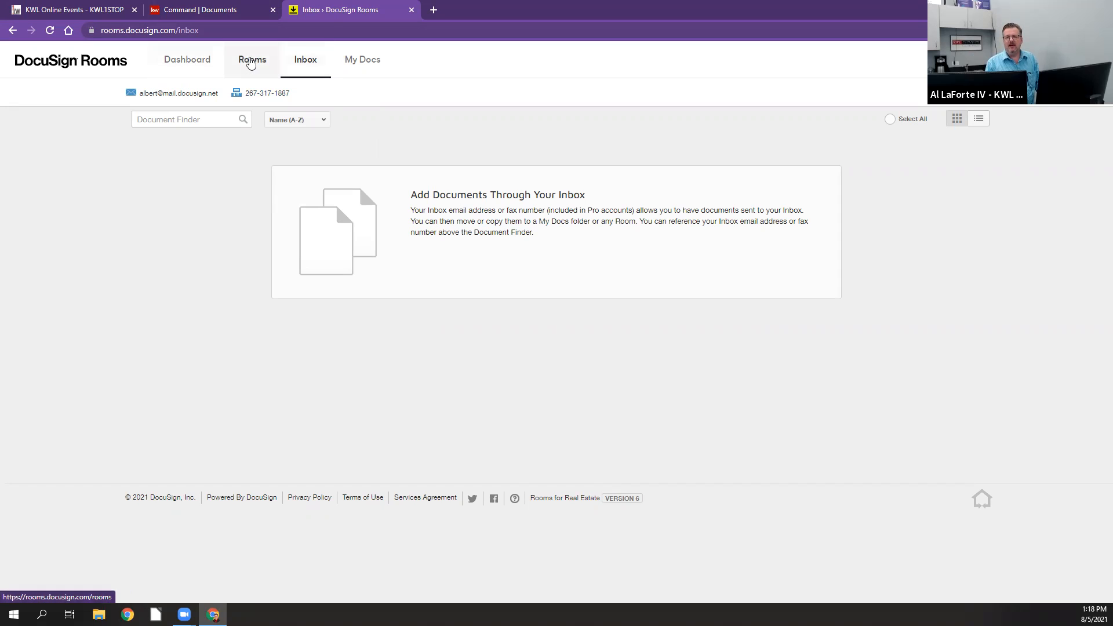
Step: Open the most recently created active buyer room and show the explanation of its Room ID
left_click(250, 62)
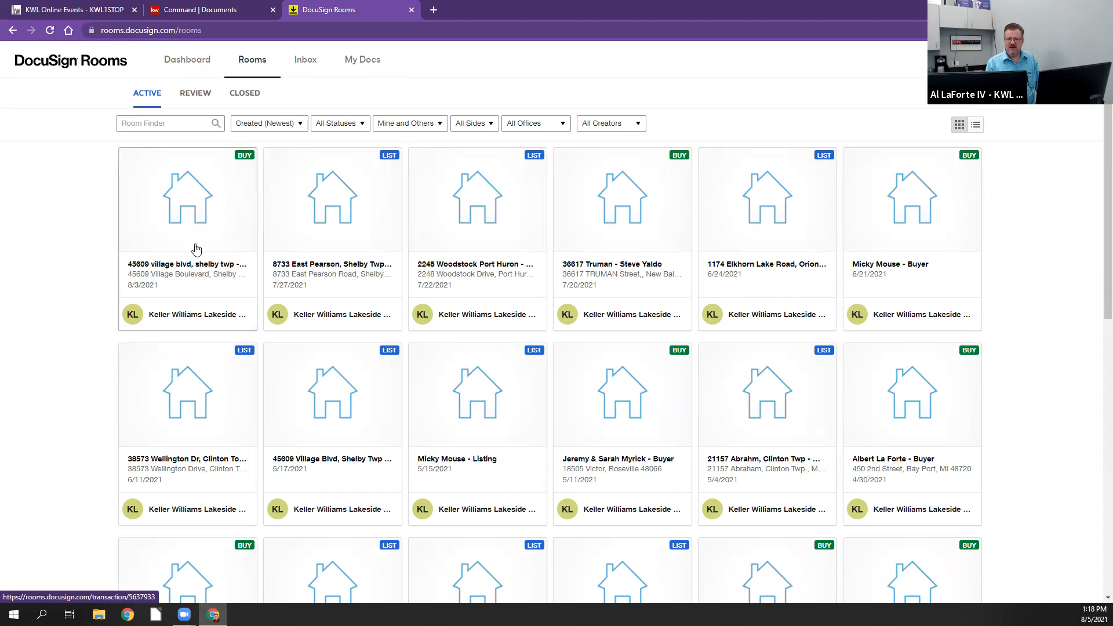
left_click(194, 204)
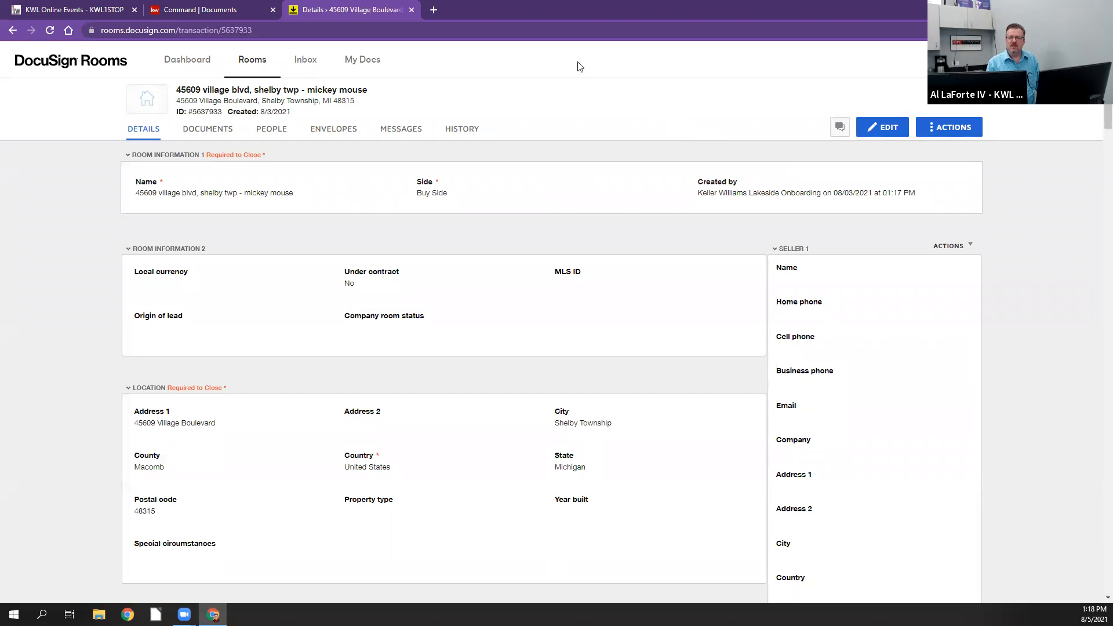
mouse_move(194, 111)
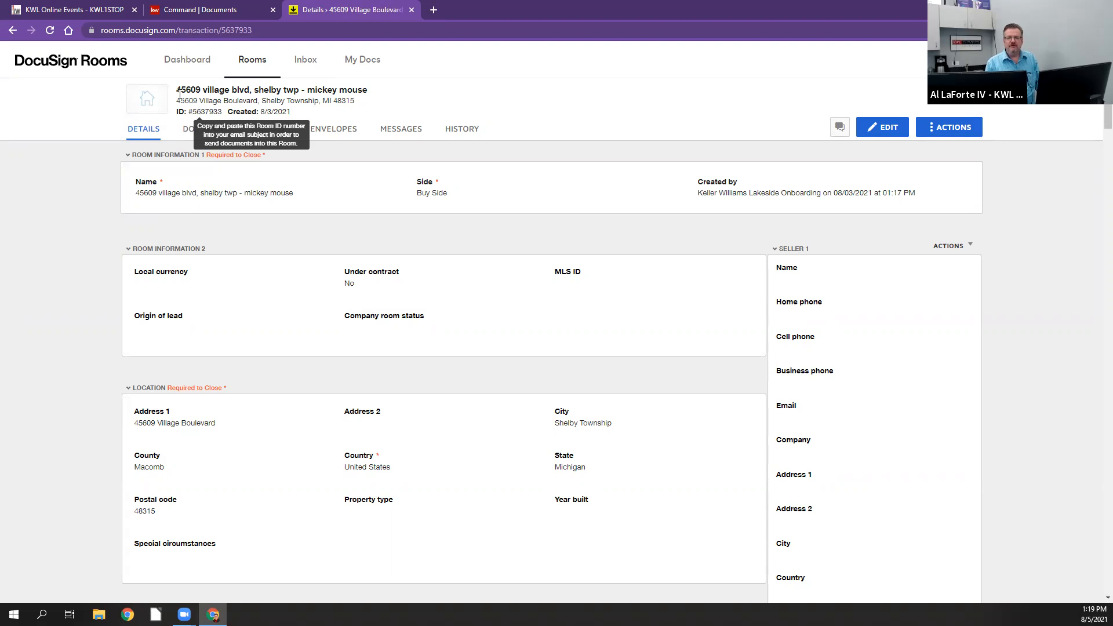
Step: Switch to the KWL1STOP site and go from the online events directory to its home page
left_click(99, 9)
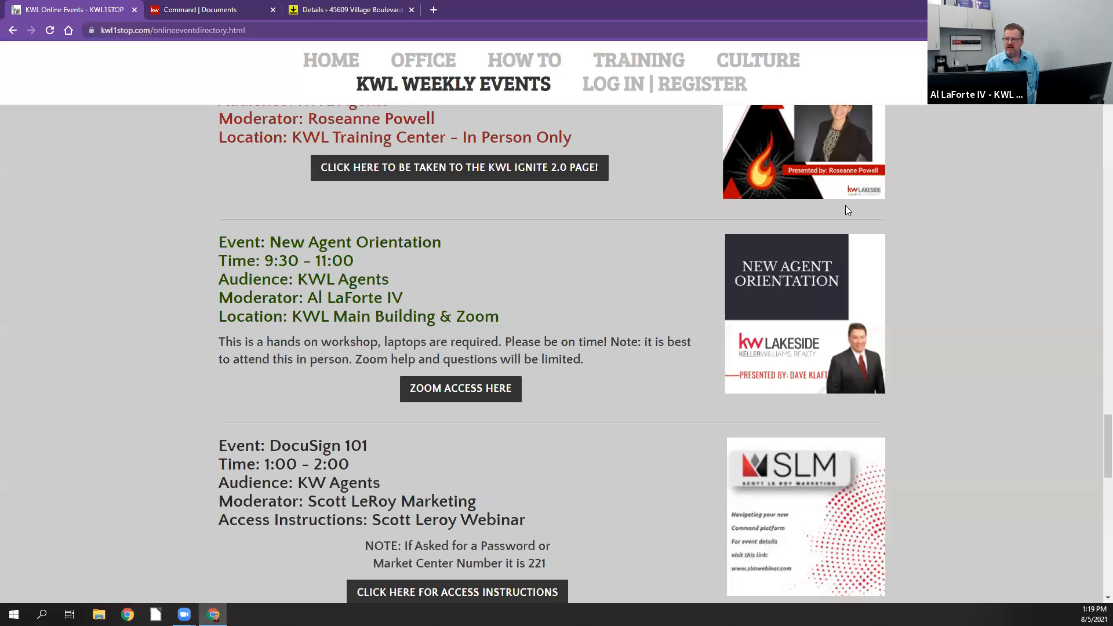
mouse_move(397, 136)
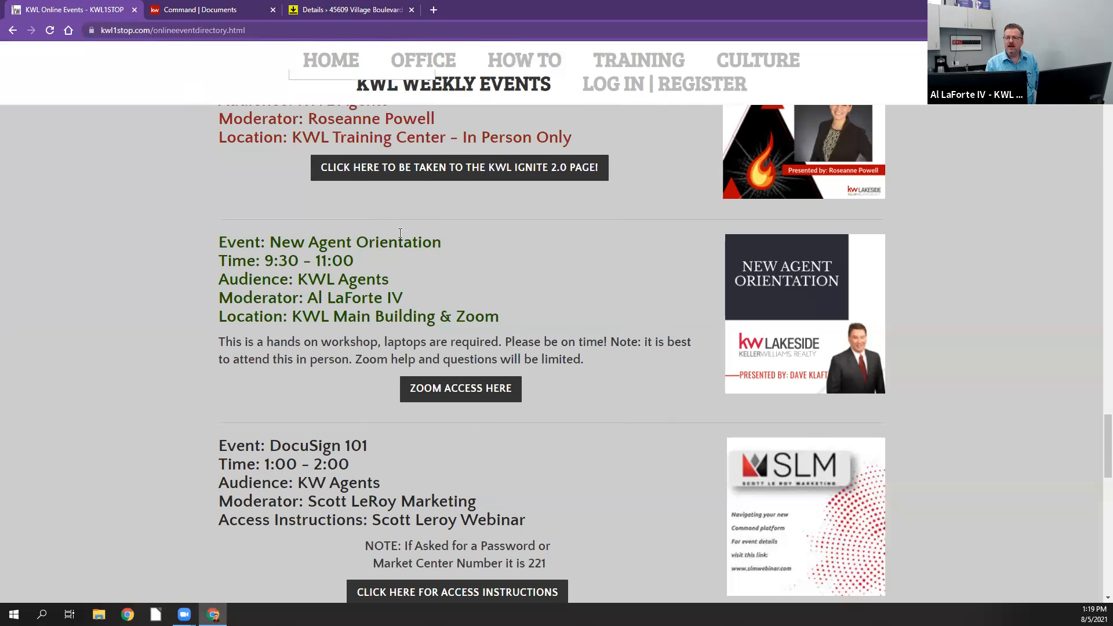
scroll(342, 67, "up", 3)
left_click(348, 60)
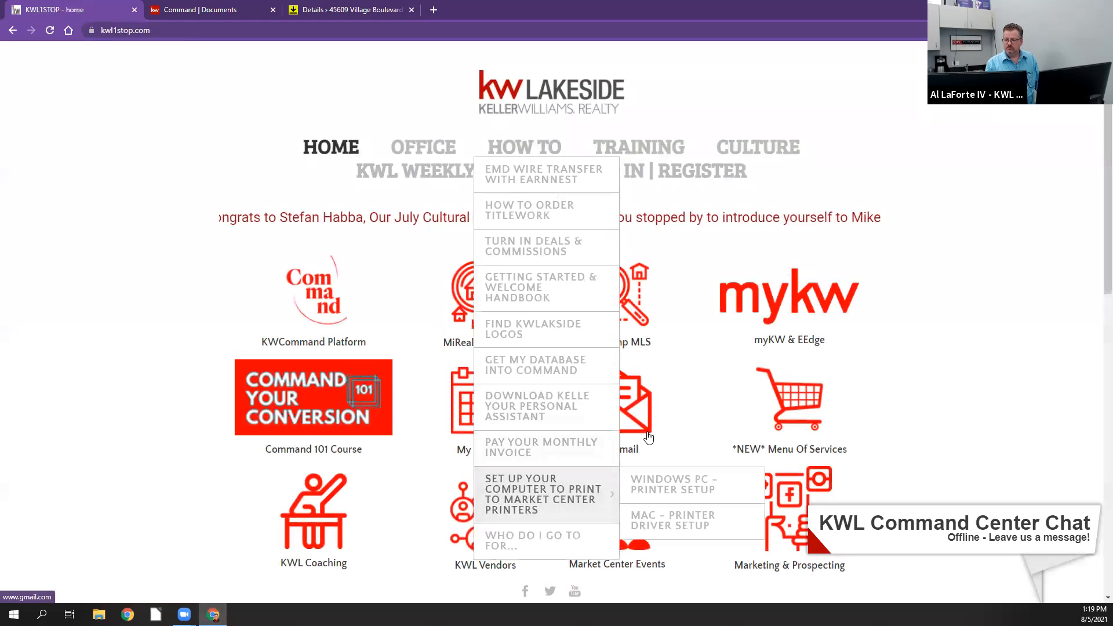
Step: Open Gmail from the KWL1STOP home page and close the DocuSign Rooms tab of the buyer room
left_click(625, 404)
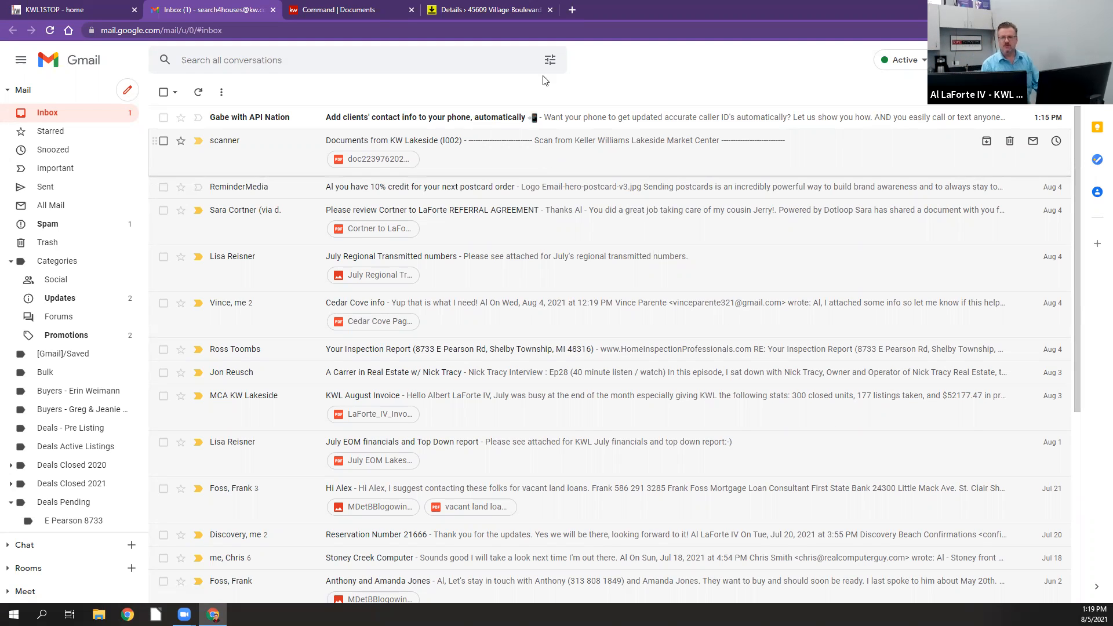
left_click(550, 10)
Step: Switch to KW Command and open the DocuSign Rooms transaction for the first under-contract listing in the Appraisal stage from its documents checklist
left_click(332, 13)
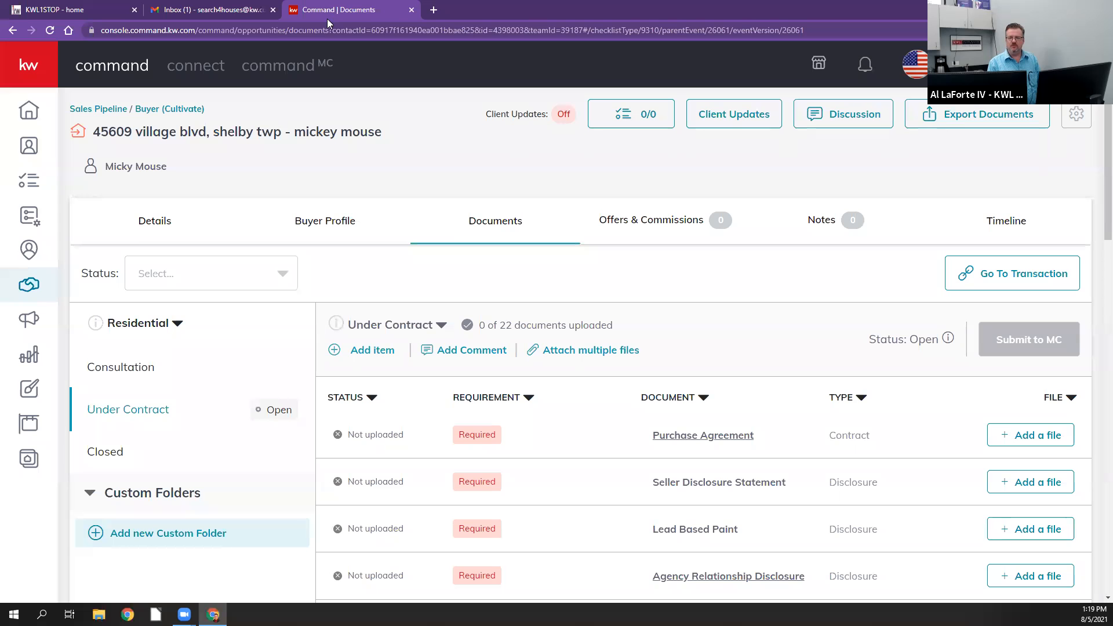
left_click(40, 284)
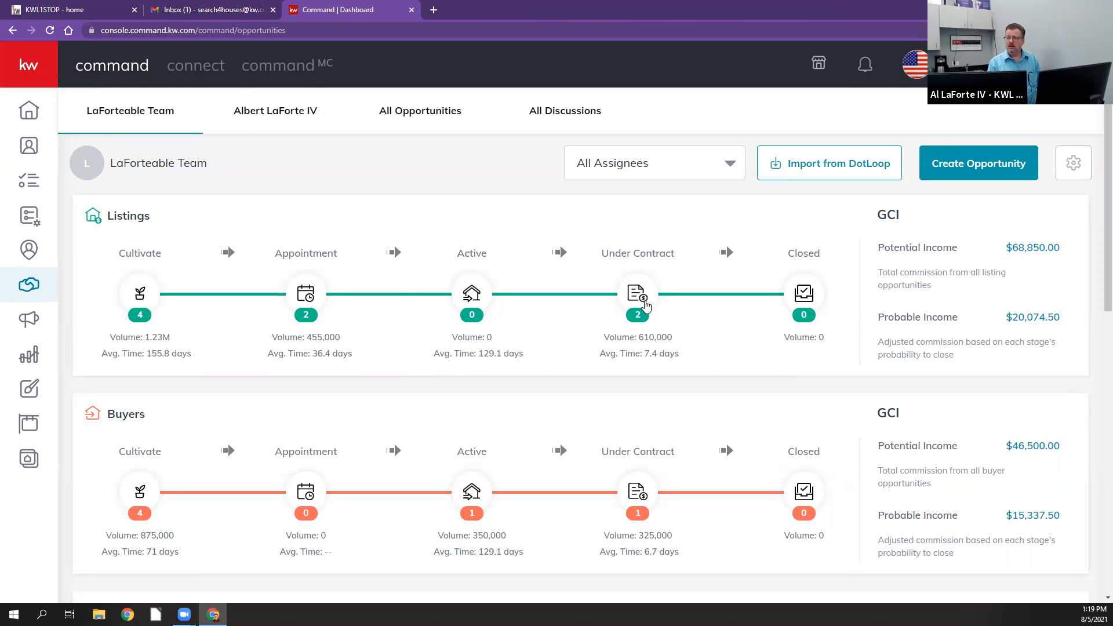
left_click(638, 294)
scroll(812, 488, "down", 1)
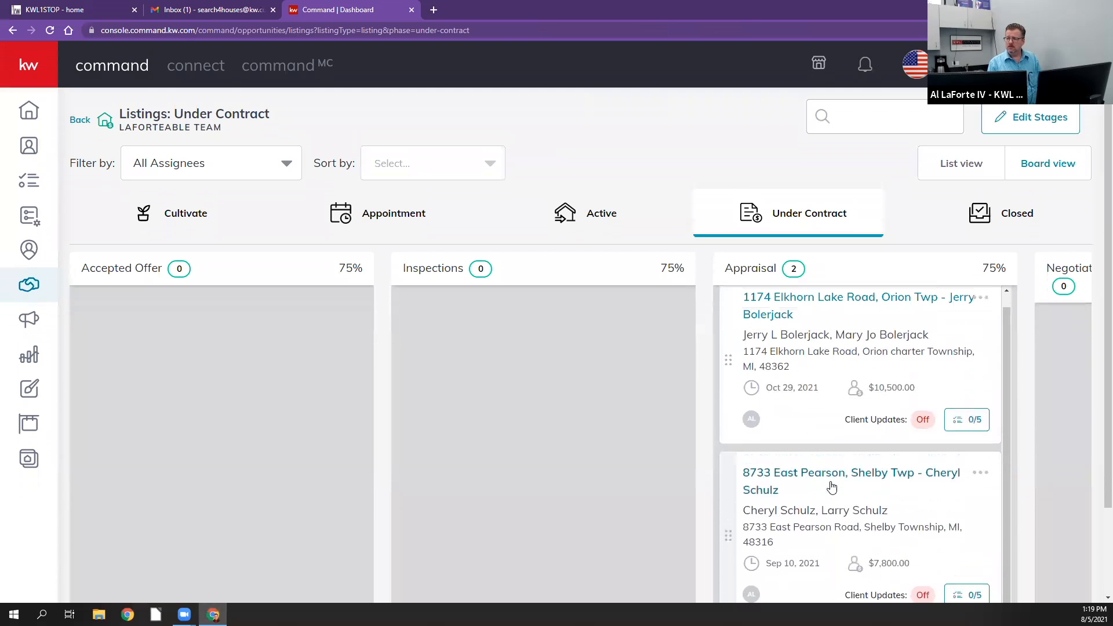
scroll(811, 406, "up", 1)
left_click(829, 316)
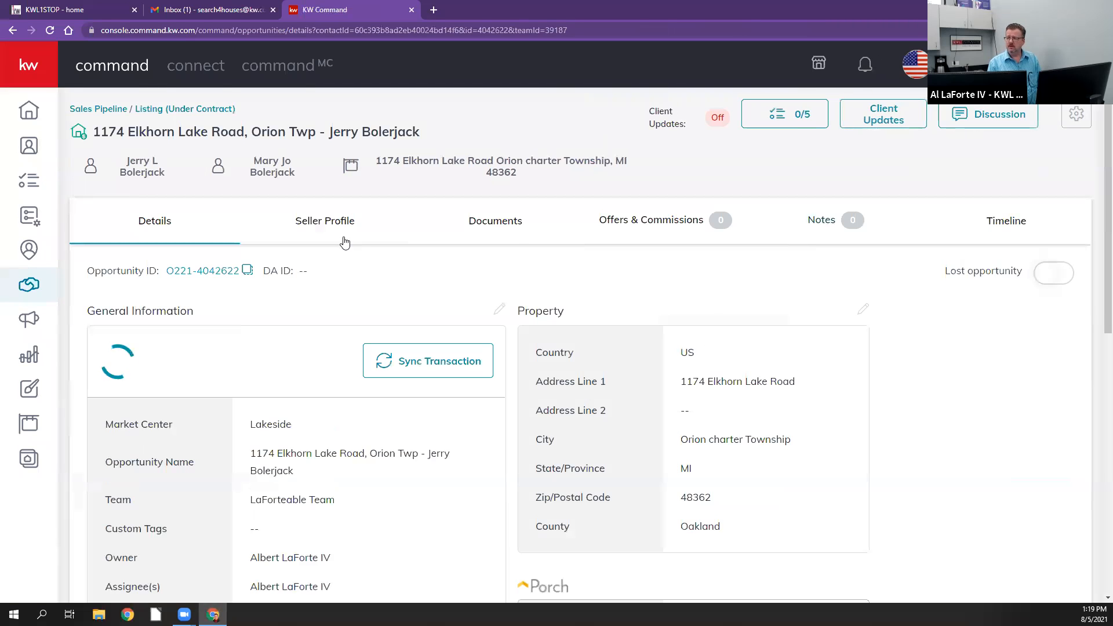
left_click(506, 223)
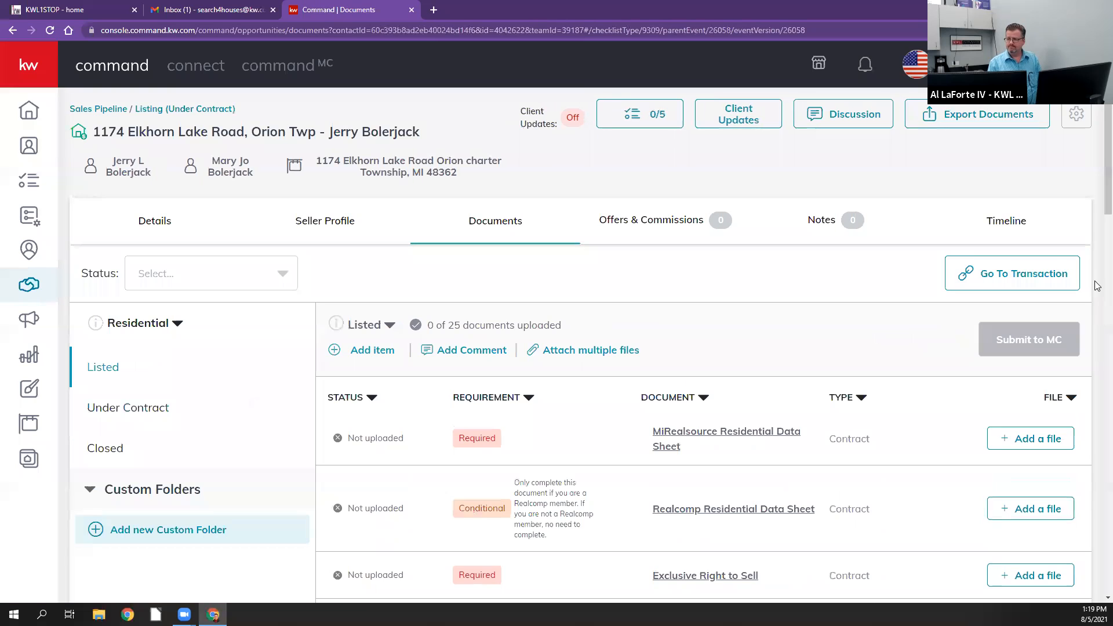
left_click(1064, 278)
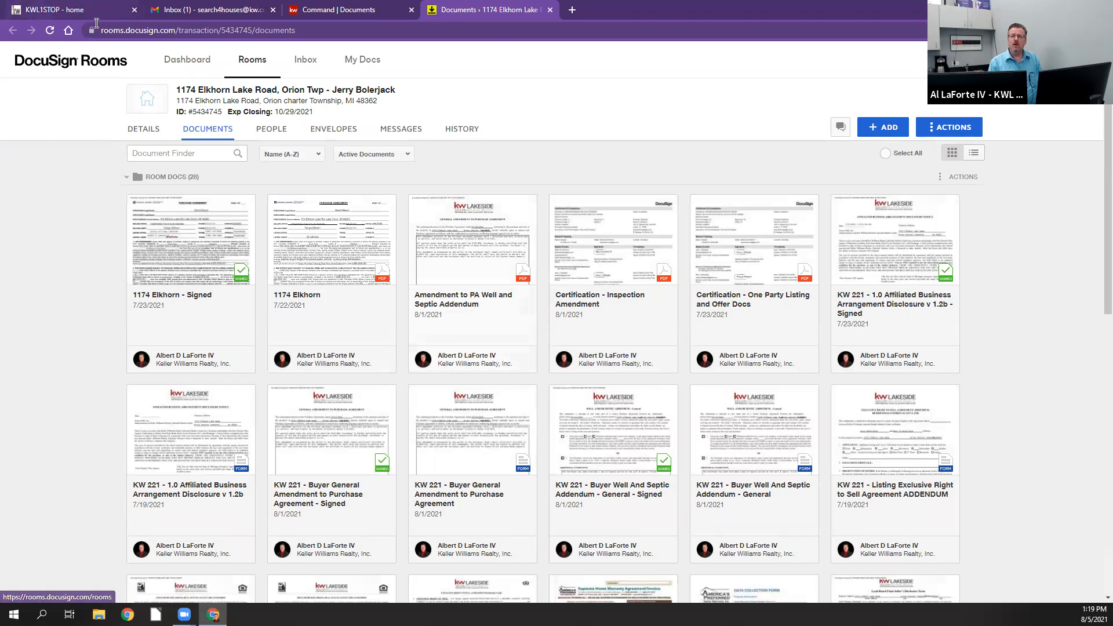
Step: Switch to Gmail and start forwarding the scanner's "Documents from KW Lakeside" email to the agent's inbound DocuSign Rooms address
left_click(183, 13)
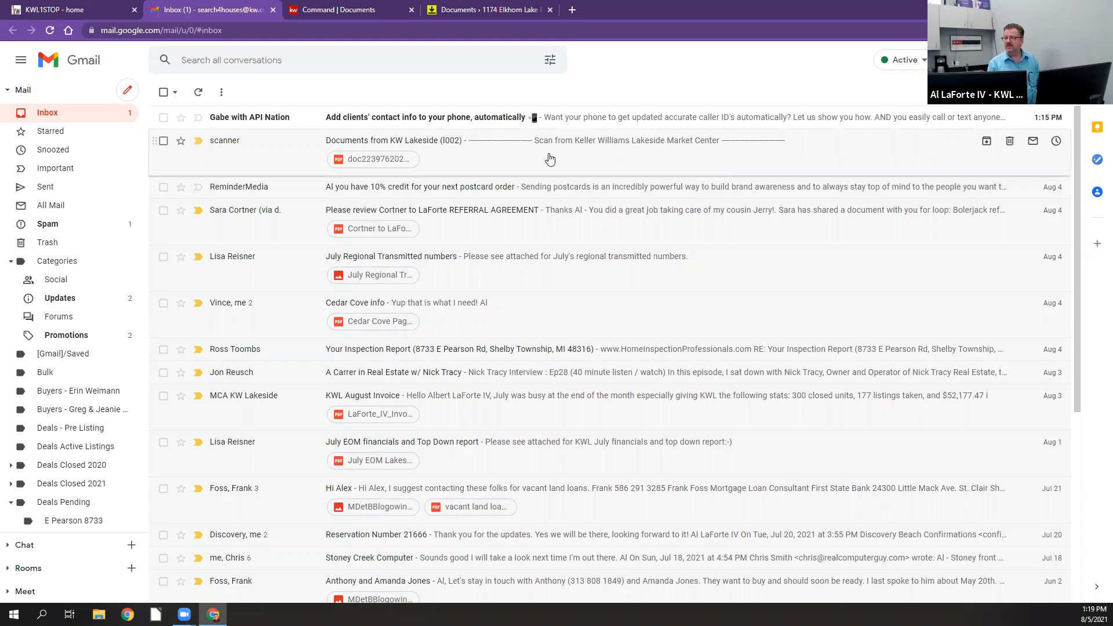
left_click(447, 156)
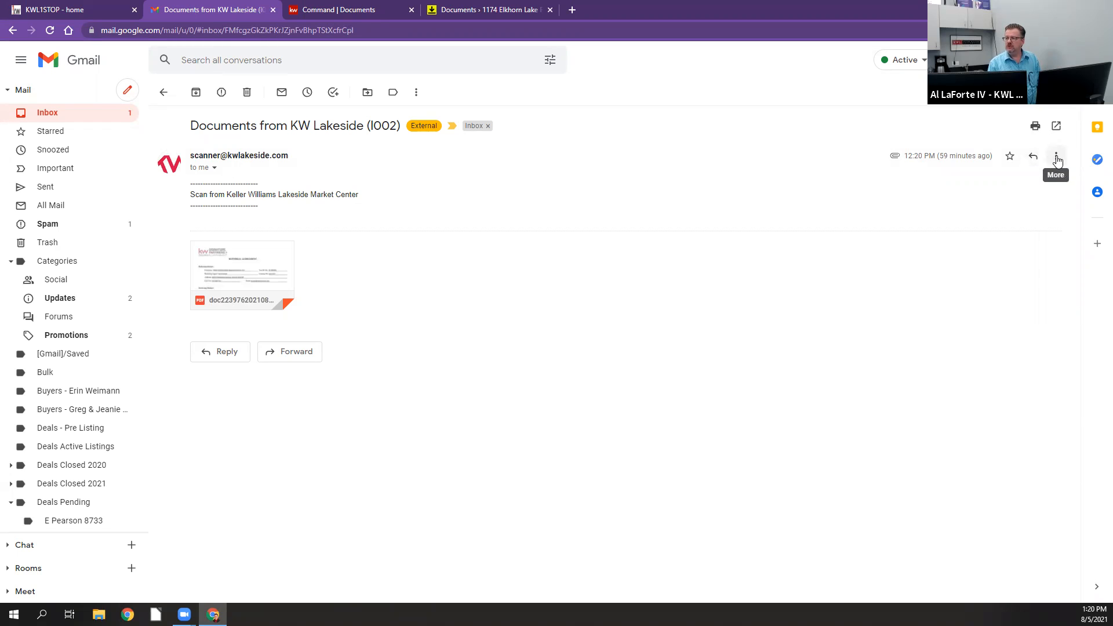
left_click(1056, 158)
left_click(923, 194)
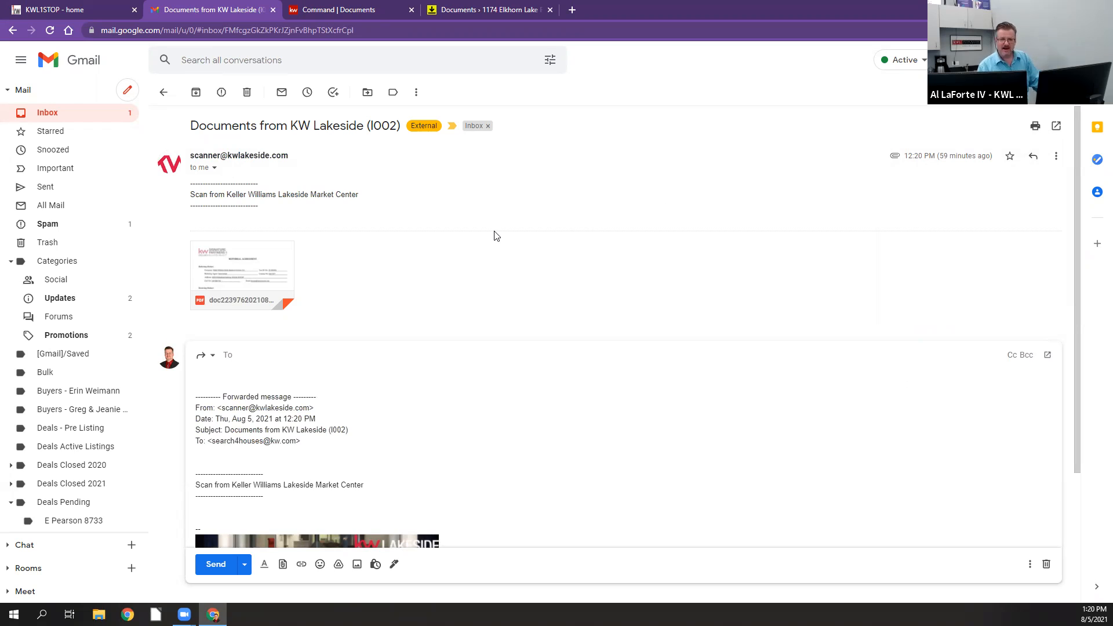
mouse_move(243, 299)
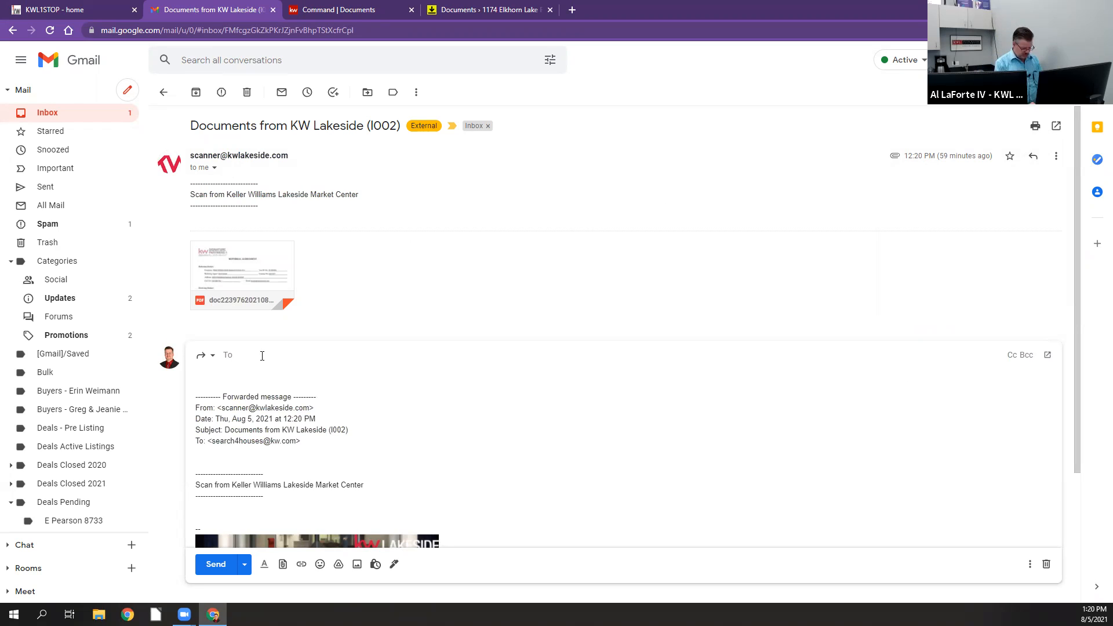
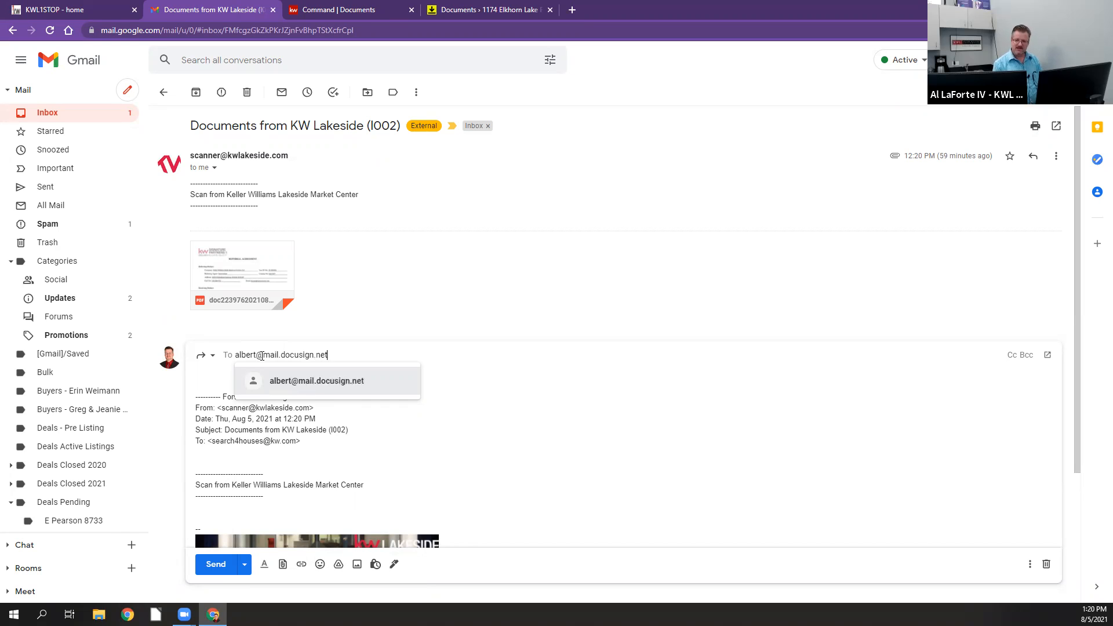
left_click(362, 384)
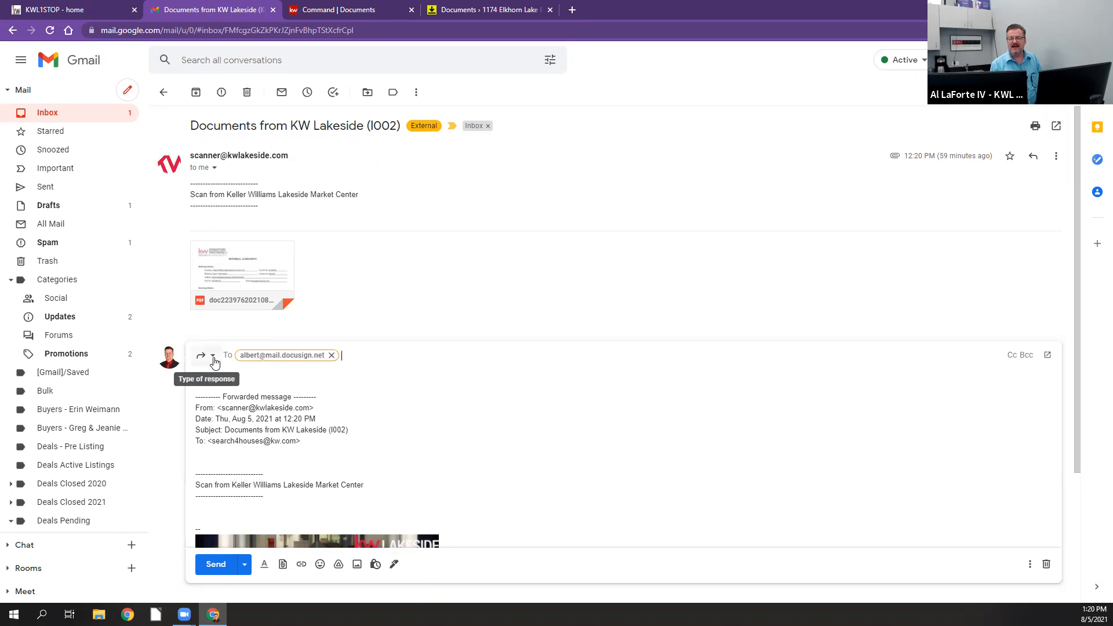
Step: Open the forwarded message's subject for editing and clear the existing subject text
left_click(213, 358)
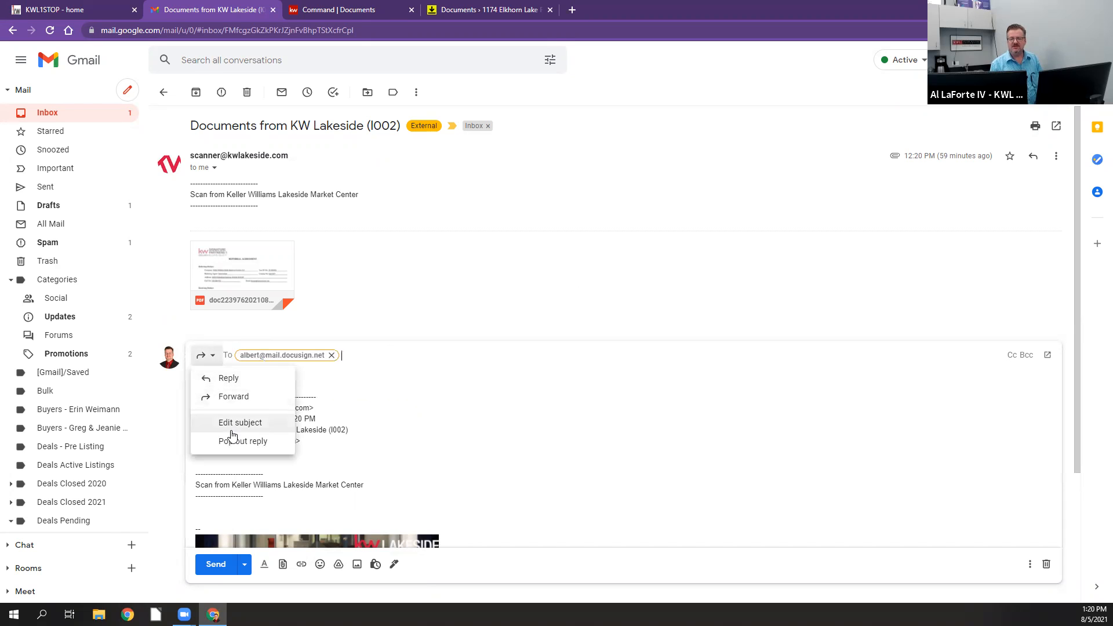
left_click(232, 422)
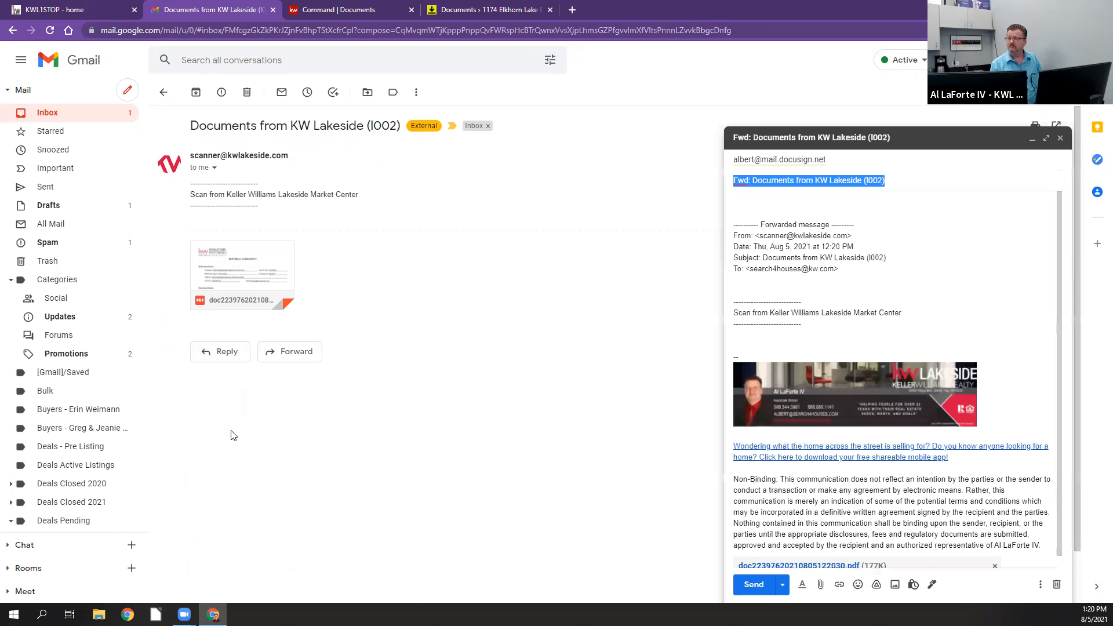
left_click(943, 181)
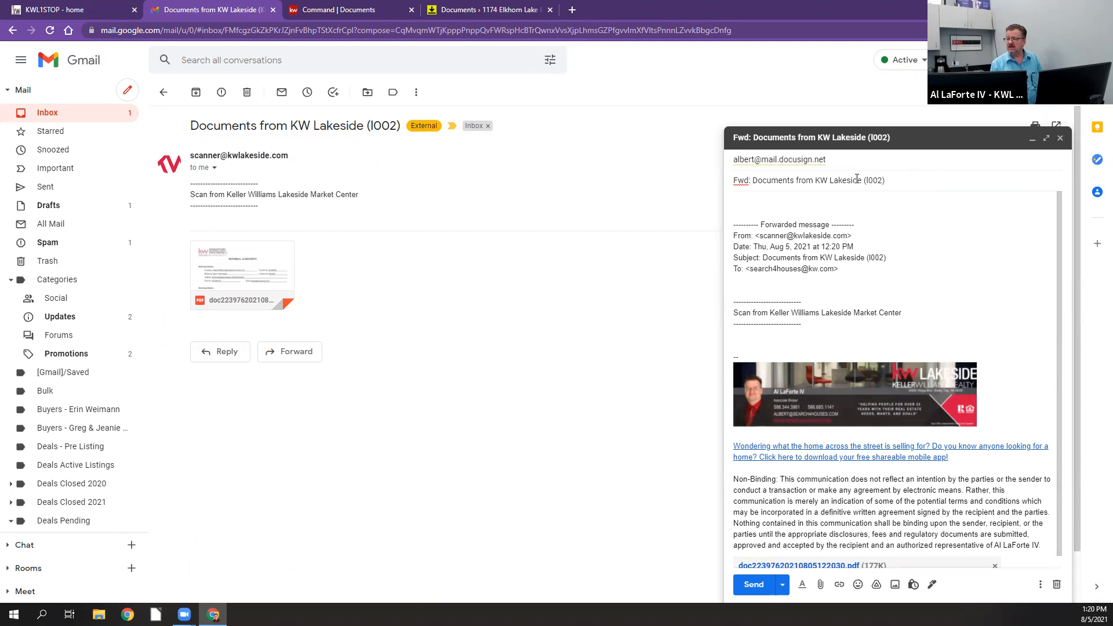
left_click_drag(885, 180, 731, 183)
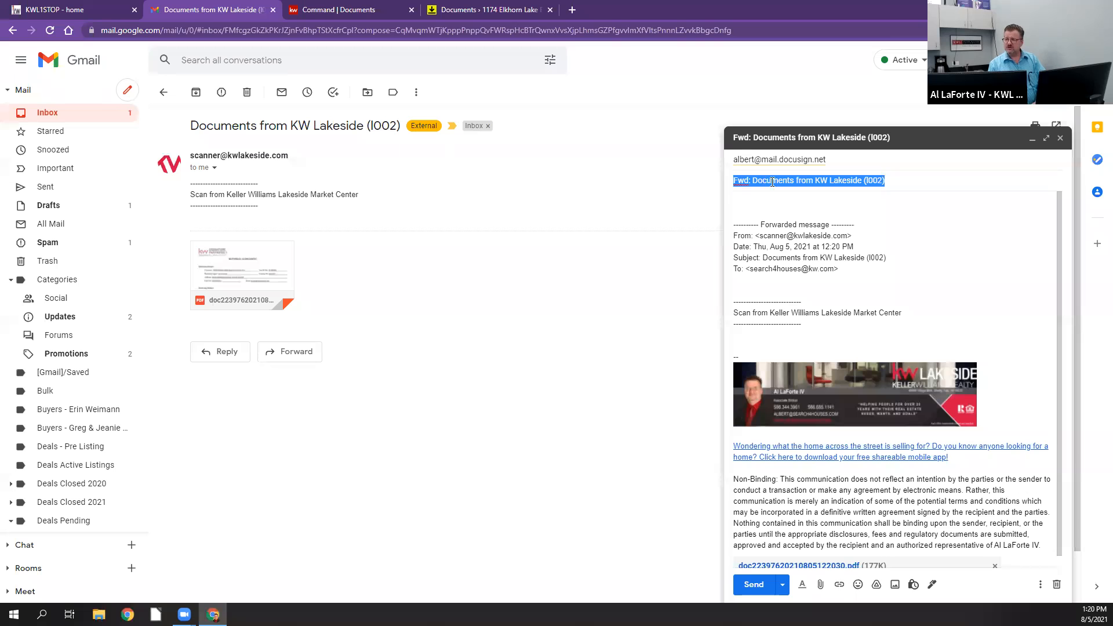
key("BackSpace")
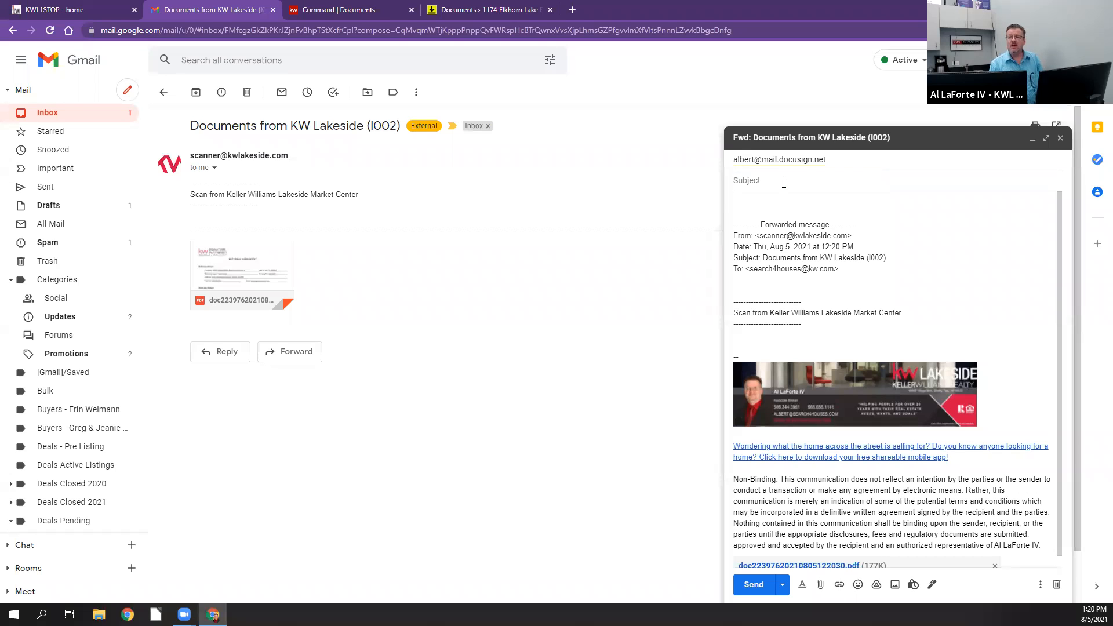
type("Documents for KW Lakeside")
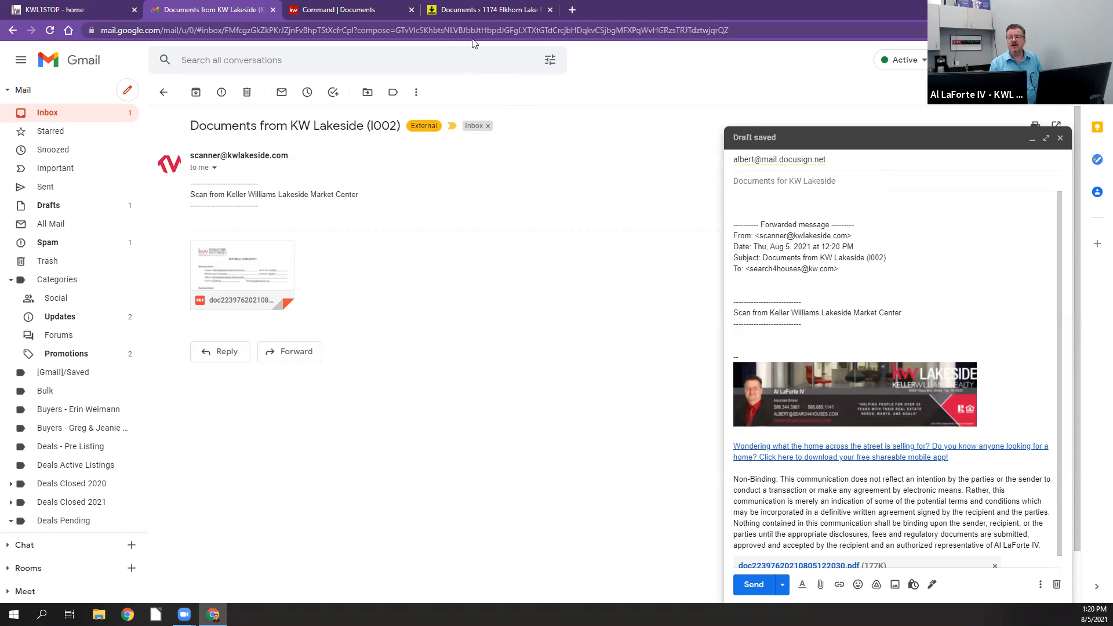
Step: Switch to the listing's room in DocuSign Rooms and copy its Room ID
left_click(469, 12)
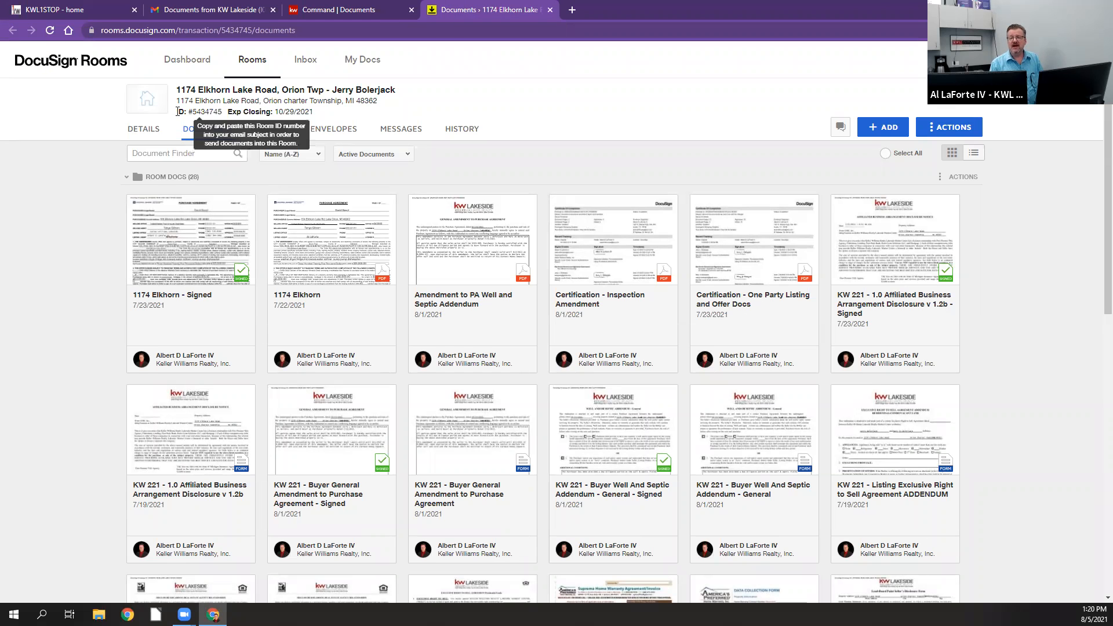
left_click_drag(200, 111, 217, 111)
left_click_drag(219, 110, 221, 110)
right_click(221, 111)
left_click(238, 119)
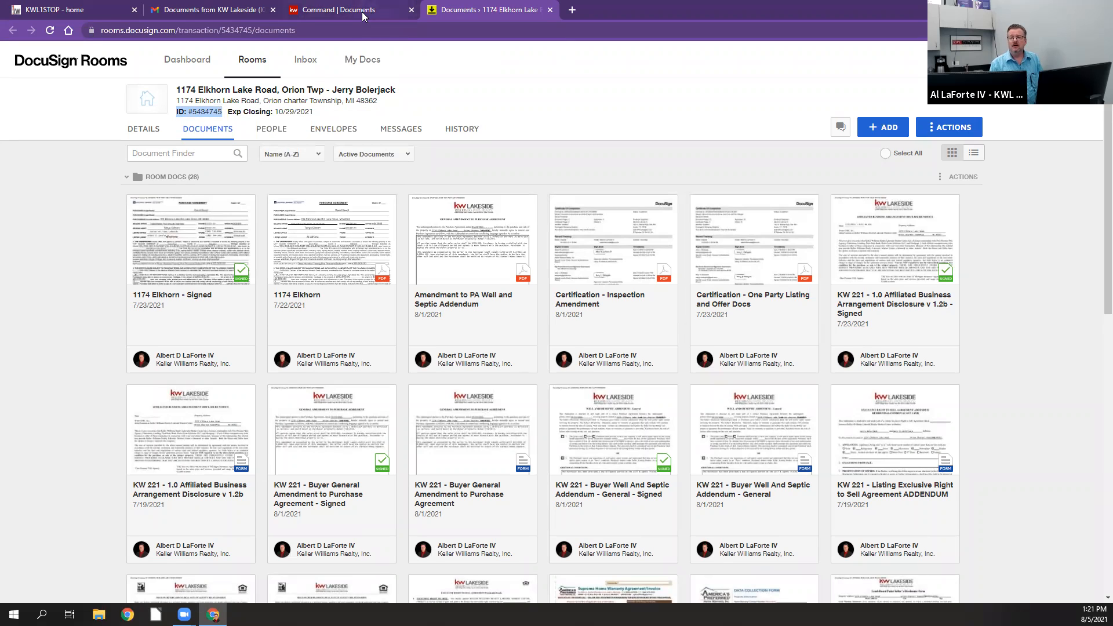
Step: Return to the Gmail draft, paste the copied Room ID as the subject and send the message
left_click(232, 11)
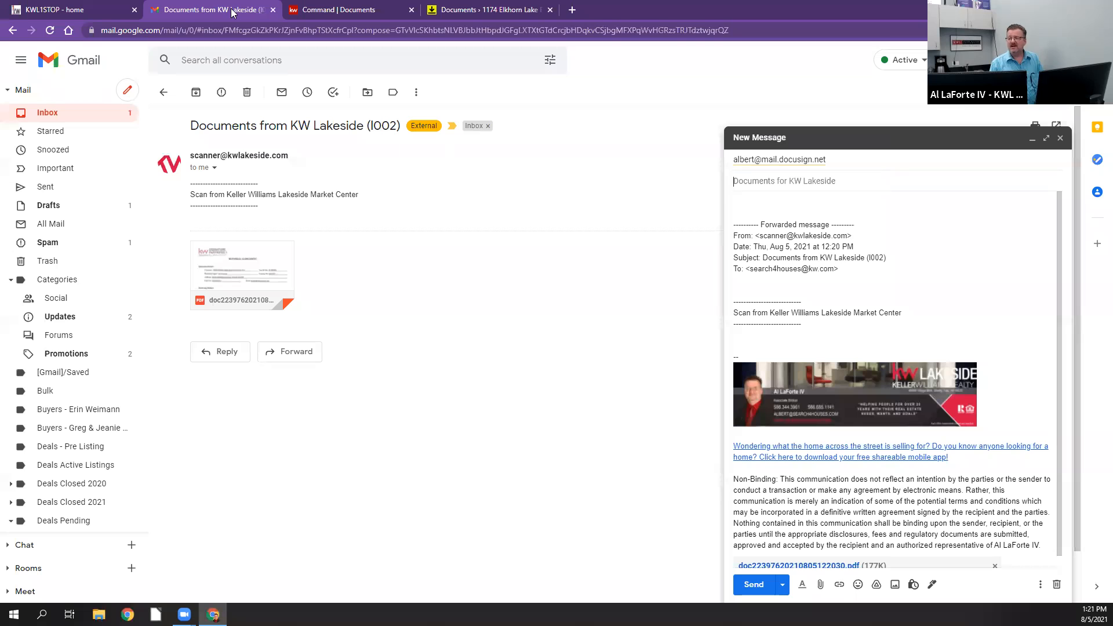
right_click(745, 184)
left_click(771, 271)
left_click(767, 204)
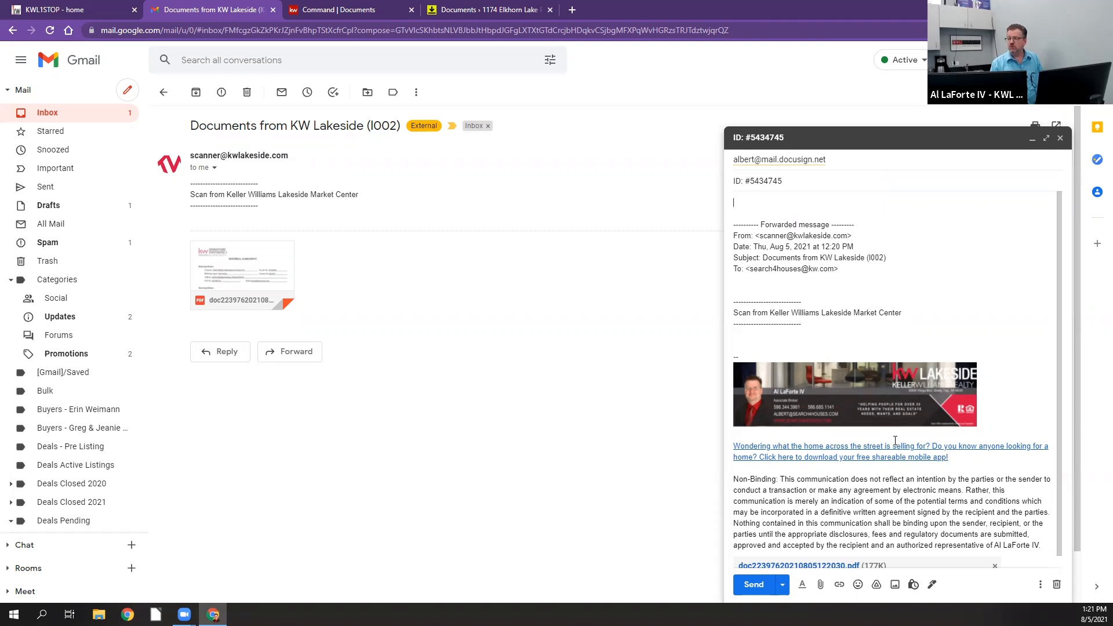
left_click(753, 585)
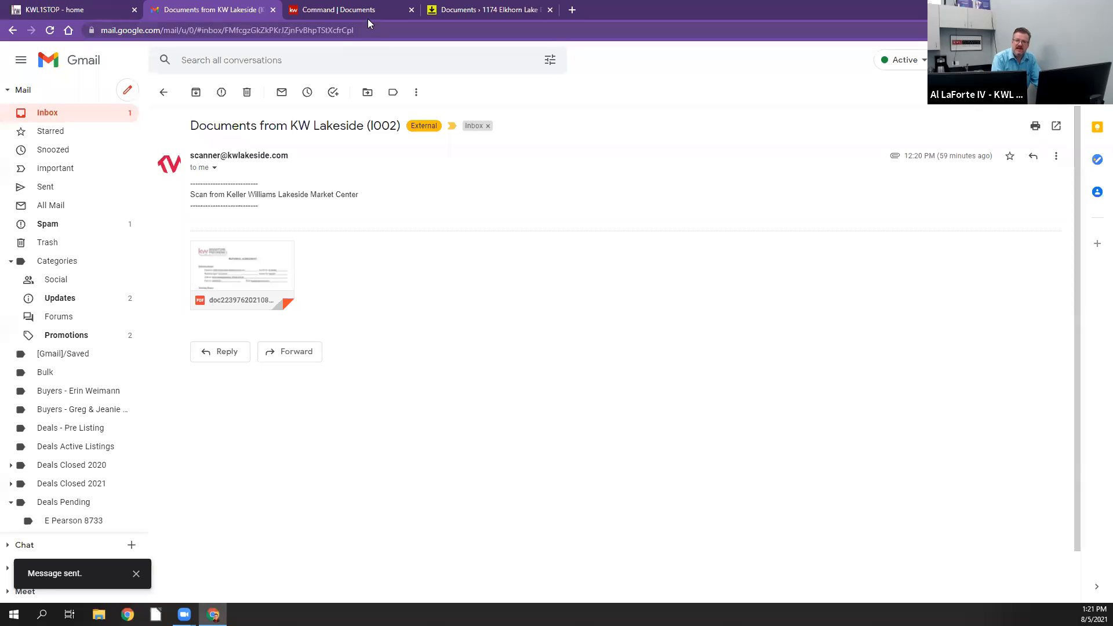
Step: Check the listing room's documents in DocuSign Rooms for the forwarded scan, refreshing the page to look again
left_click(491, 10)
scroll(992, 488, "down", 1)
scroll(992, 488, "up", 1)
scroll(978, 482, "down", 10)
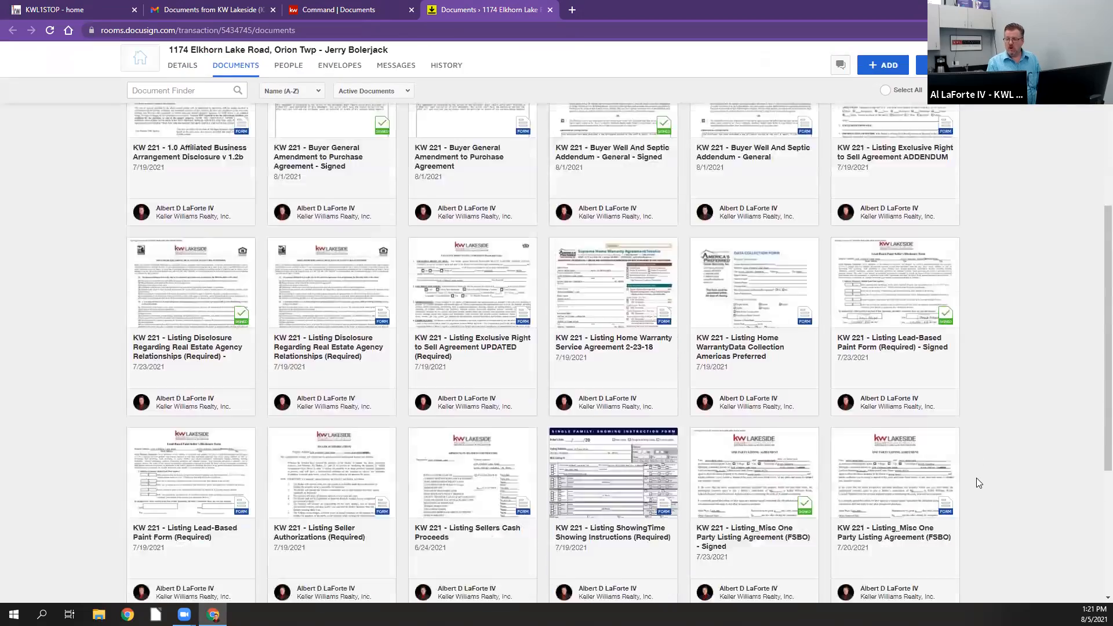
scroll(977, 482, "up", 10)
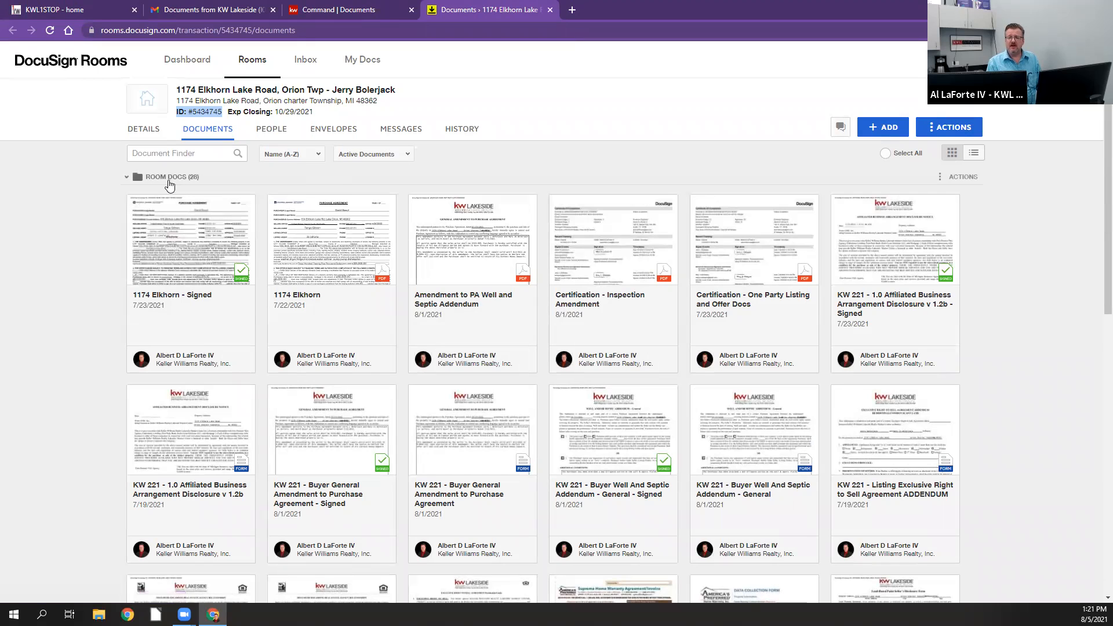
left_click(51, 34)
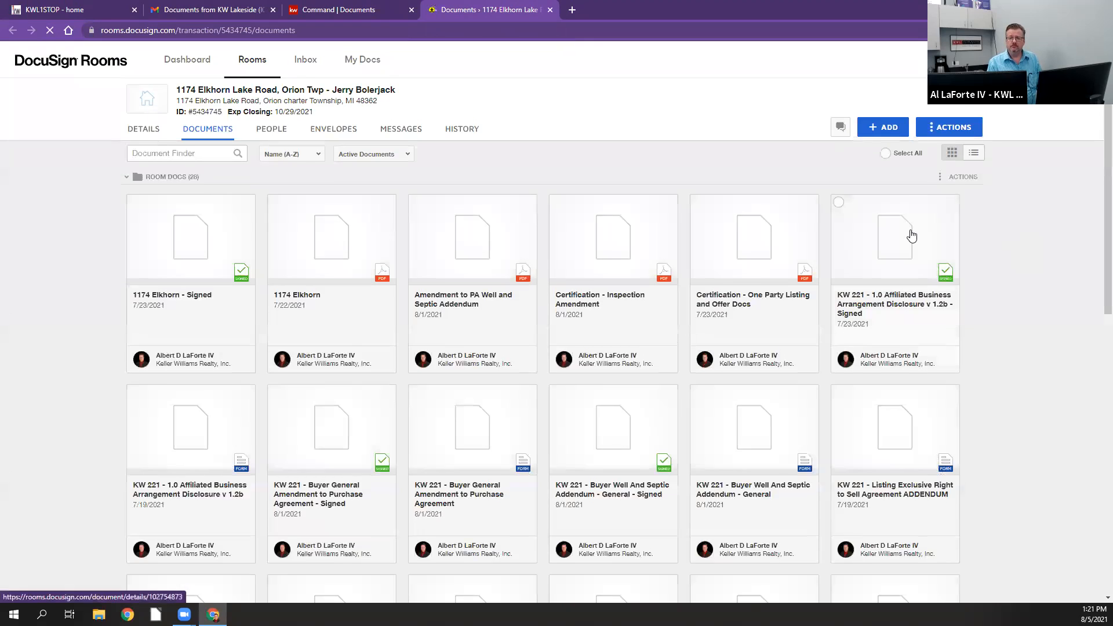
scroll(913, 236, "down", 10)
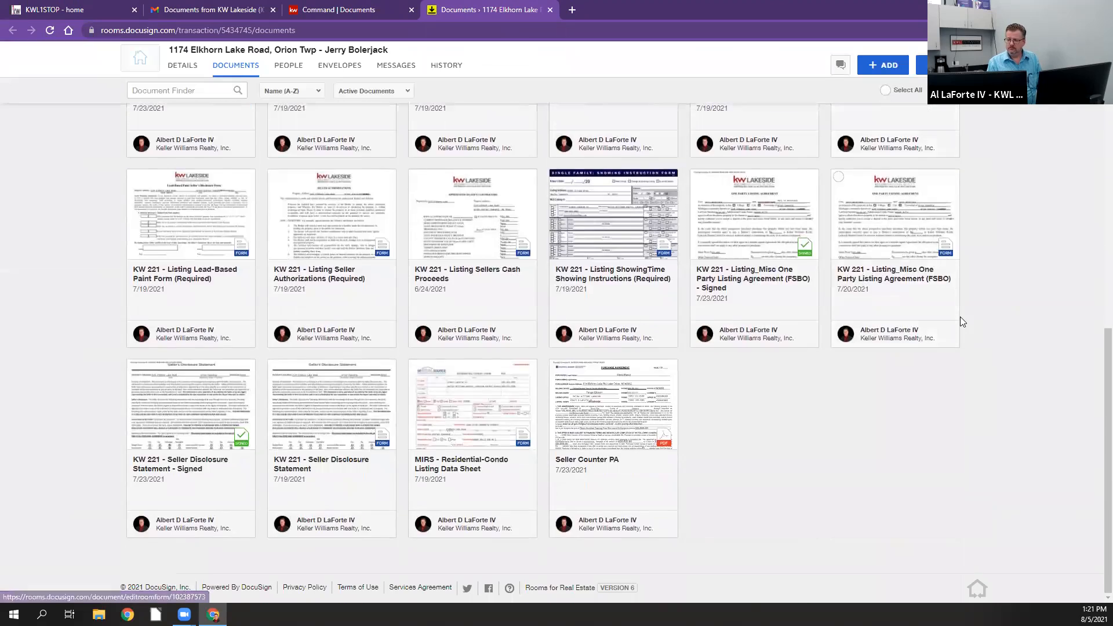
scroll(960, 321, "up", 6)
scroll(960, 321, "up", 4)
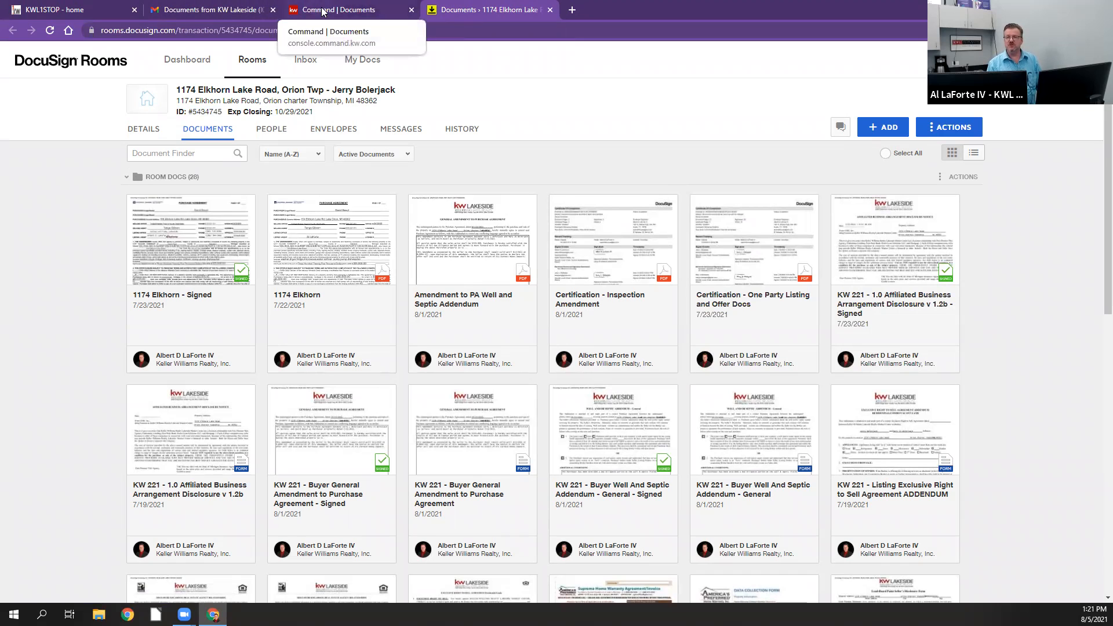
Step: Return to Gmail, reopen the scanner's email with the attached scan and forward it to the DocuSign Rooms email address
left_click(209, 12)
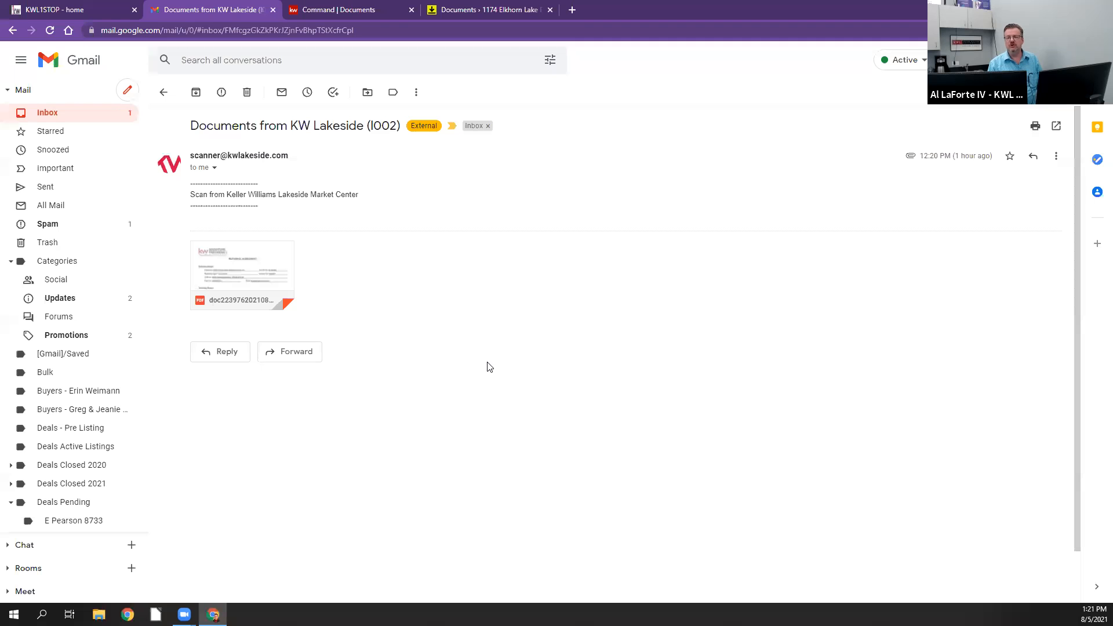
left_click(164, 92)
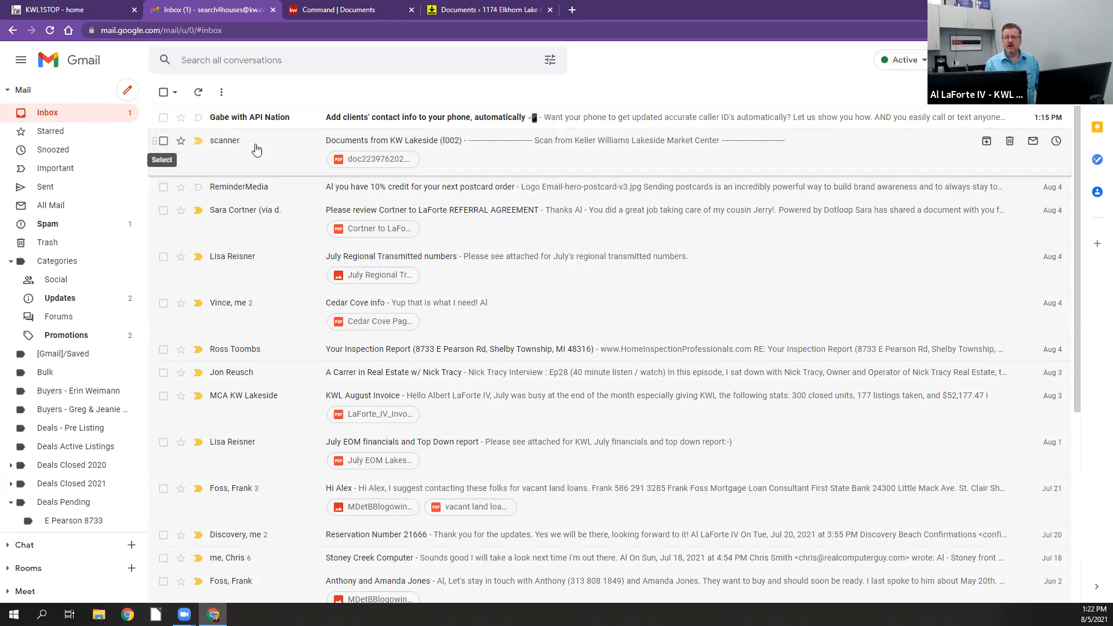
left_click(579, 158)
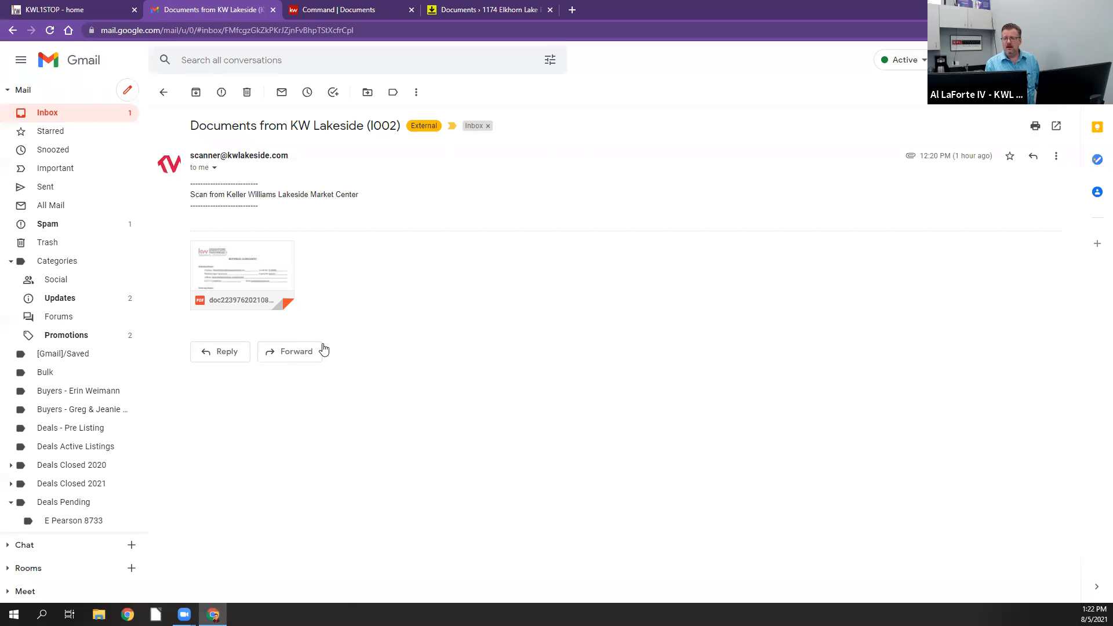
left_click(282, 352)
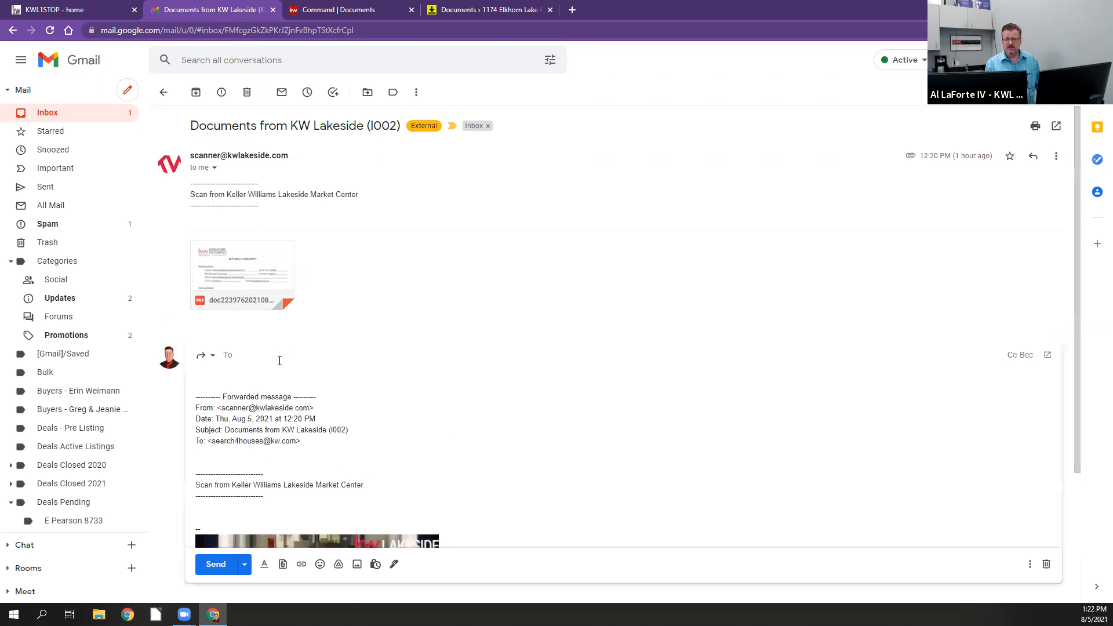
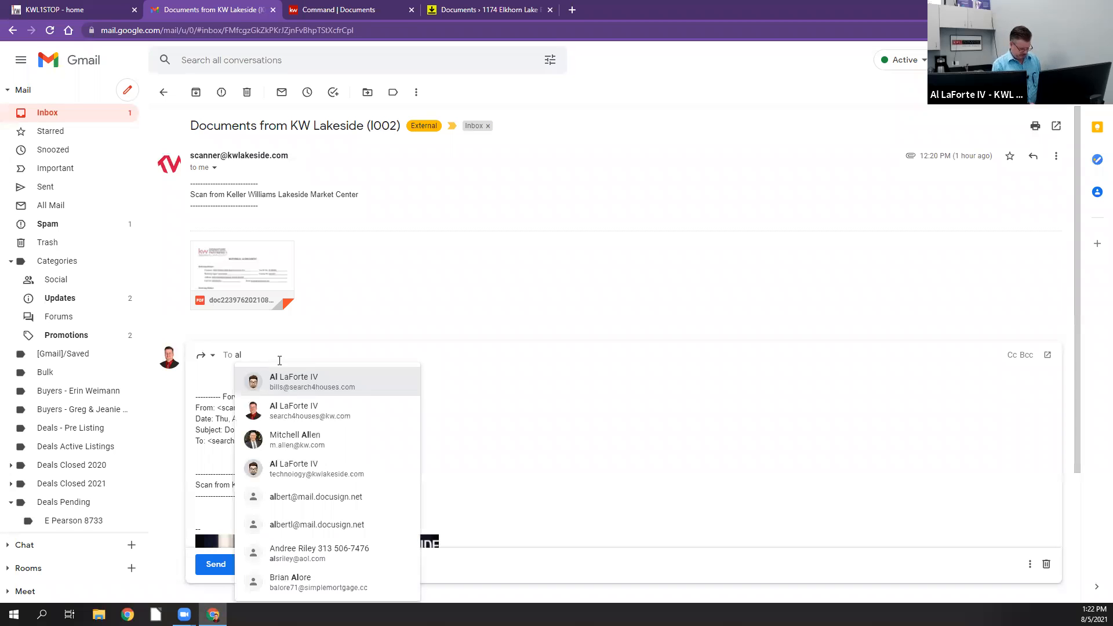
left_click(292, 378)
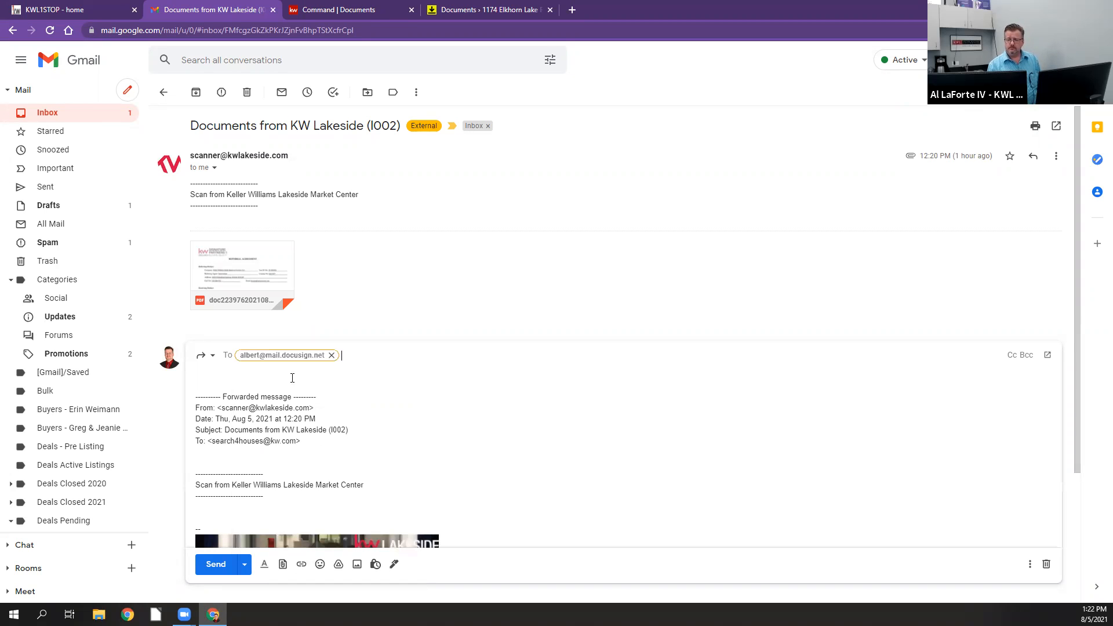
Step: Replace the forwarded message's subject with the copied Room ID followed by #PDF, and send the message
left_click(212, 355)
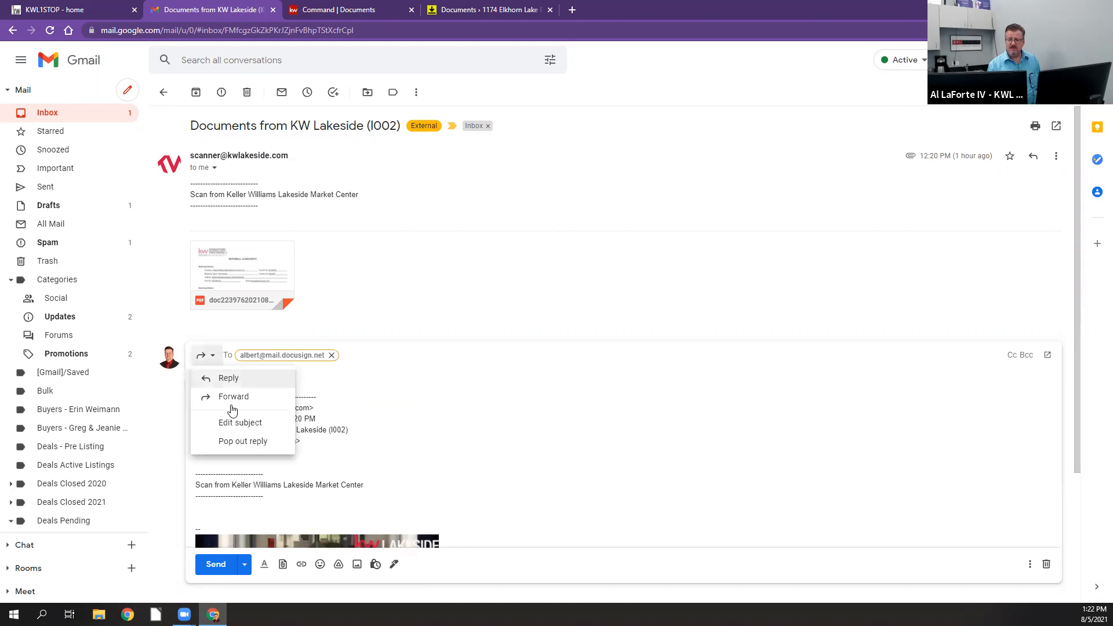
left_click(238, 423)
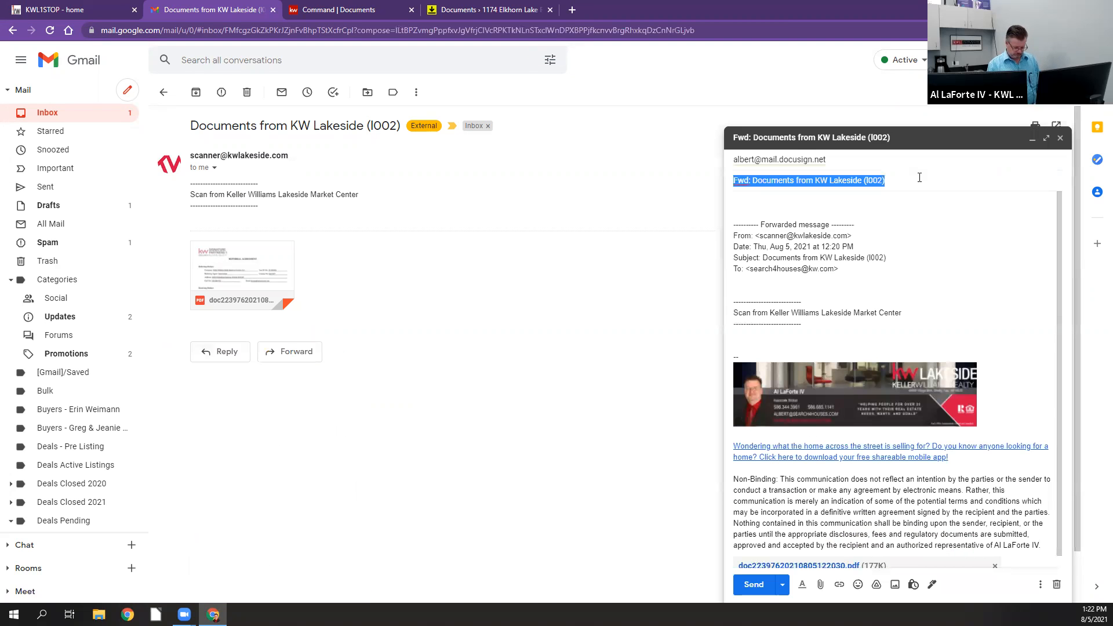
key("BackSpace")
right_click(792, 181)
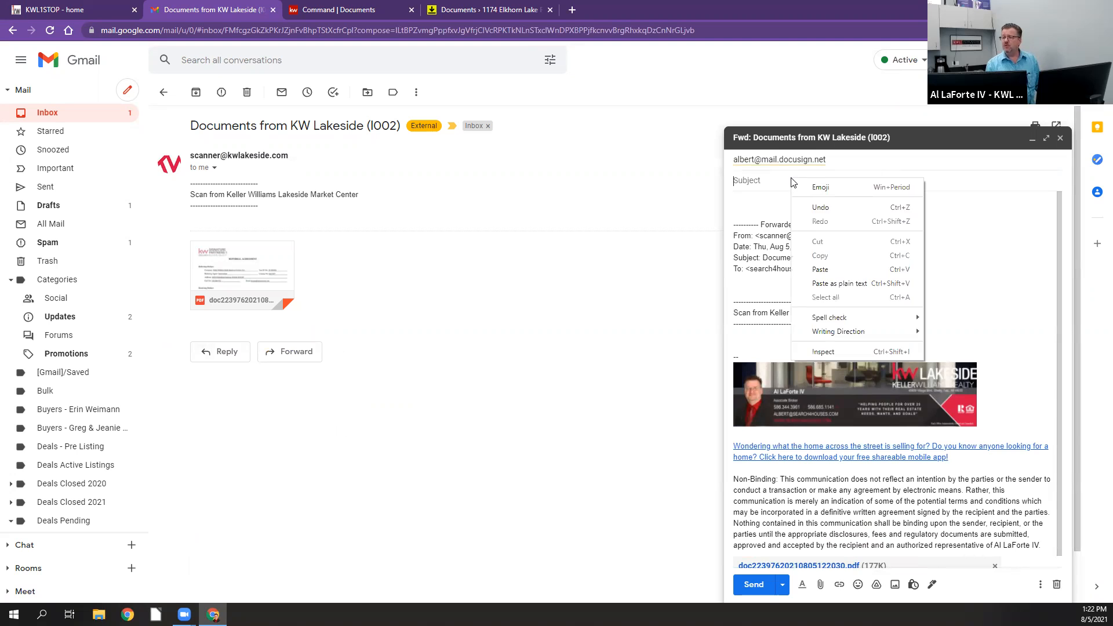
left_click(819, 269)
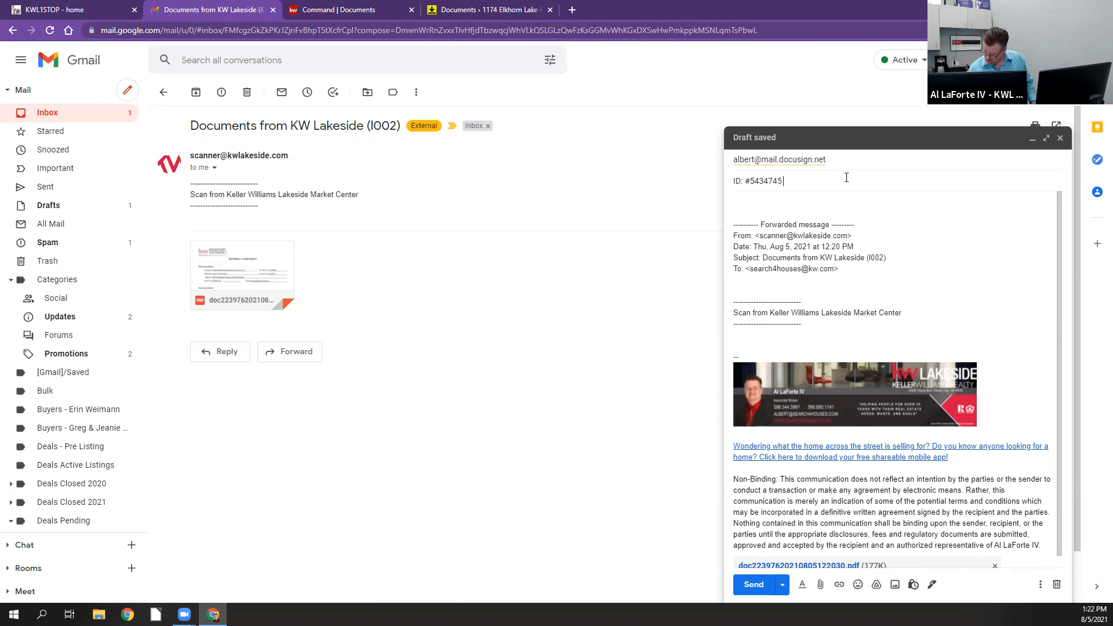
type("#PDF")
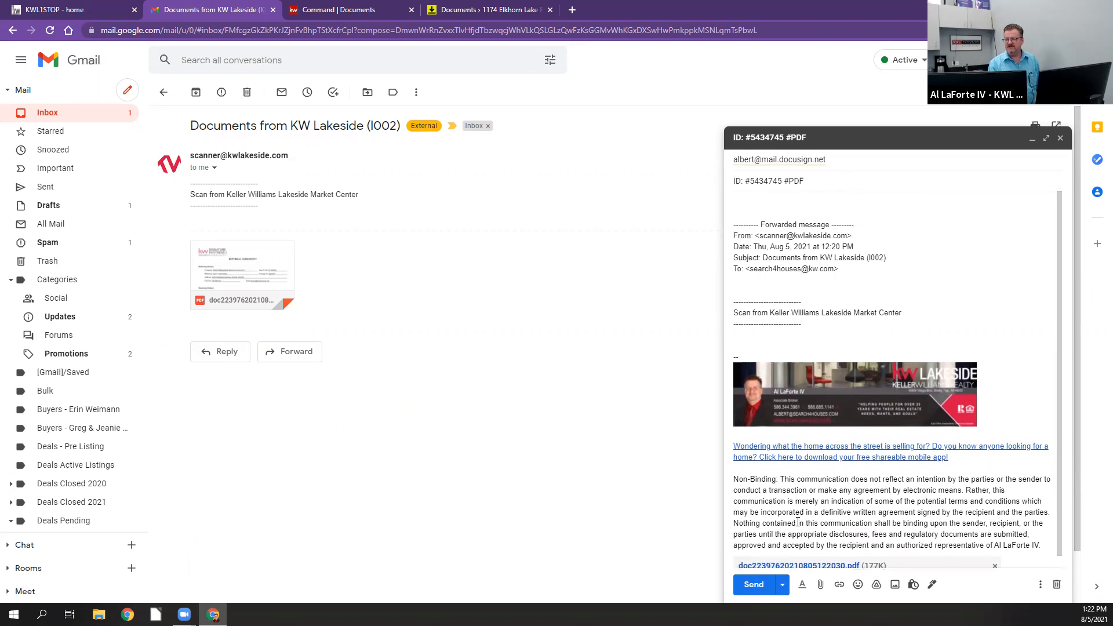
left_click(753, 585)
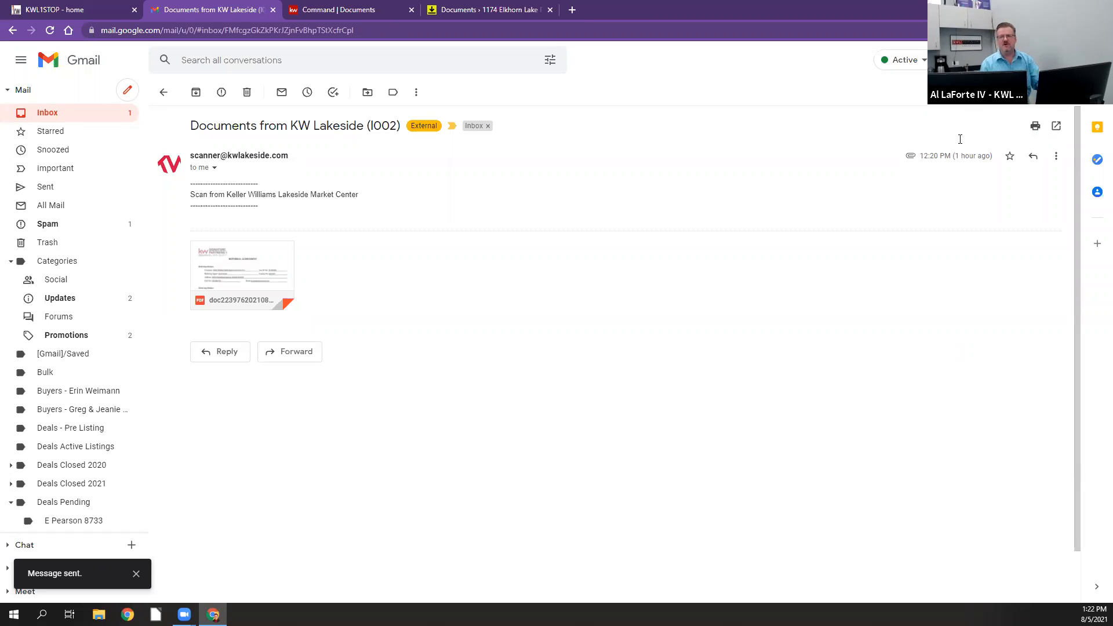
Step: Switch to the listing's room in DocuSign Rooms, refresh its documents and look through them for the emailed scan
left_click(476, 12)
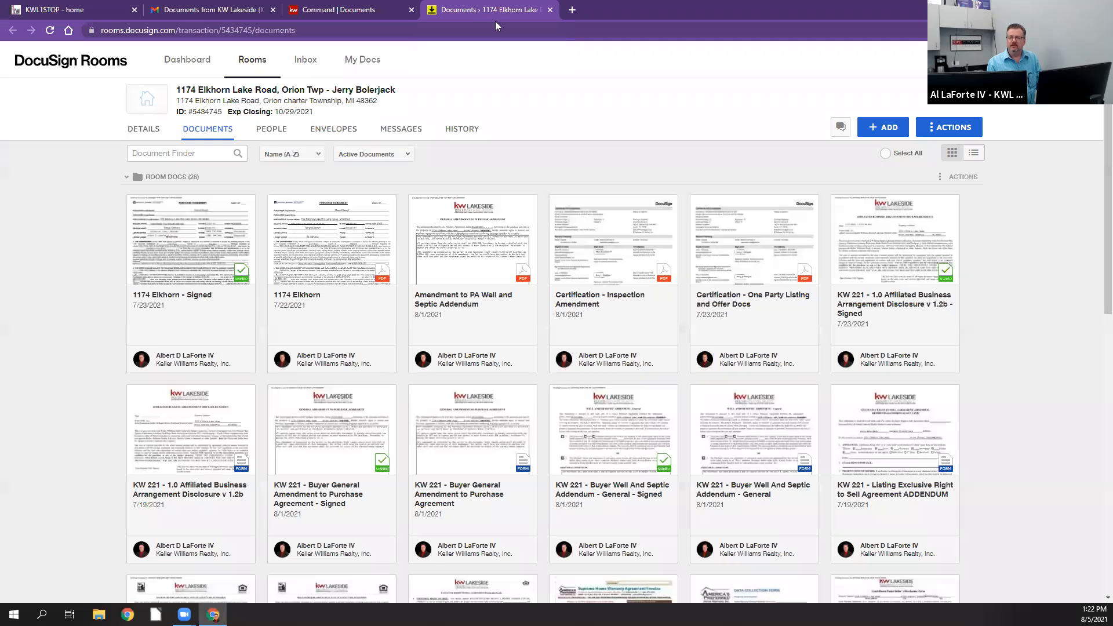
left_click(49, 34)
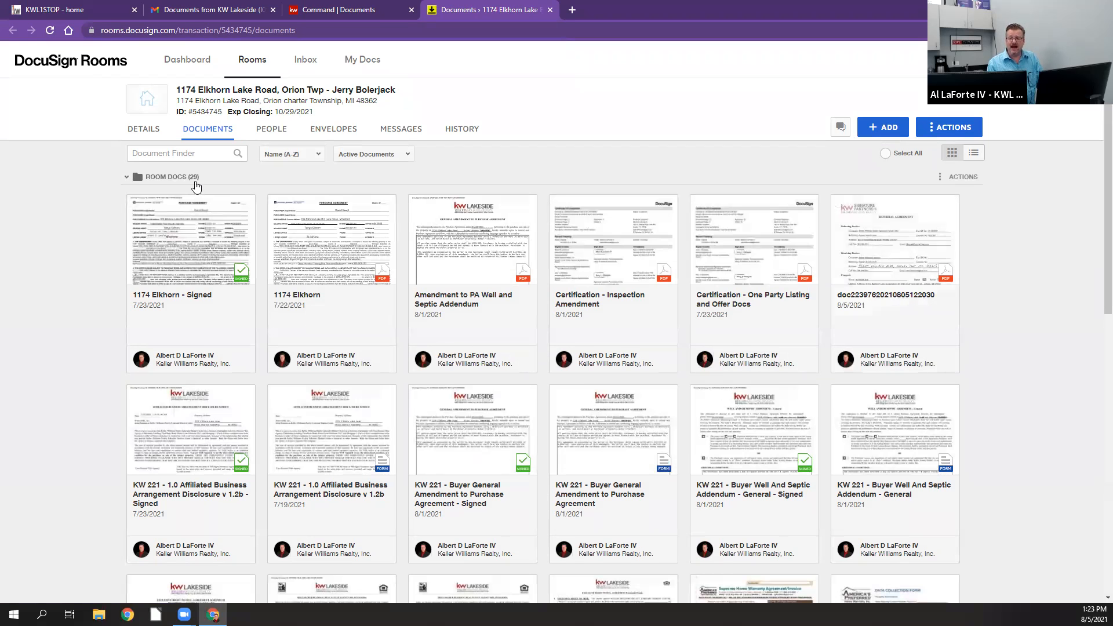
scroll(195, 185, "down", 10)
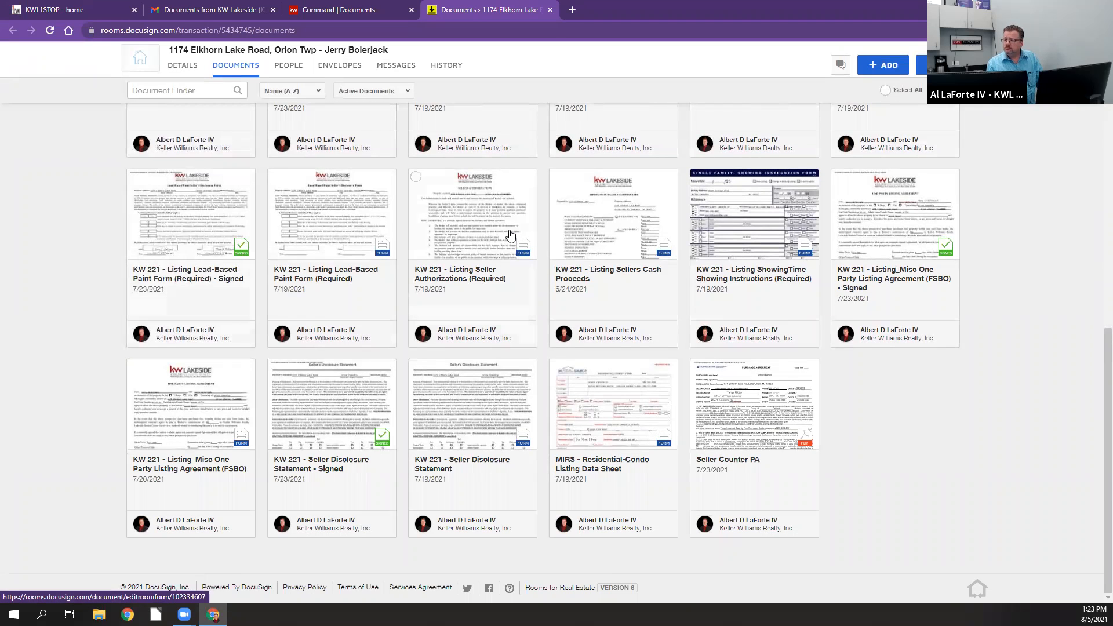
scroll(510, 234, "up", 5)
scroll(510, 234, "up", 3)
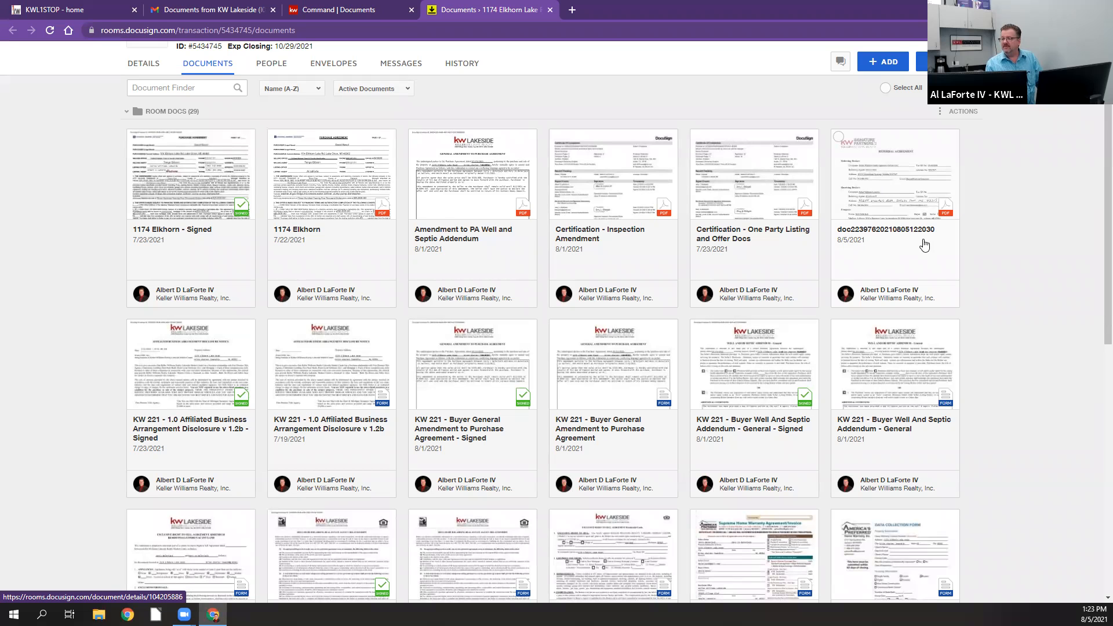
left_click(902, 186)
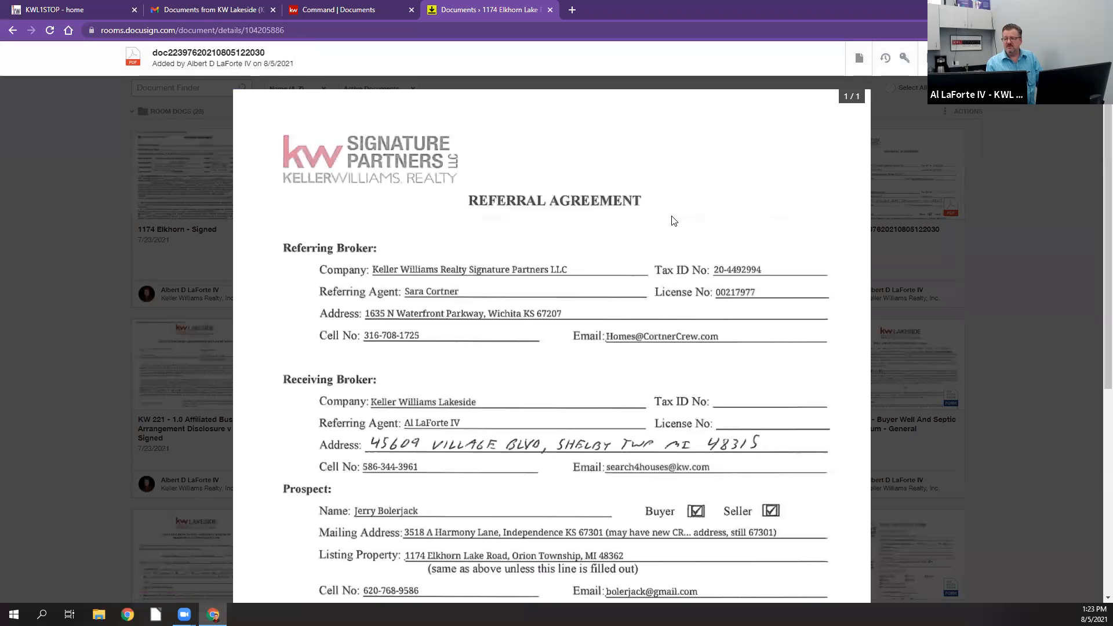
scroll(673, 220, "down", 4)
left_click(1086, 58)
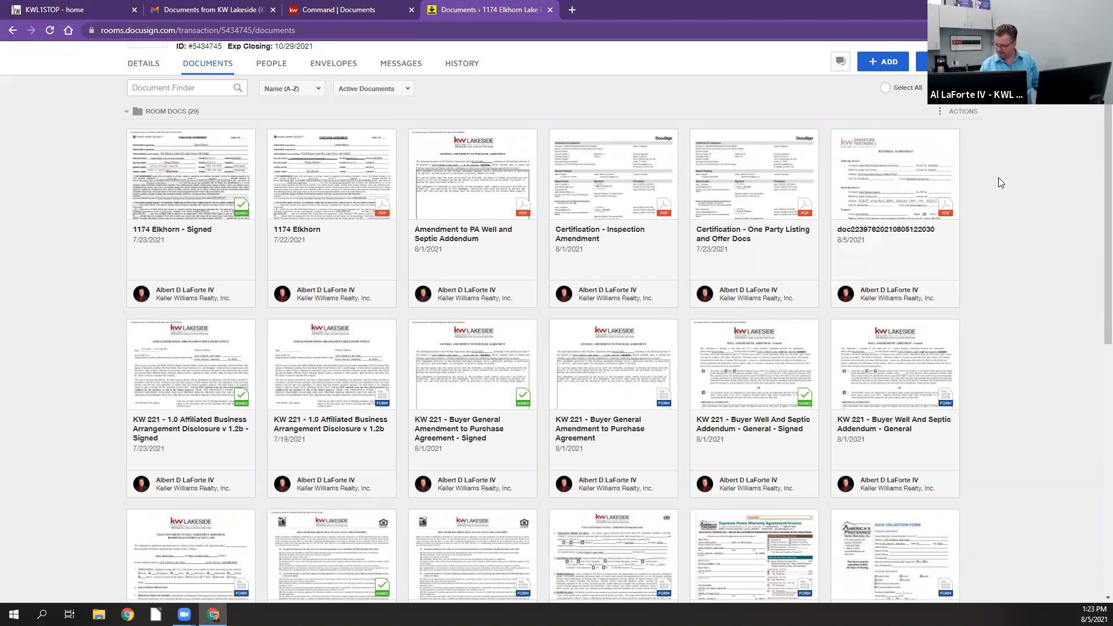
Step: Refresh the room's documents again and look through them for the files from the #PDF email
scroll(999, 178, "down", 9)
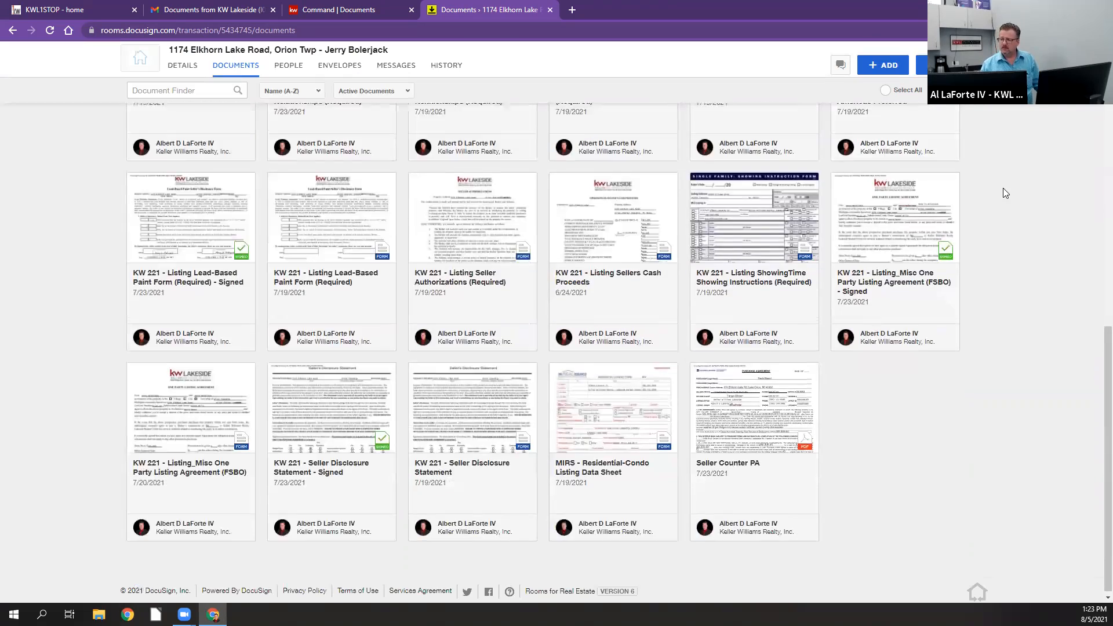
scroll(996, 191, "up", 10)
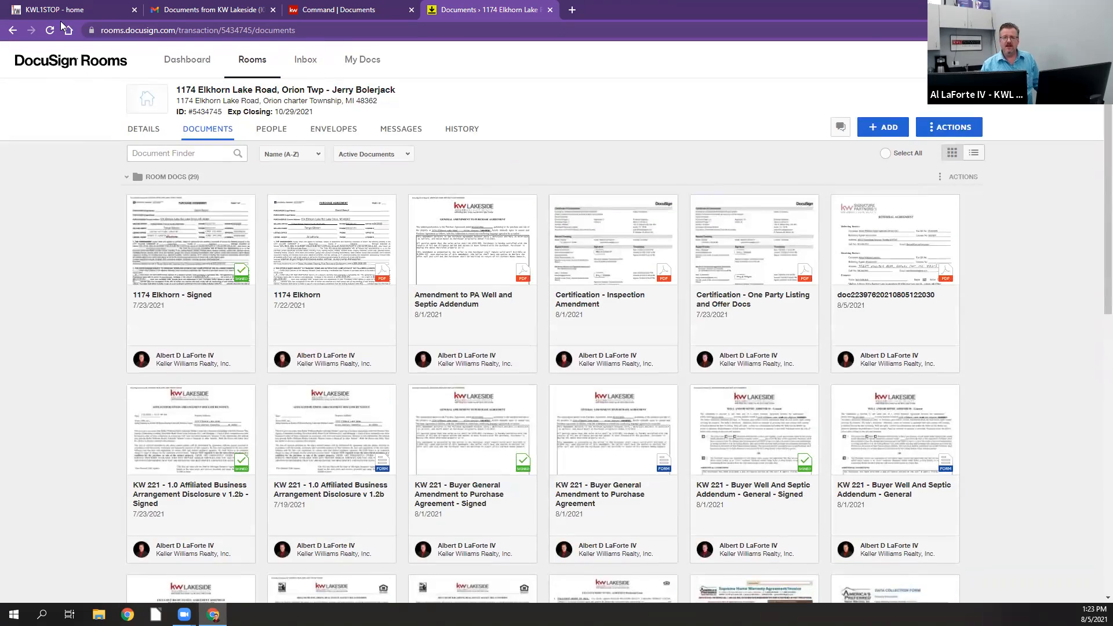
left_click(50, 31)
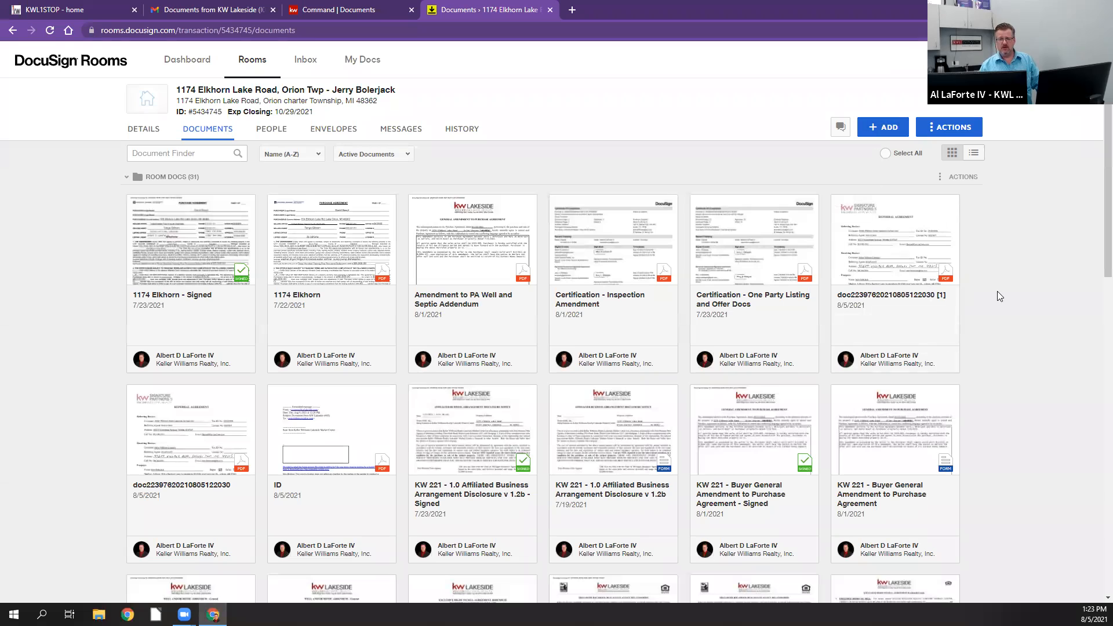
scroll(997, 291, "down", 3)
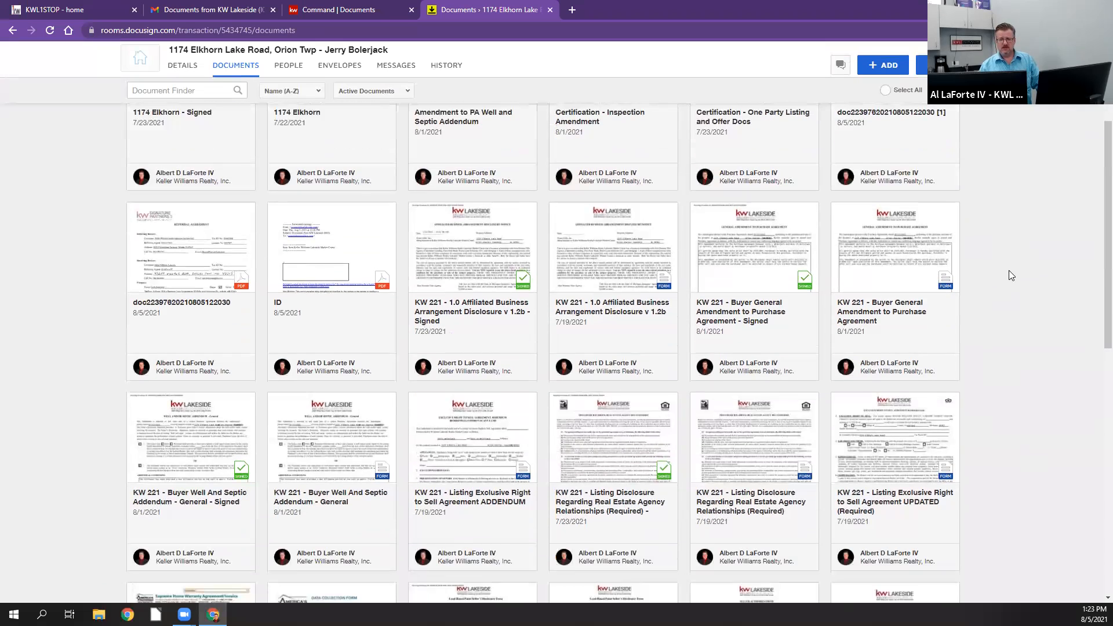
scroll(1008, 272, "up", 3)
scroll(1009, 273, "down", 4)
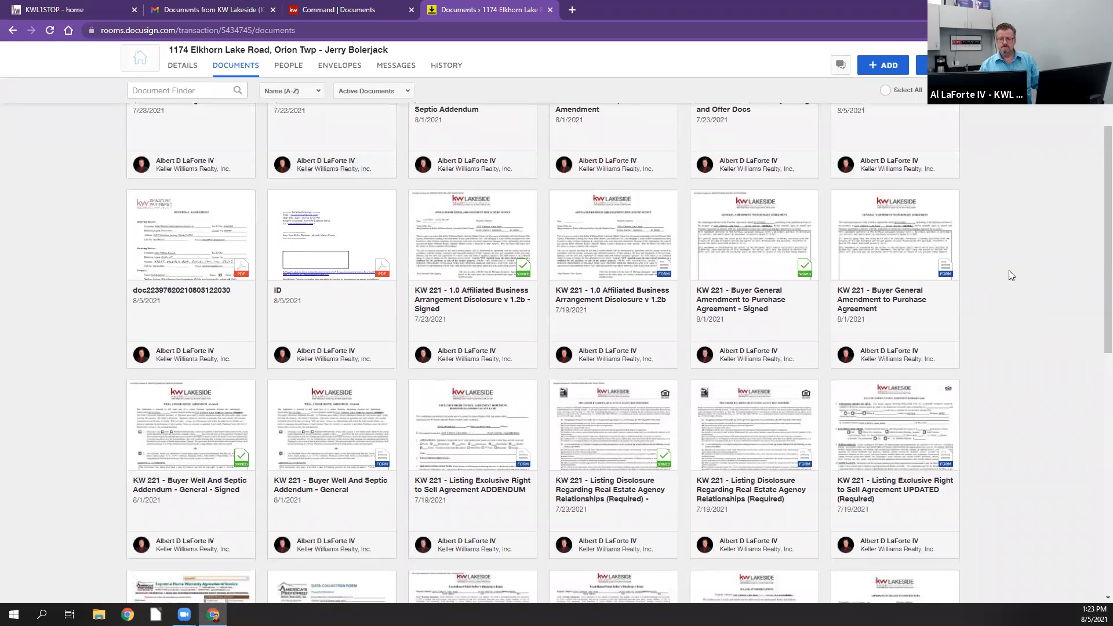
scroll(1012, 275, "up", 4)
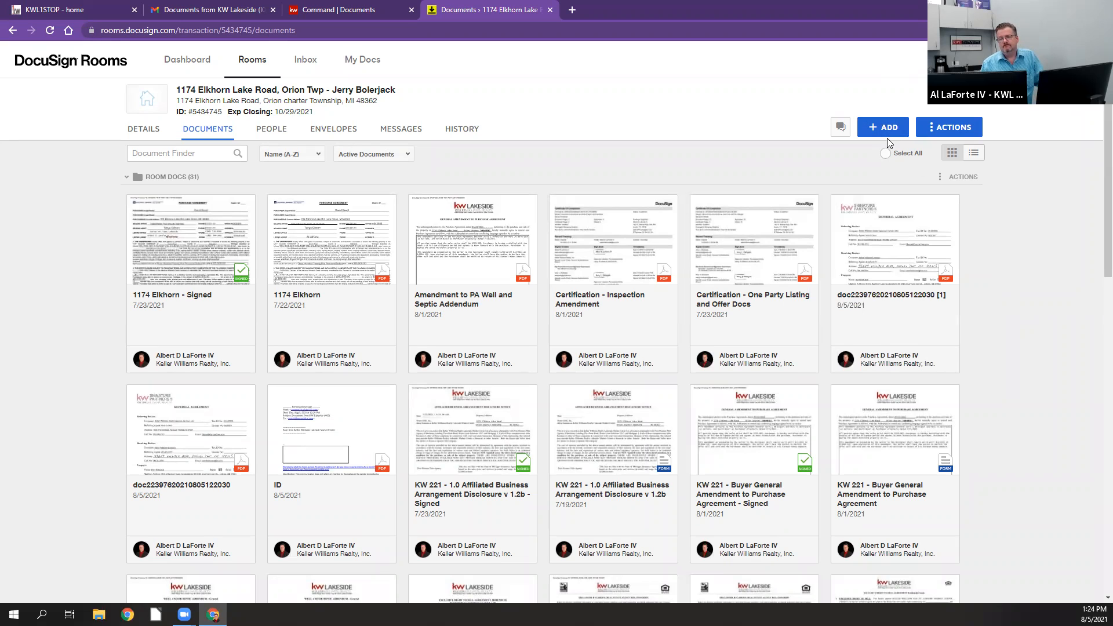
Step: Sort the room's documents by Added (Newest), view the PDF named ID and close it again
left_click(296, 153)
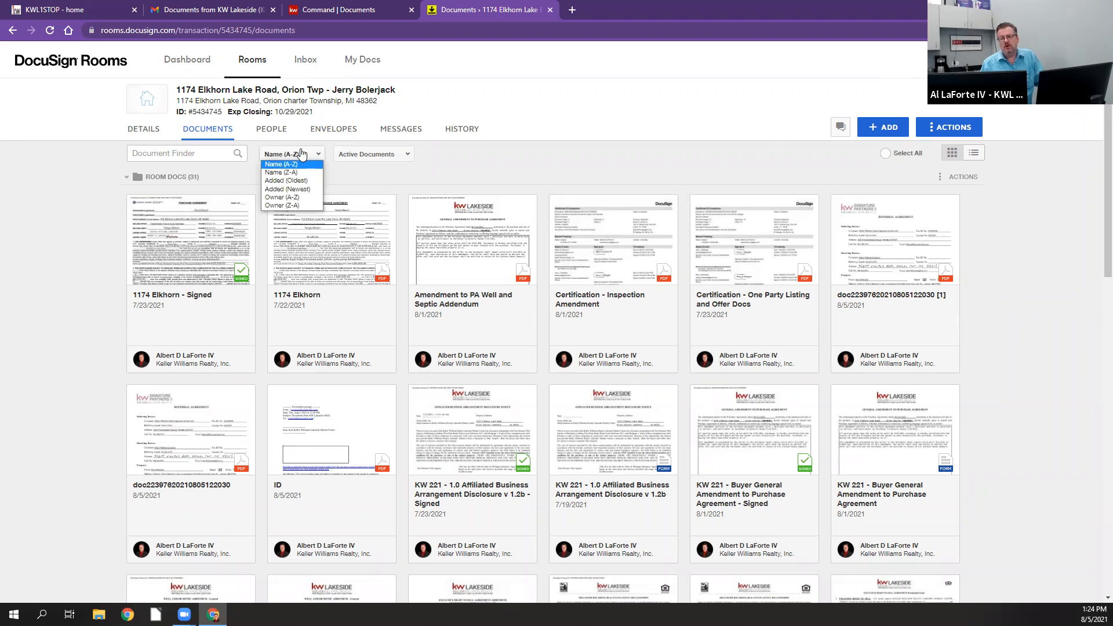
left_click(301, 190)
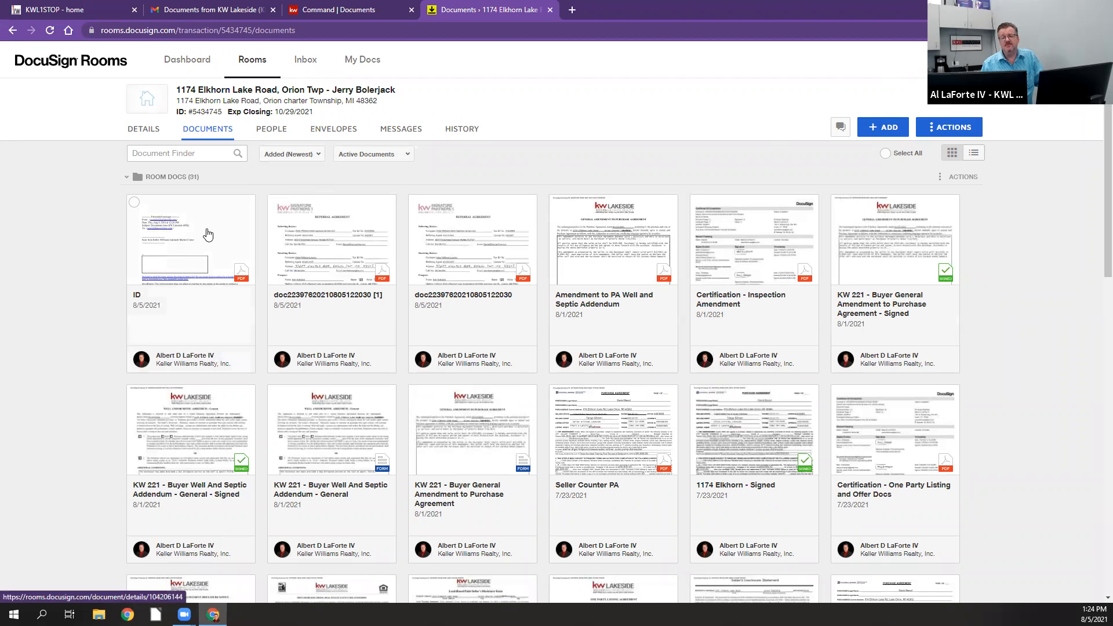
left_click(209, 238)
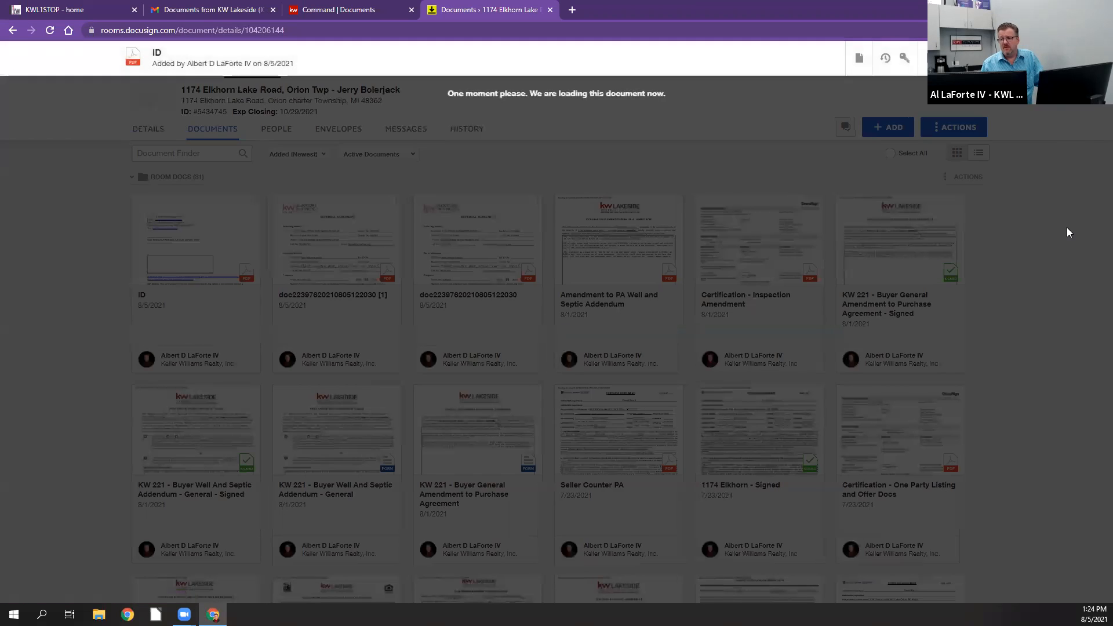
scroll(776, 290, "down", 4)
scroll(777, 289, "up", 6)
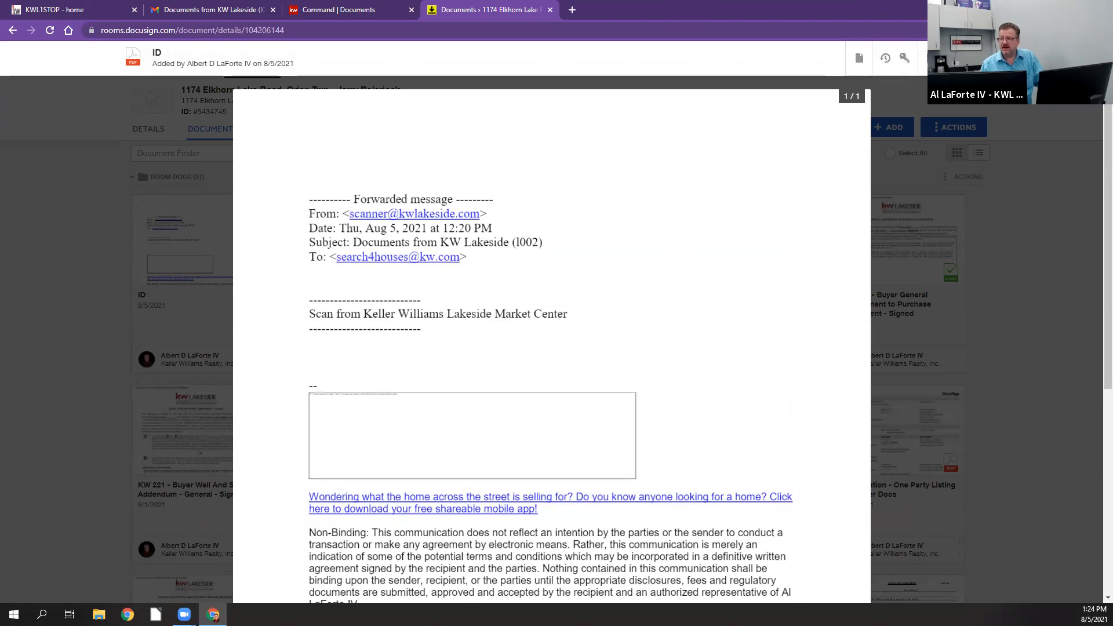
left_click(1090, 58)
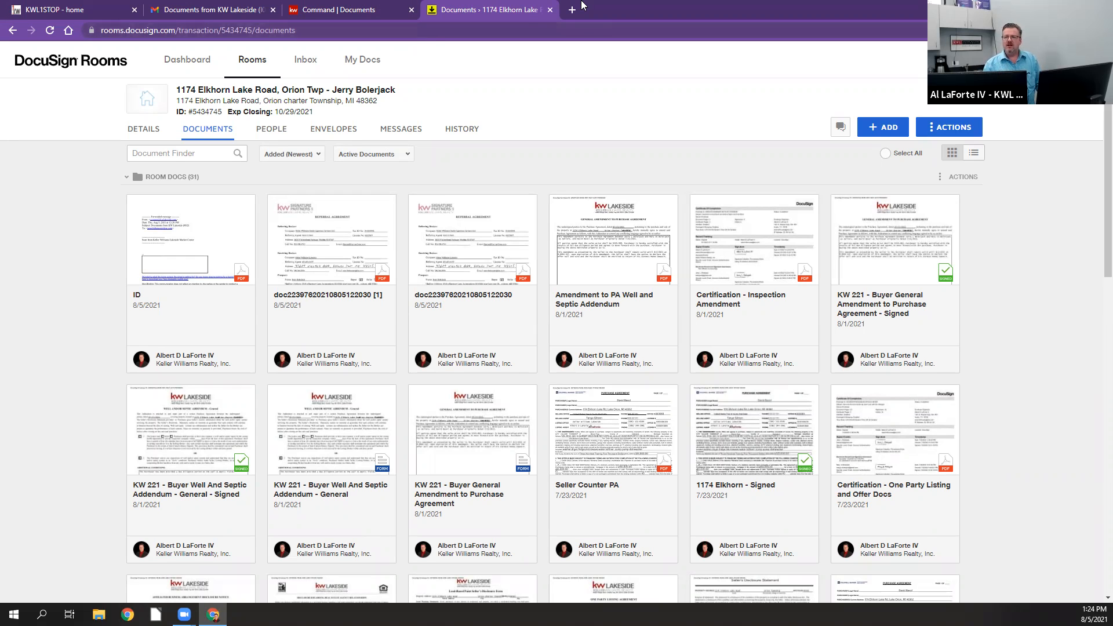
Step: Close the listing's room, return to the KW Command opportunities overview and open the Cultivate phase of the Buyers pipeline
left_click(550, 10)
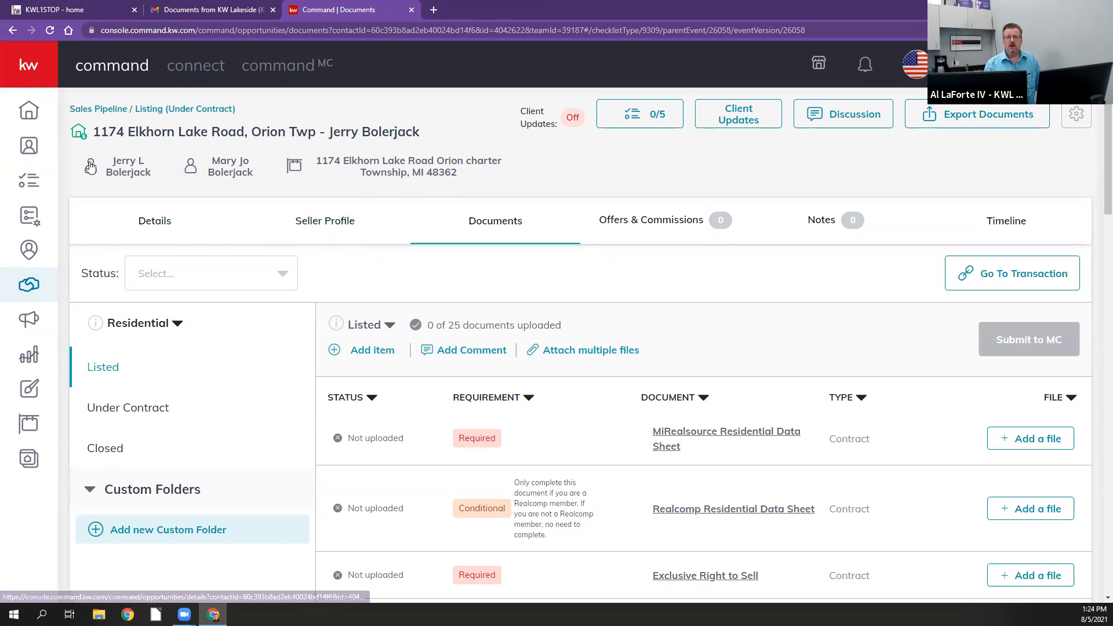
left_click(29, 285)
scroll(579, 299, "down", 5)
scroll(578, 298, "down", 2)
scroll(578, 298, "up", 2)
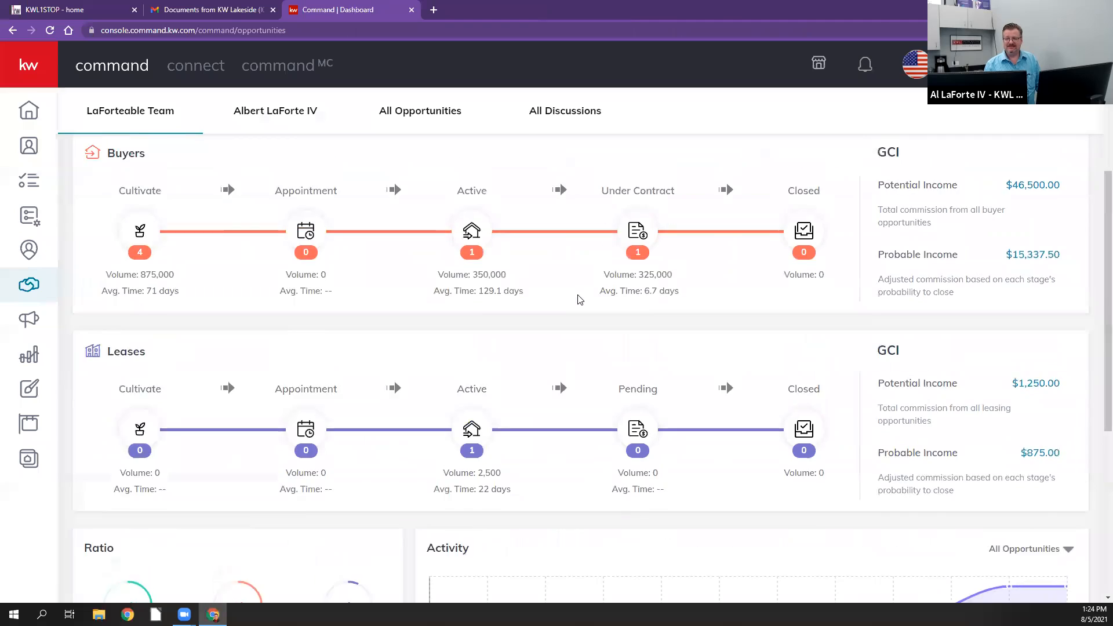
scroll(579, 299, "down", 1)
scroll(579, 299, "down", 1)
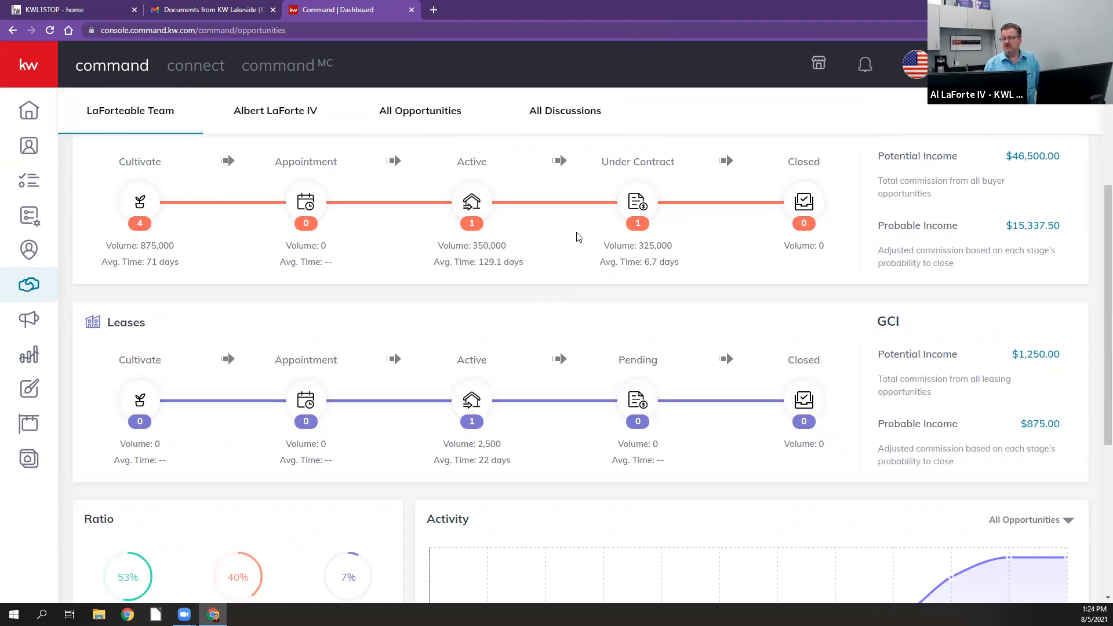
scroll(592, 223, "up", 1)
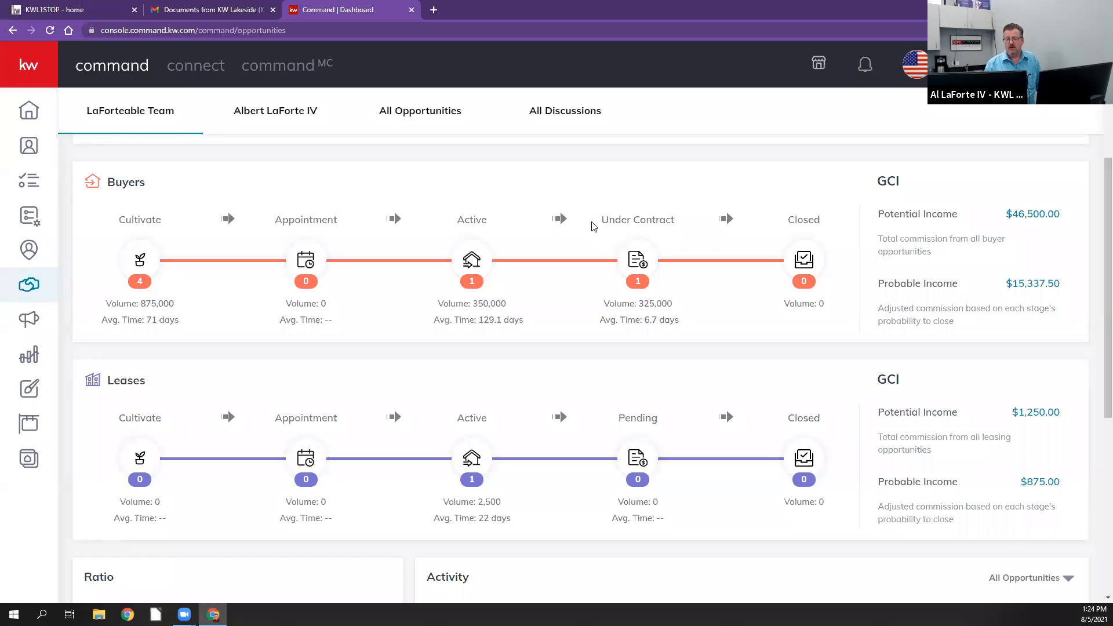
scroll(593, 226, "up", 1)
left_click(169, 327)
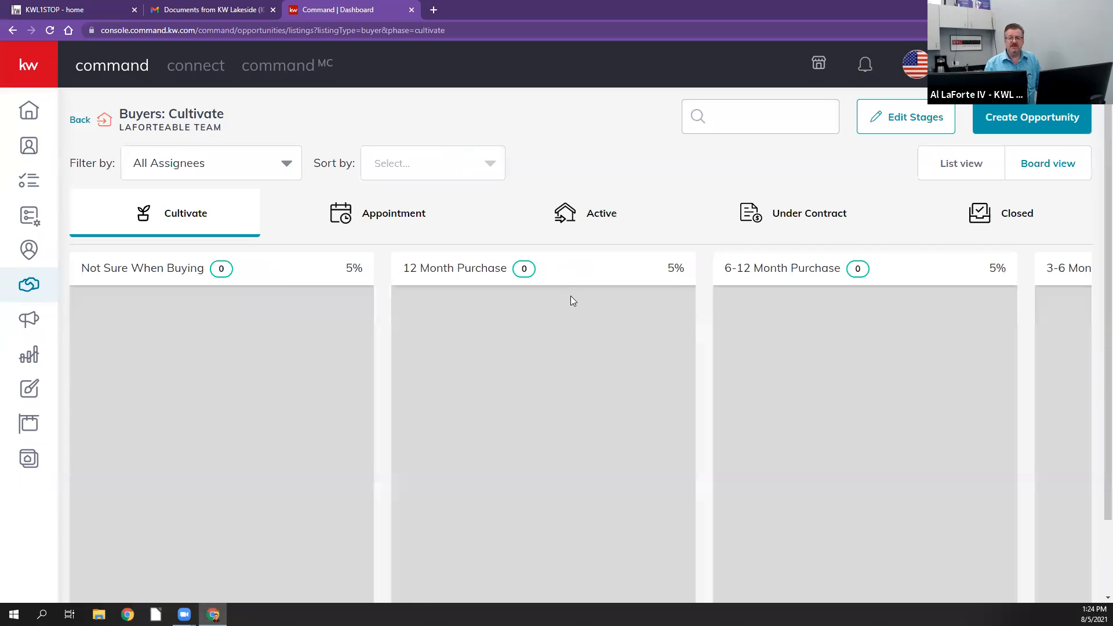
Step: Open the Shelby Township buyer opportunity under Not Sure When Buying and go from its documents to its DocuSign Rooms transaction
scroll(169, 336, "down", 3)
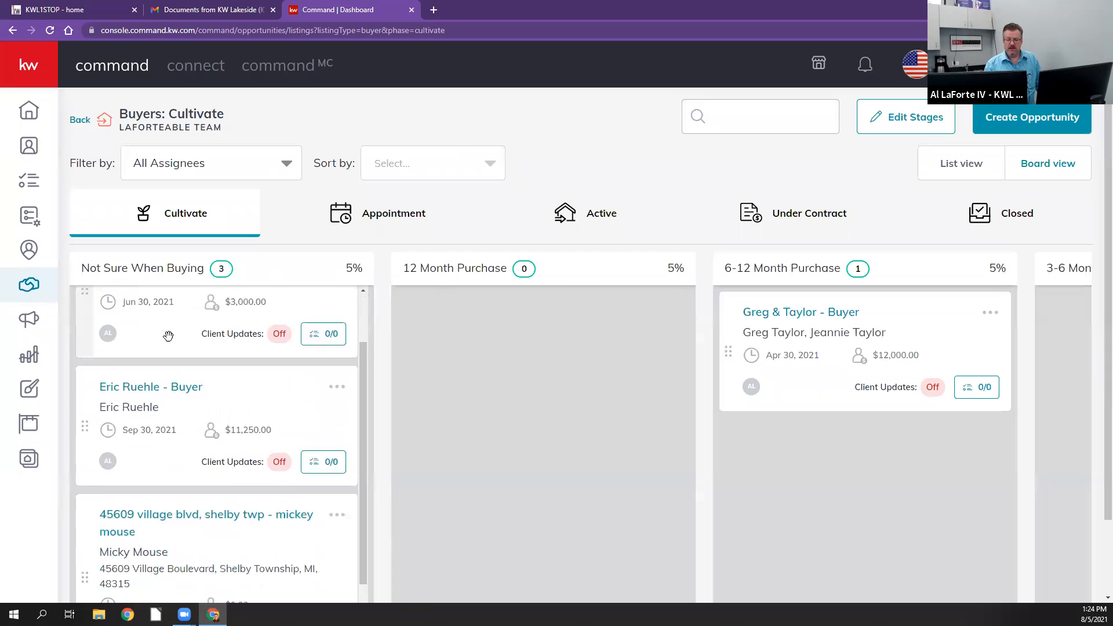
scroll(185, 398, "down", 2)
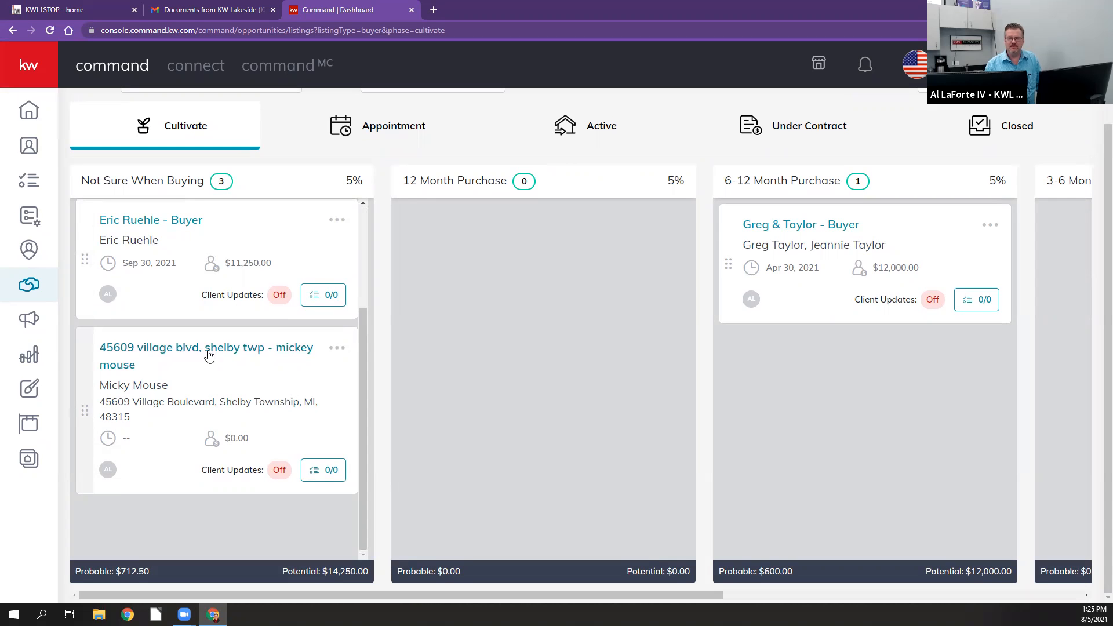
left_click(205, 351)
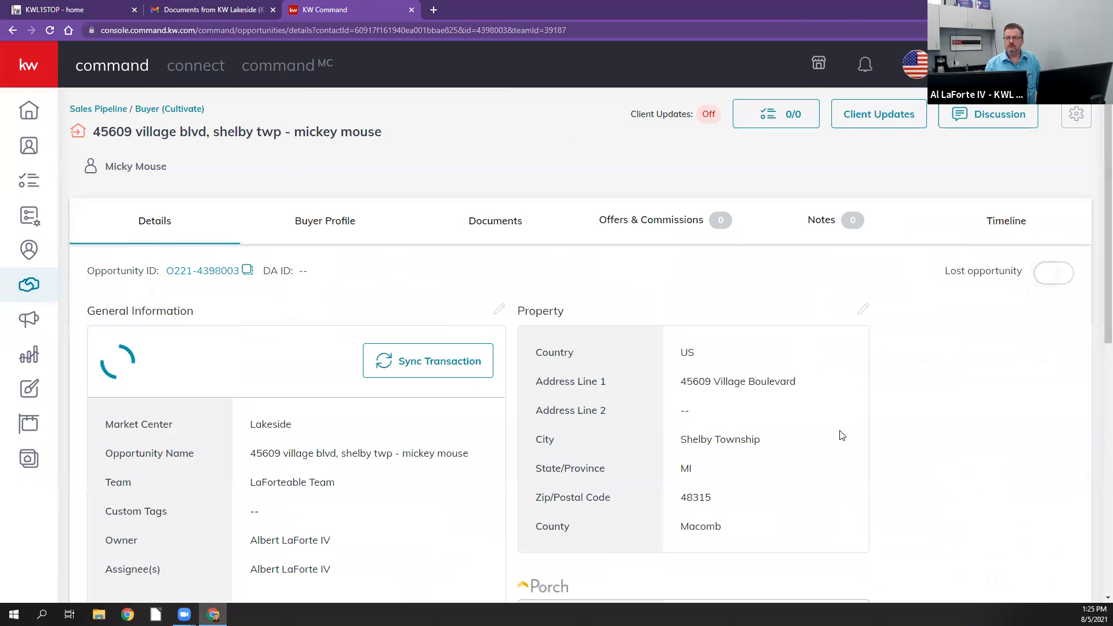
left_click(513, 234)
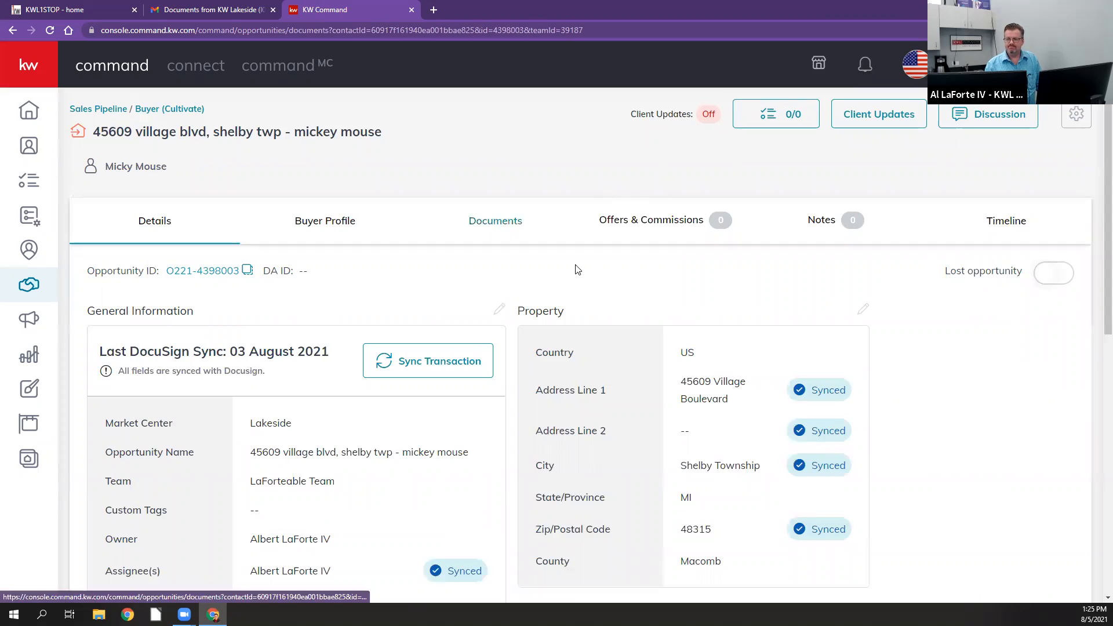
left_click(1000, 278)
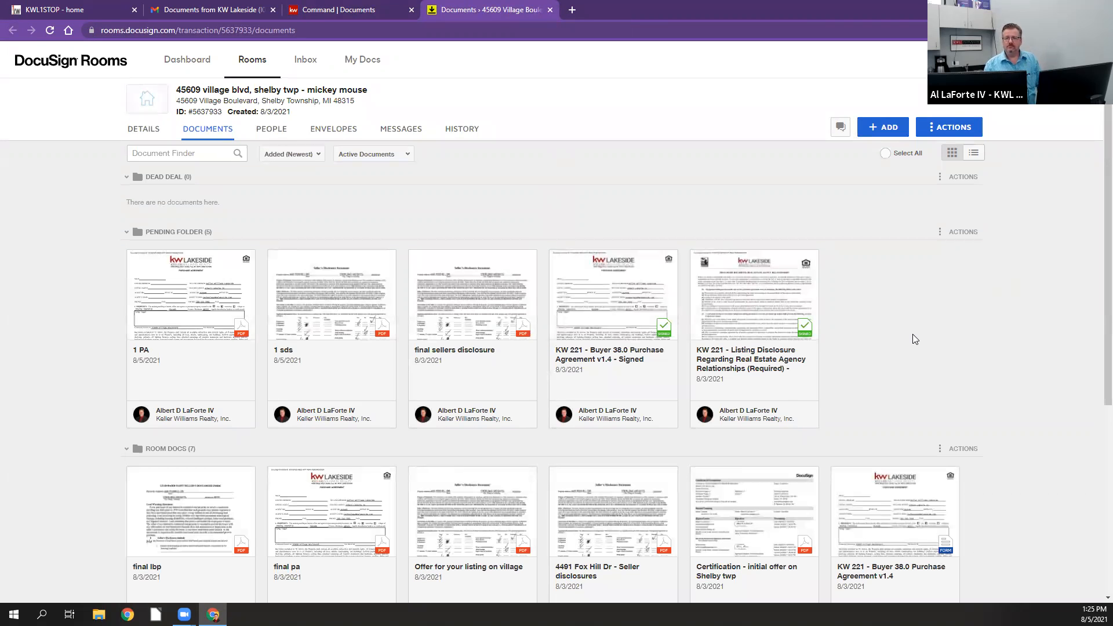
Step: Delete the KW 221 - Buyer 38.0 Purchase Agreement v1.4 form from the Room Docs folder
scroll(912, 335, "down", 3)
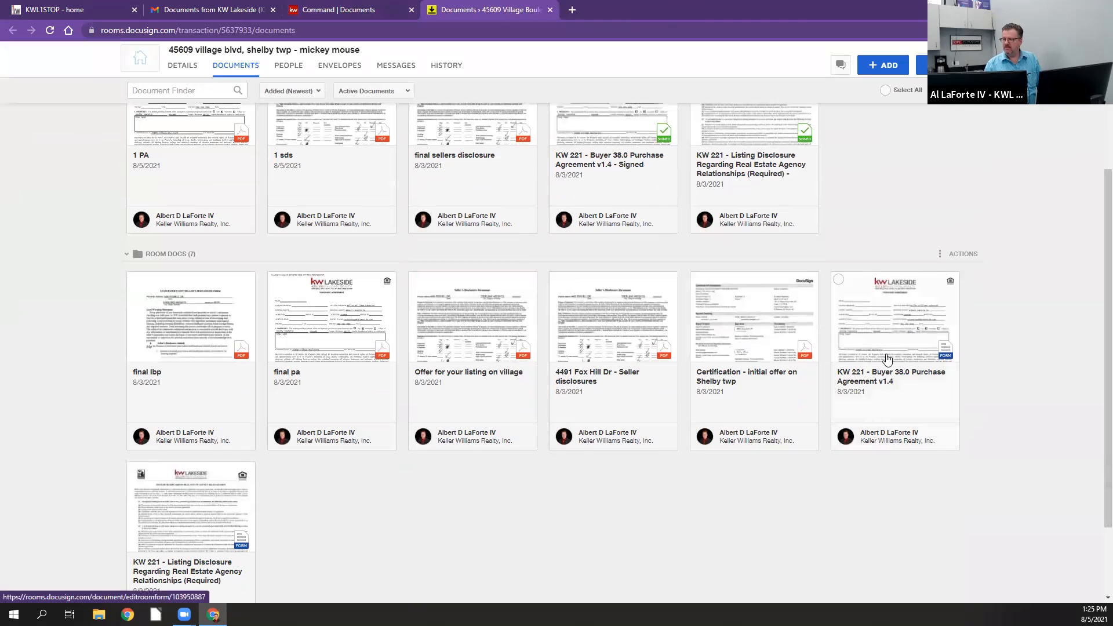
right_click(912, 305)
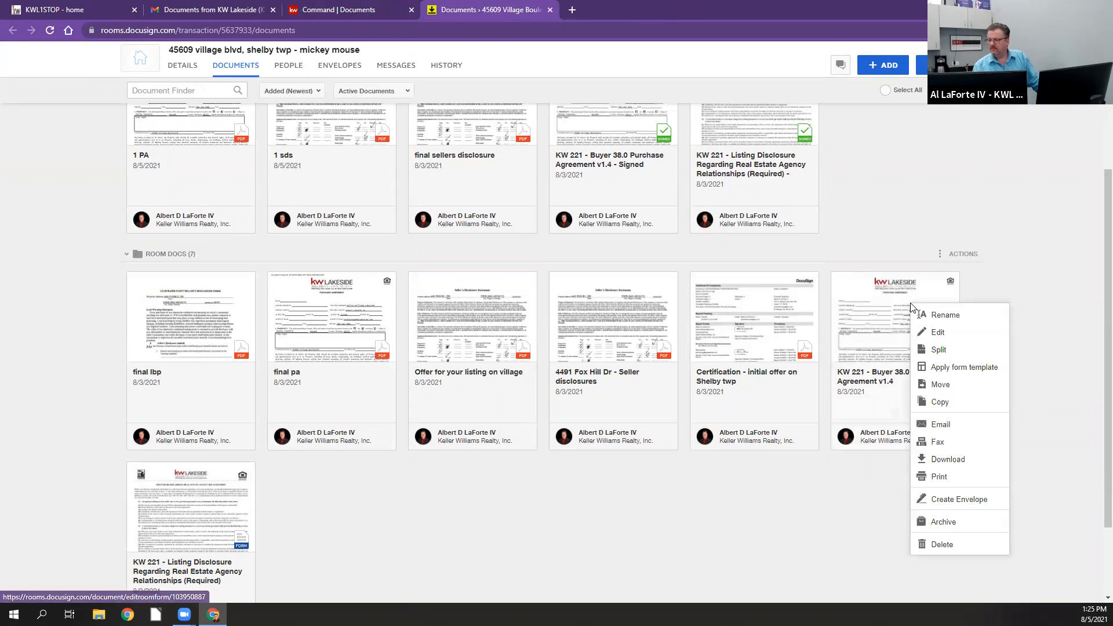
left_click(1068, 303)
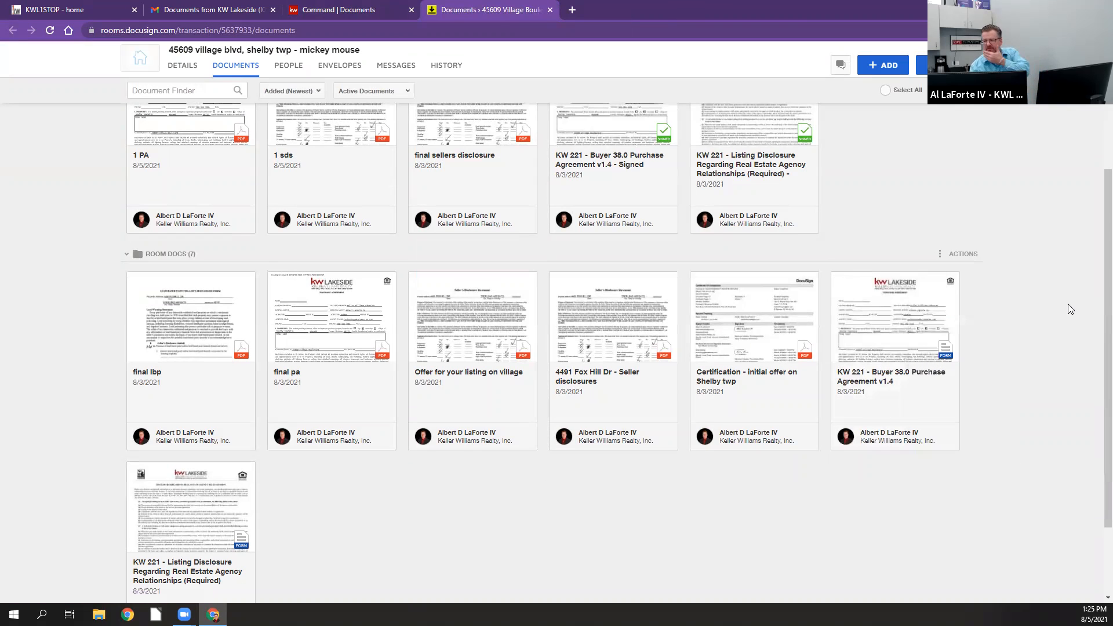
mouse_move(841, 285)
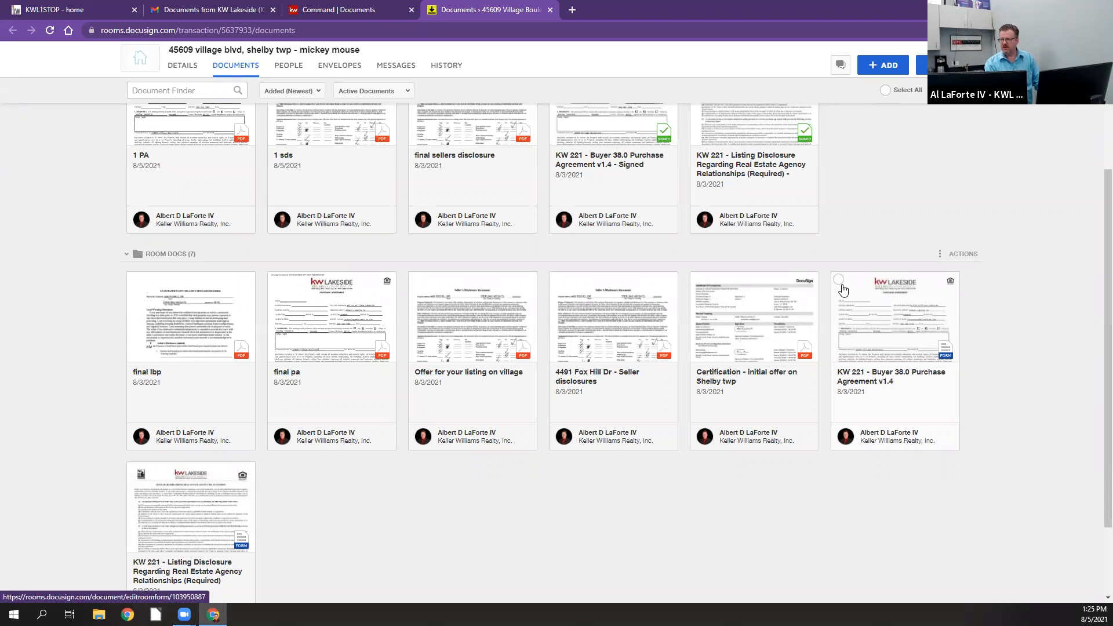
left_click(839, 282)
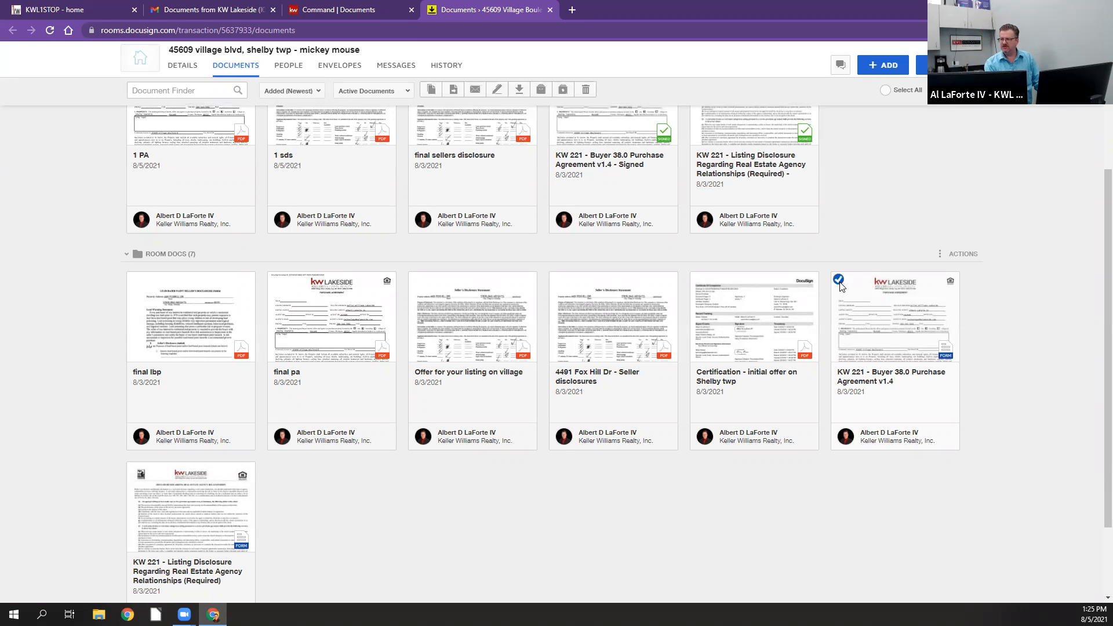
left_click(585, 89)
left_click(606, 192)
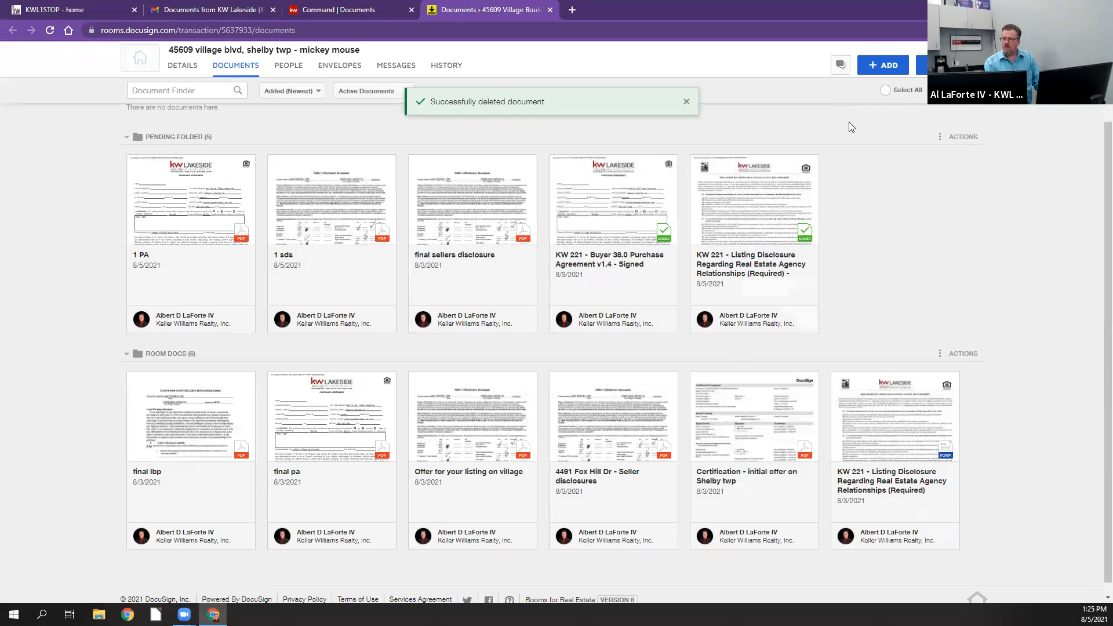
Step: Add the KW 221 - Buyer 38.0 Purchase Agreement v1.4 from the Buyer Package group of DocuSign Forms, with the template set to None
left_click(869, 68)
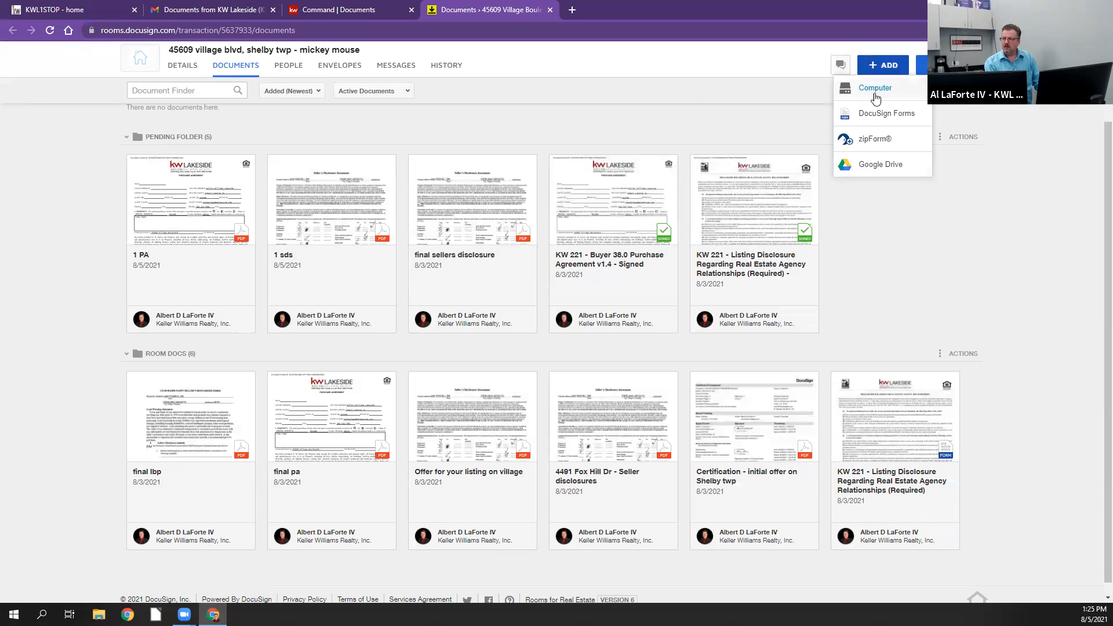
left_click(878, 113)
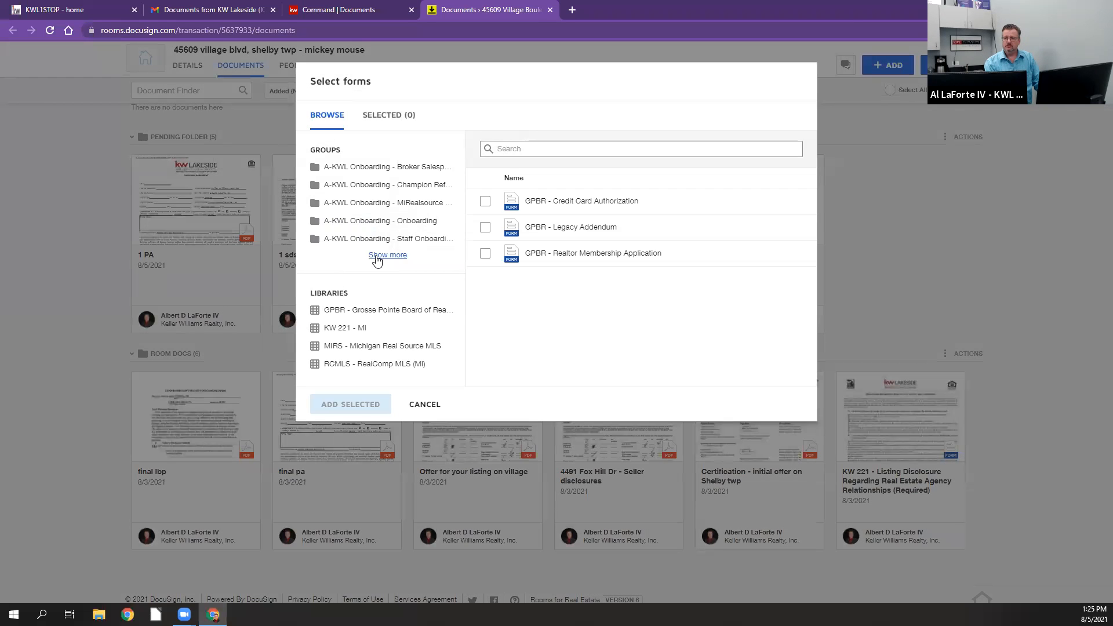
left_click(387, 256)
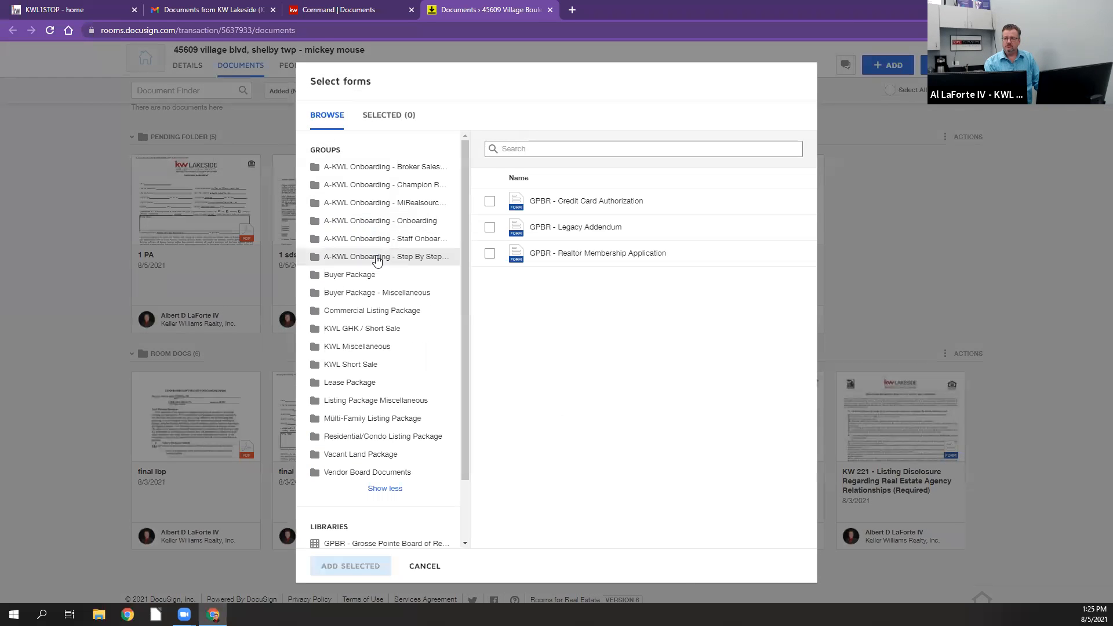
left_click(354, 276)
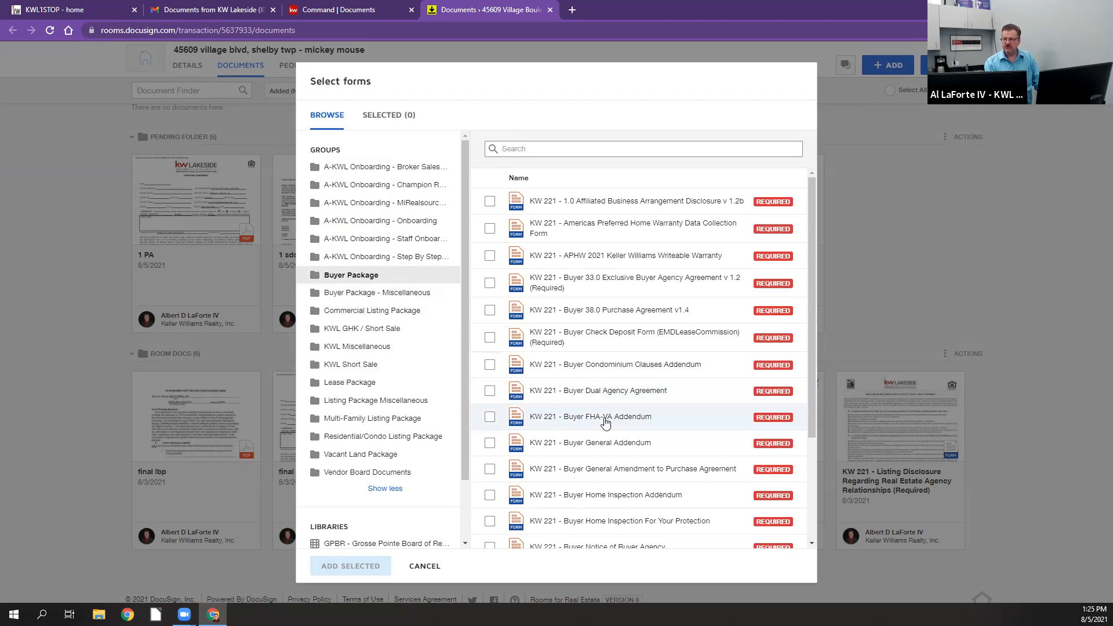
left_click(490, 314)
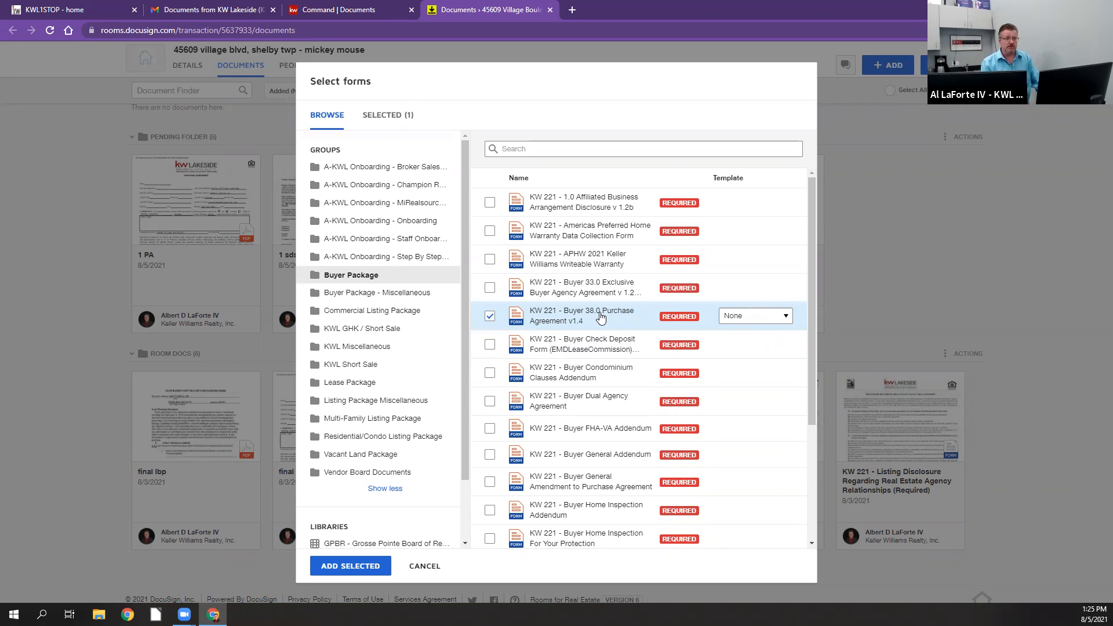
left_click(774, 321)
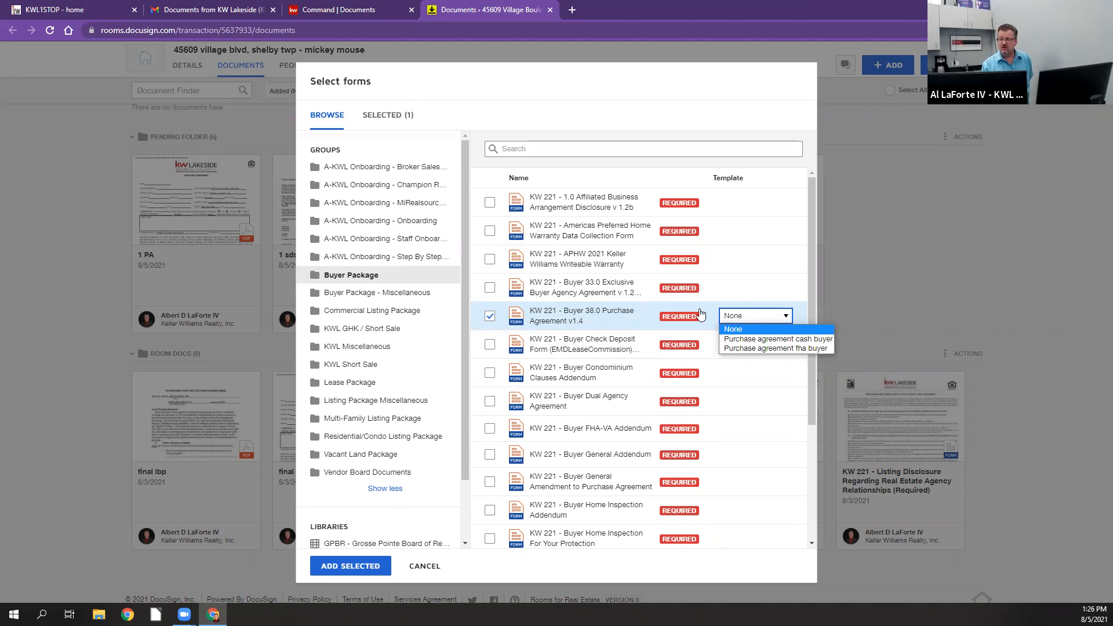
left_click(741, 323)
left_click(348, 567)
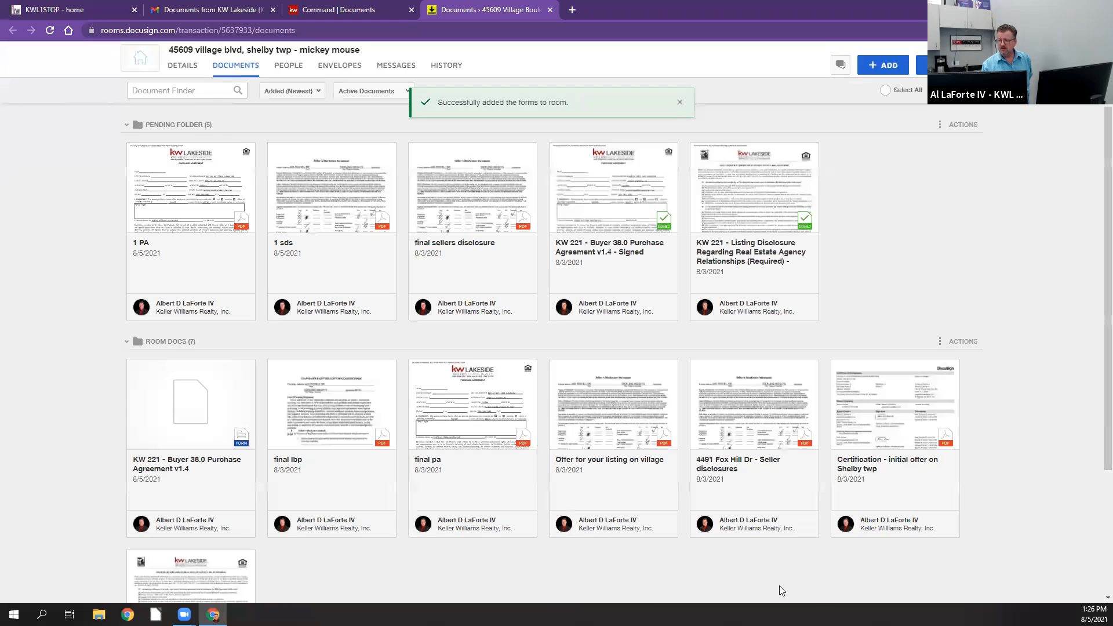
Step: Open the newly added purchase agreement form in Room Docs, review its first page and close it
scroll(815, 536, "down", 3)
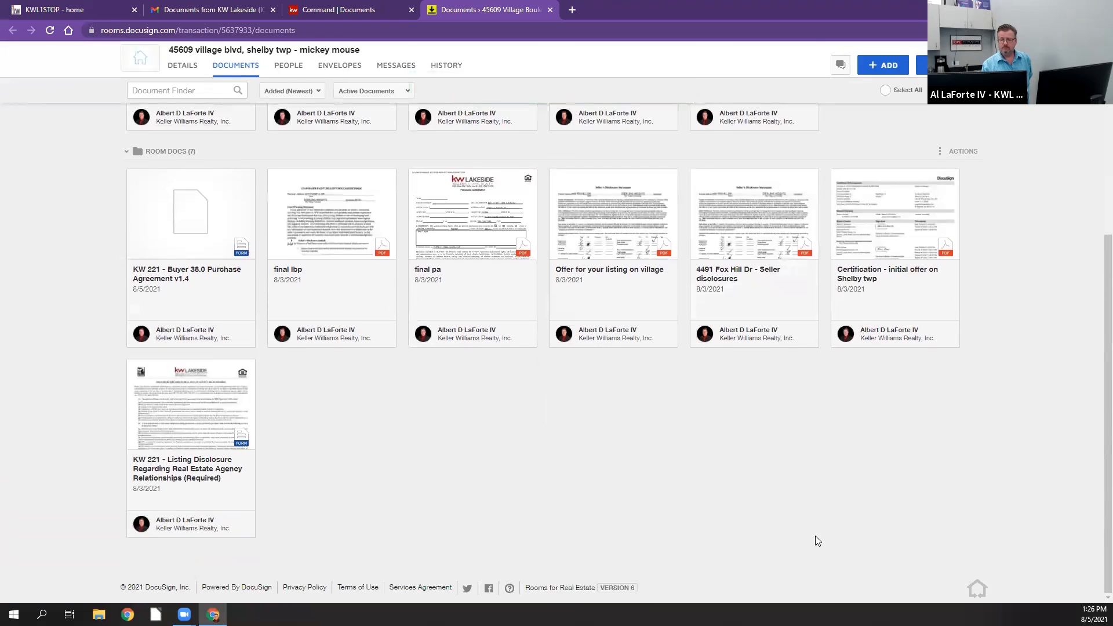
scroll(815, 536, "up", 4)
scroll(815, 542, "down", 4)
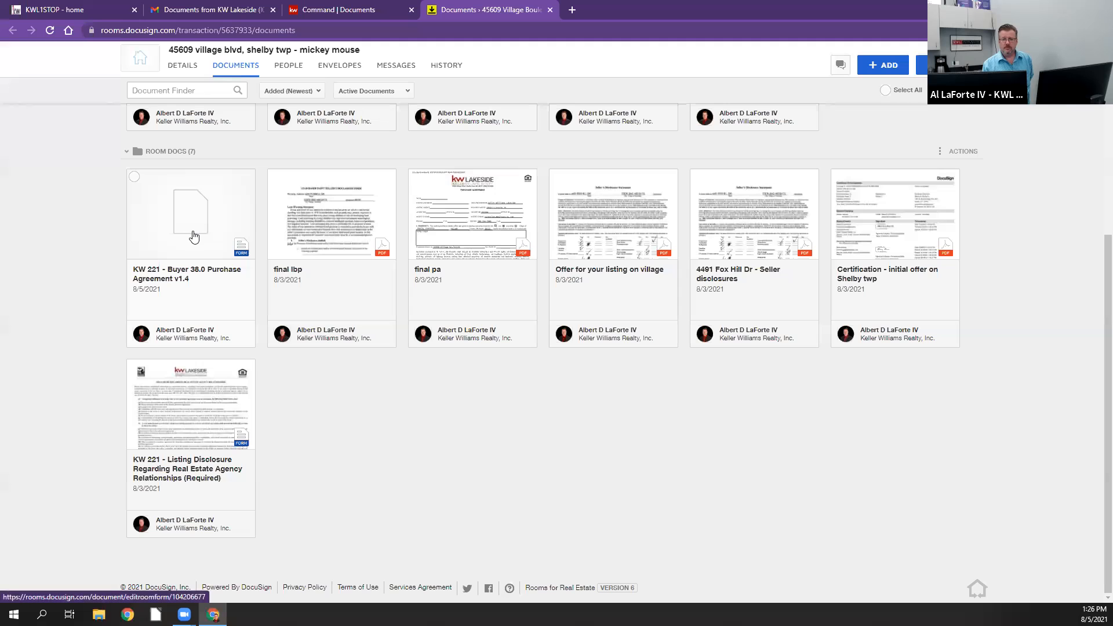
left_click(262, 238)
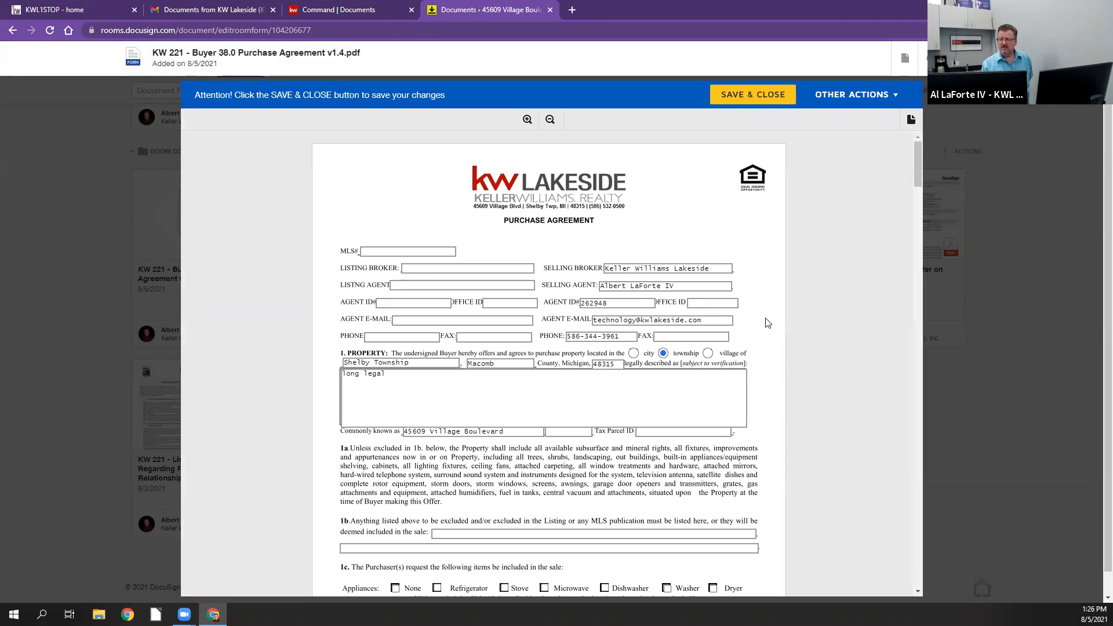
scroll(767, 320, "down", 1)
scroll(767, 323, "down", 3)
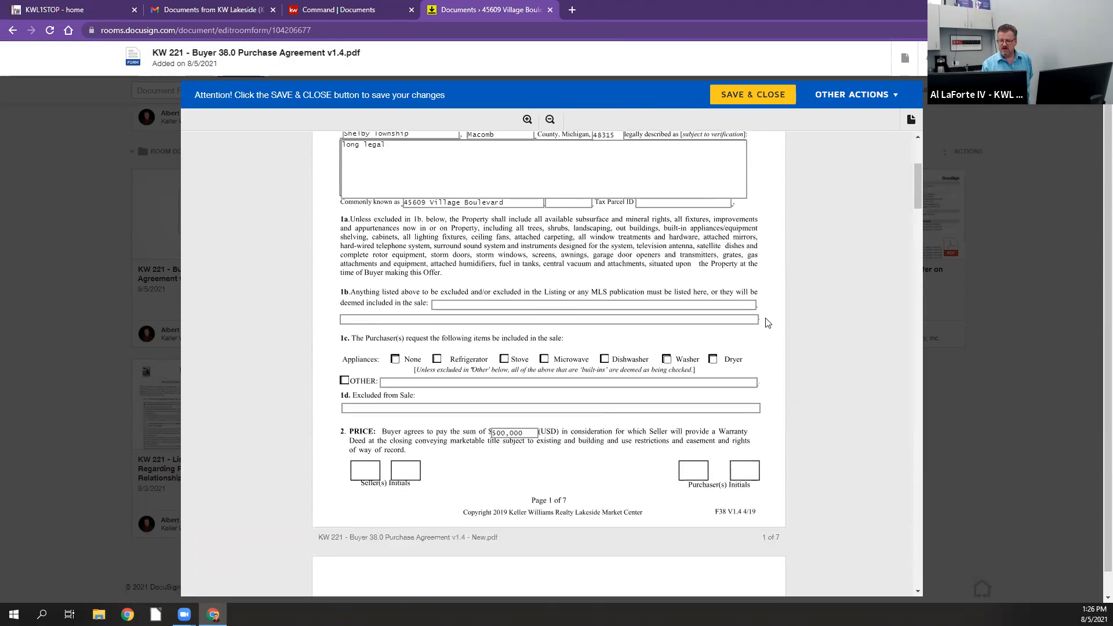
scroll(767, 323, "up", 4)
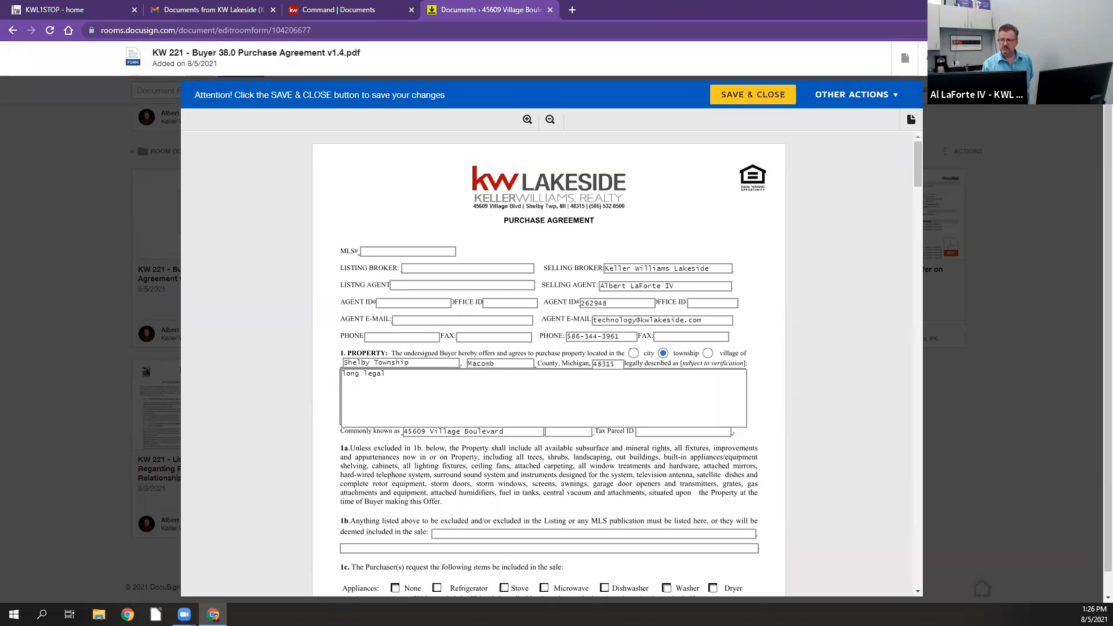
left_click(978, 57)
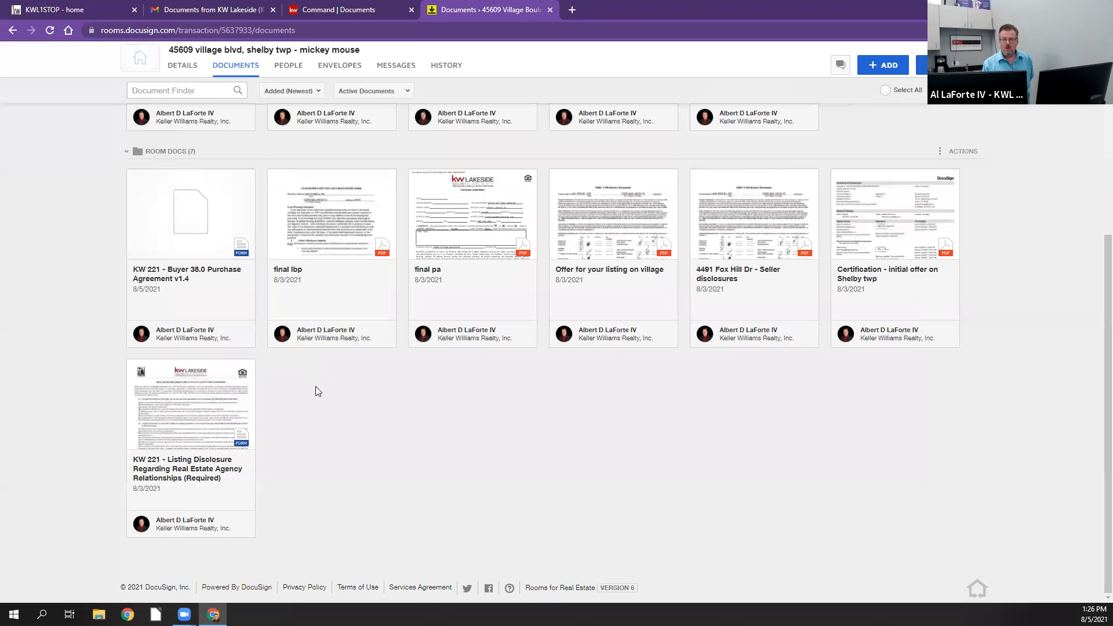
Step: Reopen the purchase agreement form, check the fields through the Method of Payment section and close it
left_click(207, 242)
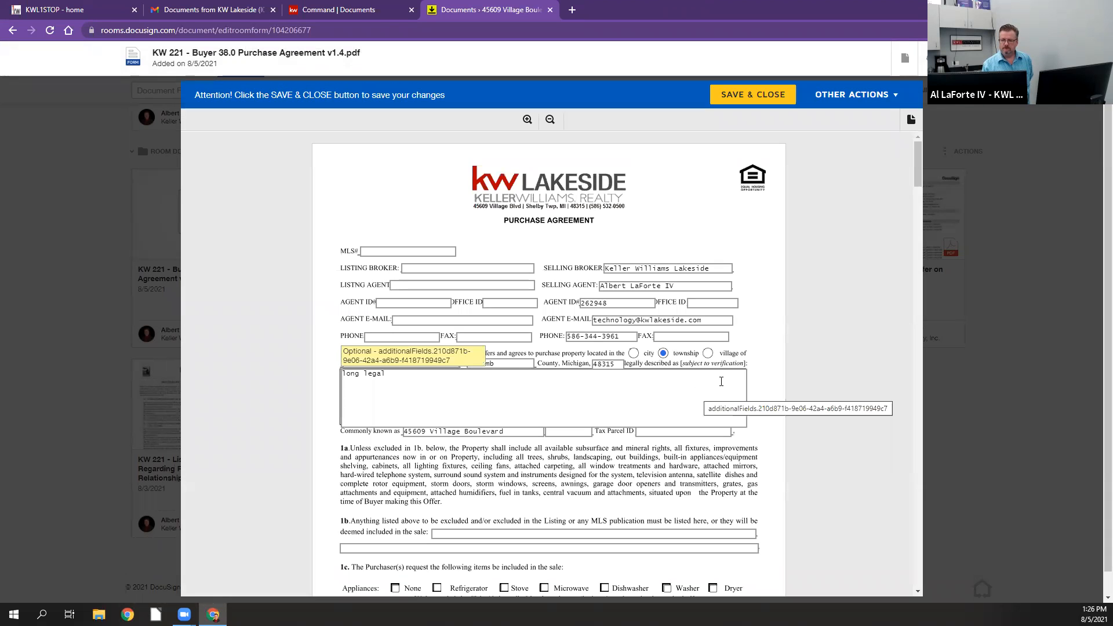
scroll(721, 381, "down", 10)
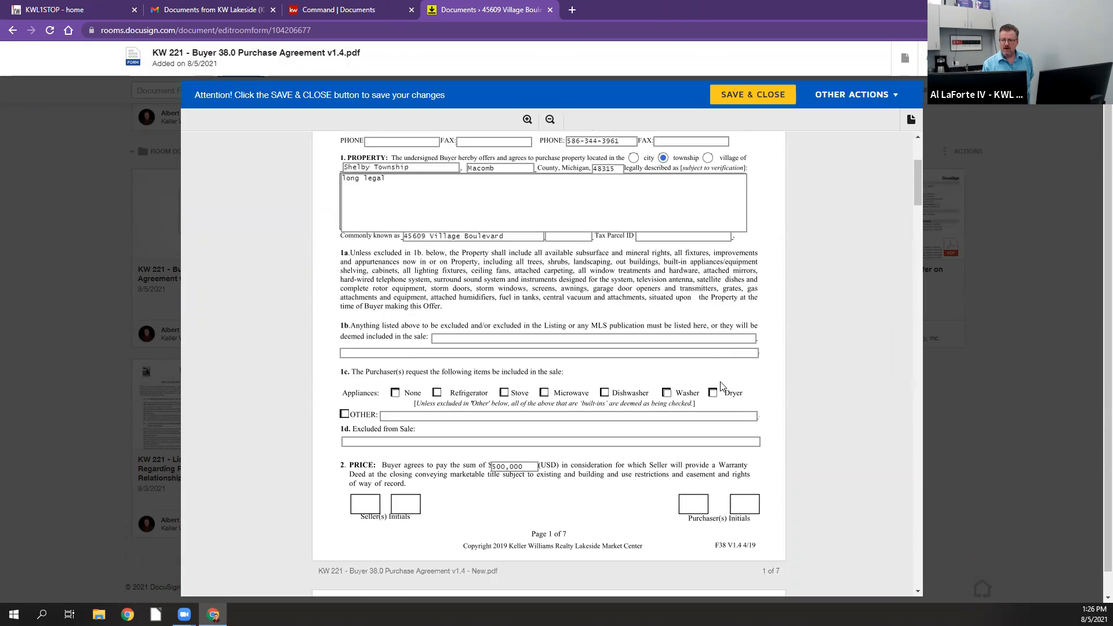
scroll(722, 386, "down", 2)
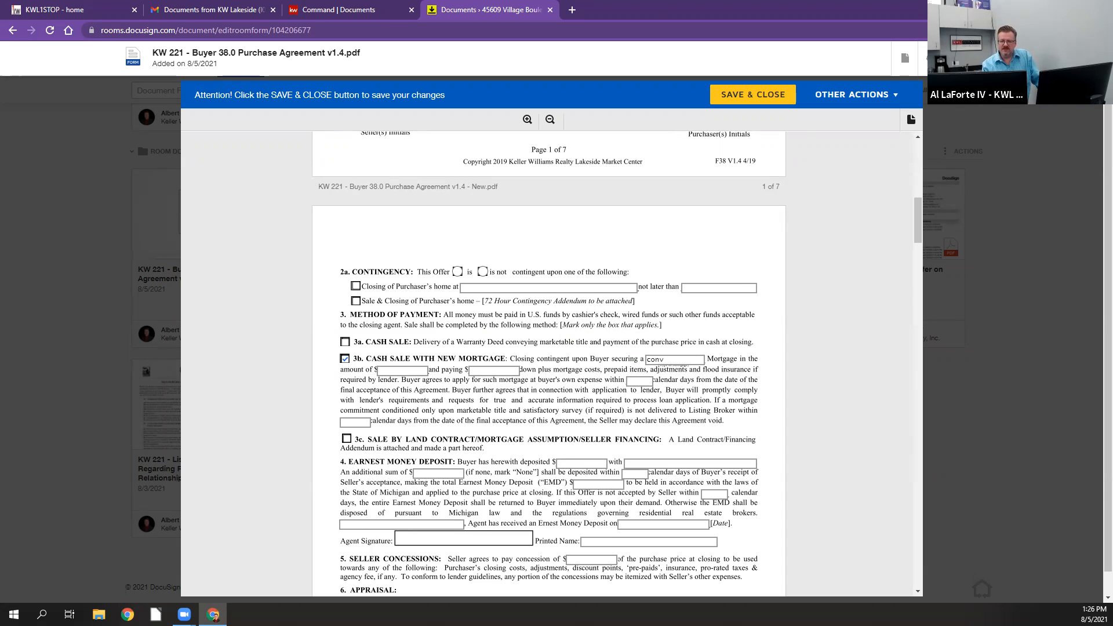
left_click(958, 58)
Step: Apply the Purchase agreement fha buyer form template to the KW 221 - Buyer 38.0 Purchase Agreement v1.4 form in Room Docs
scroll(494, 424, "up", 2)
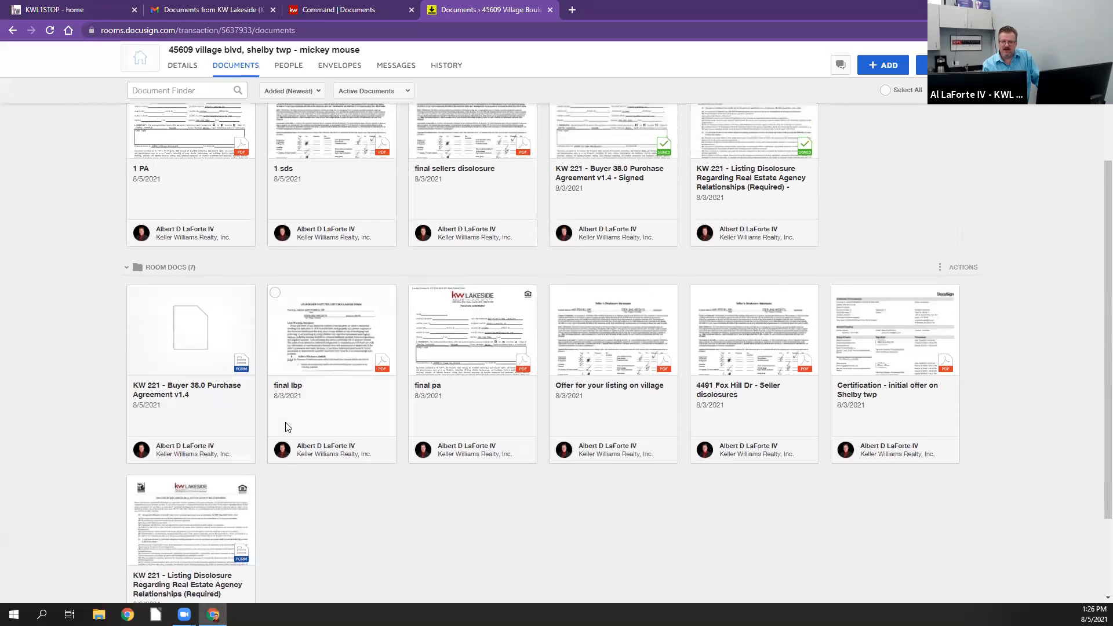
right_click(177, 343)
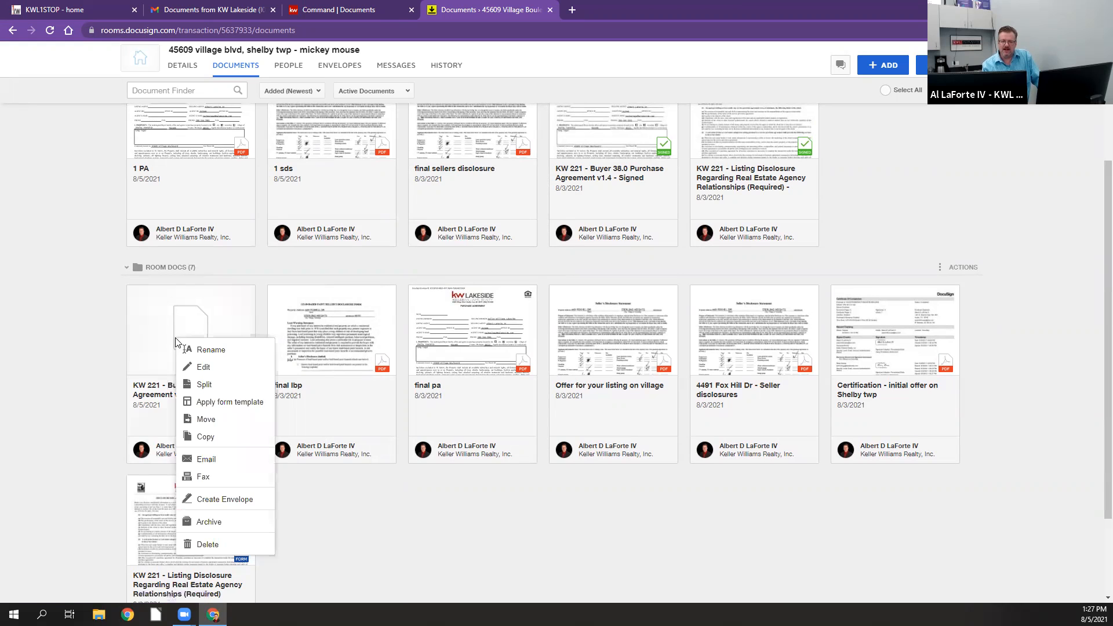
left_click(207, 406)
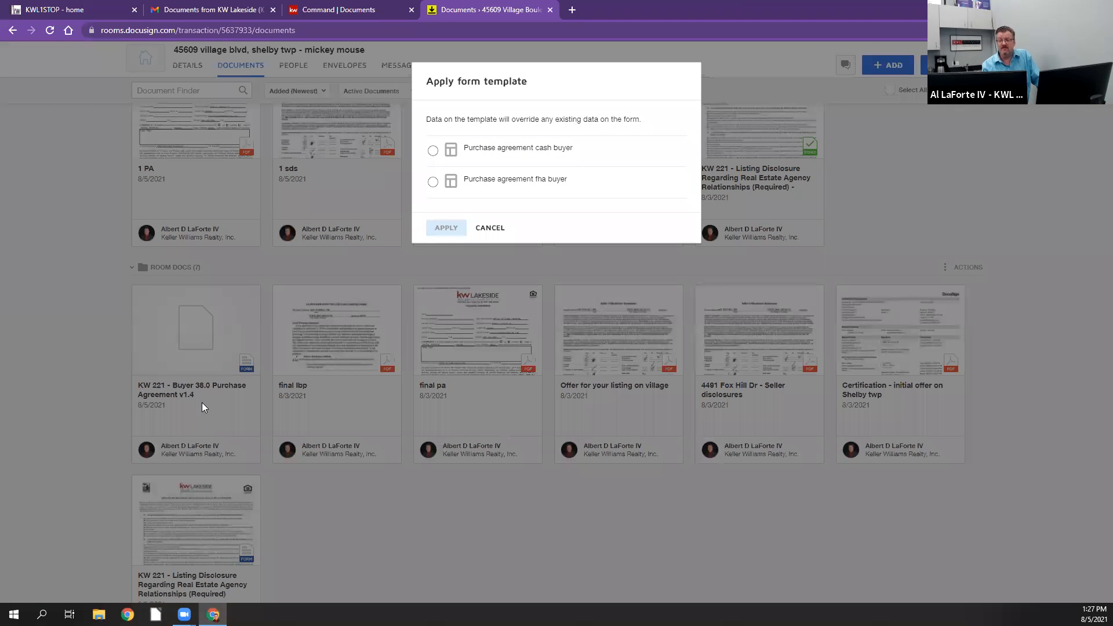
left_click(433, 182)
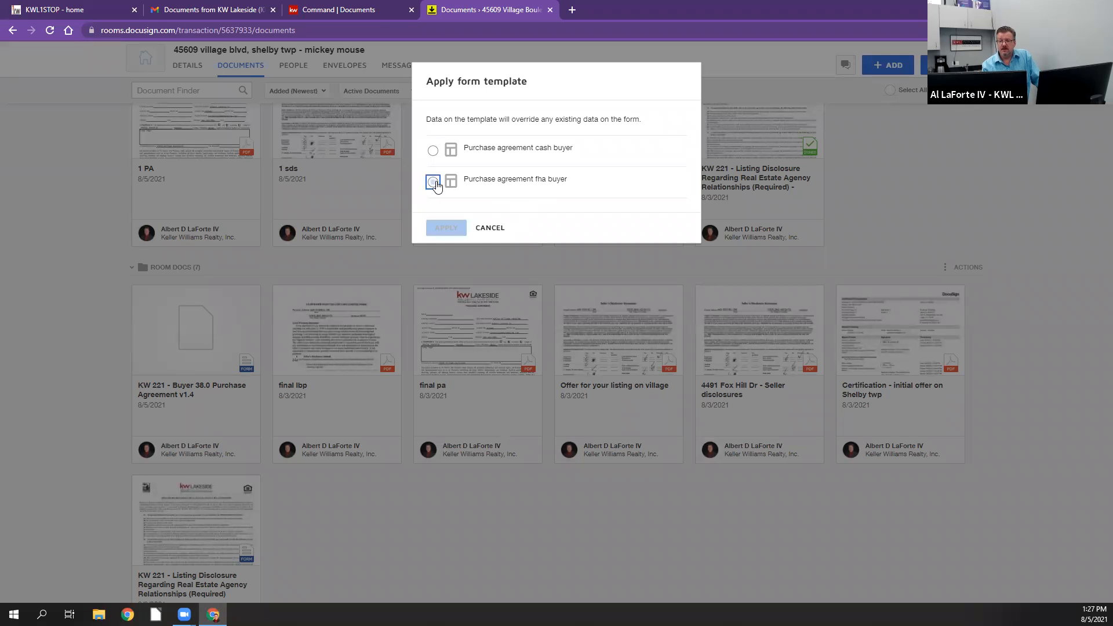
left_click(447, 229)
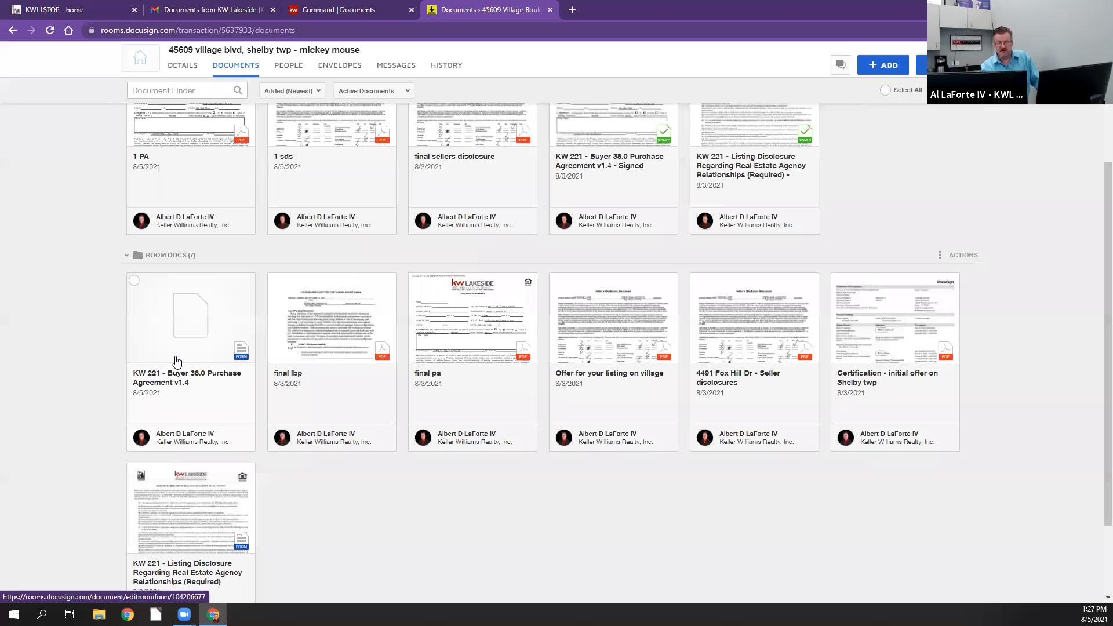
Step: Open the purchase agreement form, check its Method of Payment section and first page, then save and close it
left_click(178, 361)
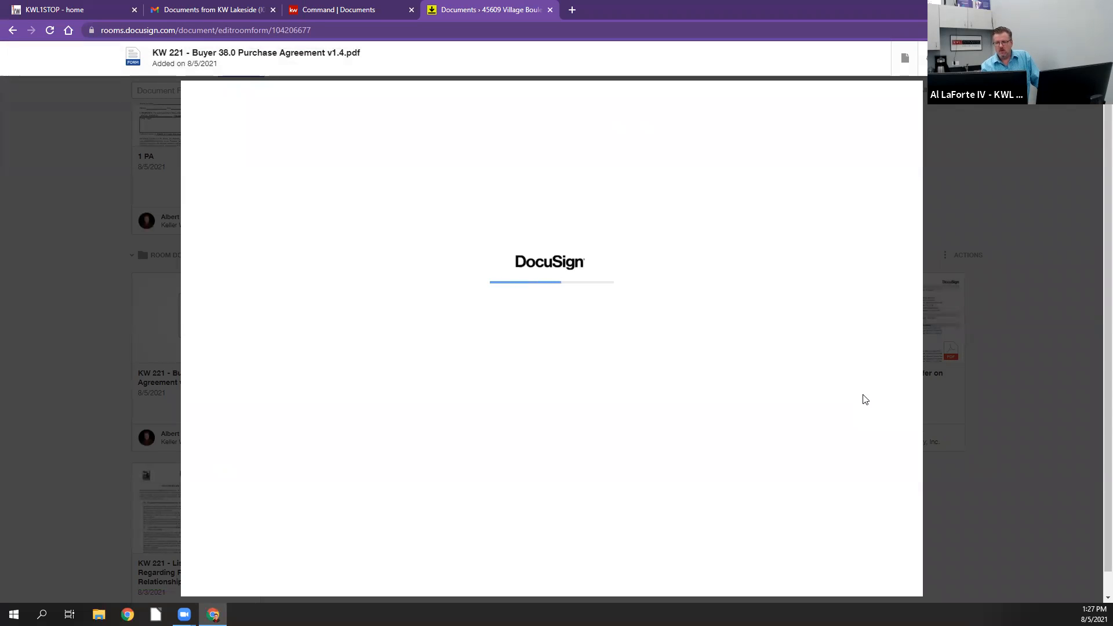
scroll(777, 434, "down", 3)
scroll(778, 434, "down", 7)
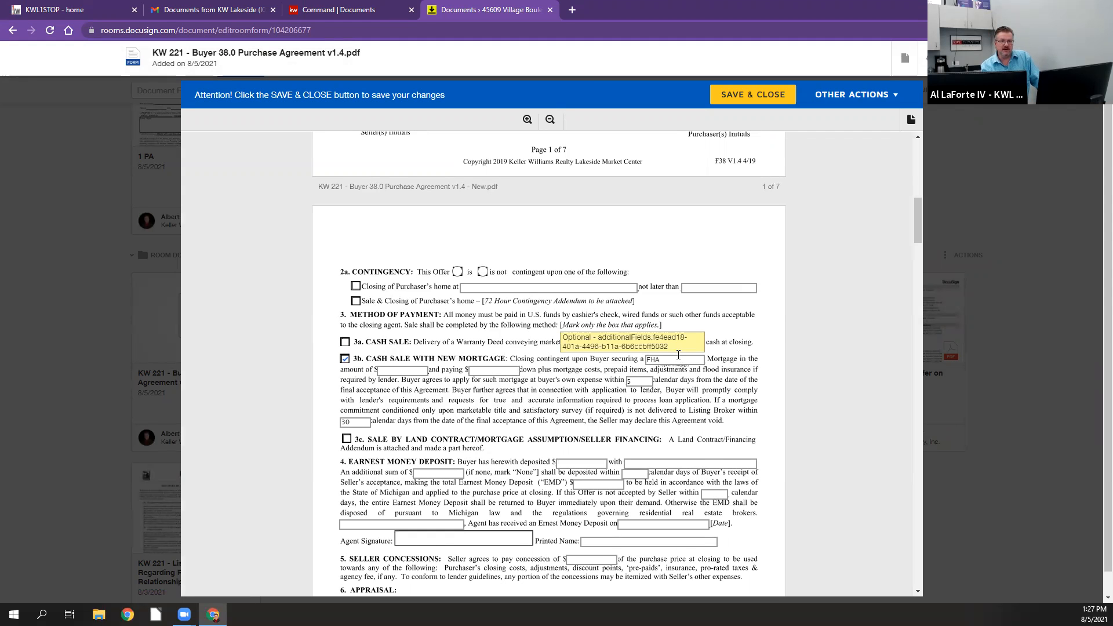
scroll(679, 355, "up", 10)
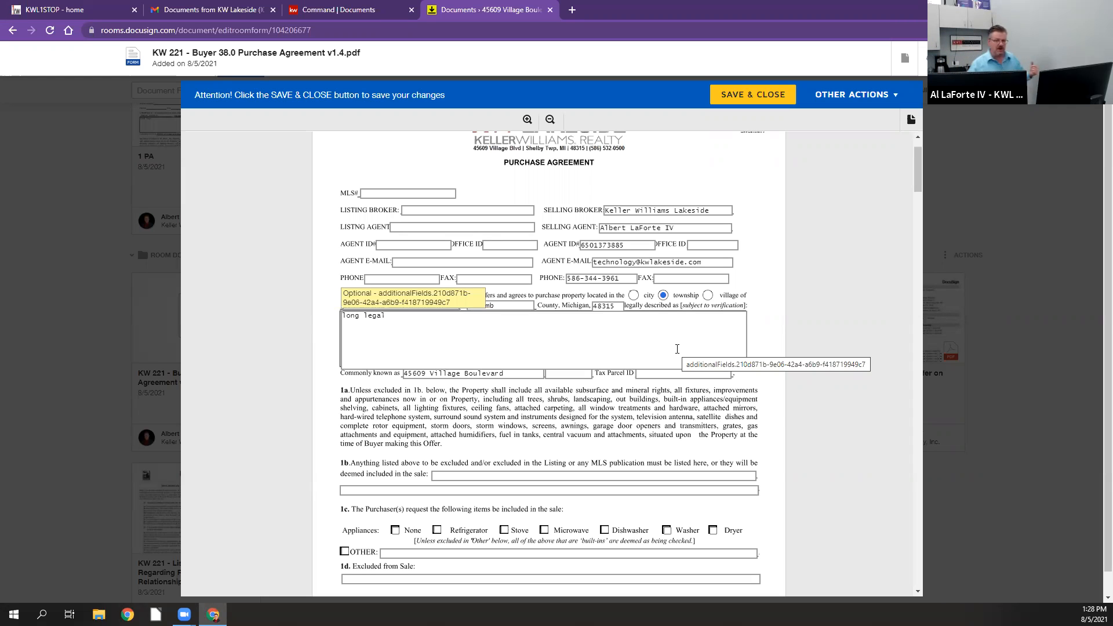
left_click(751, 95)
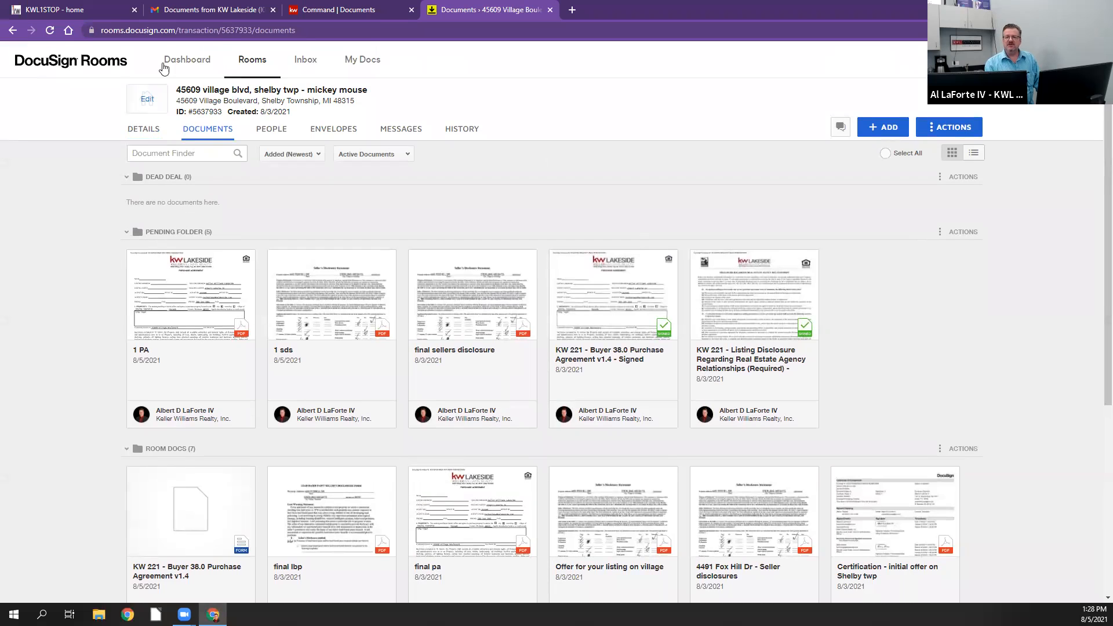
Step: Create a form template in My Docs from the KW 221 - Buyer 38.0 Purchase Agreement v1.4 form in the Buyer Package form group
left_click(366, 65)
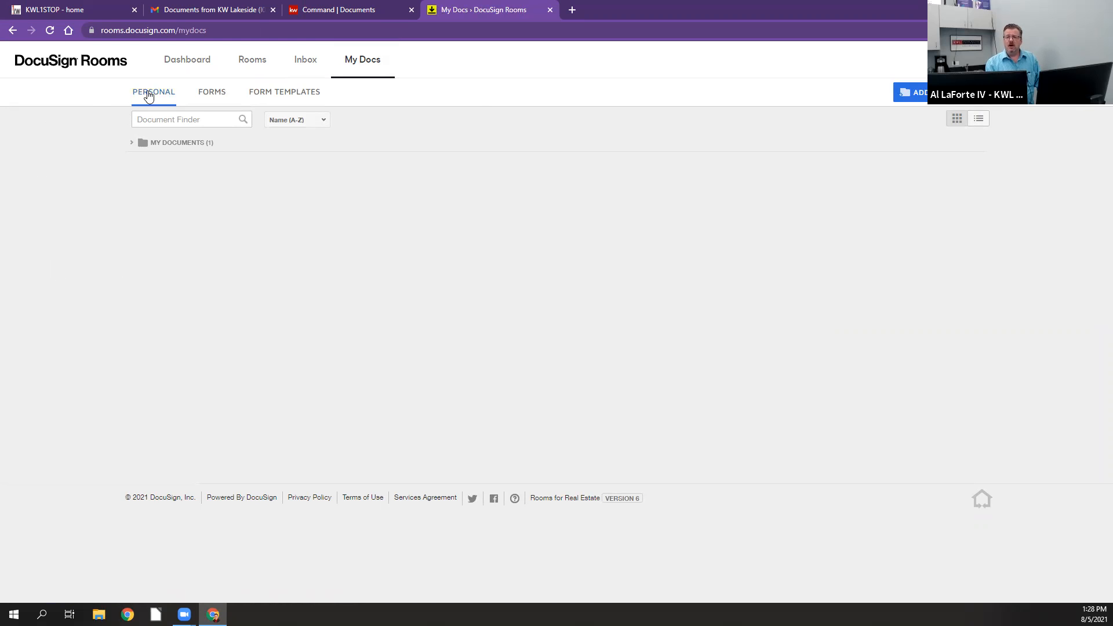
left_click(301, 95)
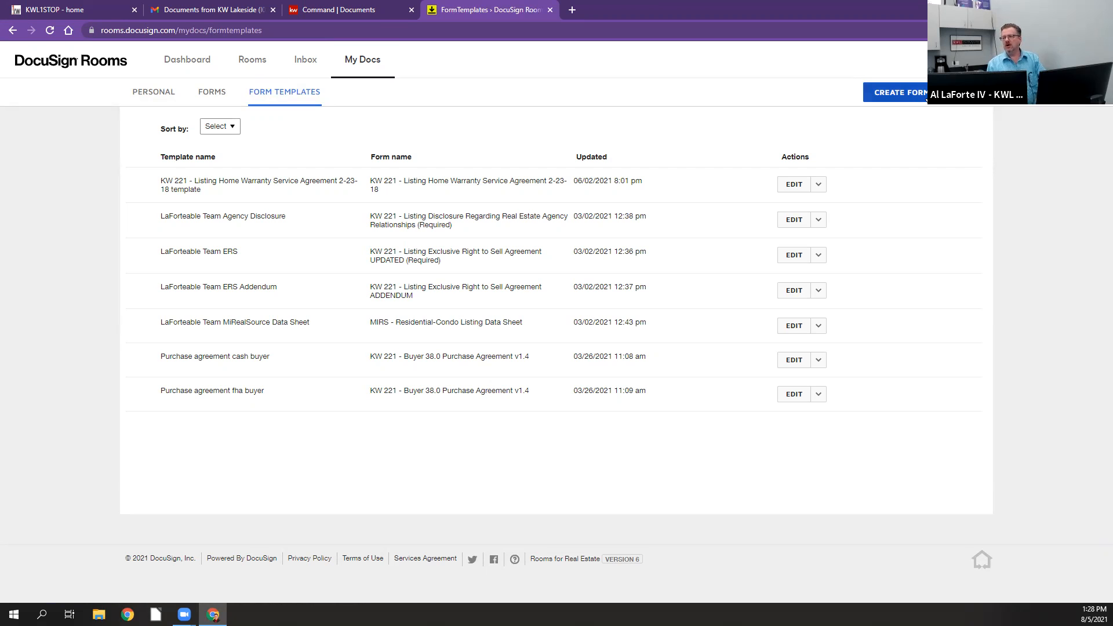
left_click(898, 92)
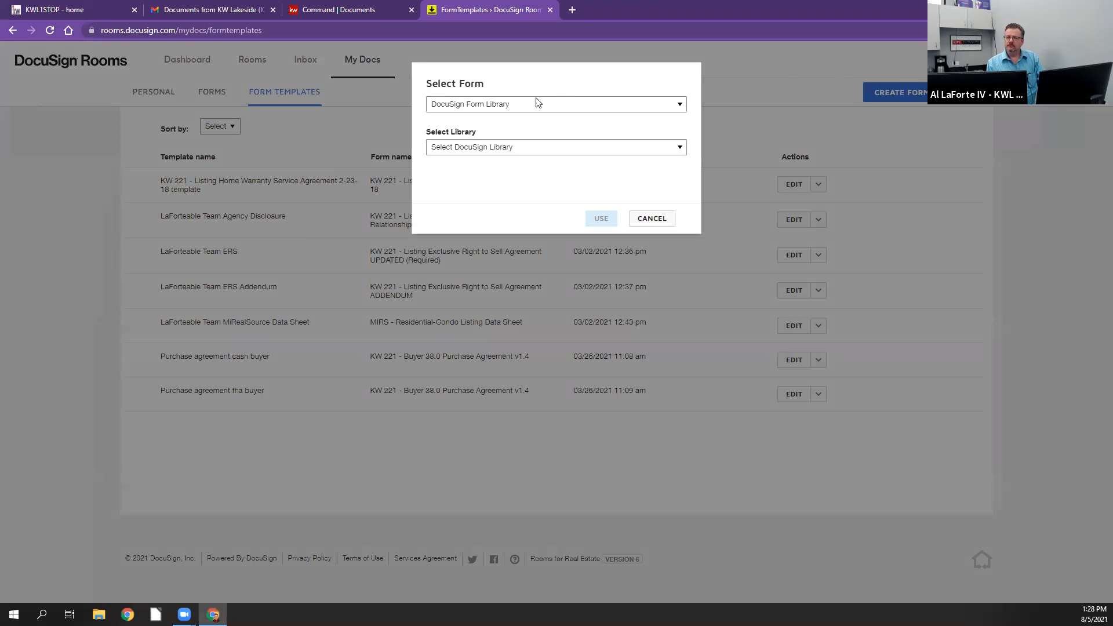
left_click(500, 106)
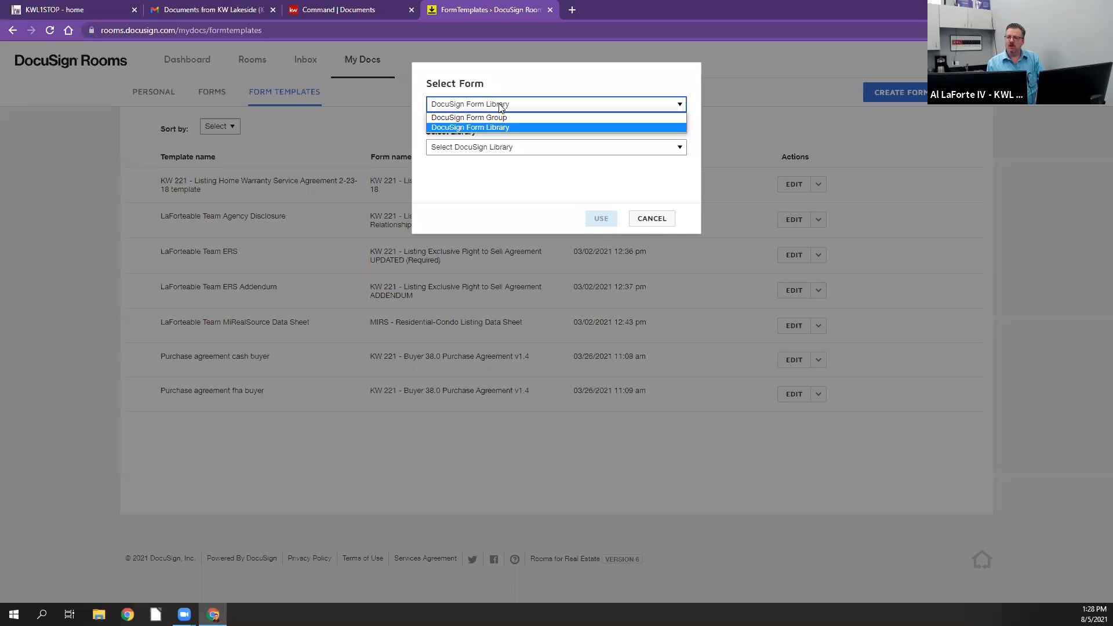
left_click(504, 118)
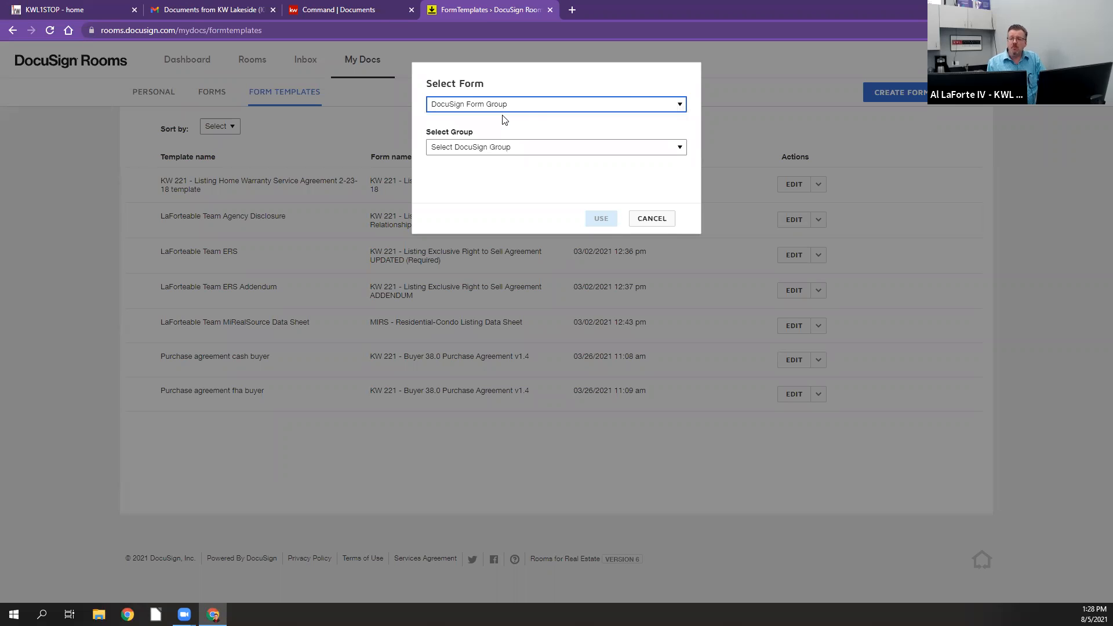
left_click(508, 148)
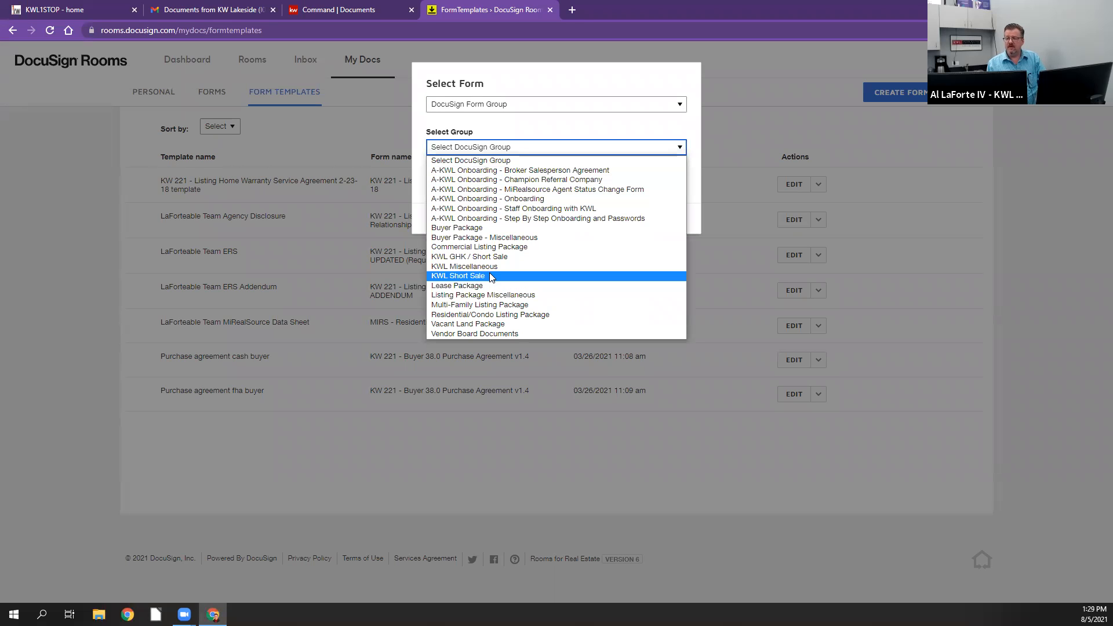
left_click(473, 230)
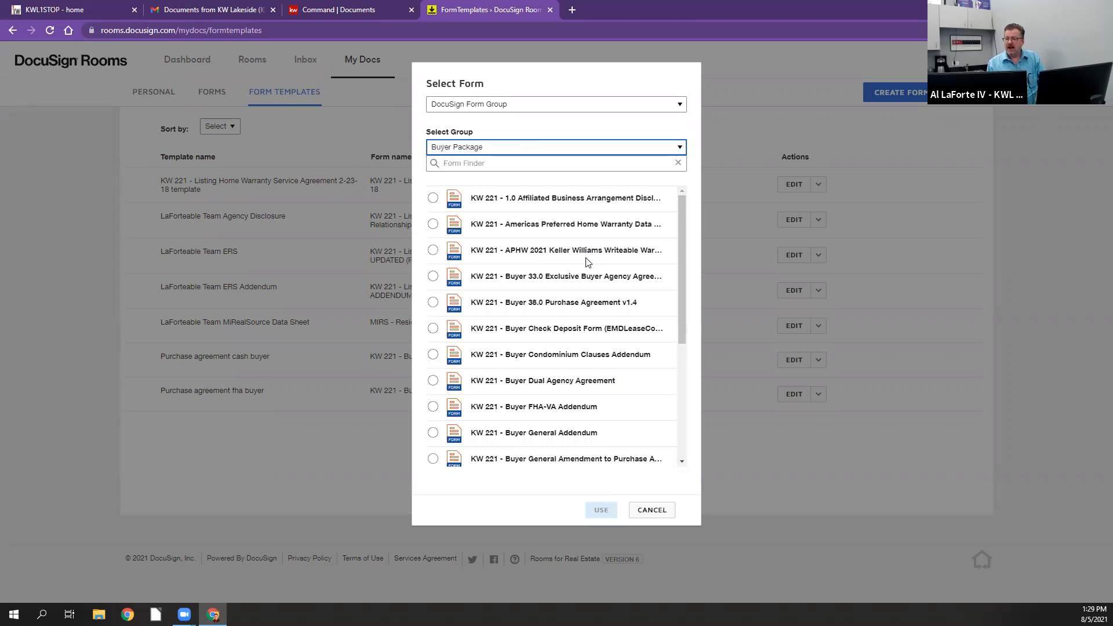
scroll(587, 263, "down", 4)
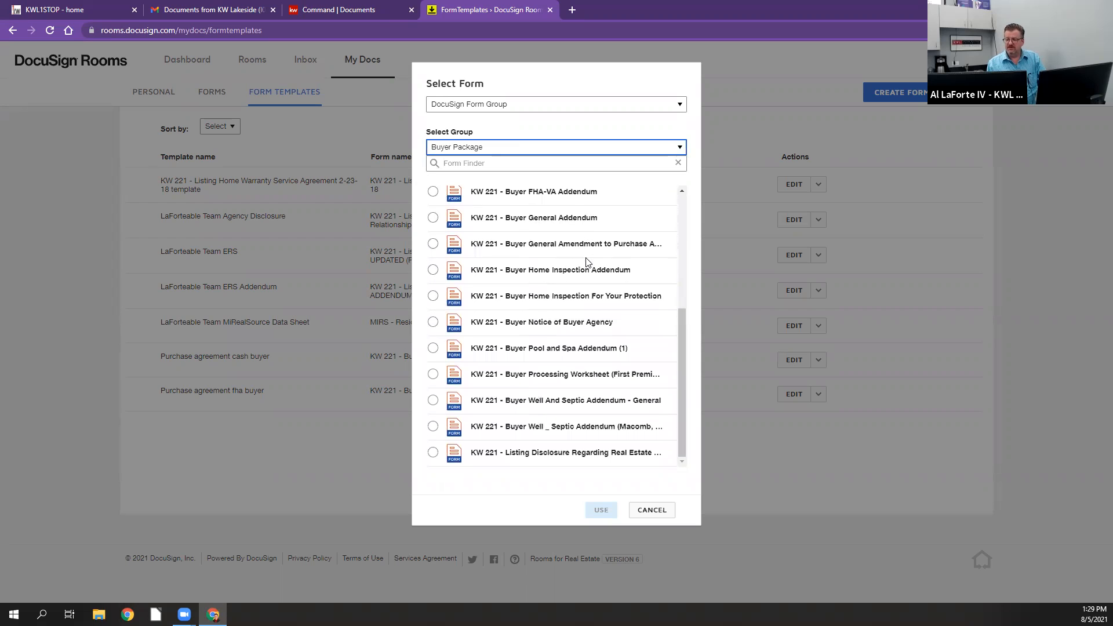
scroll(587, 262, "up", 4)
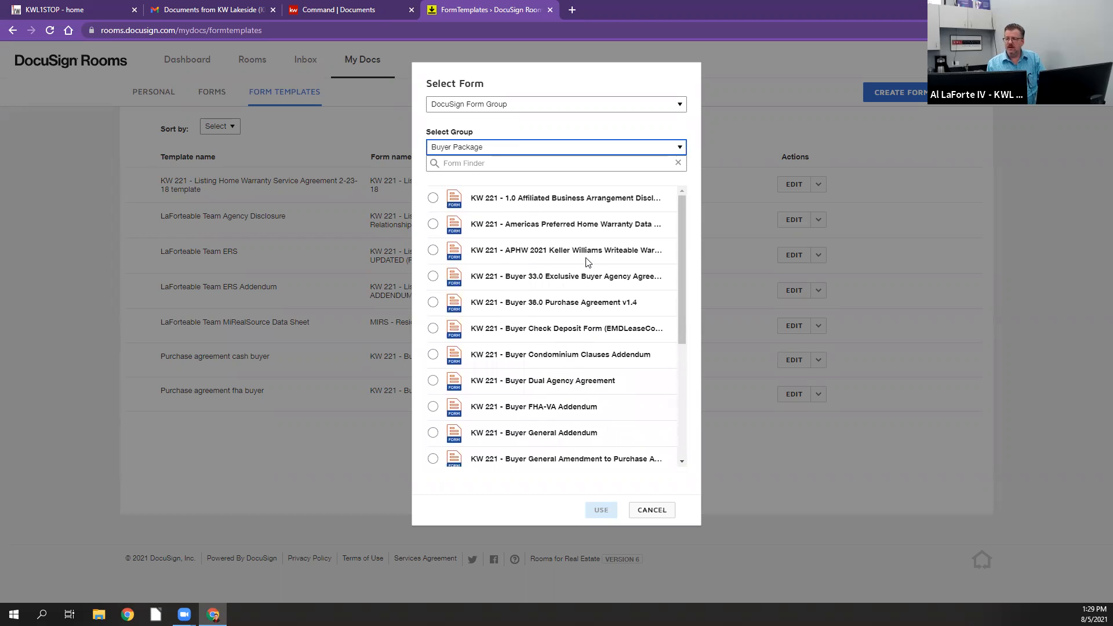
left_click(433, 303)
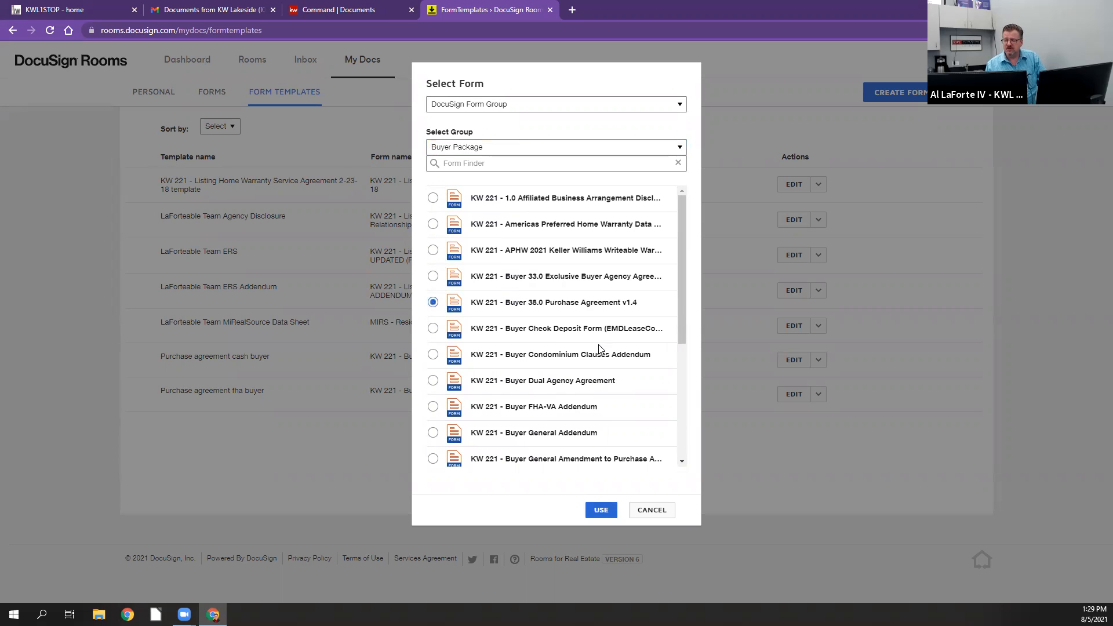
left_click(602, 514)
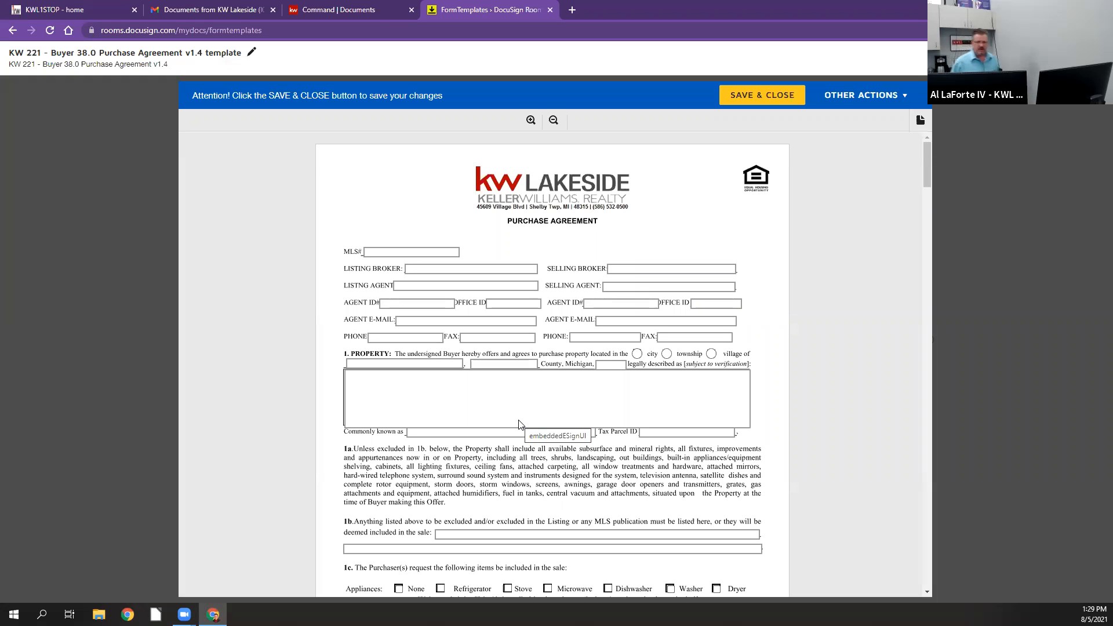
Step: Look over the first page of the new template and rename the template as Purchase Agreement Template
scroll(518, 425, "down", 2)
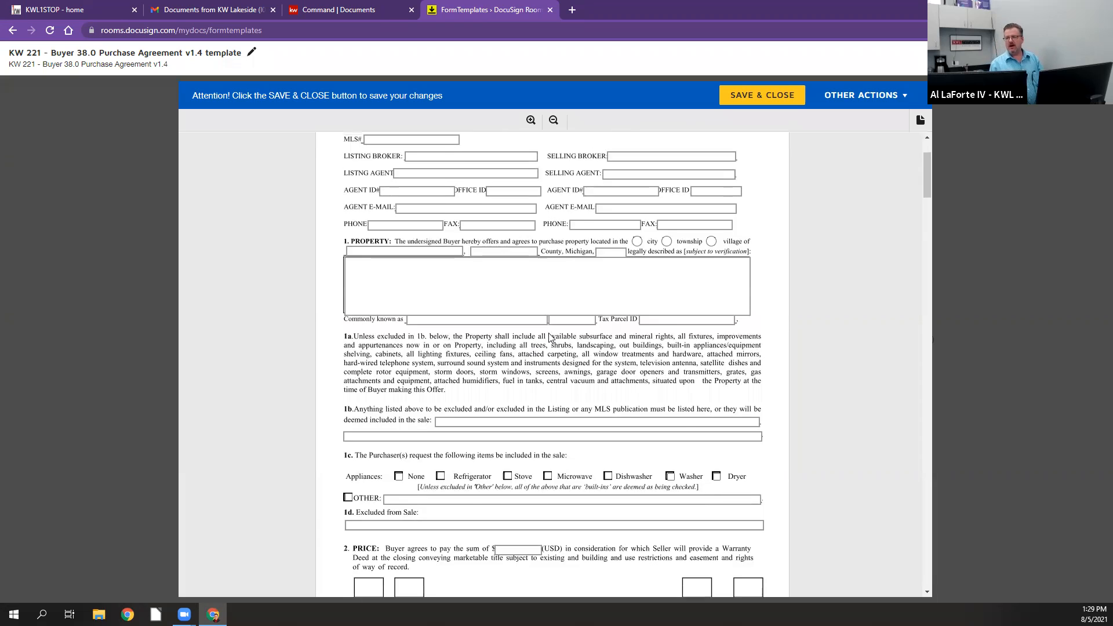
scroll(655, 203, "up", 2)
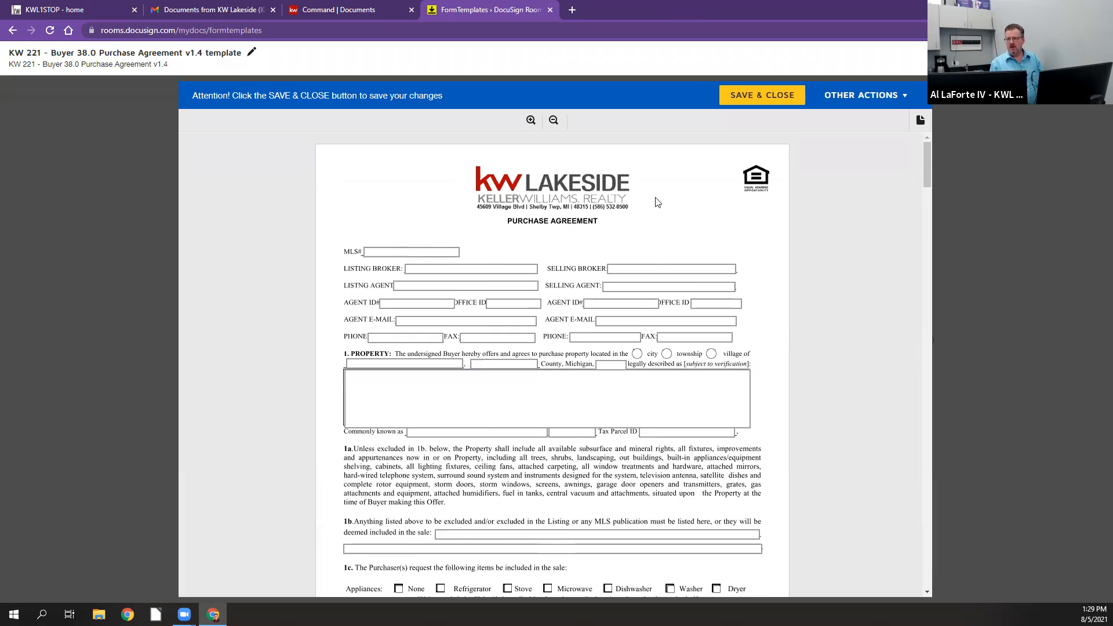
left_click(632, 265)
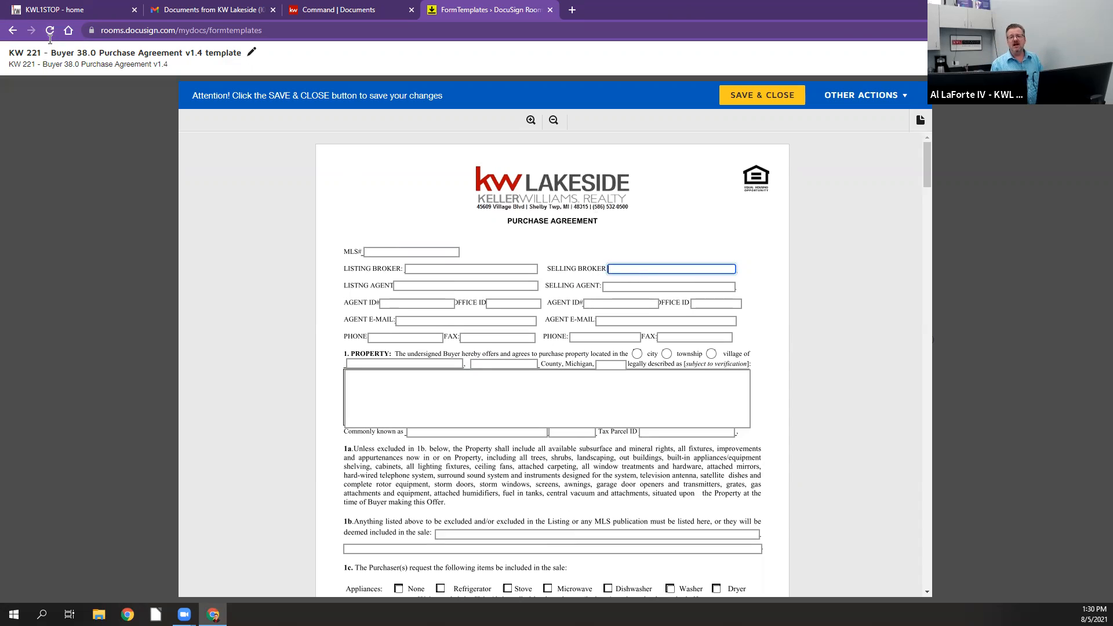
left_click(253, 56)
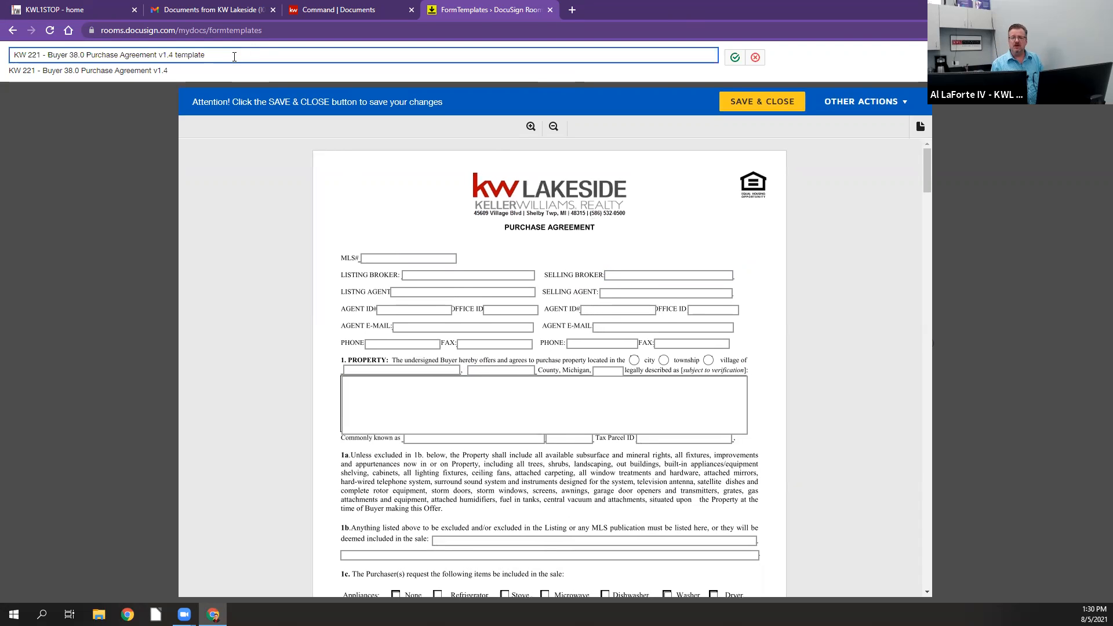
left_click_drag(201, 54, 15, 54)
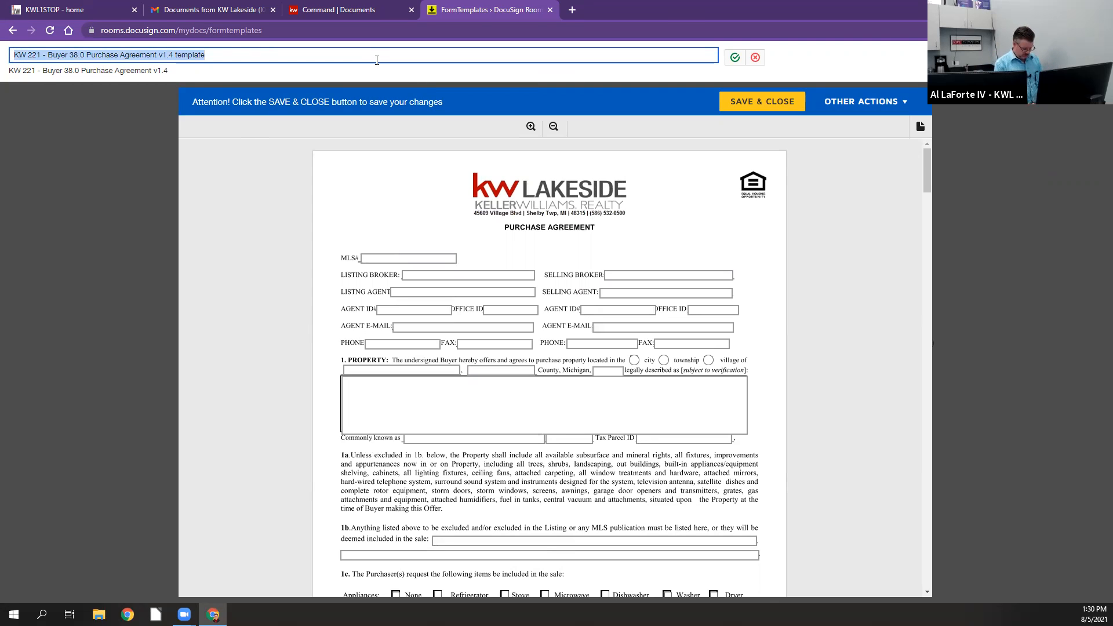
type("Purchas")
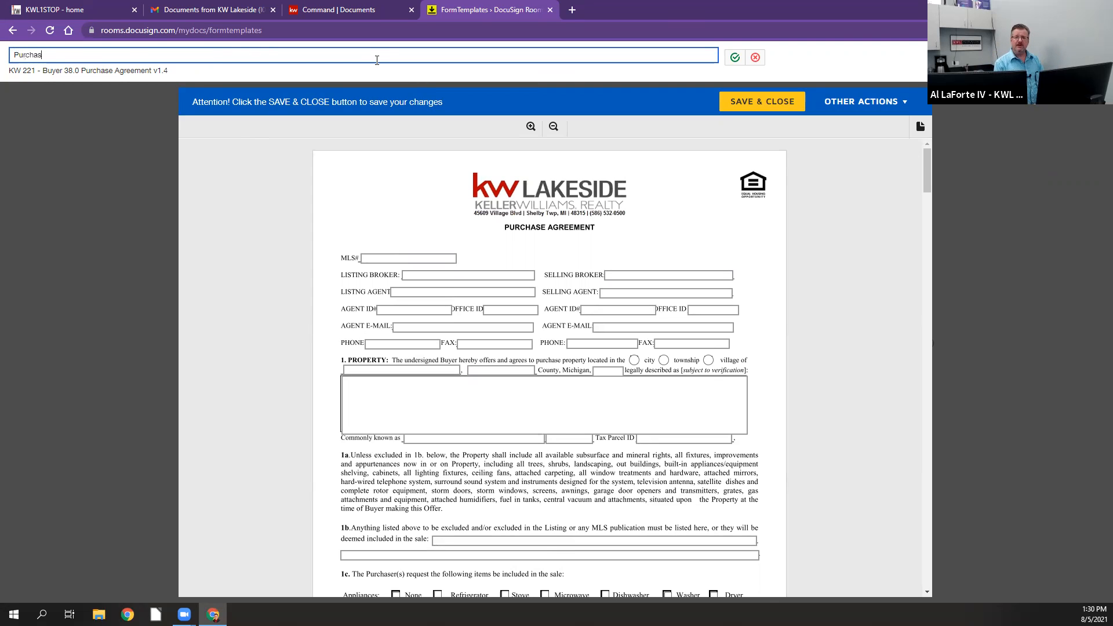
type("e Agreement")
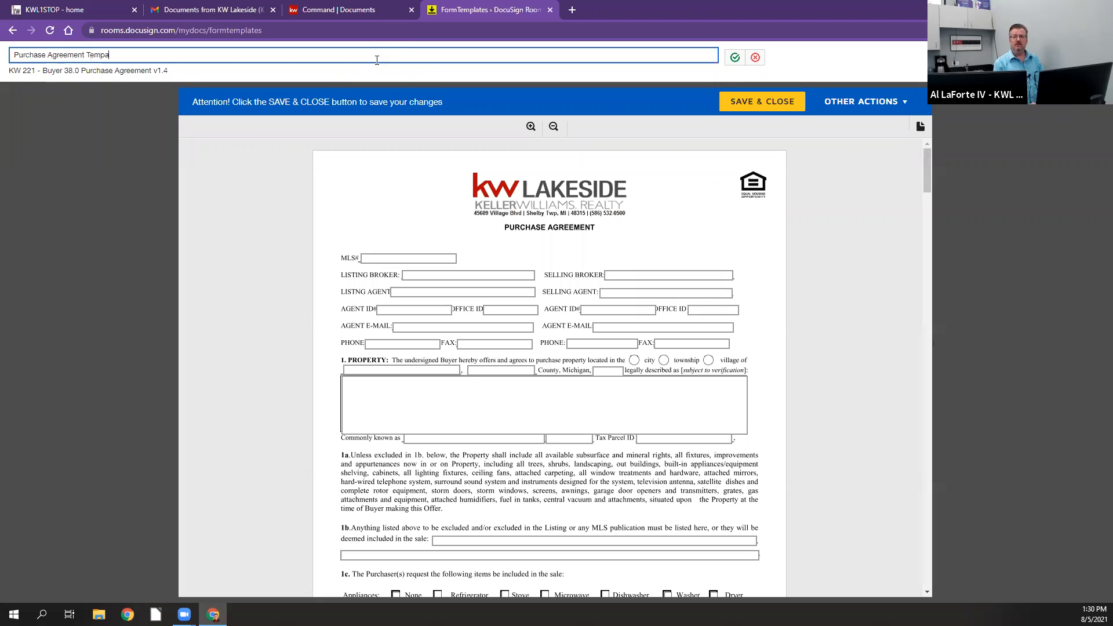
type(" Tempa")
key("BackSpace")
type("late")
left_click(214, 244)
Step: Set the template's selling broker to Keller Williams Lakeside and fill in the selling agent's full name
left_click(663, 274)
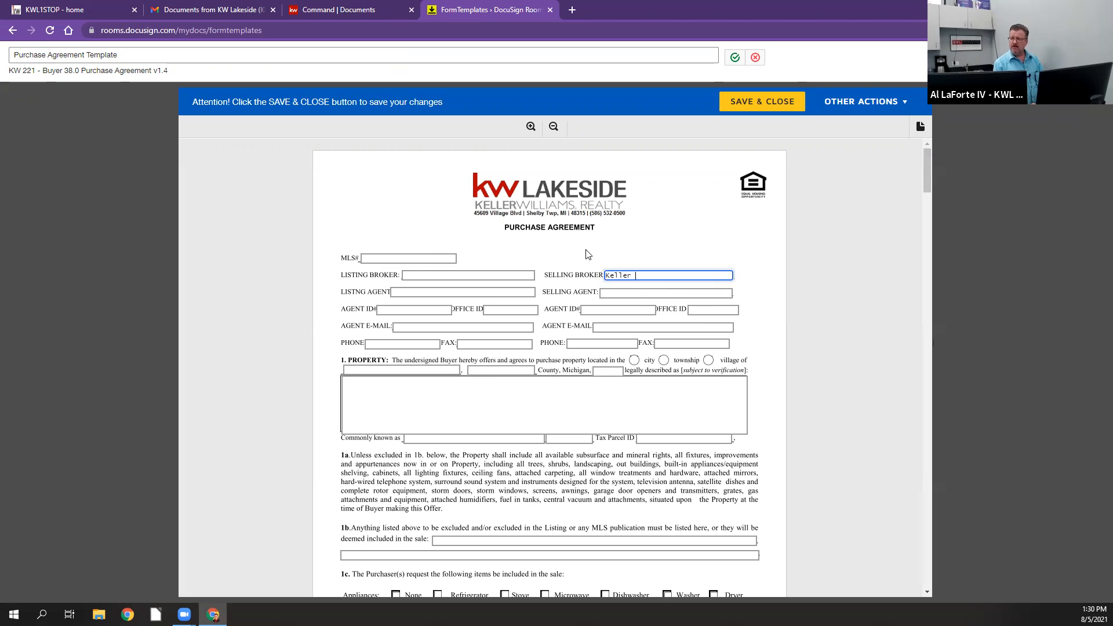
type("side")
key("Tab")
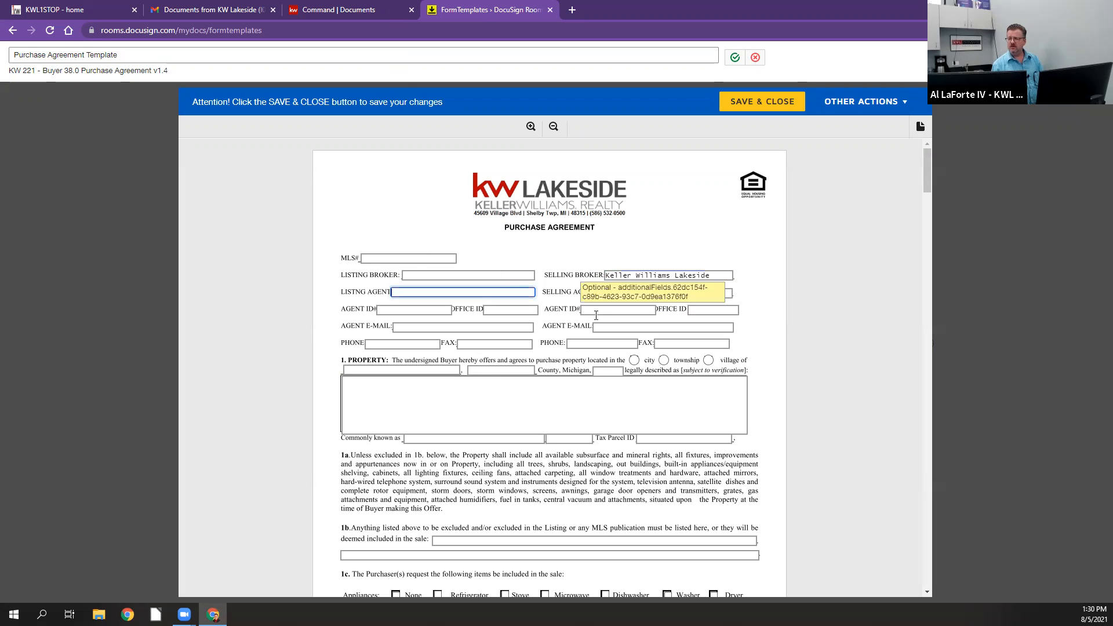
left_click(611, 293)
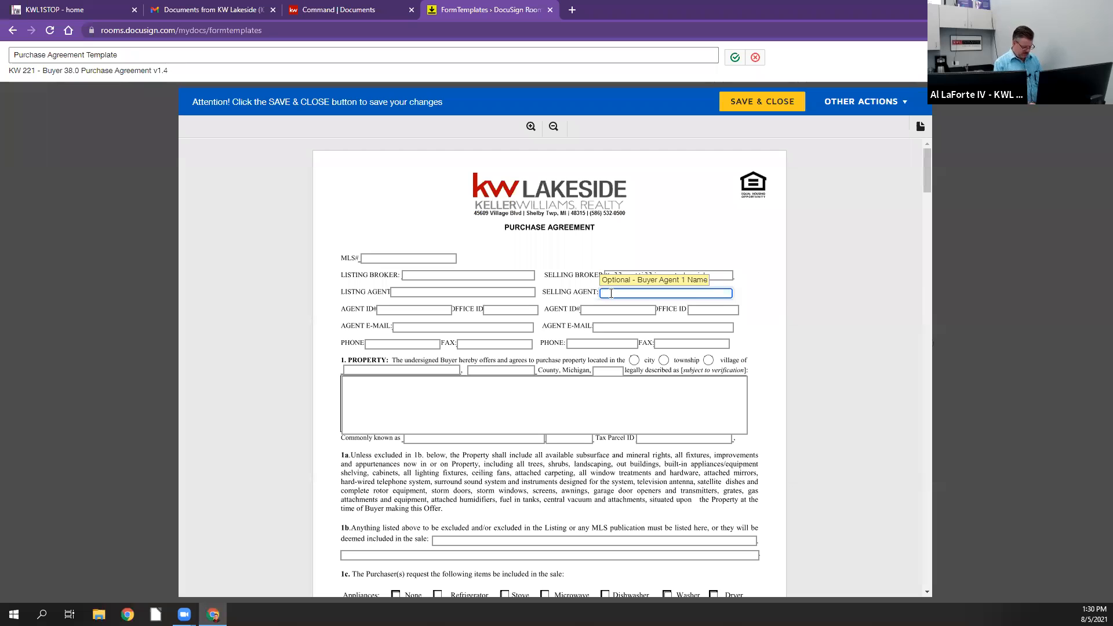
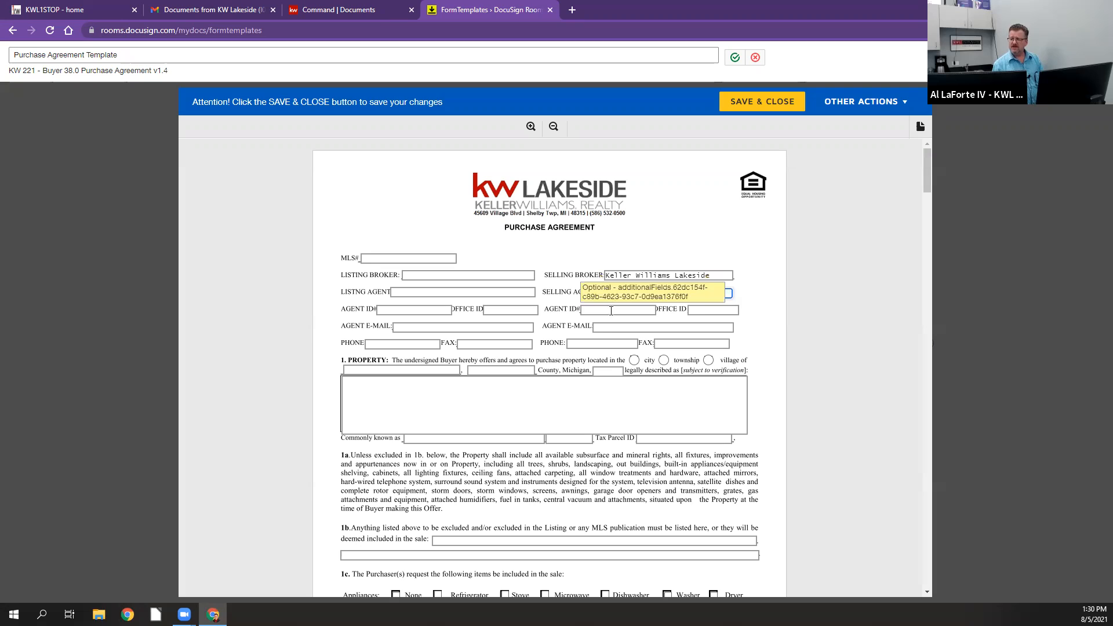
Step: Fill in the selling agent's agent ID, office ID and e-mail address in the template
left_click(611, 311)
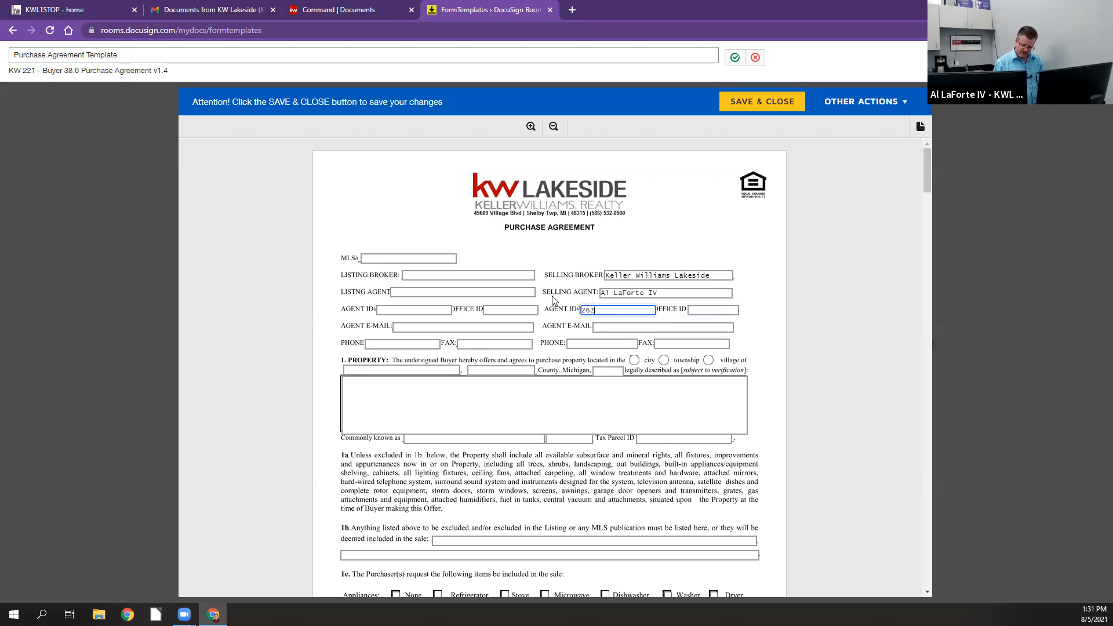
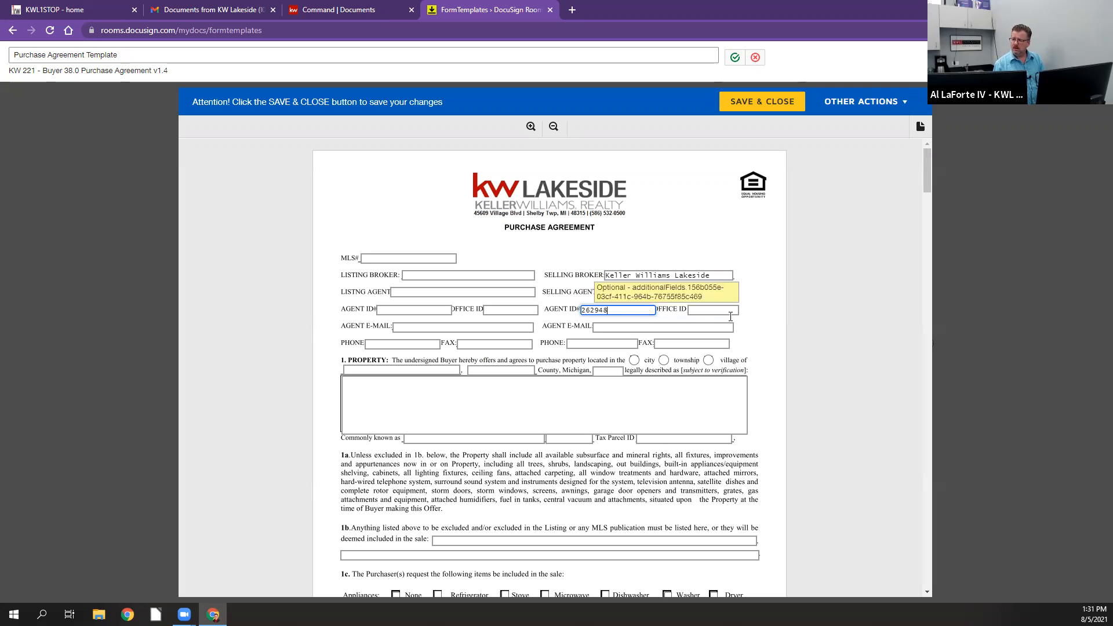
key("Tab")
type("2")
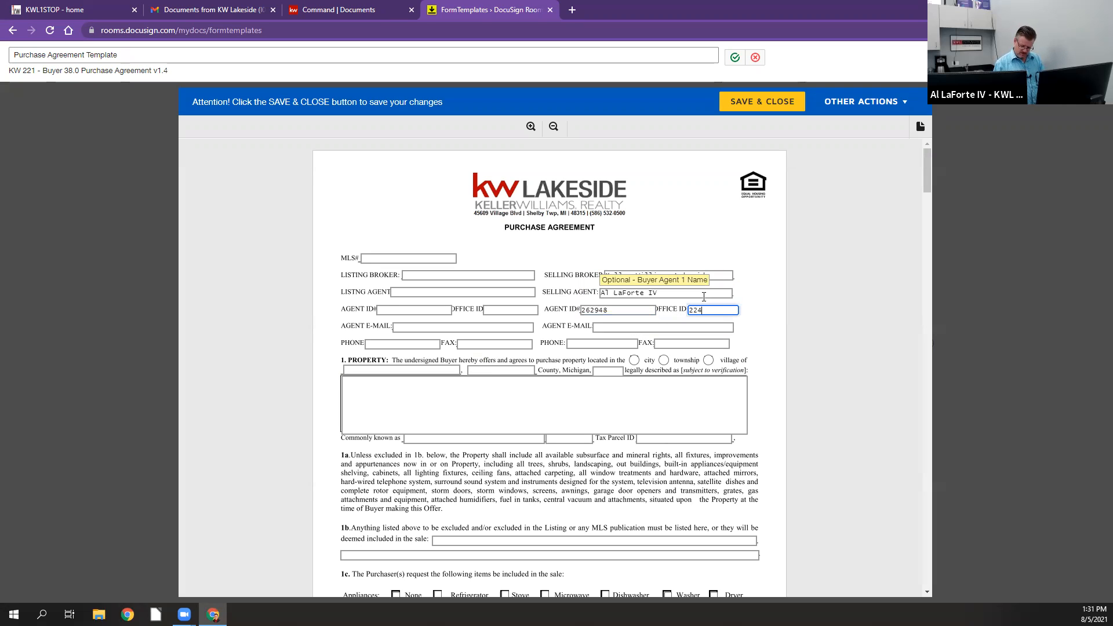
left_click(640, 327)
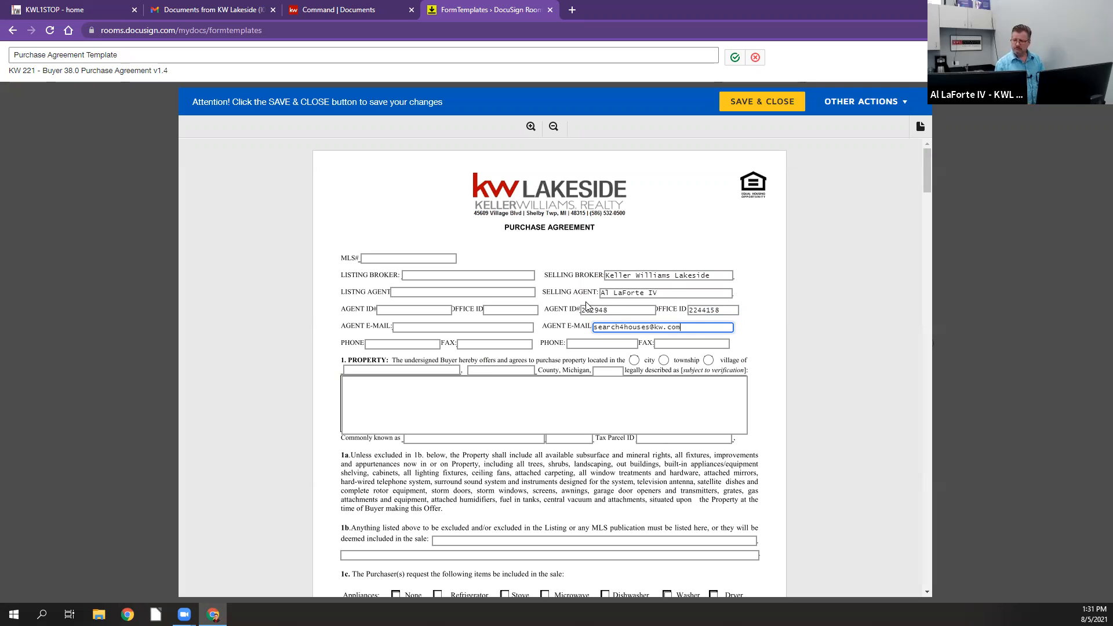
Step: Fill in the selling agent's phone number and look over the rest of the template's first page
left_click(568, 342)
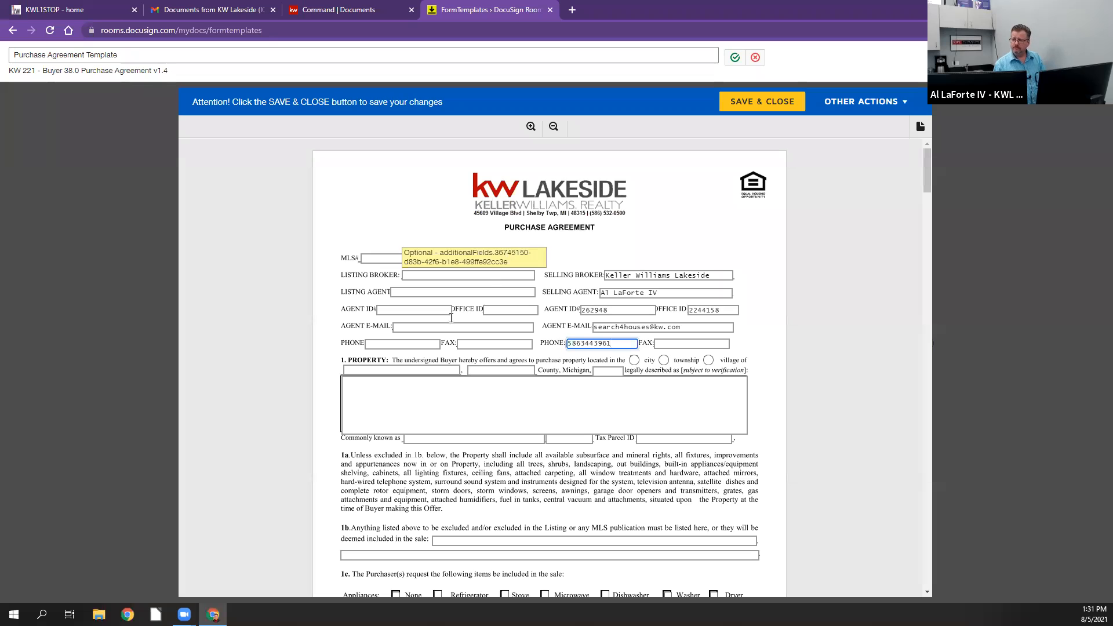
scroll(402, 464, "down", 1)
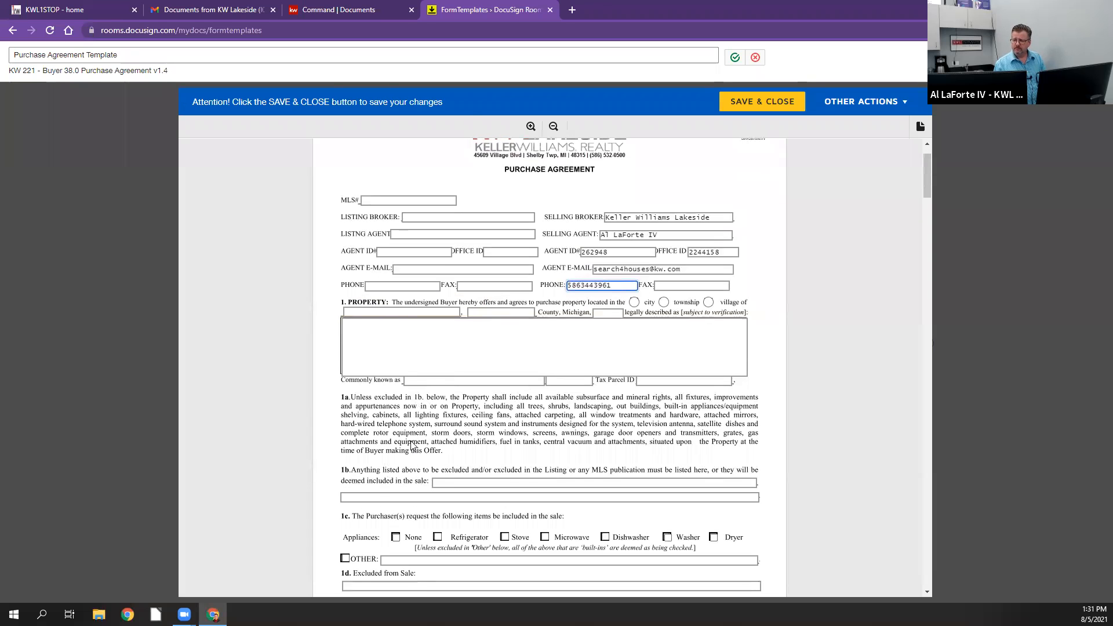
scroll(409, 446, "down", 2)
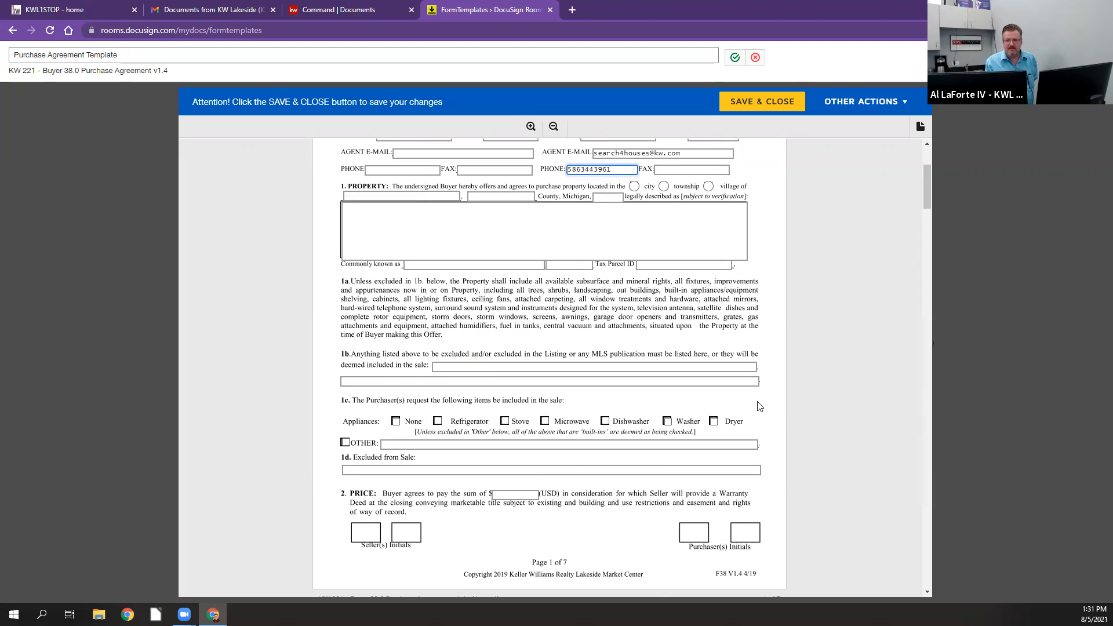
scroll(760, 405, "up", 1)
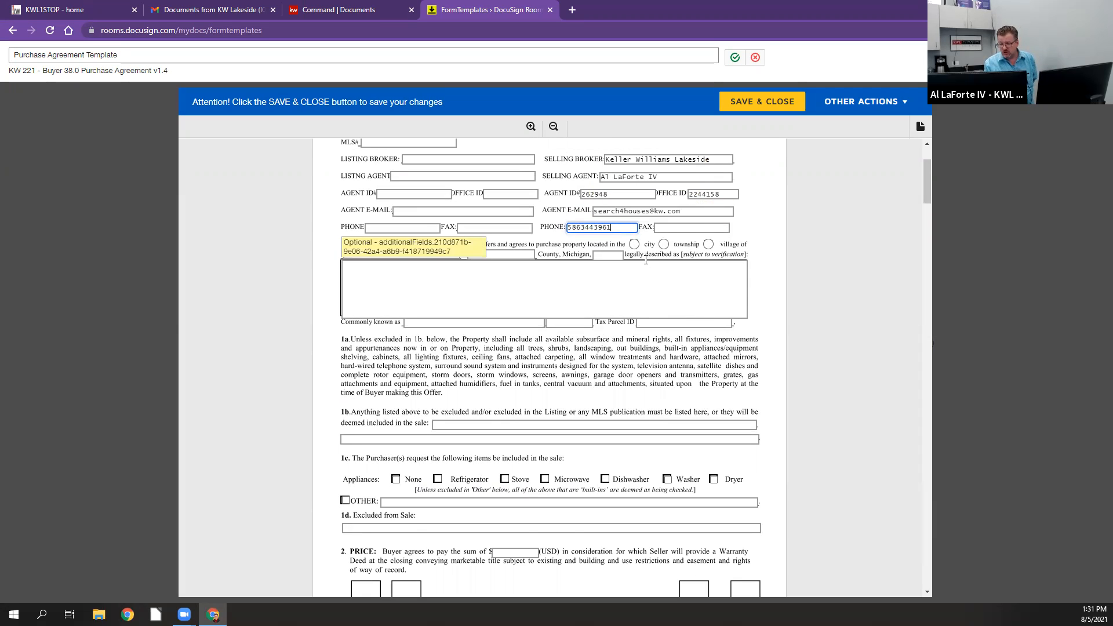
Step: Mark 3a Cash Sale as the method of payment on the second page of the template
scroll(645, 259, "down", 2)
scroll(645, 259, "down", 4)
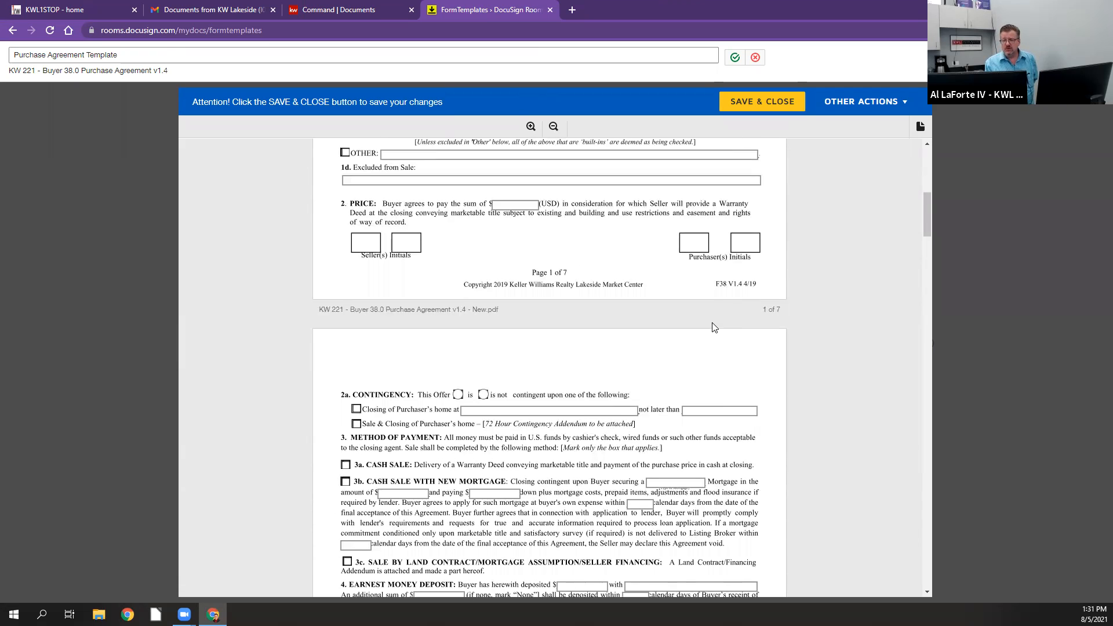
scroll(713, 328, "down", 4)
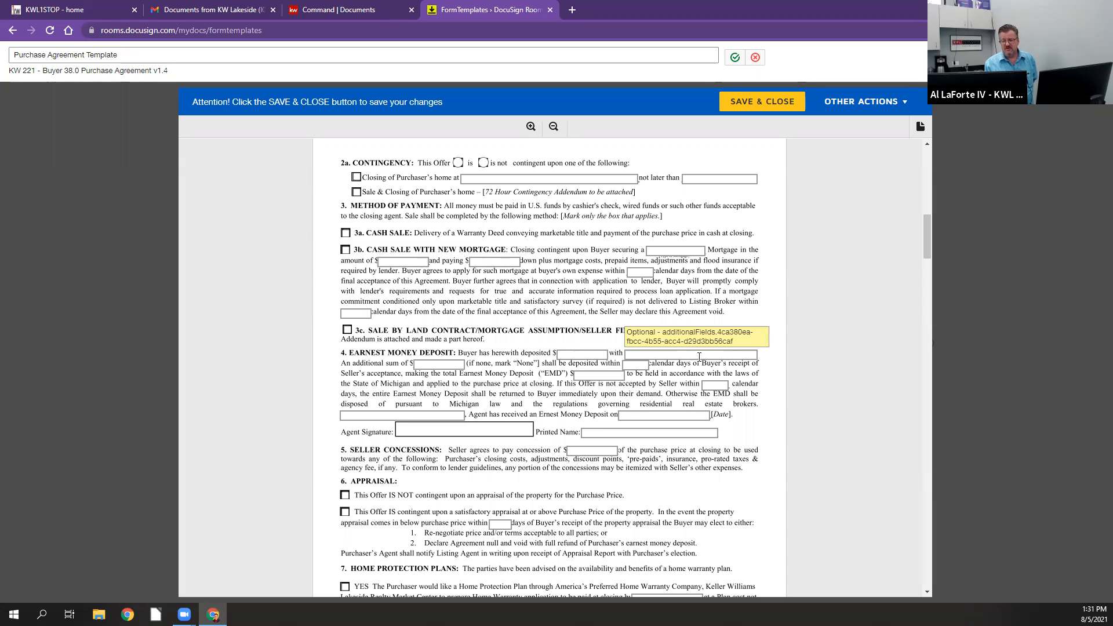
scroll(699, 356, "down", 3)
scroll(699, 356, "up", 5)
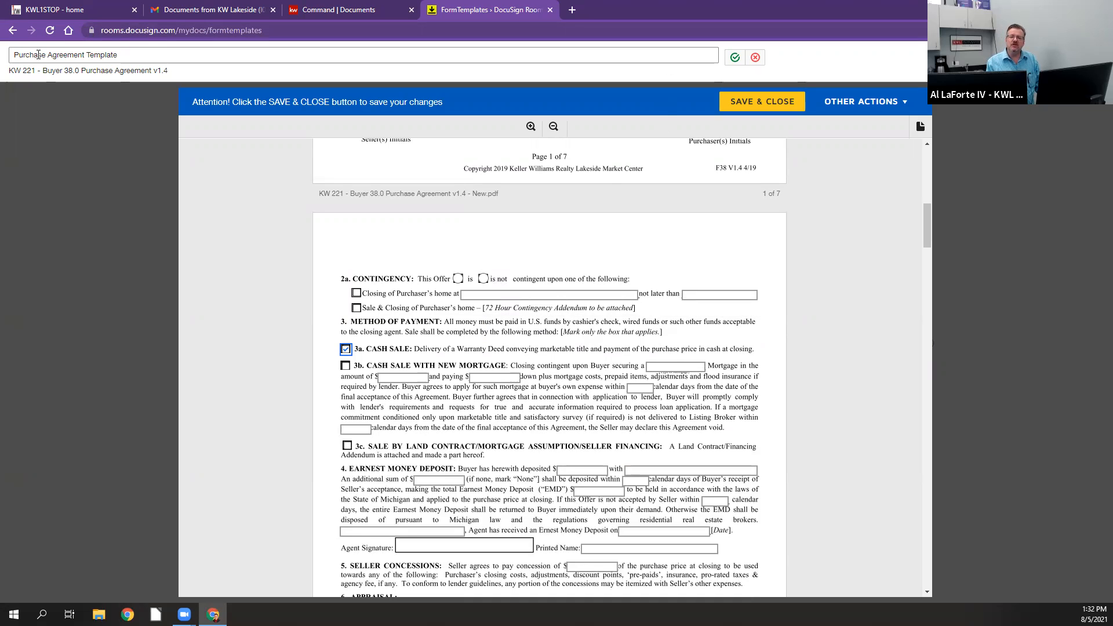
Step: Rename the template as 1 Purchase Agreement Cash Template
left_click(14, 54)
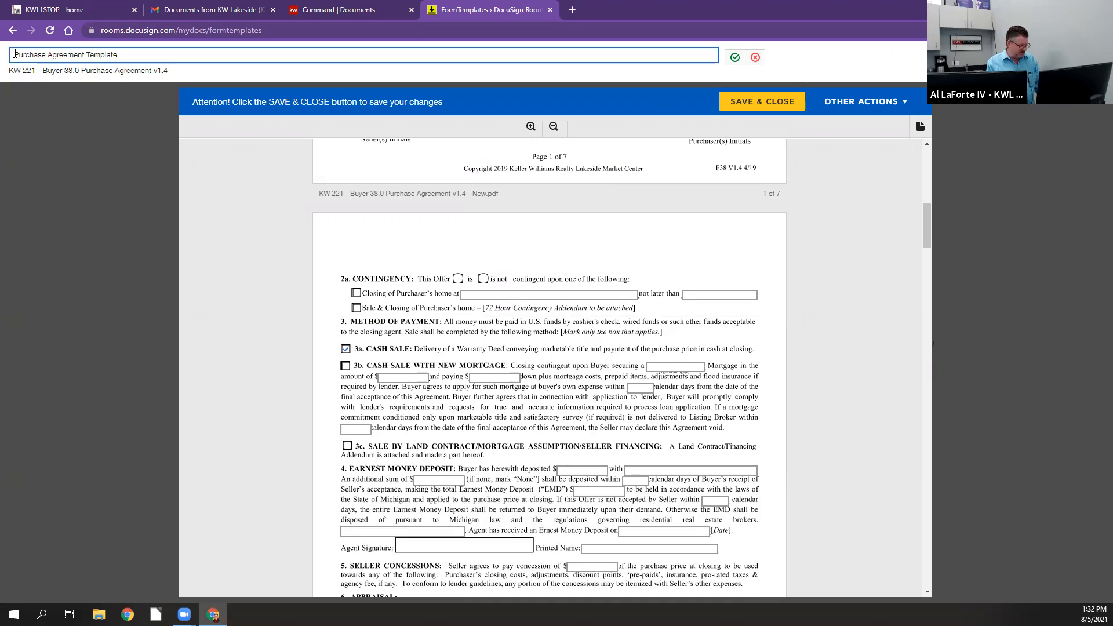
type("1")
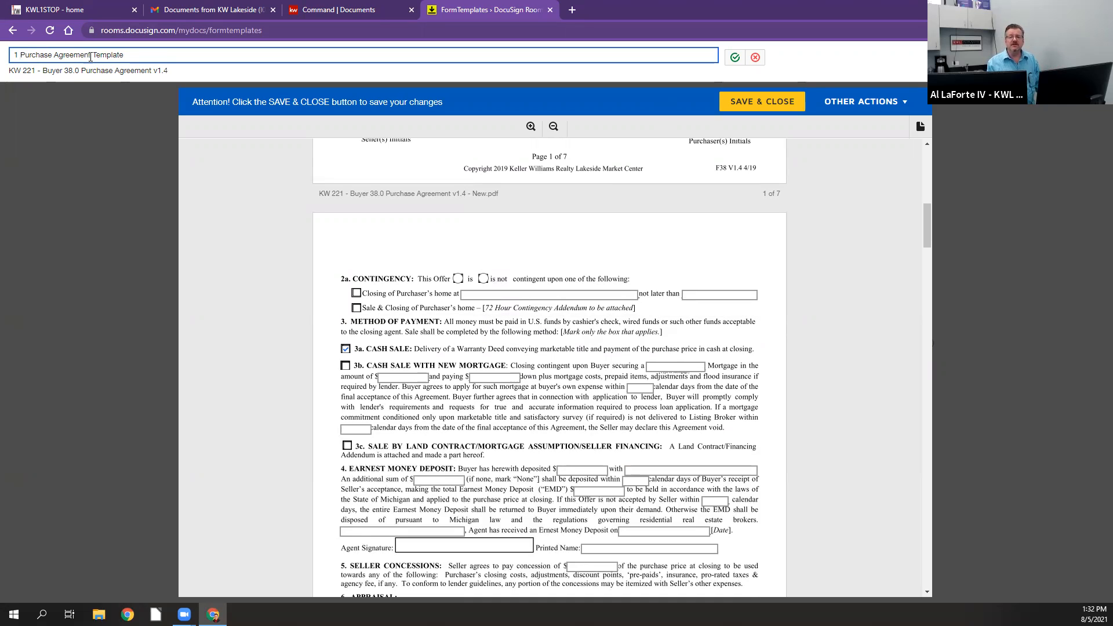
left_click(93, 55)
type("Cash")
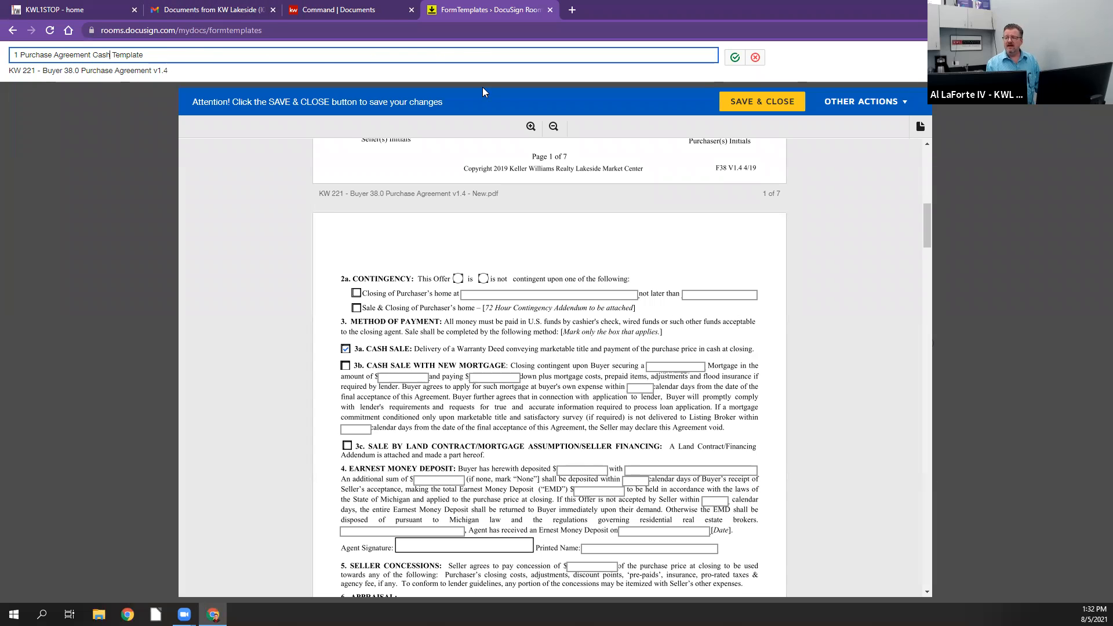
left_click(735, 58)
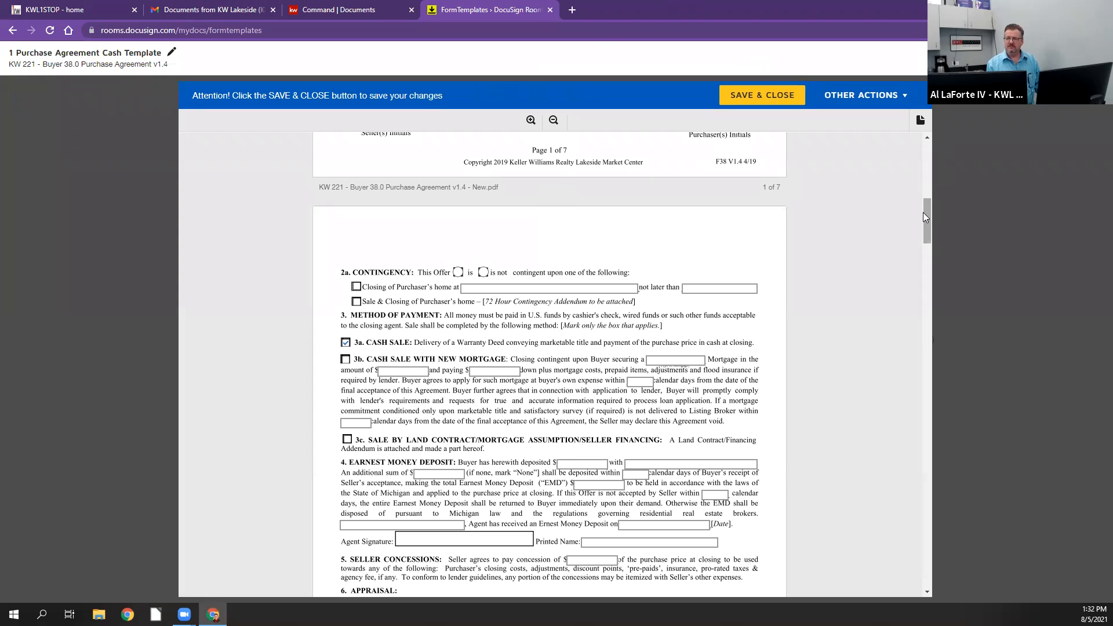
Step: Mark in section 9 that the purchaser intends on using First Premier Title Agency for mortgage title insurance
scroll(899, 169, "down", 2)
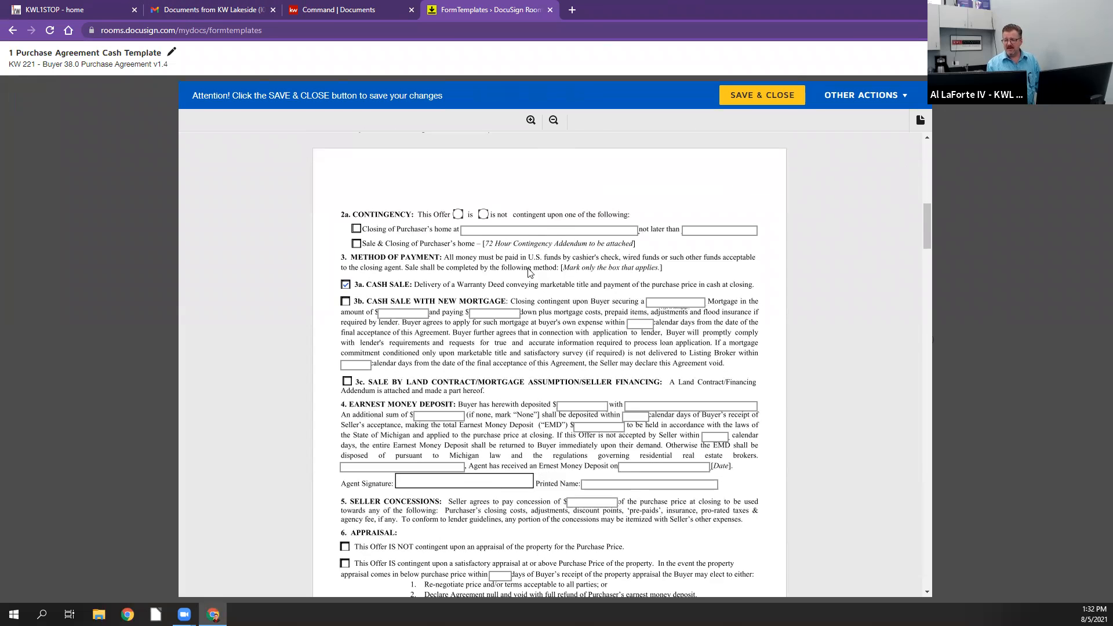
scroll(526, 269, "down", 2)
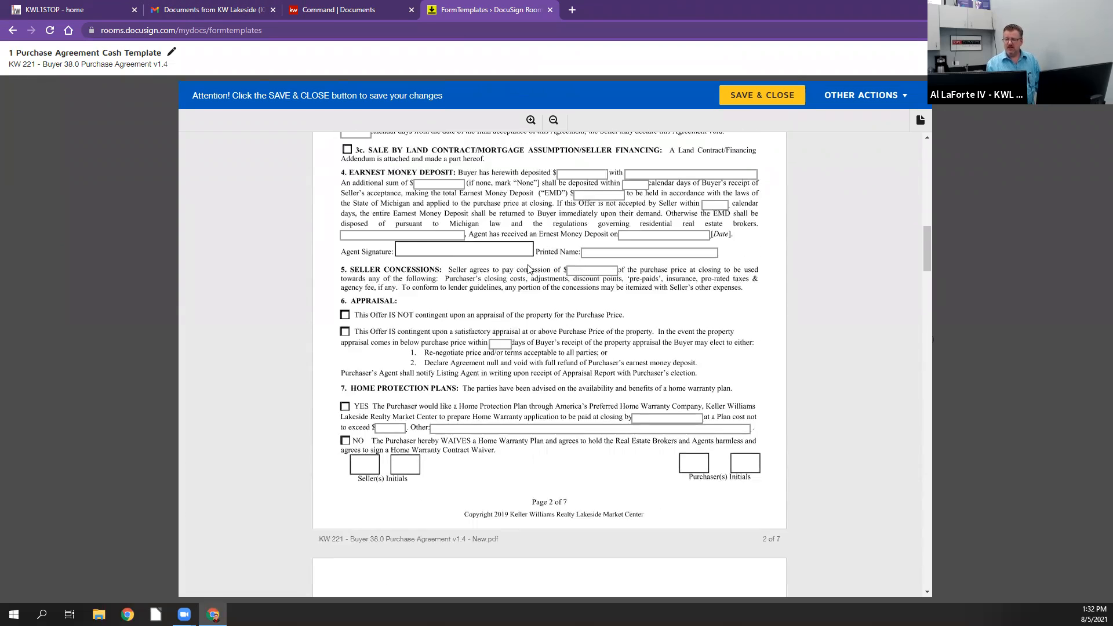
scroll(528, 268, "down", 5)
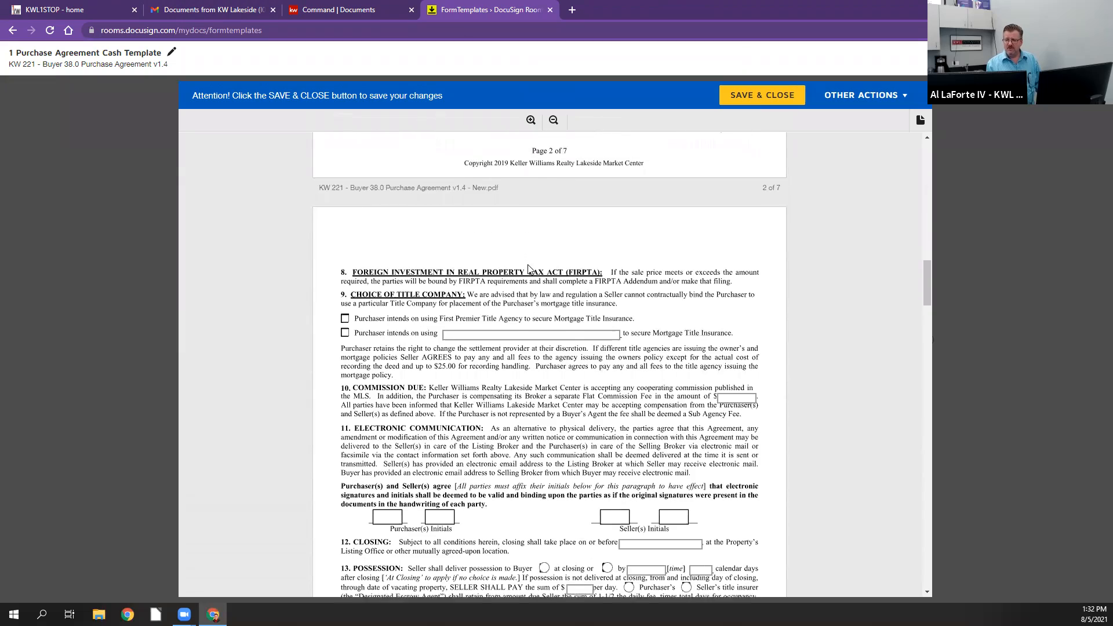
scroll(528, 268, "down", 2)
scroll(638, 273, "down", 2)
scroll(637, 272, "up", 3)
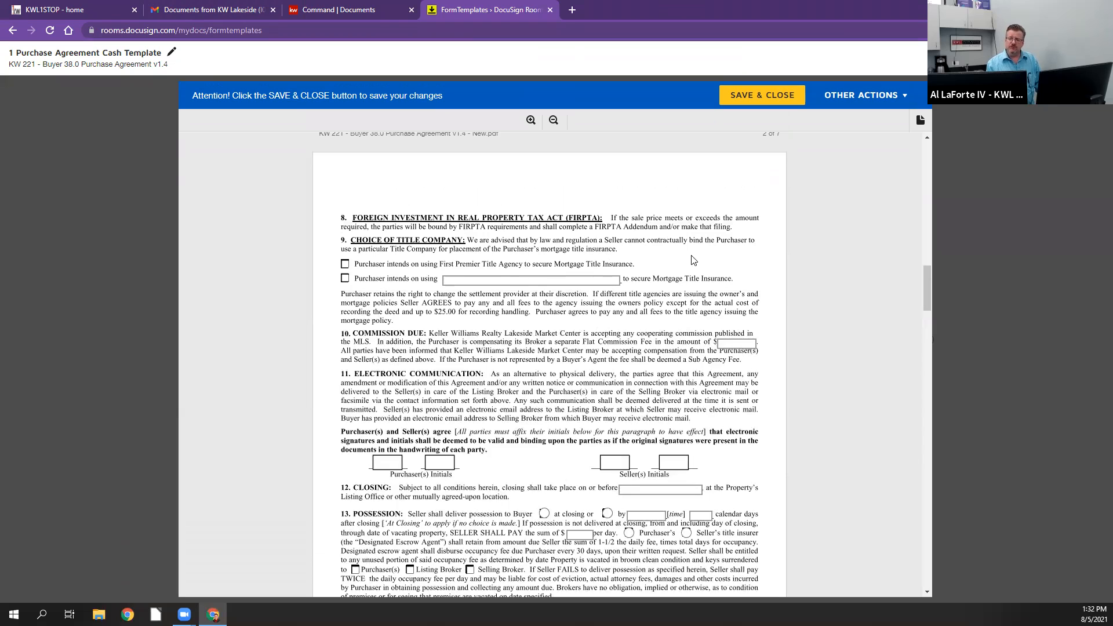
left_click(346, 265)
Step: Mark options A, With Seller Disclosure, and C, With Lead Base Paint Disclosure, in section 24
scroll(453, 333, "down", 1)
scroll(453, 333, "down", 4)
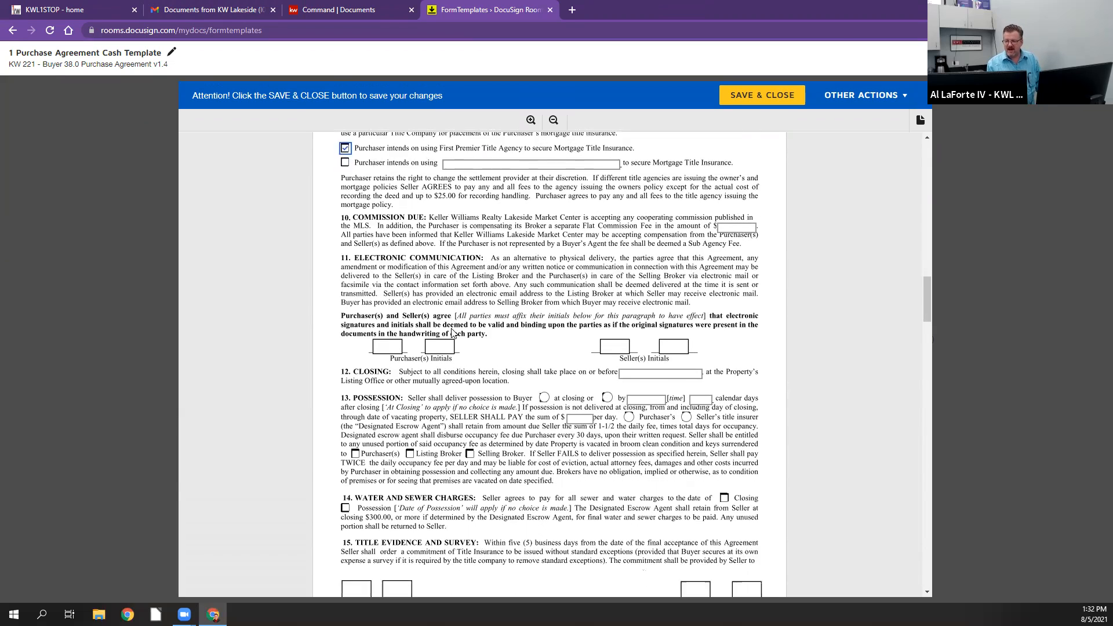
scroll(451, 327, "down", 12)
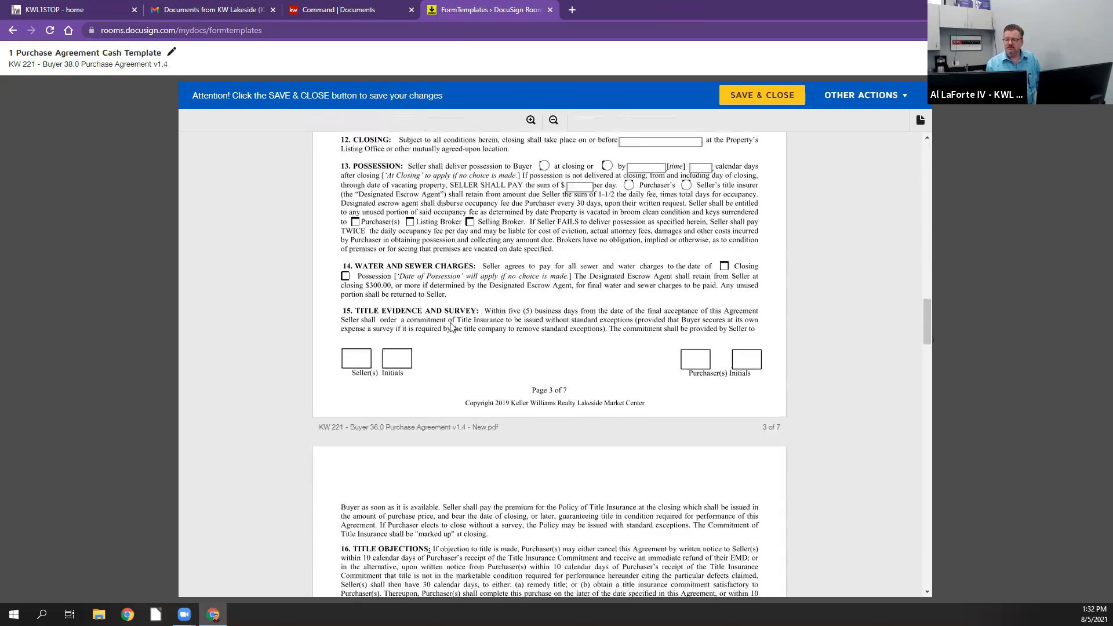
scroll(452, 328, "down", 4)
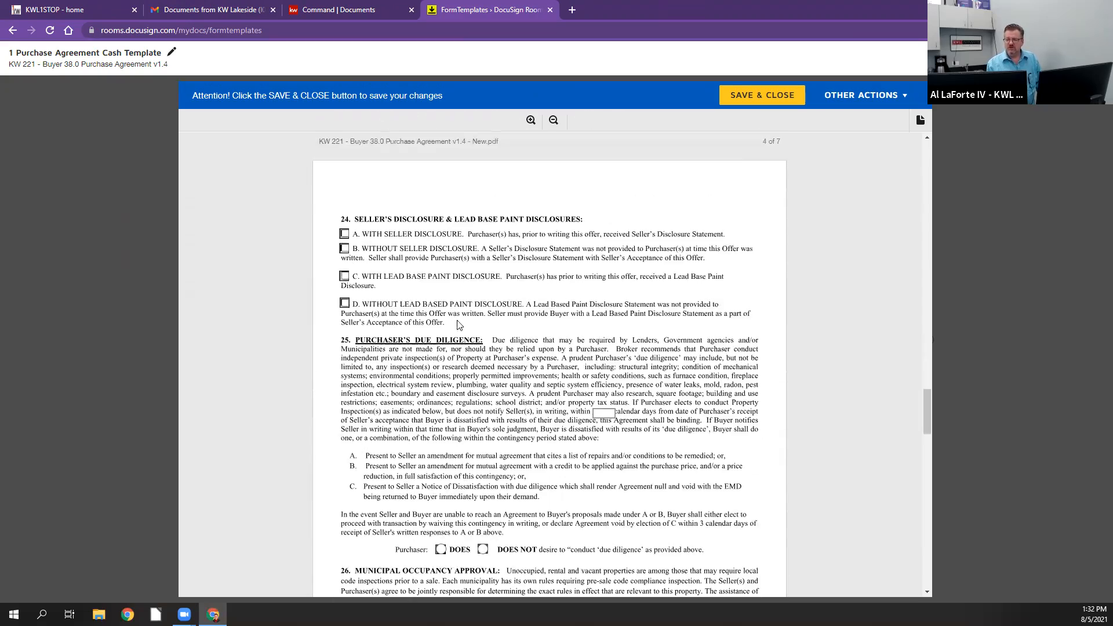
scroll(568, 329, "down", 1)
scroll(568, 330, "up", 1)
left_click(344, 234)
left_click(344, 276)
Step: Fill in the witnessing agent's full name under section 39 on the last page, and save and close the template
scroll(692, 337, "down", 2)
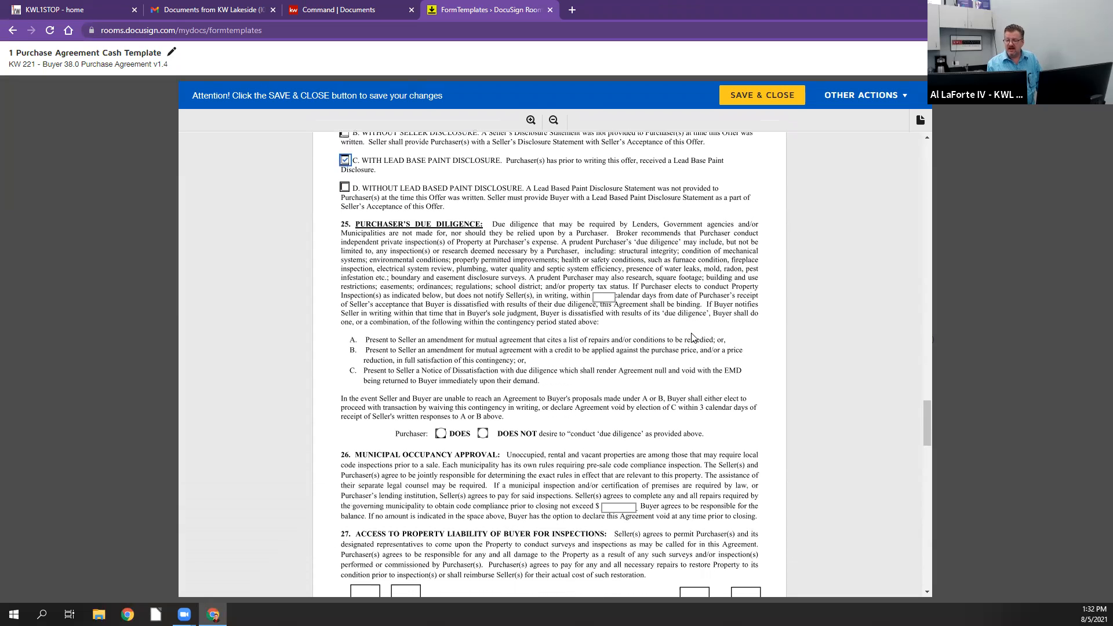
scroll(692, 337, "down", 9)
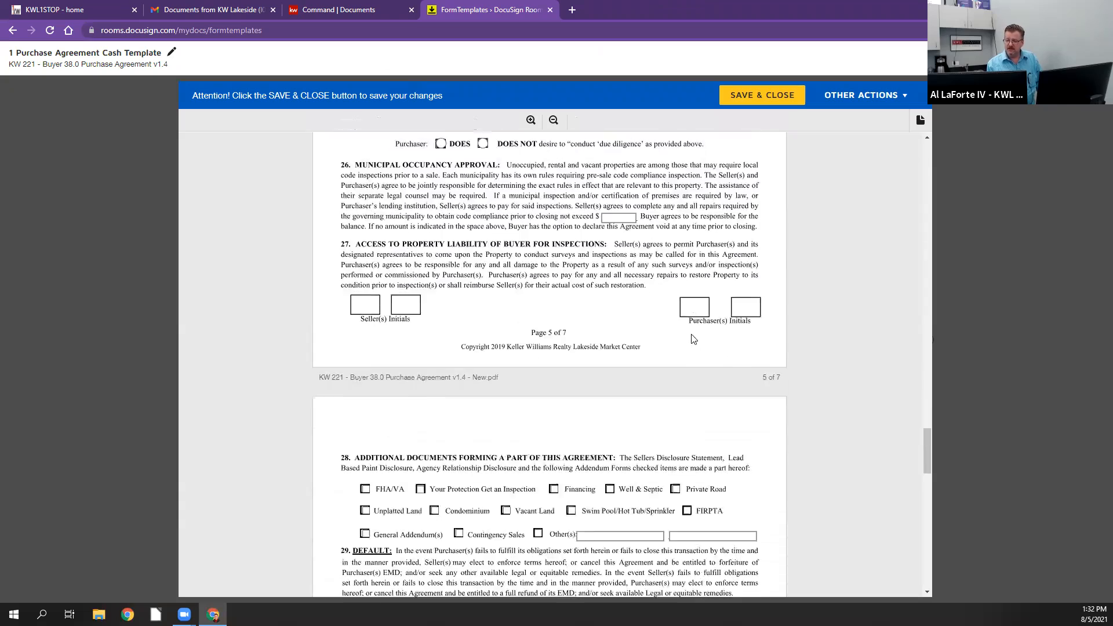
scroll(691, 338, "down", 10)
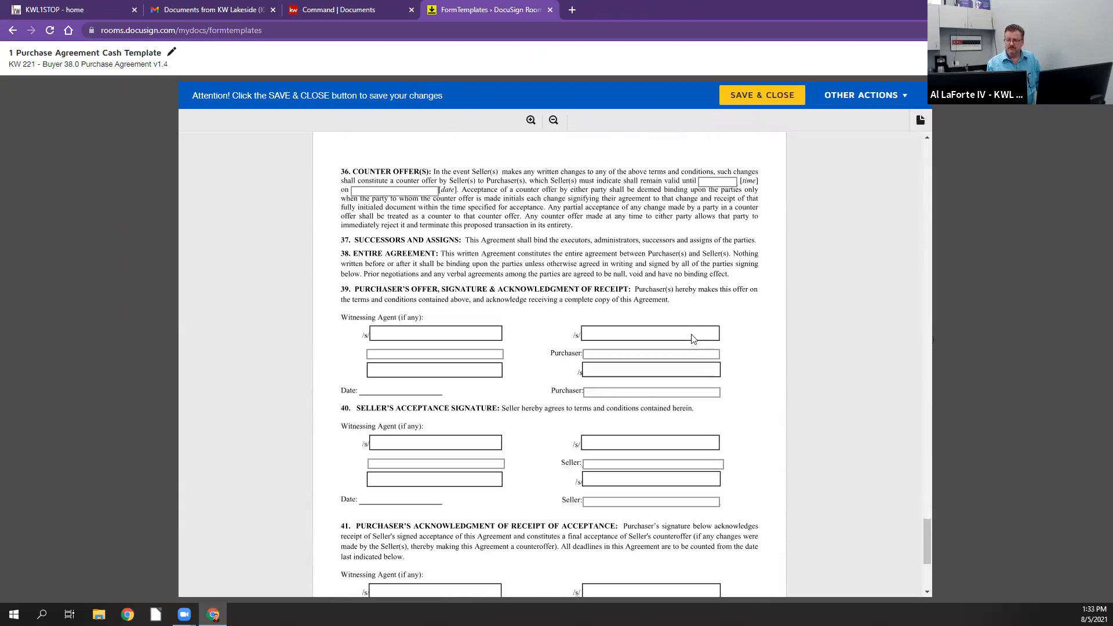
scroll(641, 324, "down", 5)
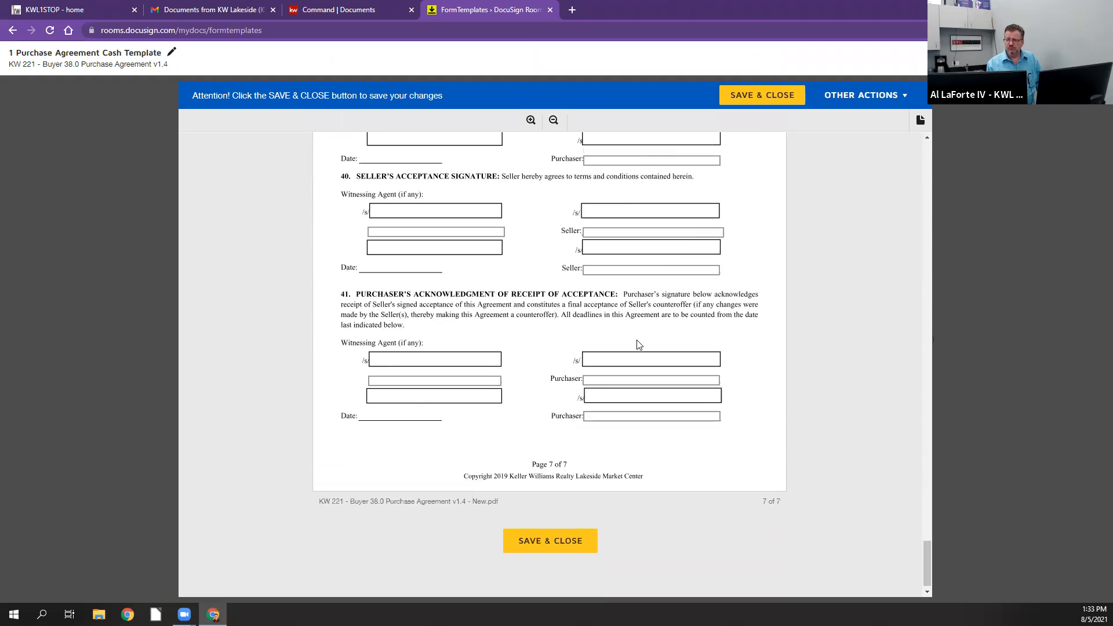
scroll(580, 342, "up", 4)
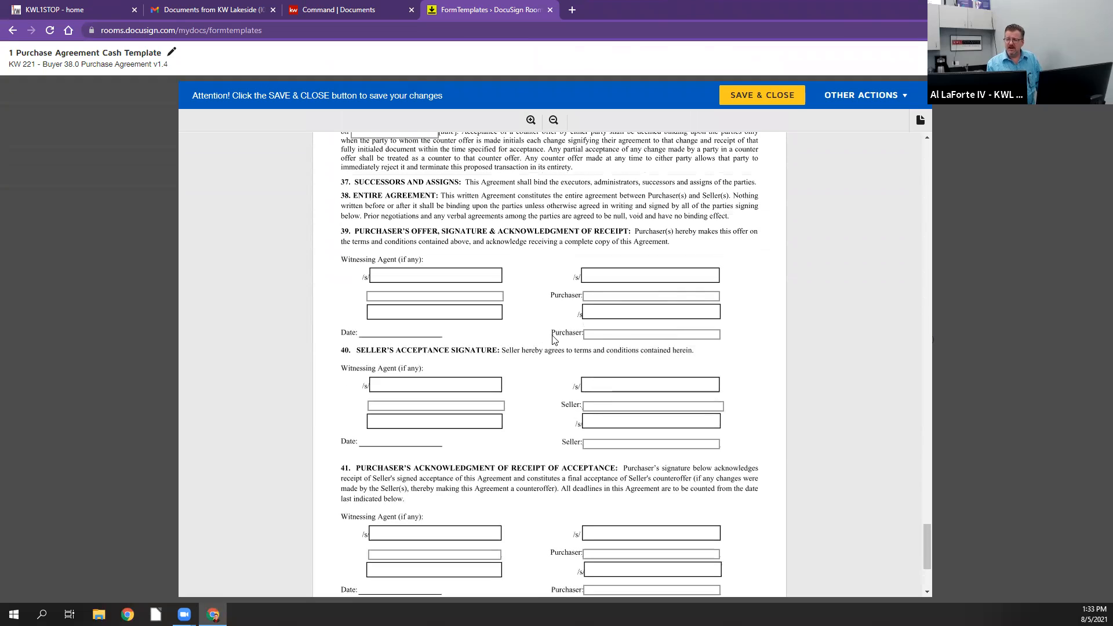
left_click(409, 299)
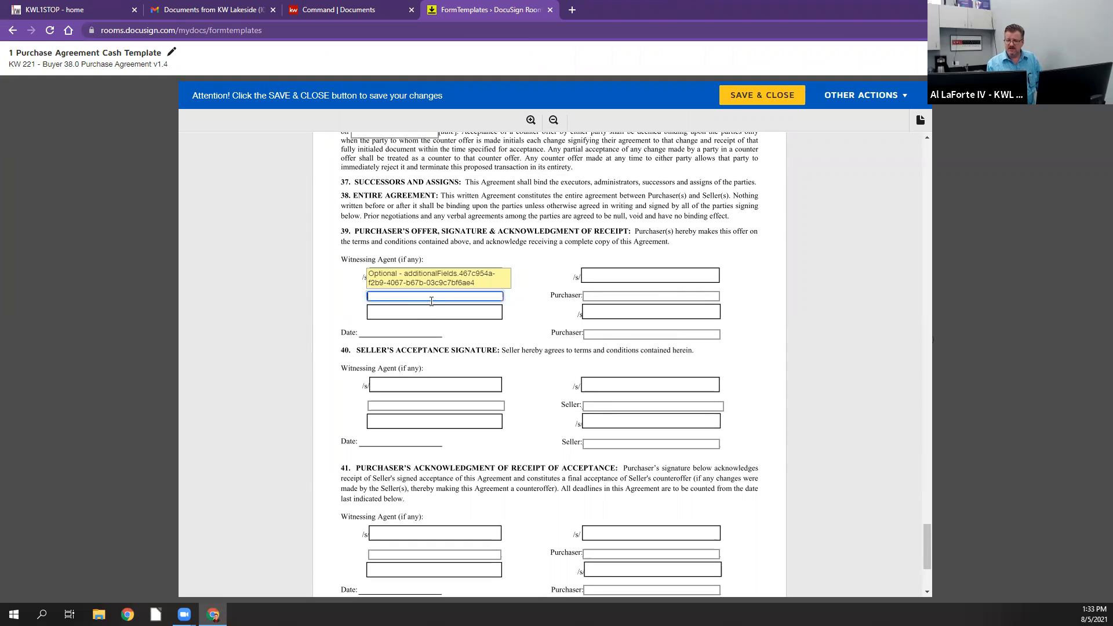
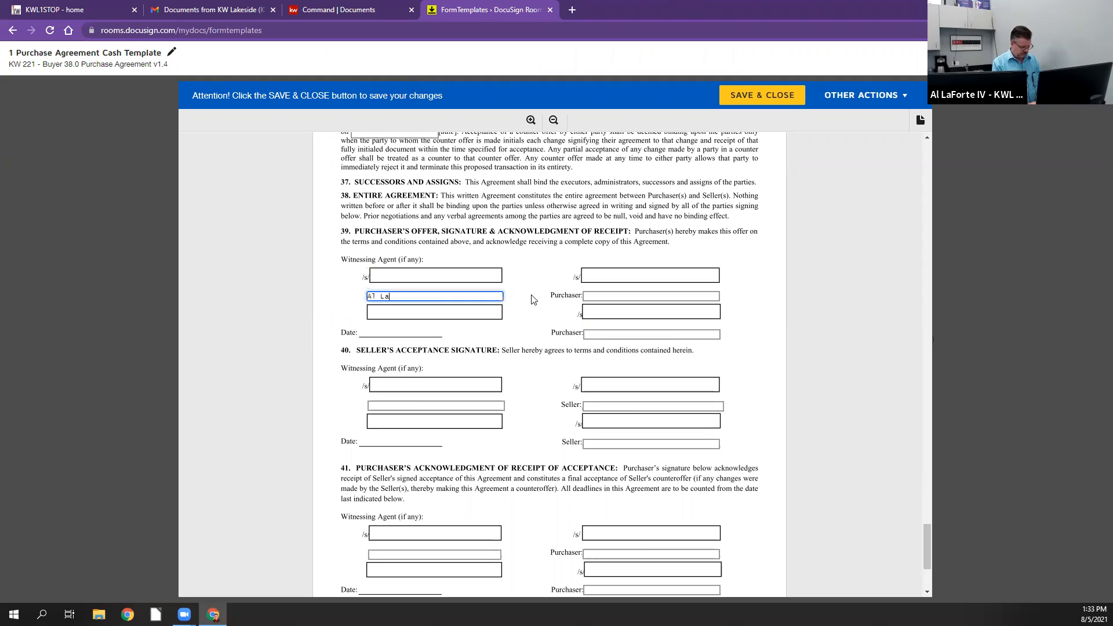
scroll(533, 300, "down", 3)
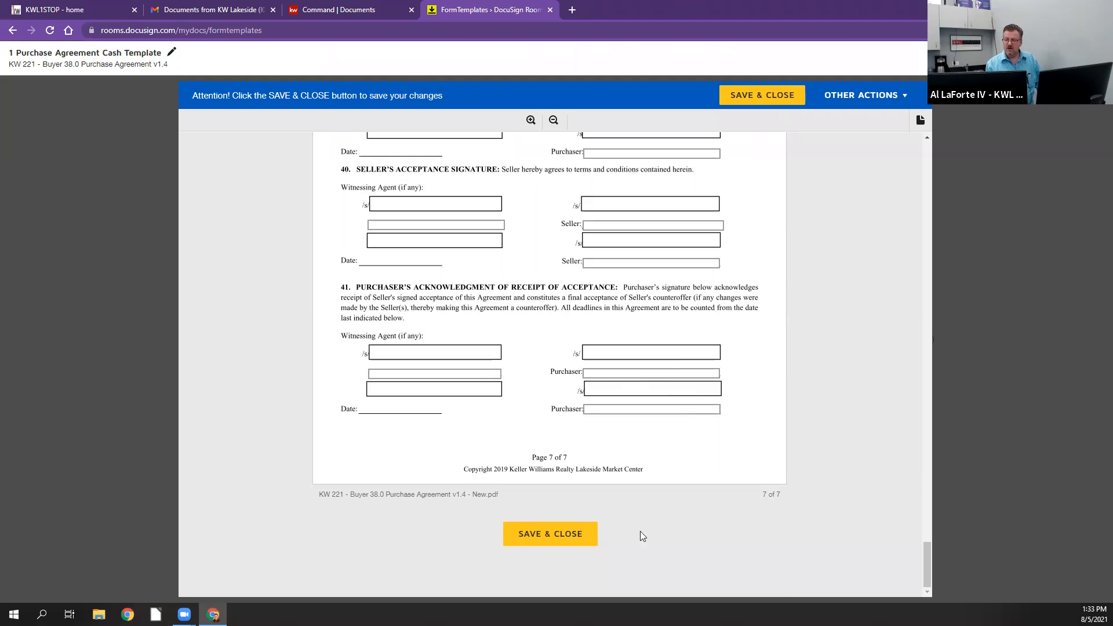
left_click(553, 531)
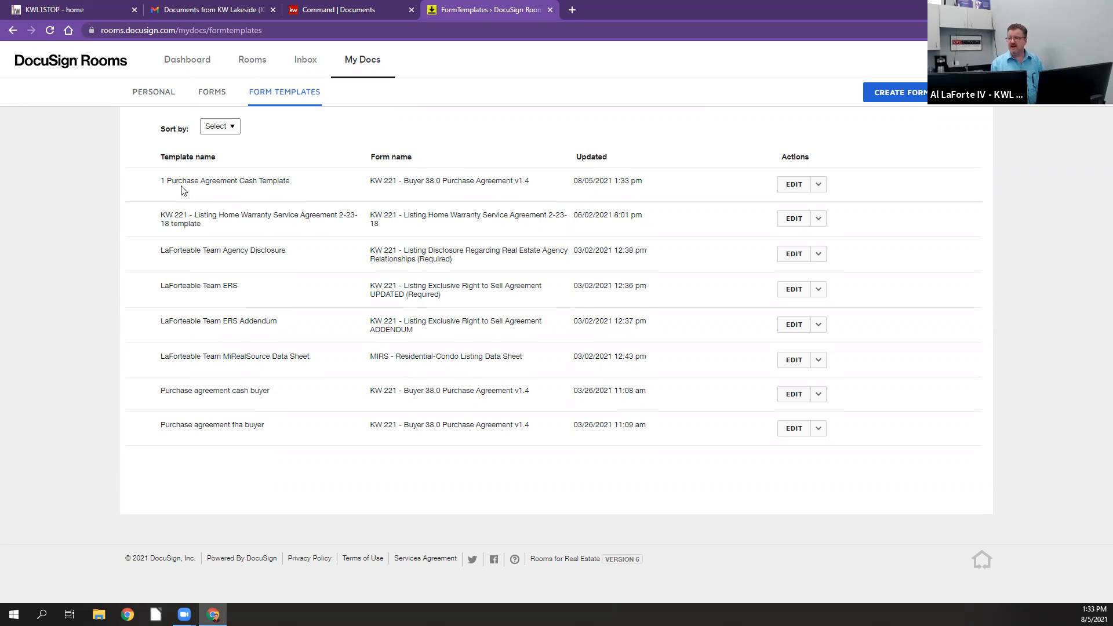
Step: Copy the 1 Purchase Agreement Cash Template and rename the copy as 1 Purchase Agreement FHA Template
left_click(818, 186)
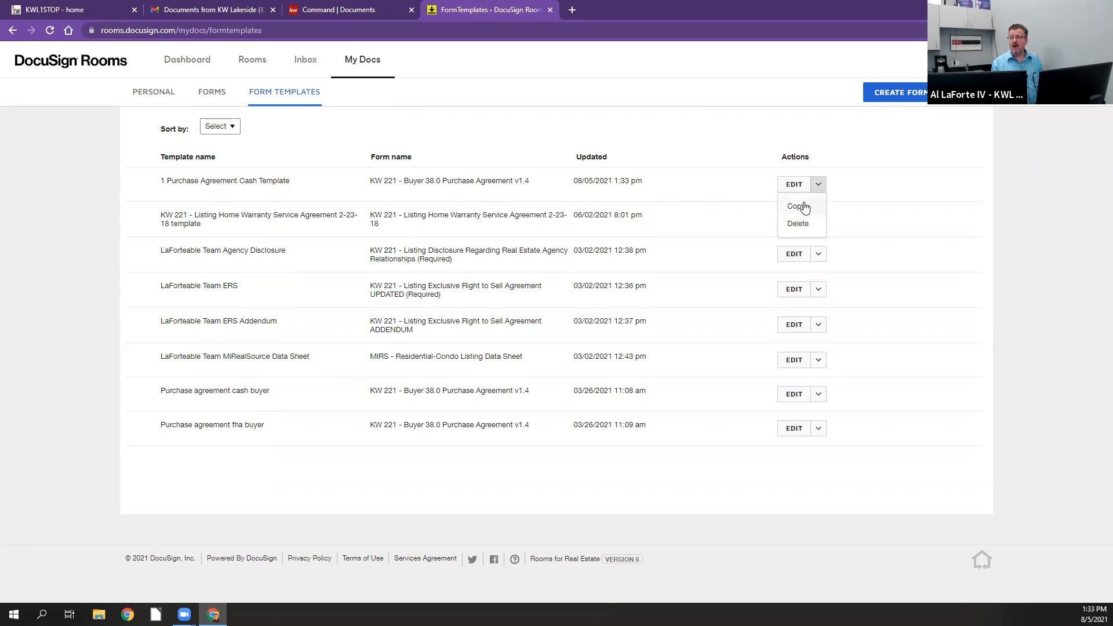
left_click(804, 206)
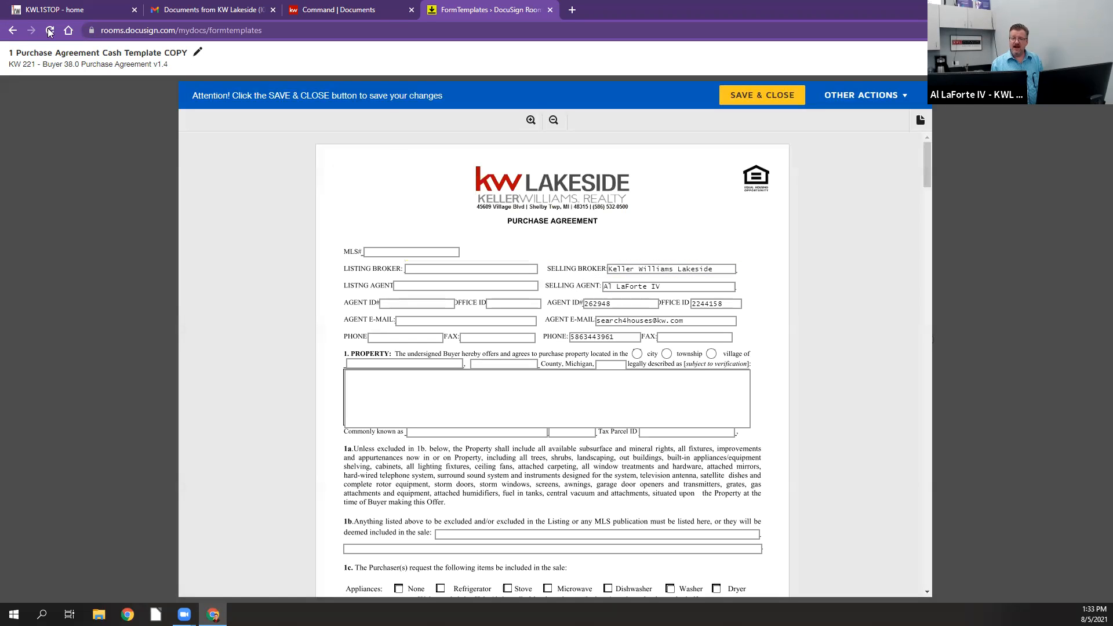
left_click(198, 53)
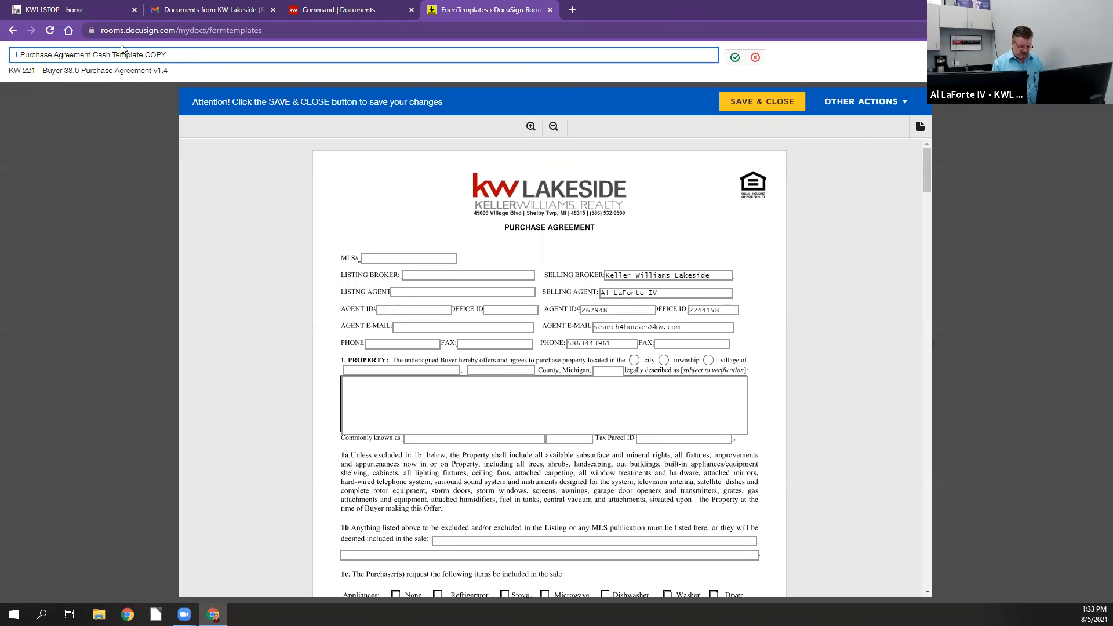
key("BackSpace")
key("BackSpace")
key("BackSpace")
key("BackSpace")
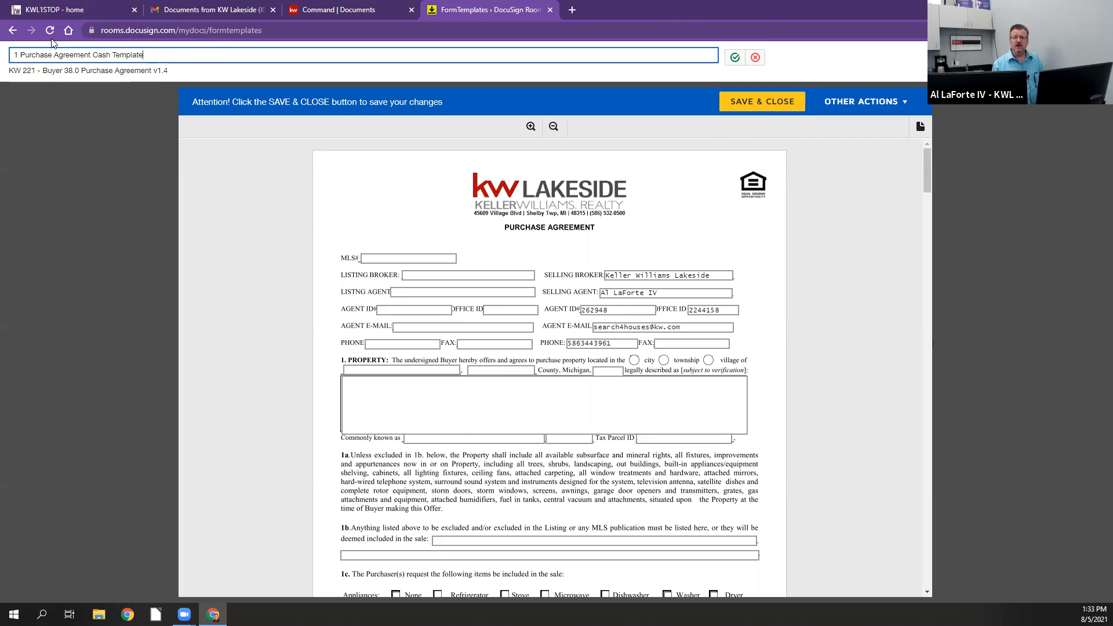
left_click(111, 55)
key("BackSpace")
key("BackSpace")
key("BackSpace")
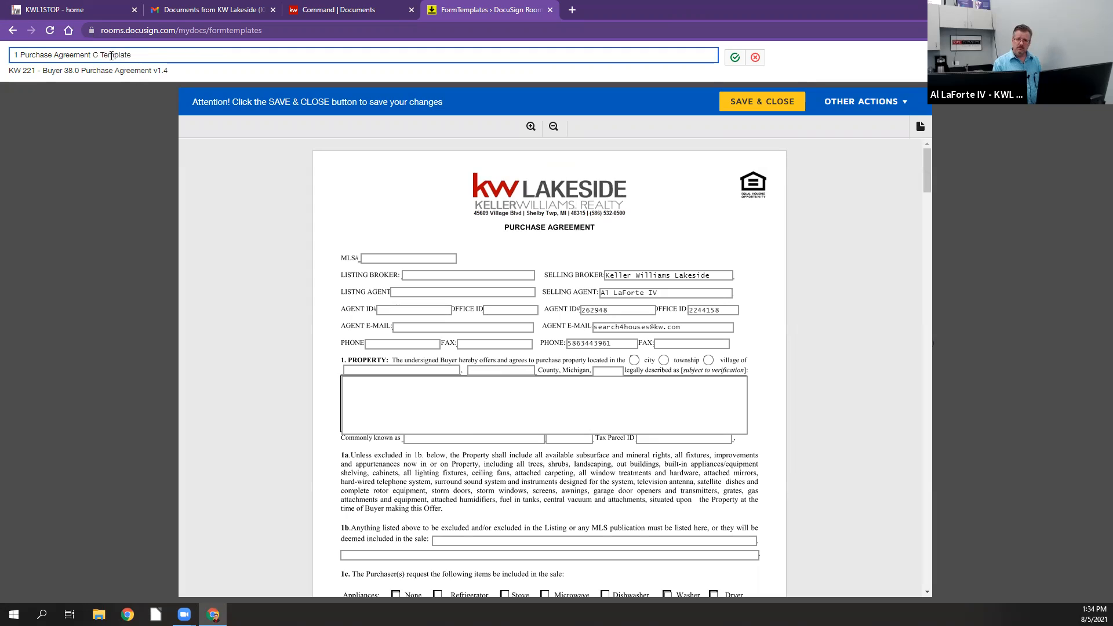
key("BackSpace")
type("FHA")
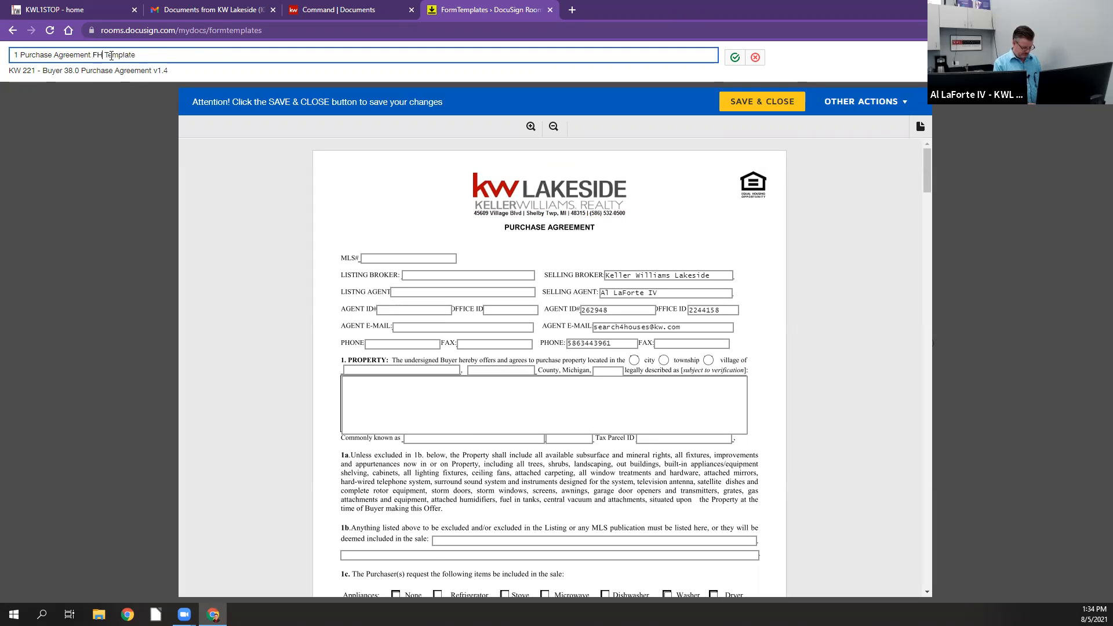
left_click(735, 58)
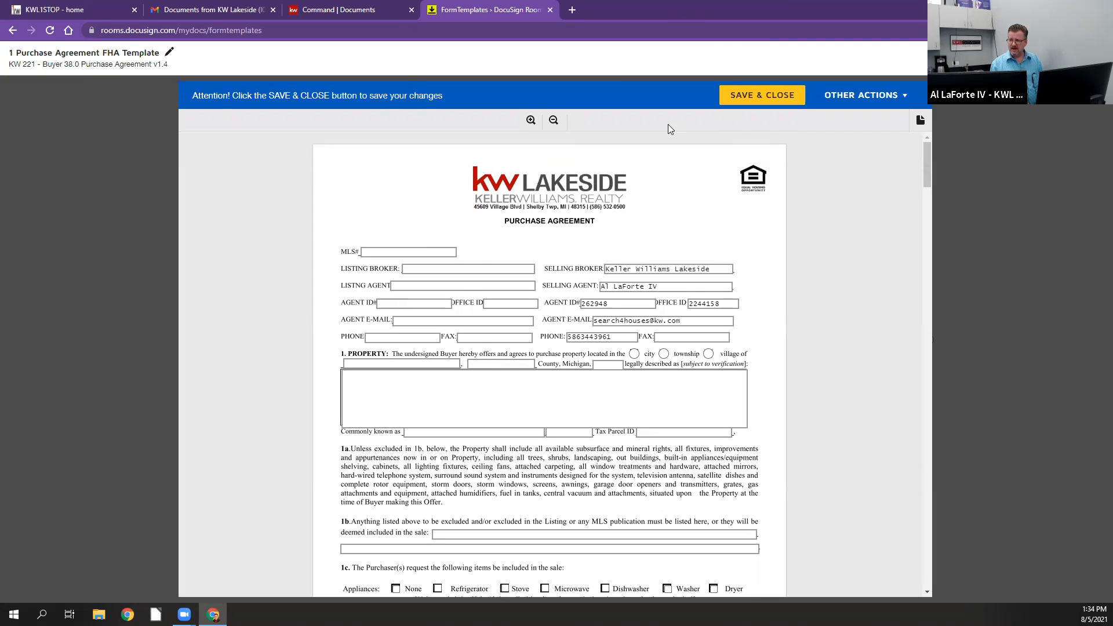
Step: In section 3, clear option 3a, mark 3b Cash Sale With New Mortgage instead, and enter FHA as the mortgage type
scroll(623, 188, "down", 15)
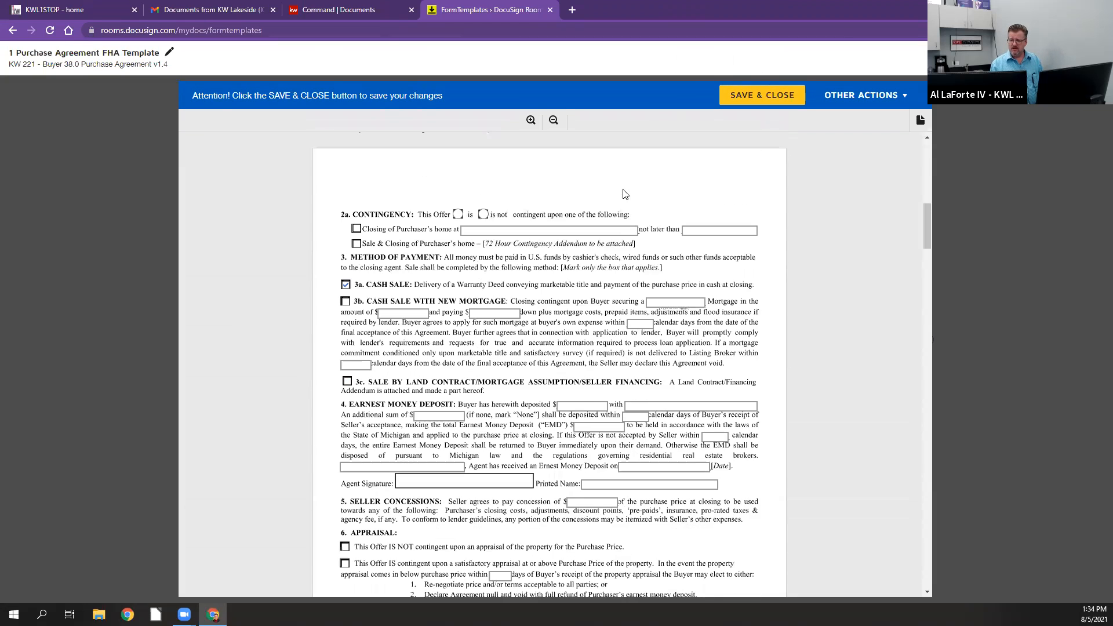
scroll(624, 192, "down", 9)
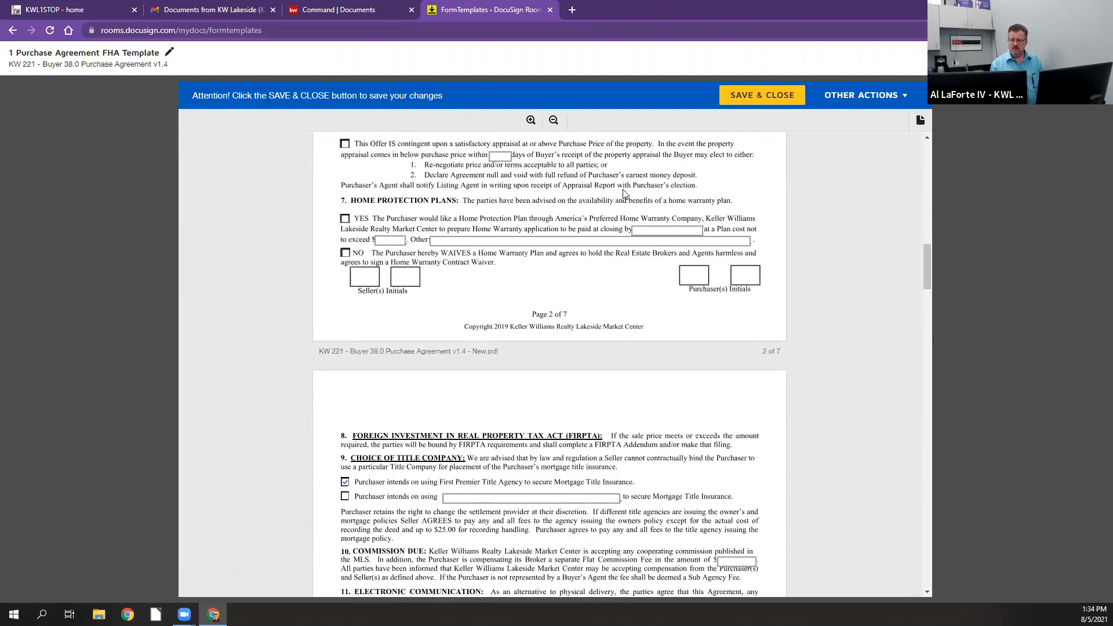
scroll(623, 193, "down", 5)
scroll(499, 211, "up", 20)
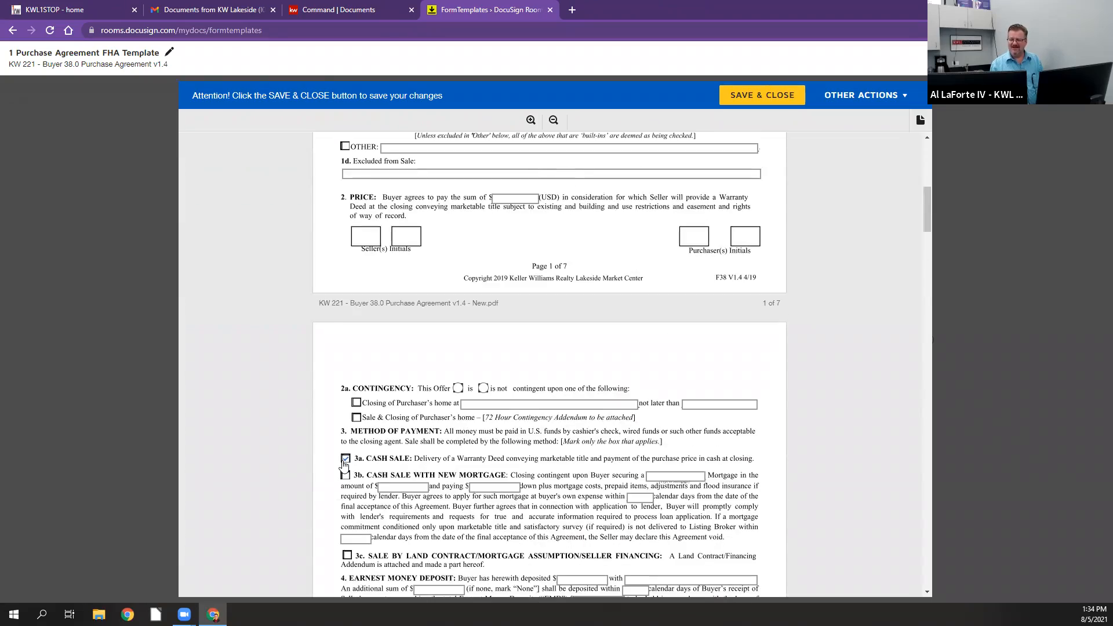
left_click(346, 476)
left_click(675, 476)
type("FHA")
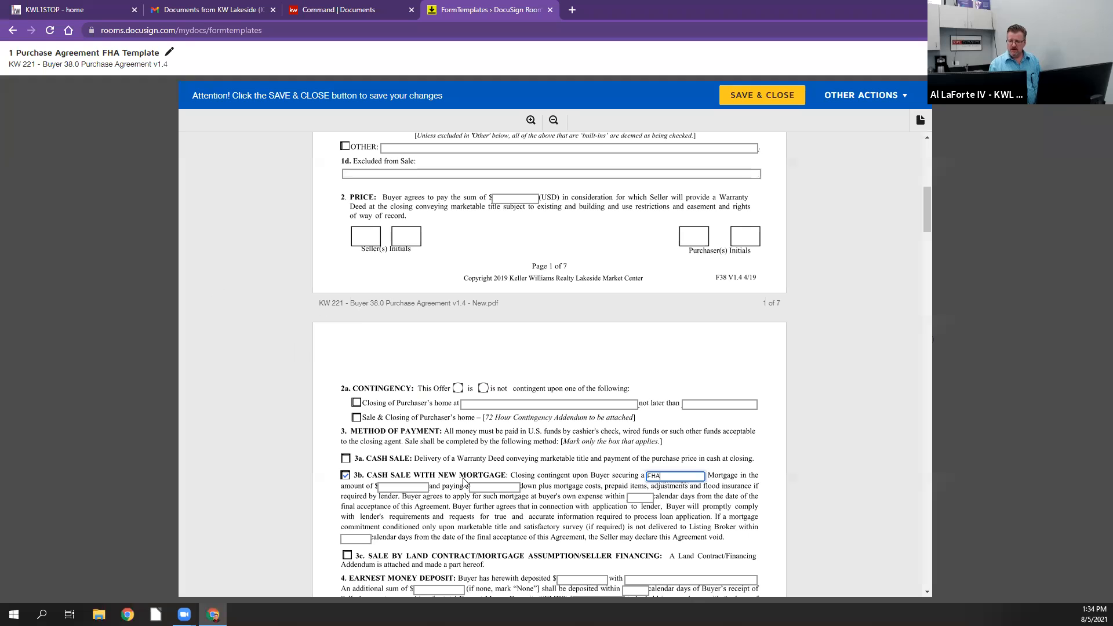
Step: In 3b, set the mortgage application period to 5 calendar days and the commitment deadline to 45 calendar days, and save and close the template
left_click(640, 498)
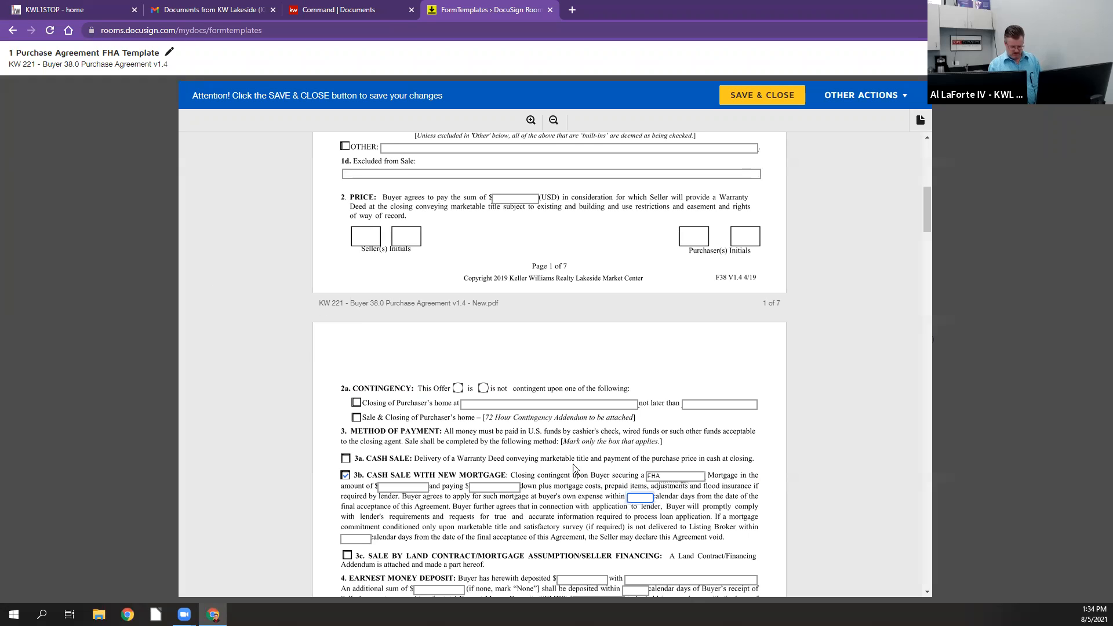
type("5")
scroll(562, 451, "down", 1)
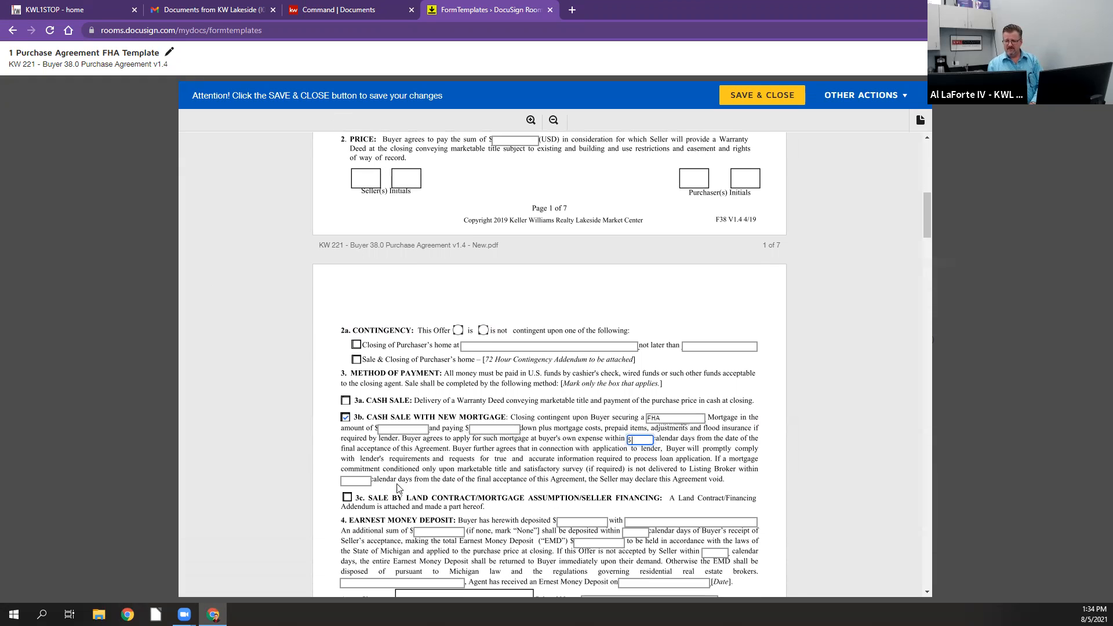
left_click(356, 481)
type("45")
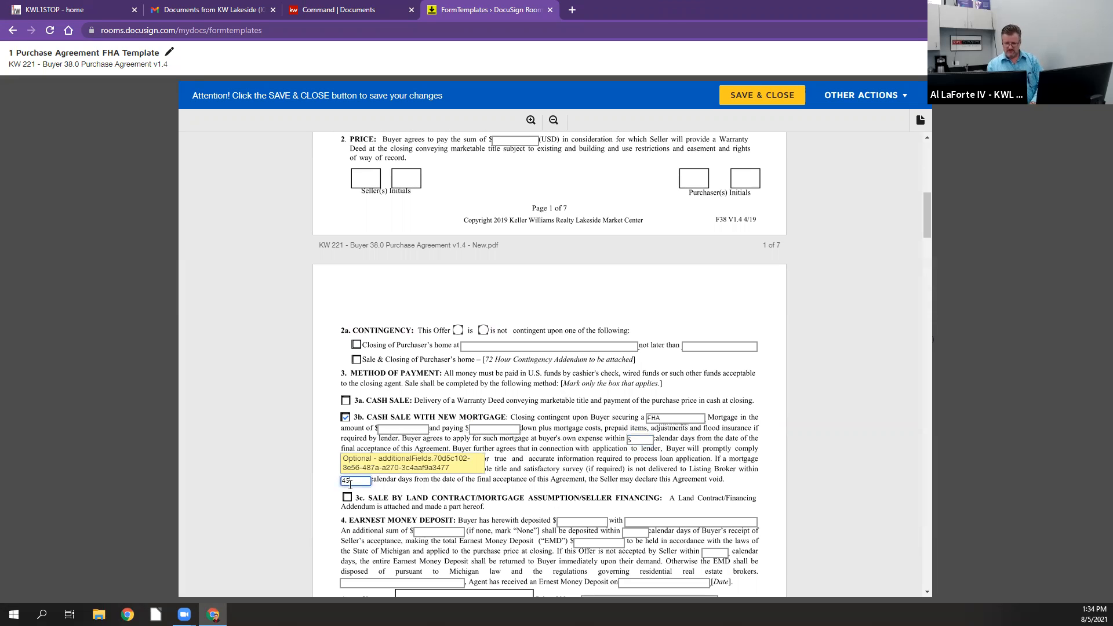
left_click(292, 447)
scroll(300, 416, "down", 3)
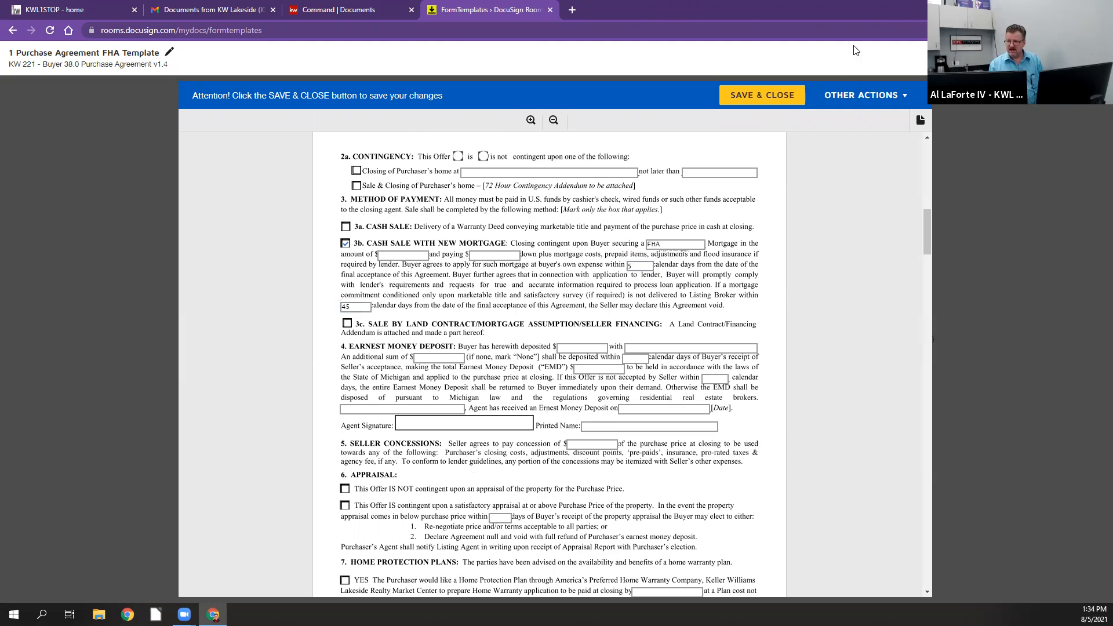
left_click(748, 96)
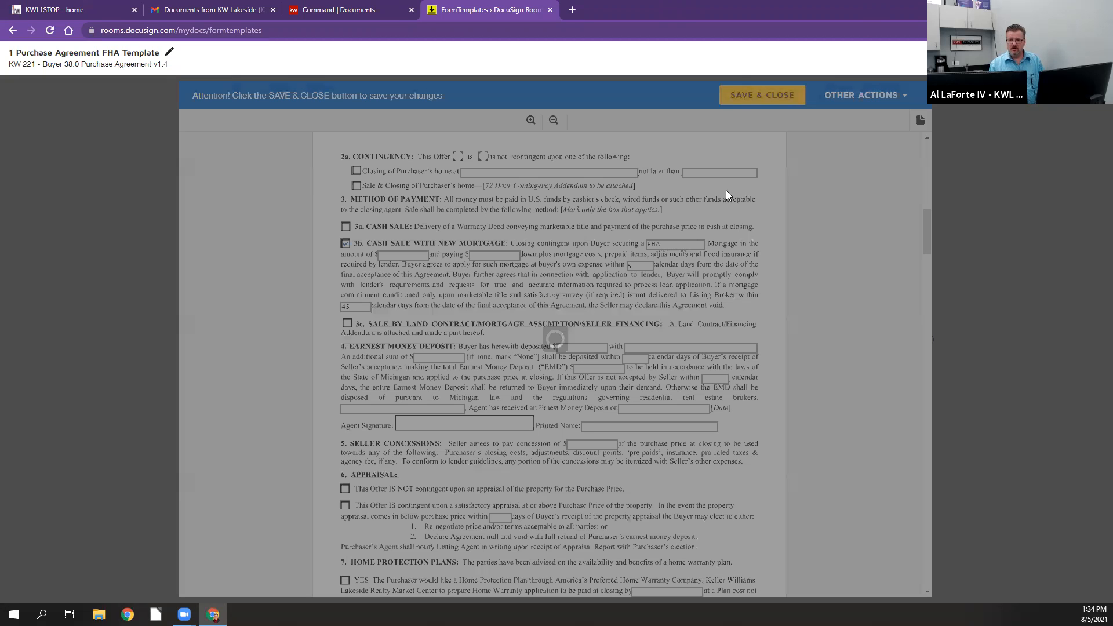
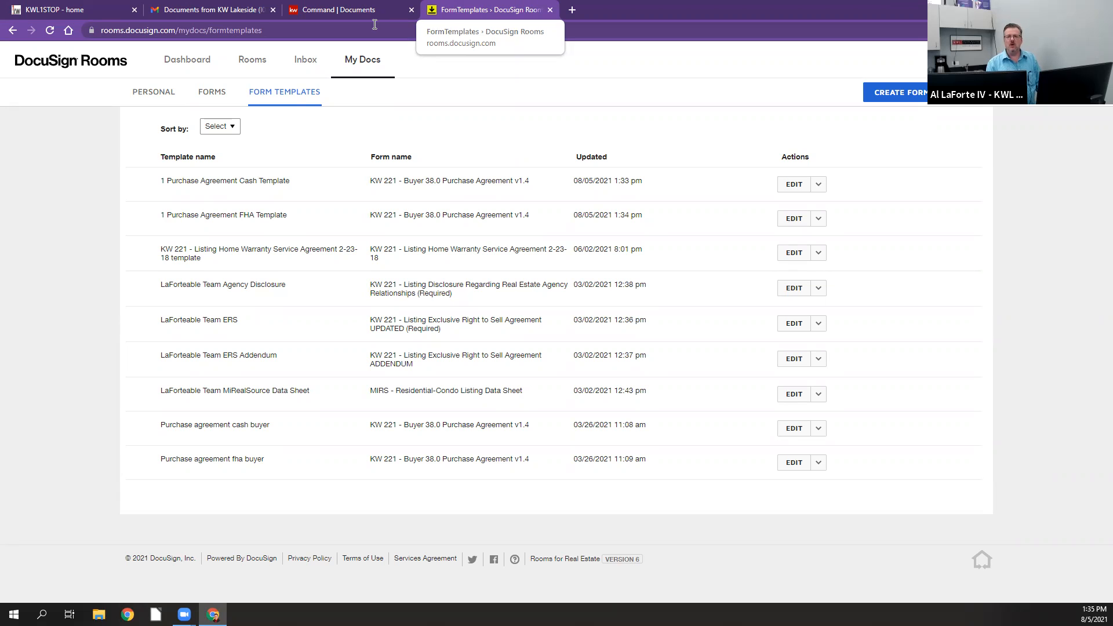
Step: Open the Command opportunity's DocuSign room and start a signing envelope with the KW 221 Listing Disclosure Regarding Real Estate Agency Relationships form
left_click(550, 10)
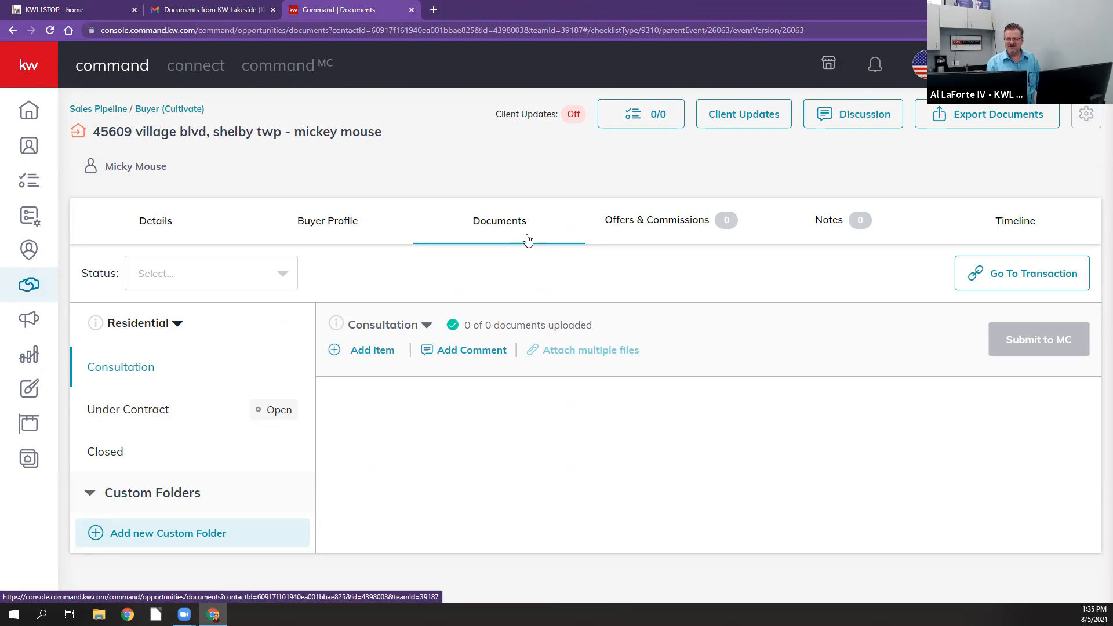
left_click(998, 276)
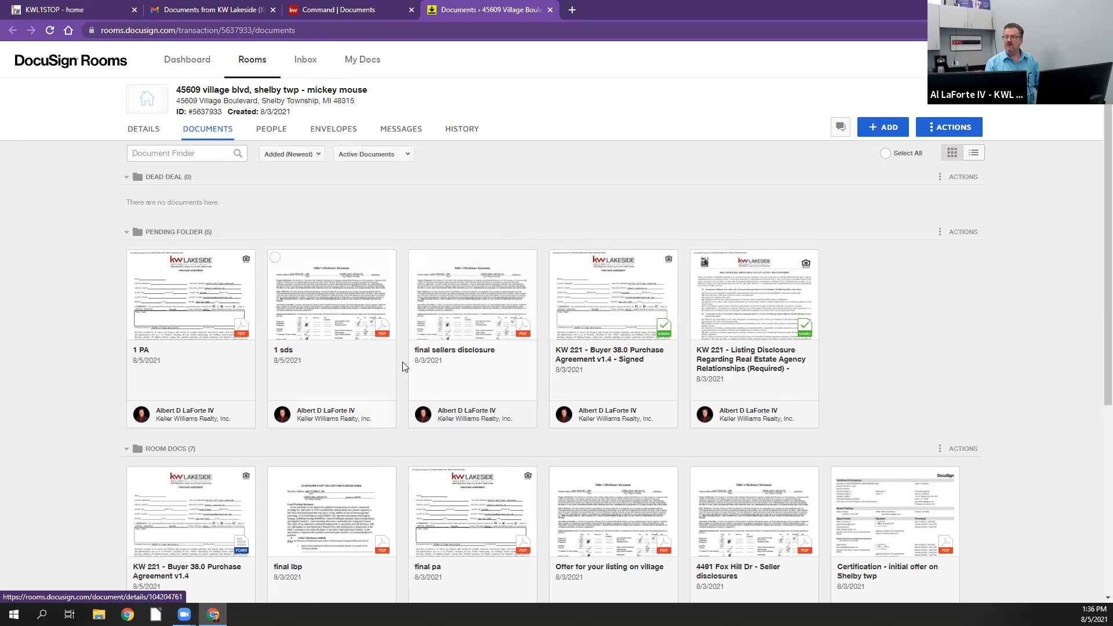
scroll(1033, 394, "down", 6)
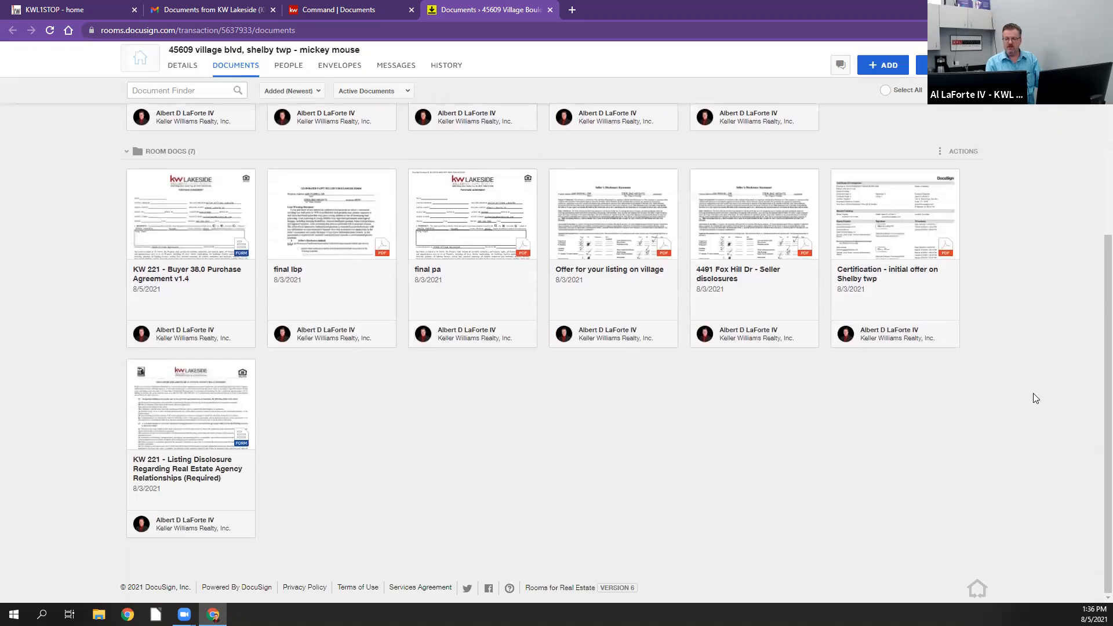
scroll(1033, 393, "up", 6)
scroll(997, 371, "down", 5)
left_click(134, 367)
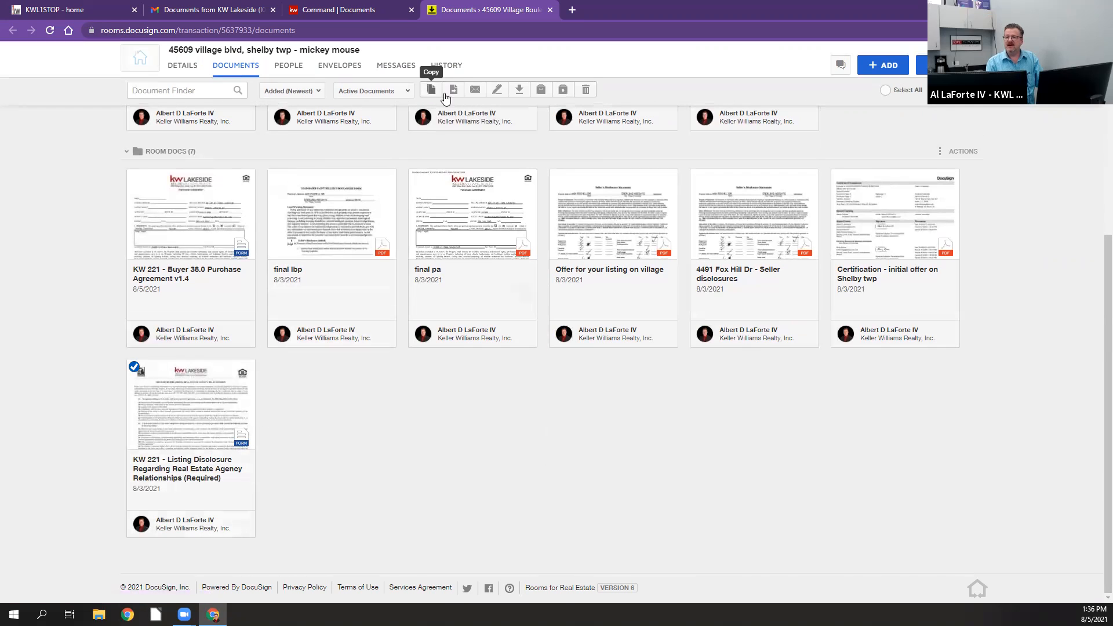
left_click(497, 90)
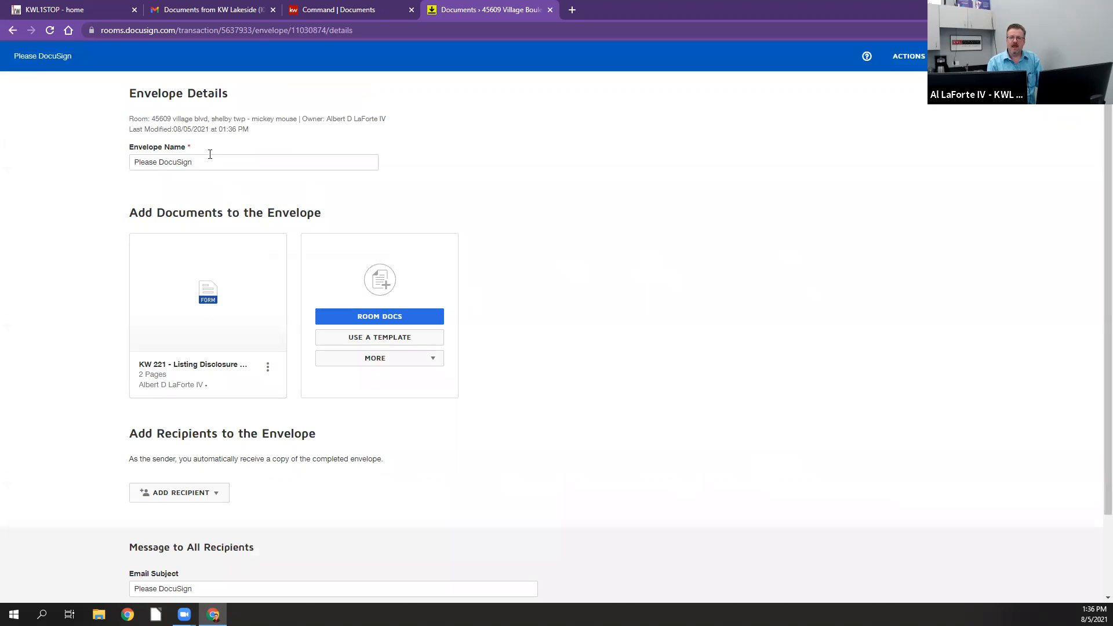
Step: Name the envelope In Person Signing 123 Main
left_click_drag(209, 161, 130, 161)
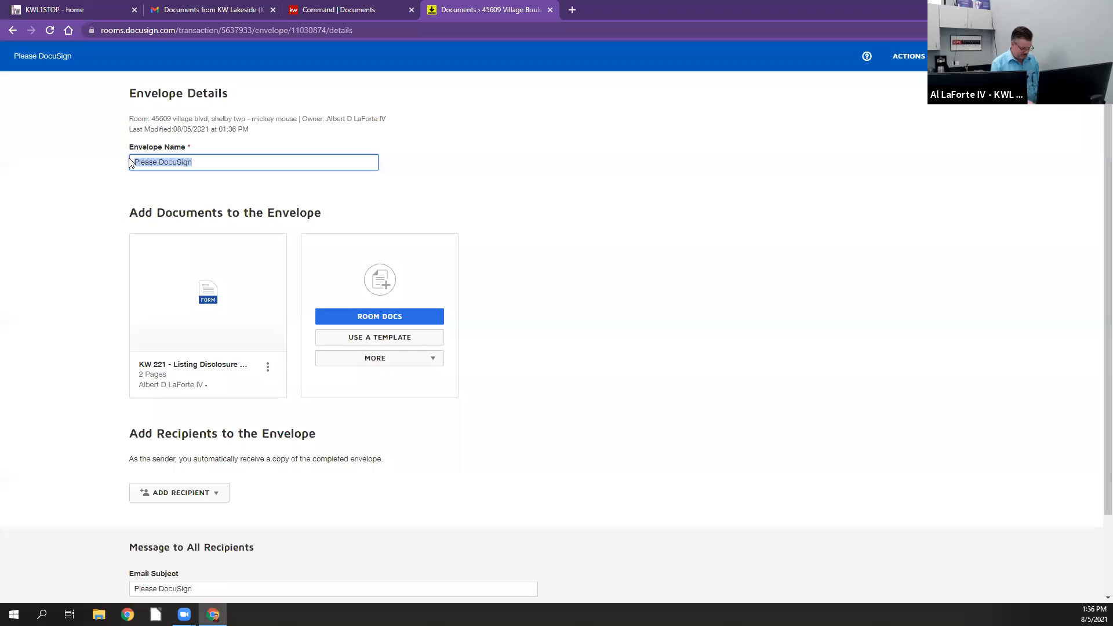
type("In P")
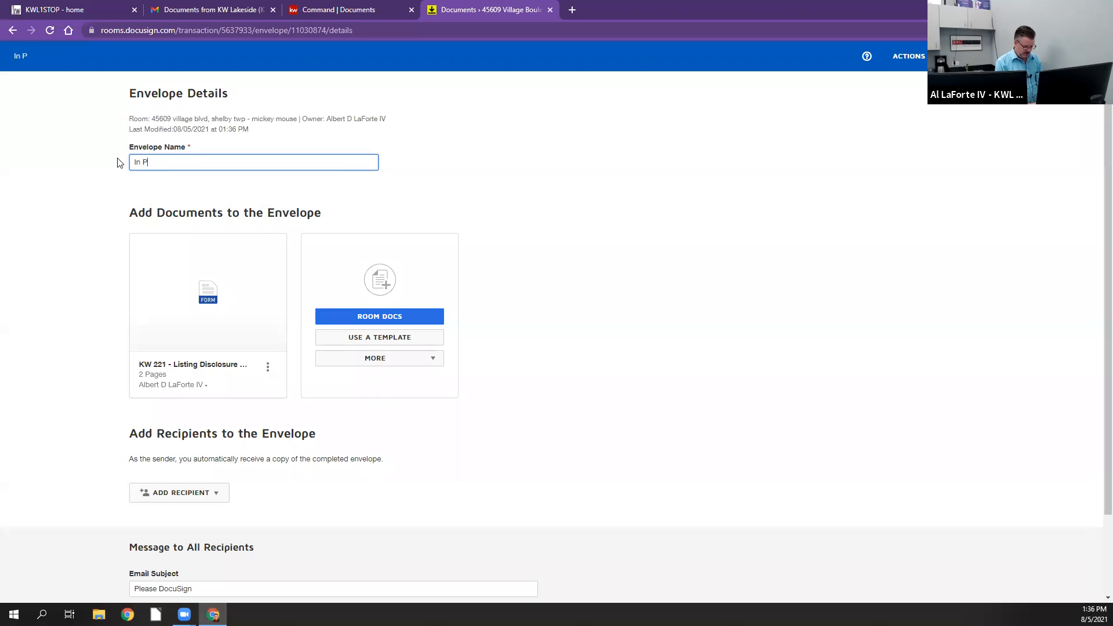
type("erson Signing 123 Main")
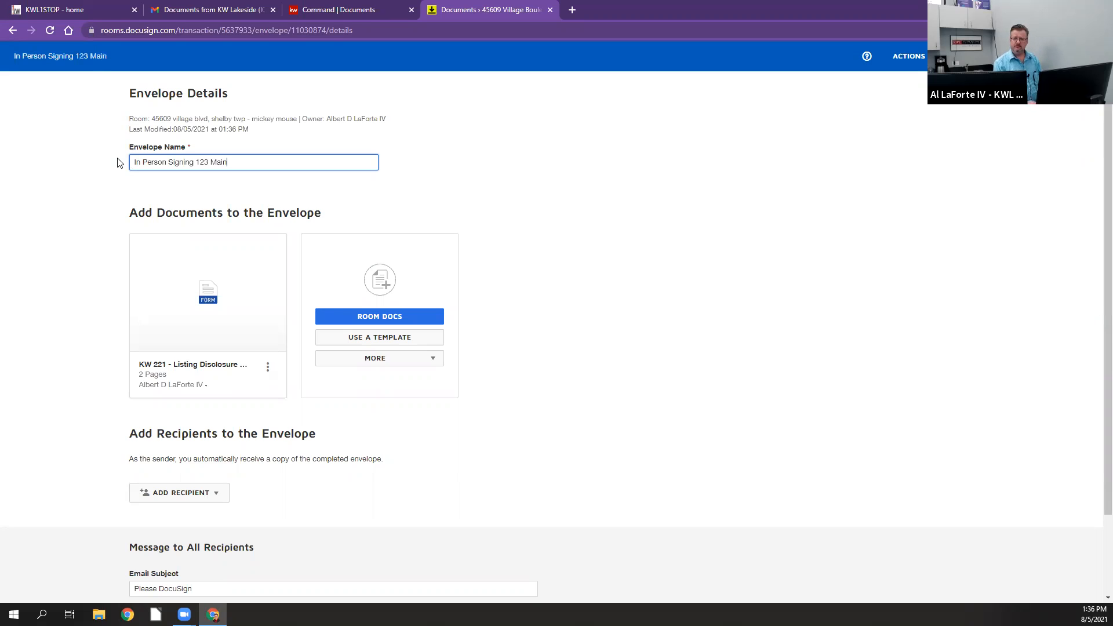
Step: From the pre-tagged roles, select only Buyer One and assign the buyer client as its recipient
scroll(559, 385, "down", 2)
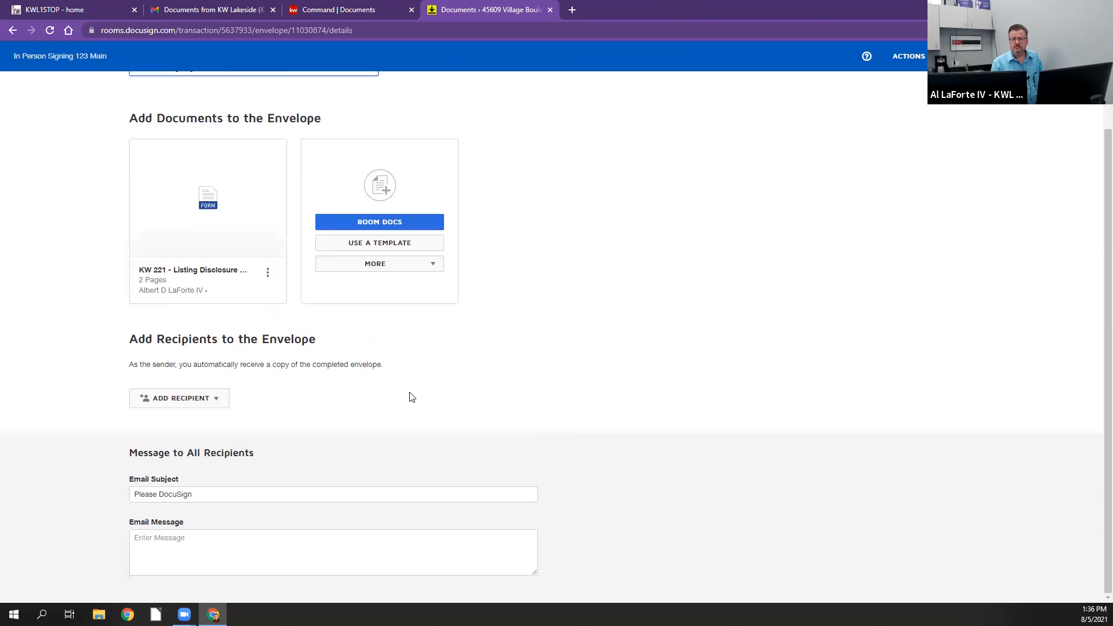
left_click(194, 405)
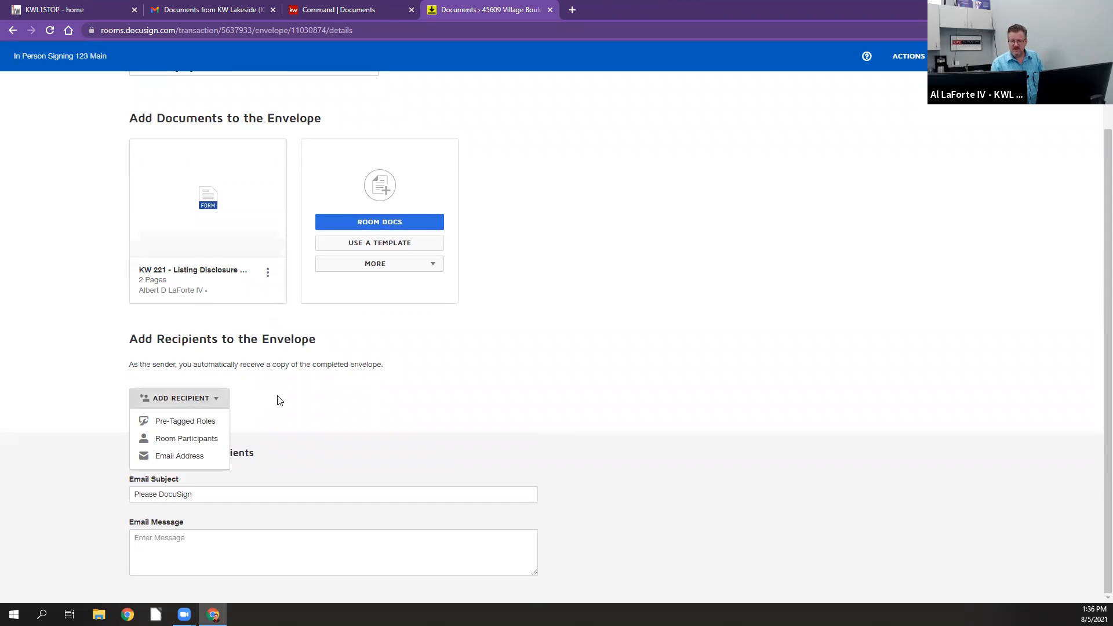
left_click(191, 422)
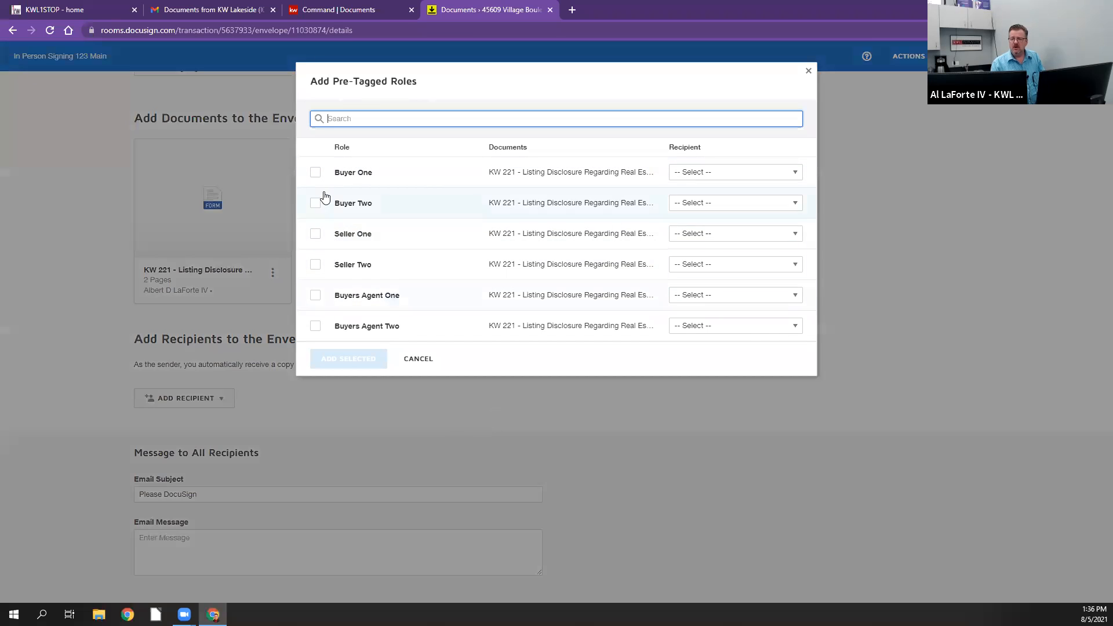
left_click(317, 235)
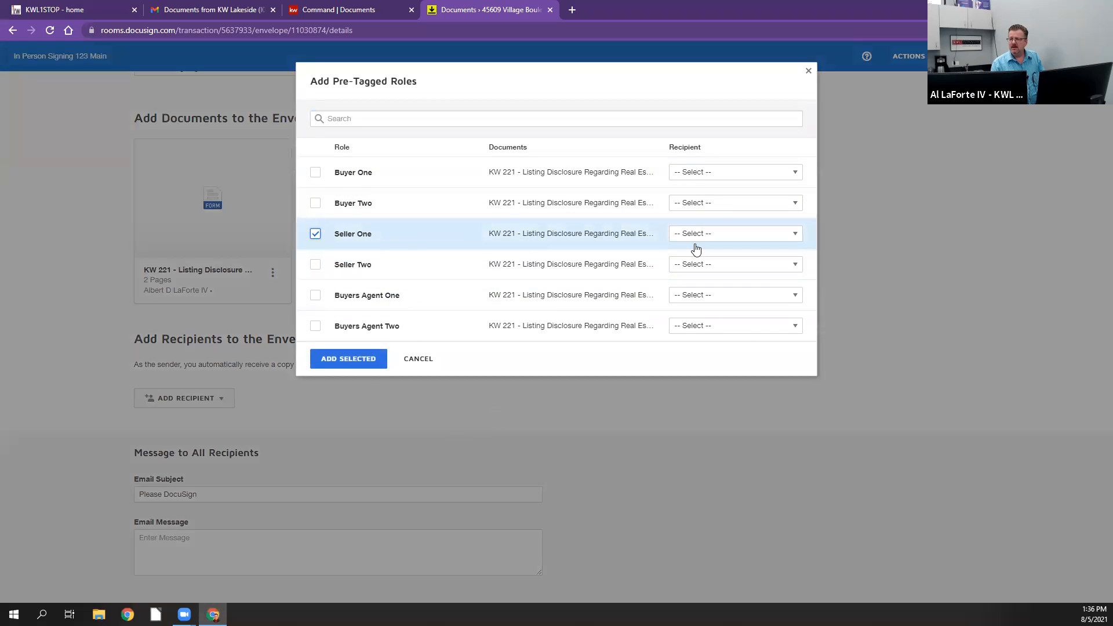
left_click(317, 175)
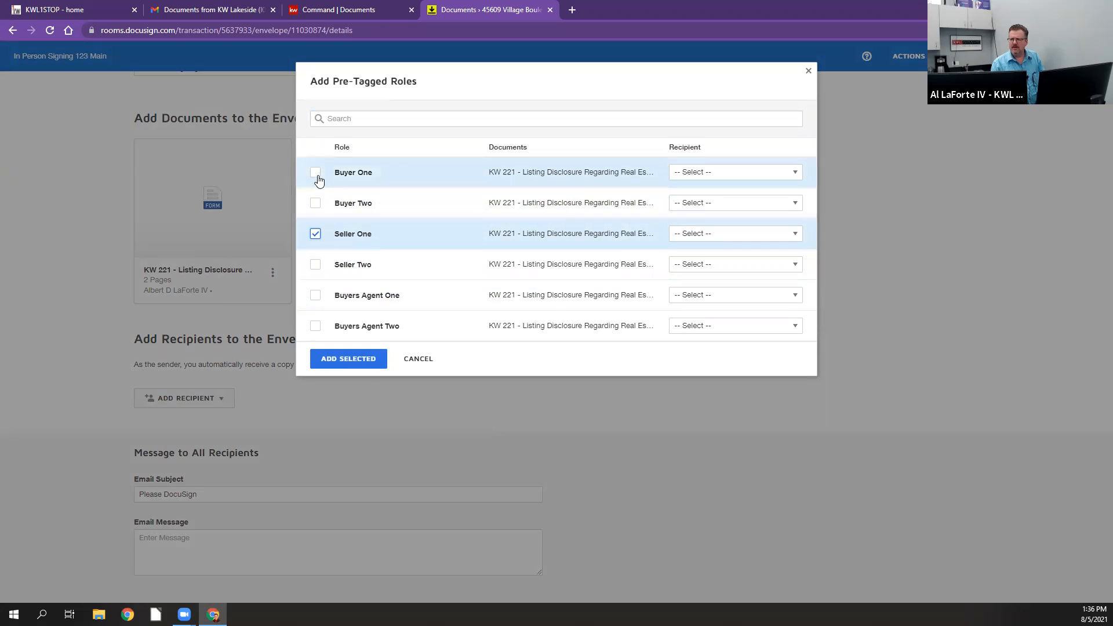
left_click(314, 239)
left_click(782, 172)
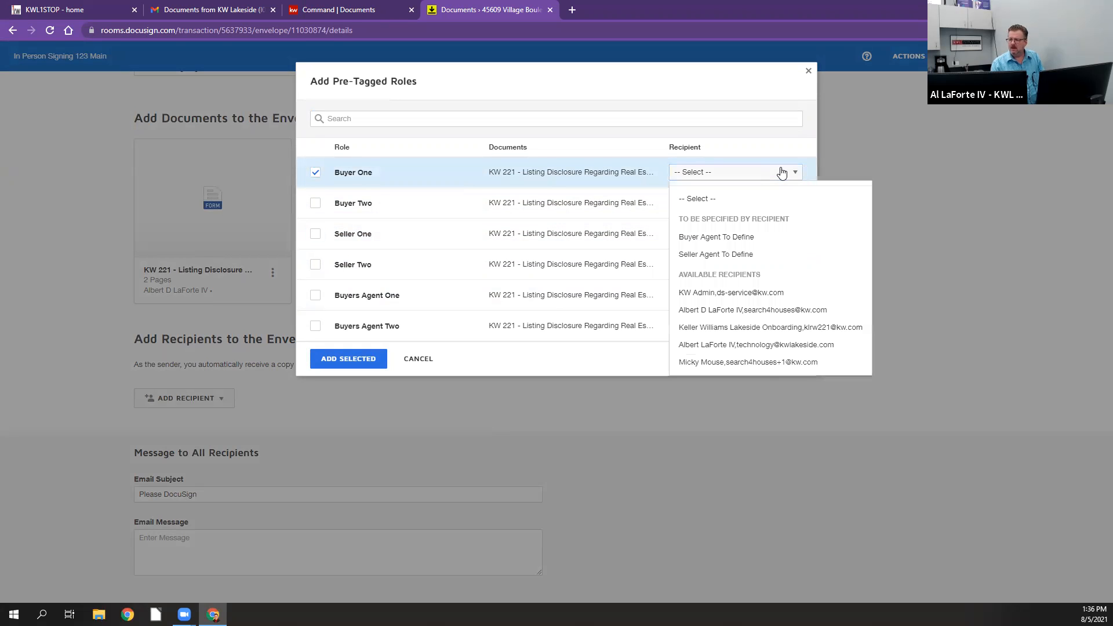
left_click(765, 364)
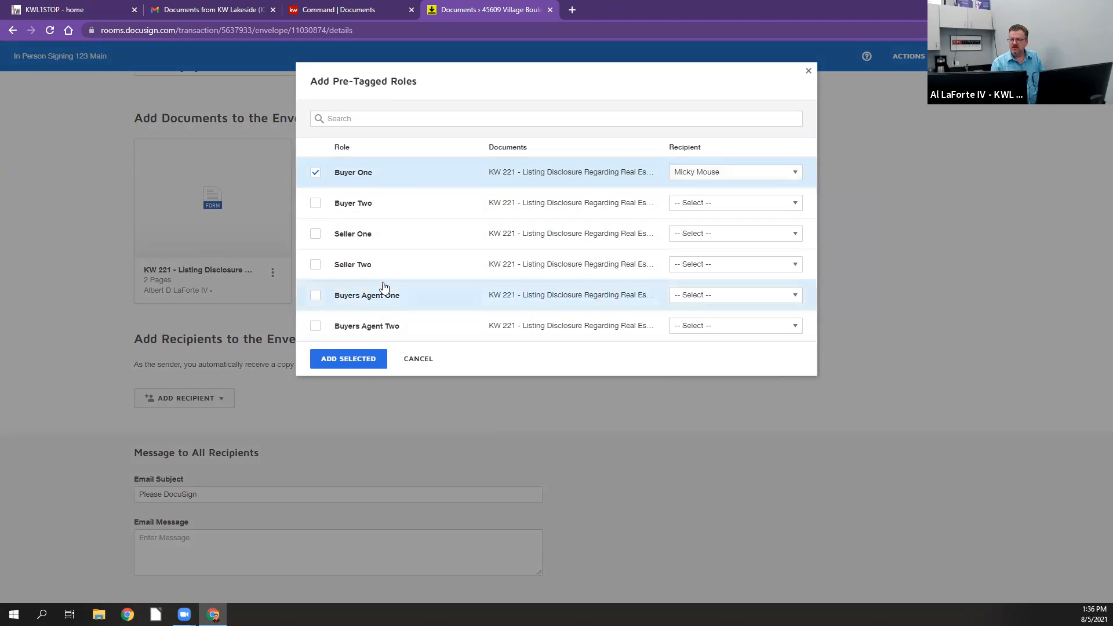
Step: Select the Buyers Agent One role, assign the agent's kw.com contact as recipient, and add both selected roles to the envelope
left_click(315, 296)
left_click(758, 298)
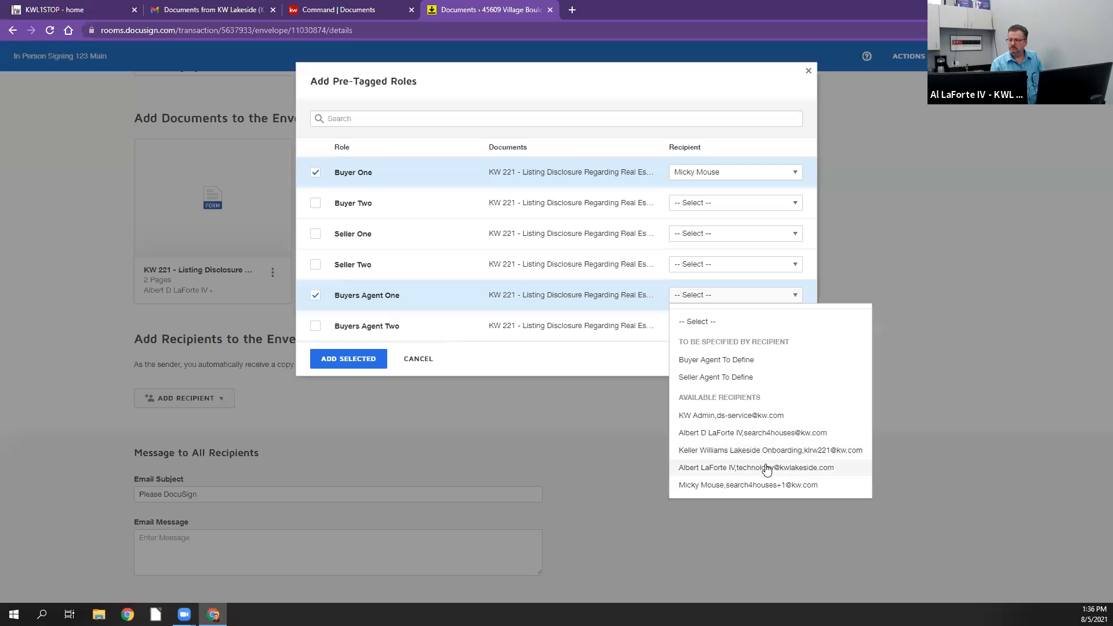
left_click(767, 434)
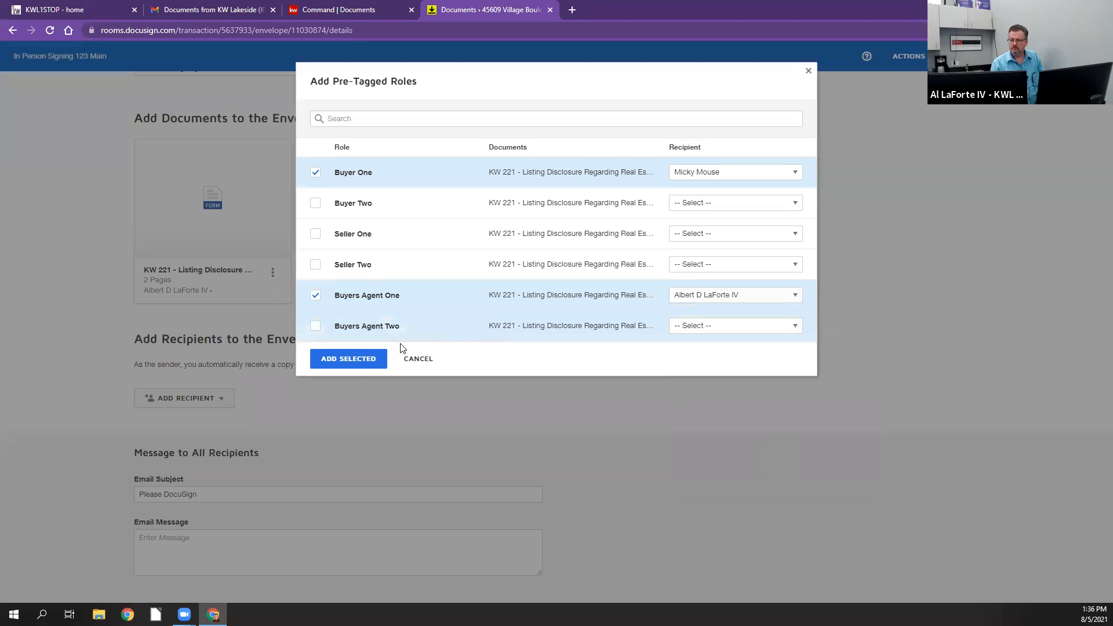
left_click(357, 367)
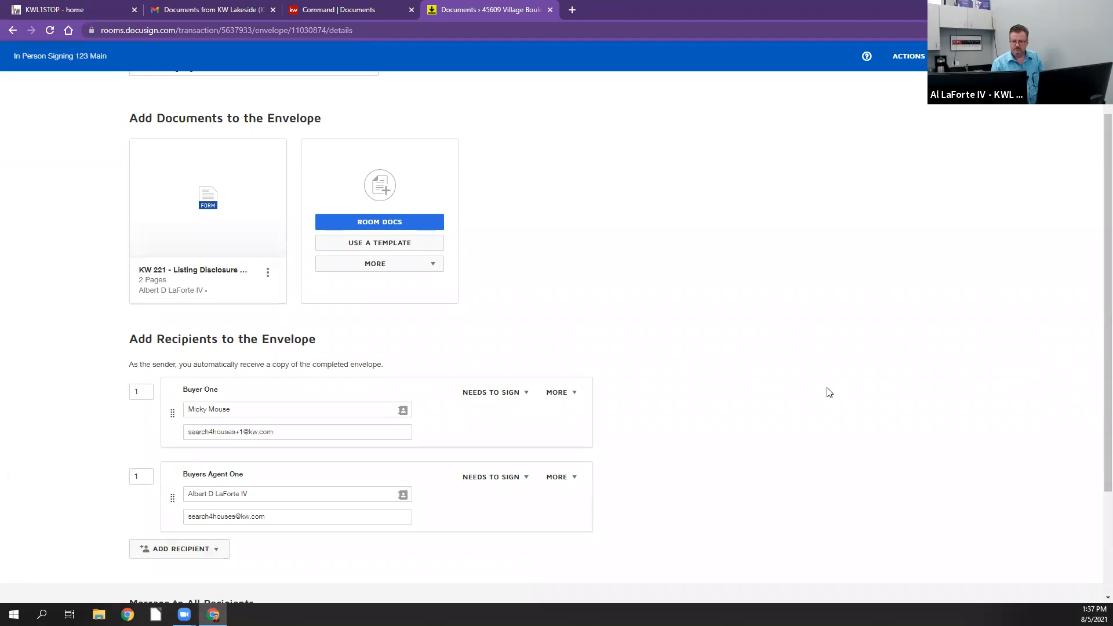
Step: Set the signing order of Buyers Agent One to 2 and continue to the envelope's field placement
scroll(830, 393, "down", 1)
scroll(835, 391, "down", 1)
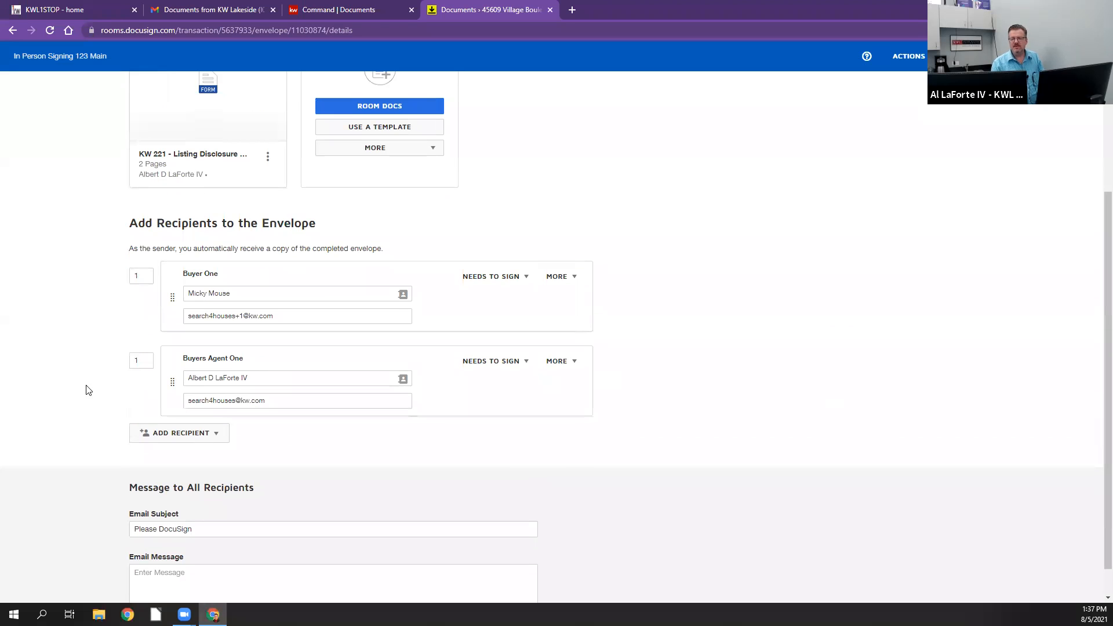
left_click(138, 361)
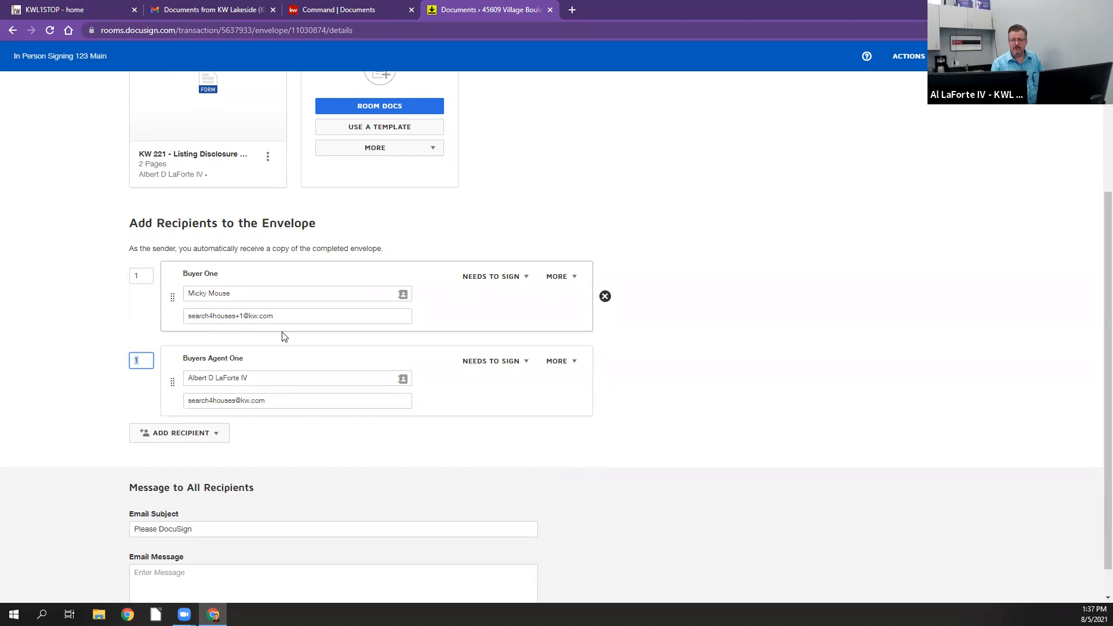
type("2")
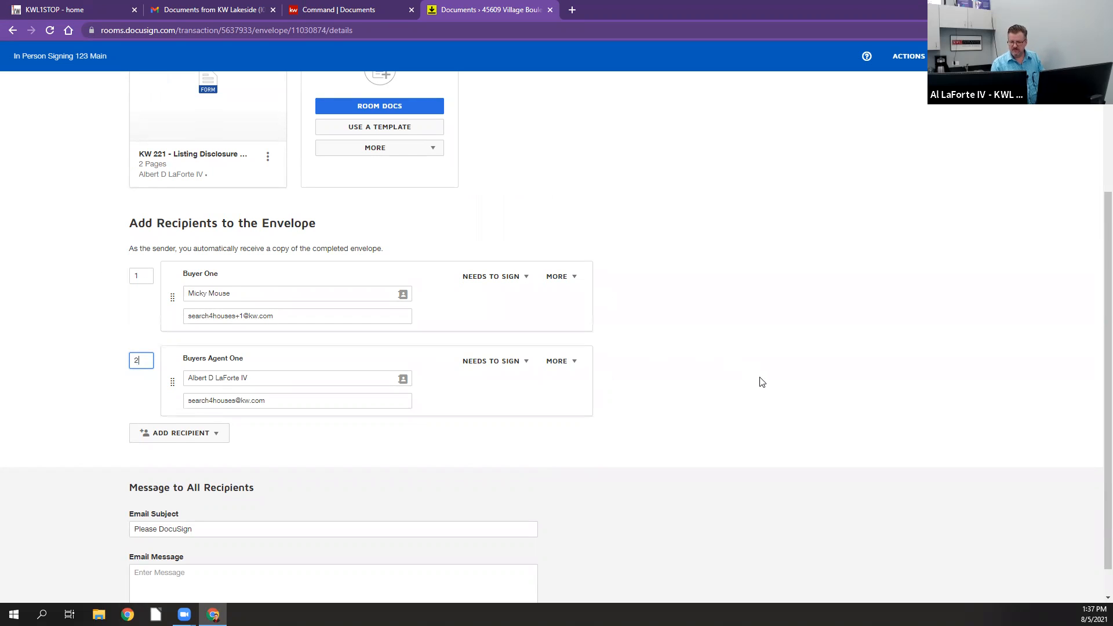
scroll(762, 382, "down", 1)
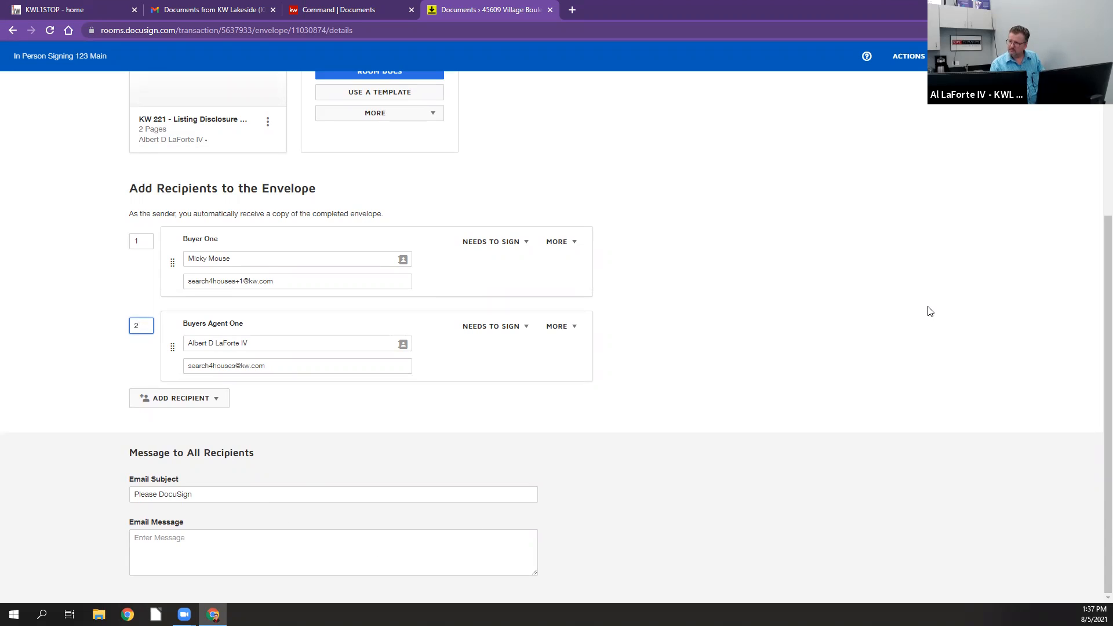
left_click(924, 60)
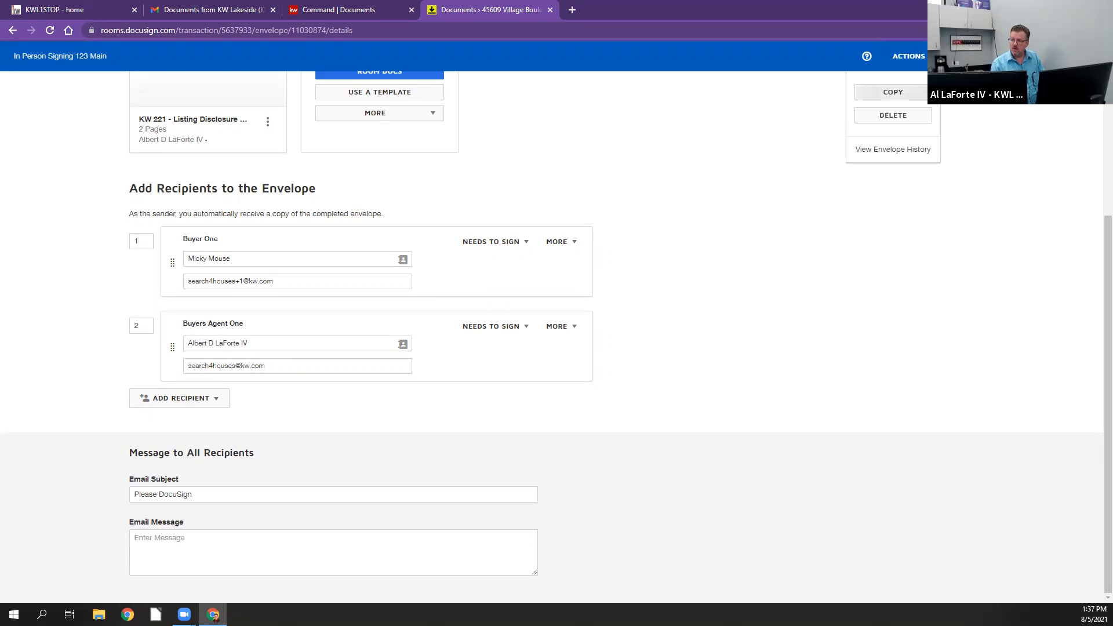
left_click(967, 137)
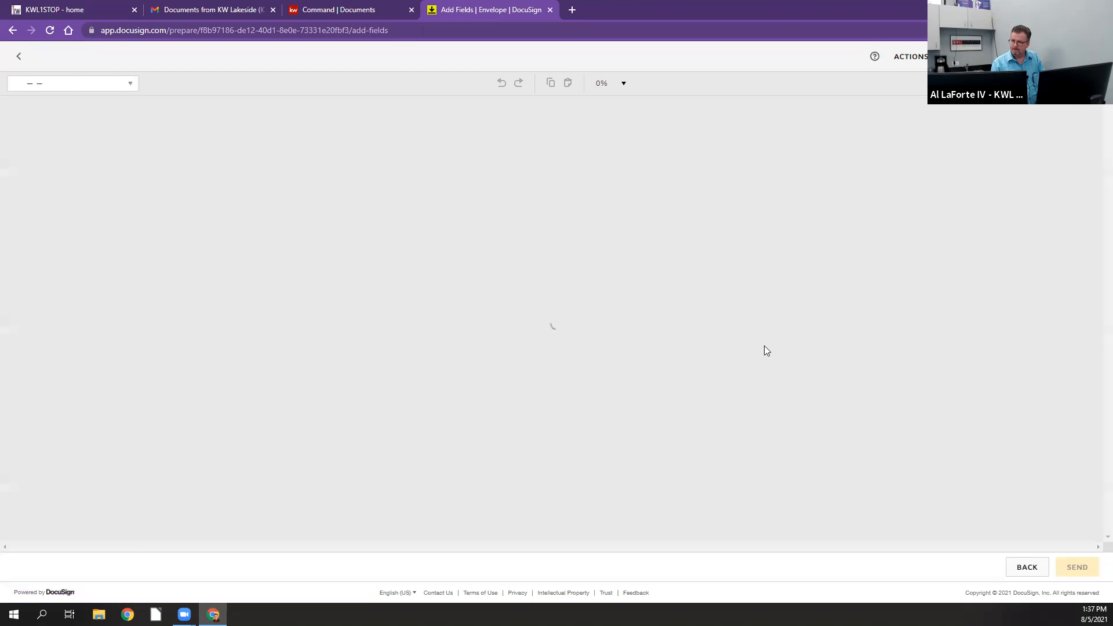
Step: On page 2, delete the Text field beneath the first Licensee signature, and save and close the envelope
scroll(712, 226, "down", 6)
scroll(712, 230, "down", 15)
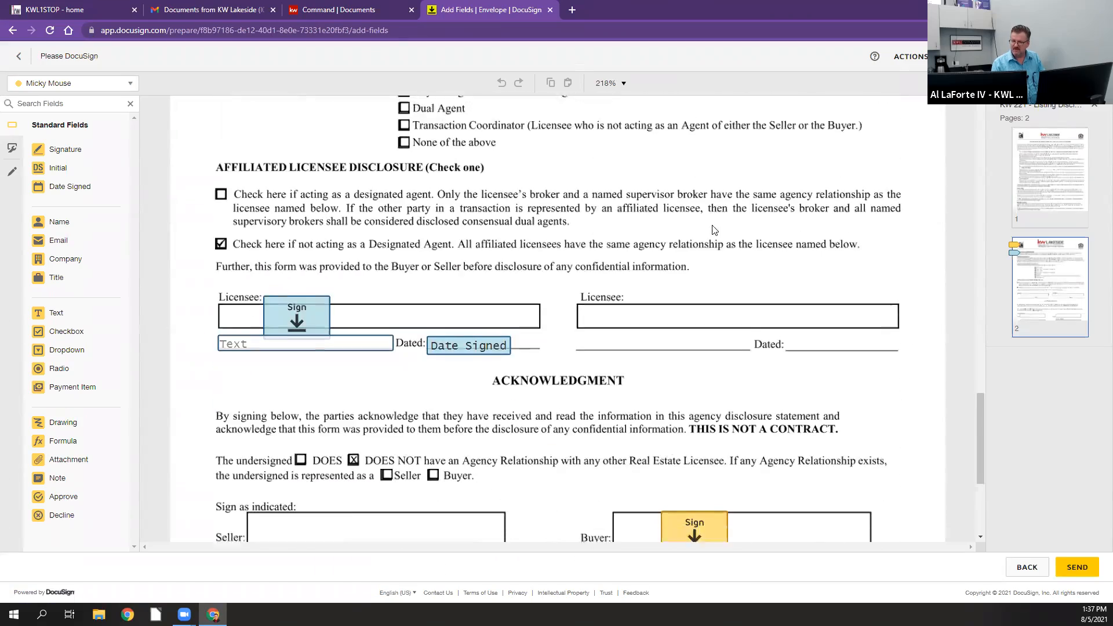
scroll(713, 231, "down", 4)
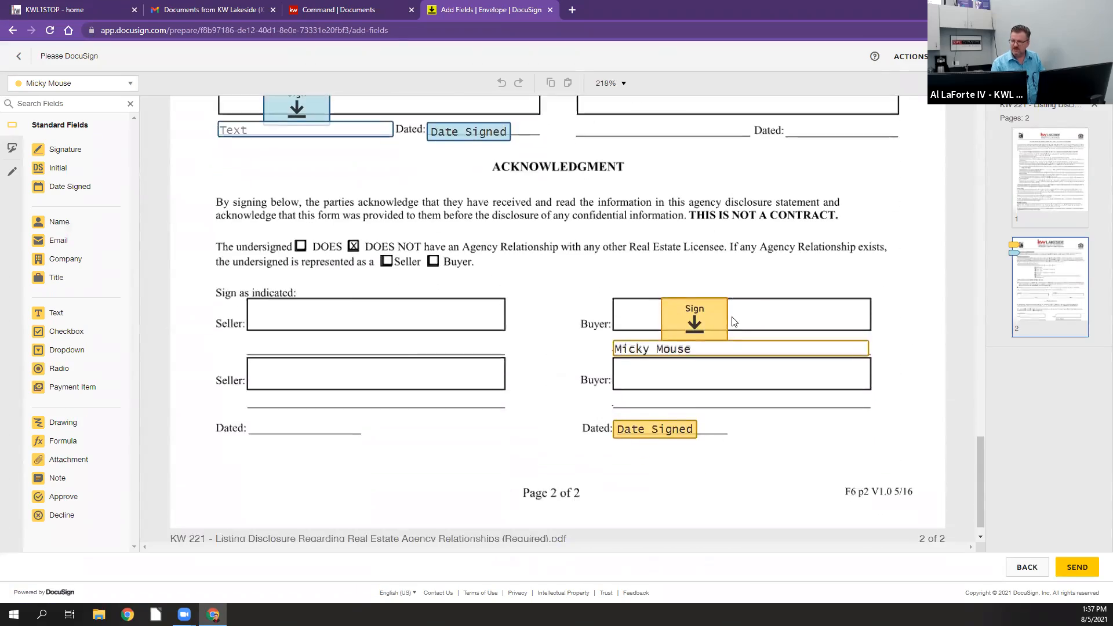
scroll(763, 311, "up", 2)
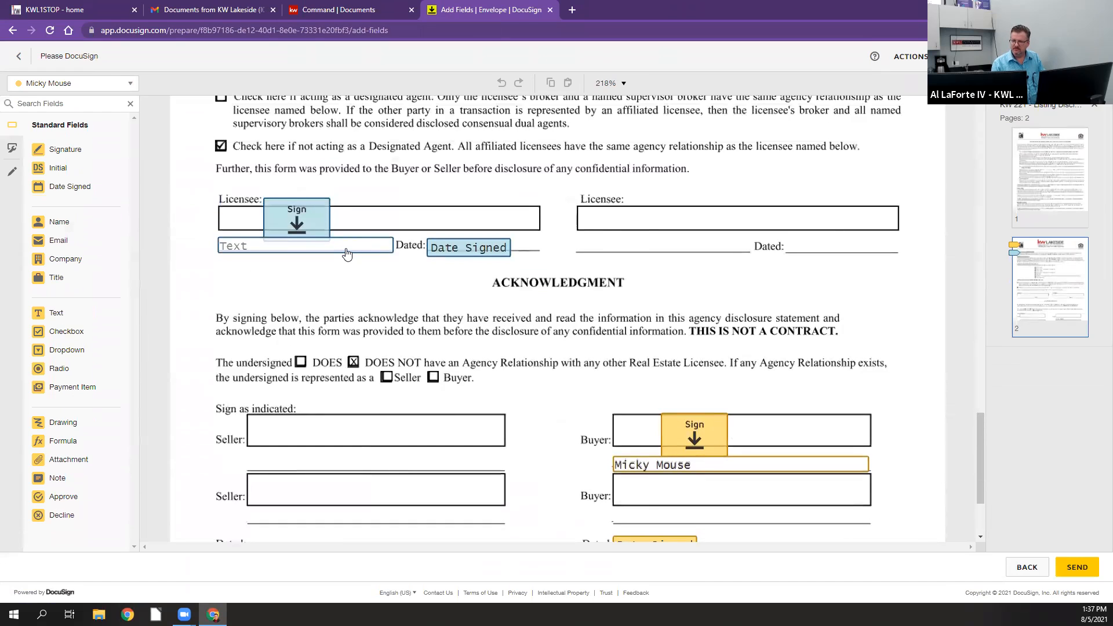
right_click(347, 254)
left_click(375, 336)
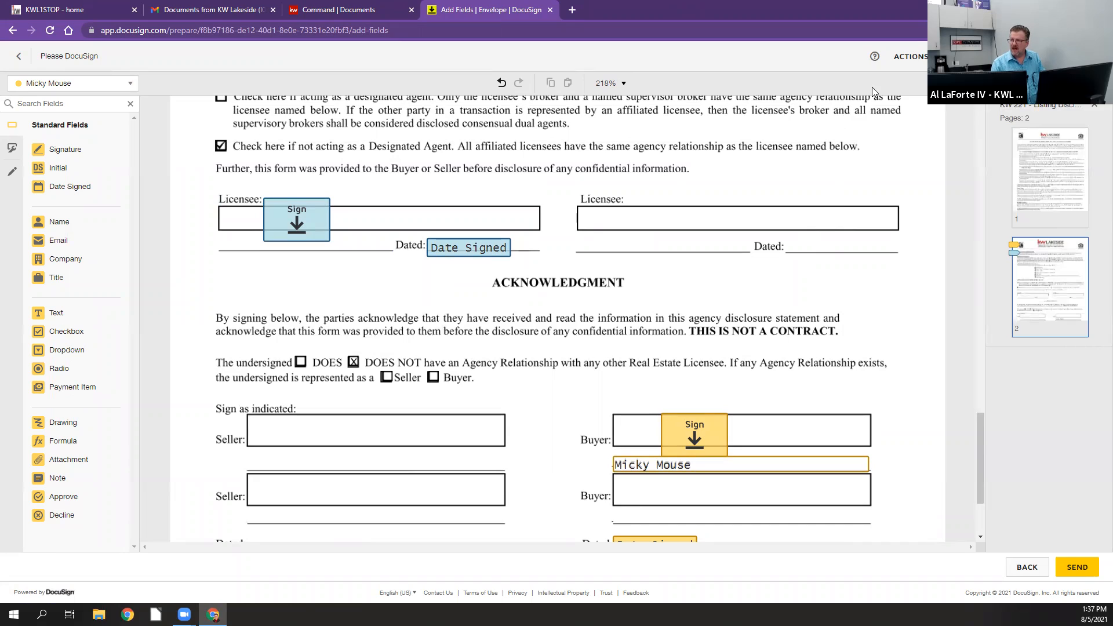
left_click(915, 59)
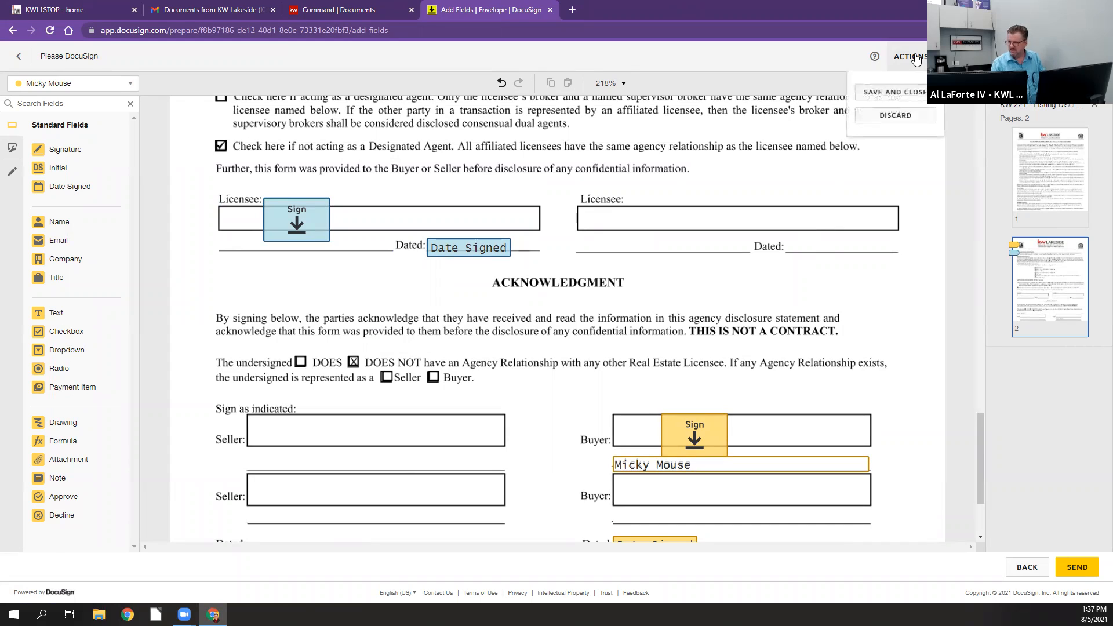
left_click(908, 95)
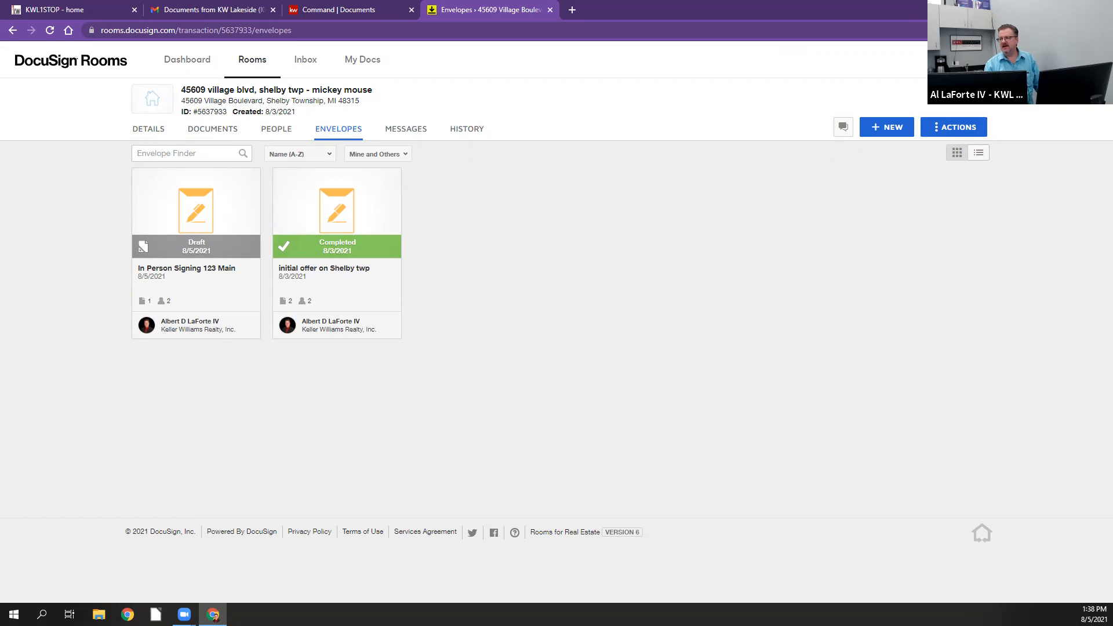
Step: Switch from DocuSign Rooms to DocuSign eSignature, dismiss the introductory tips, and open the envelope management page
left_click(1090, 60)
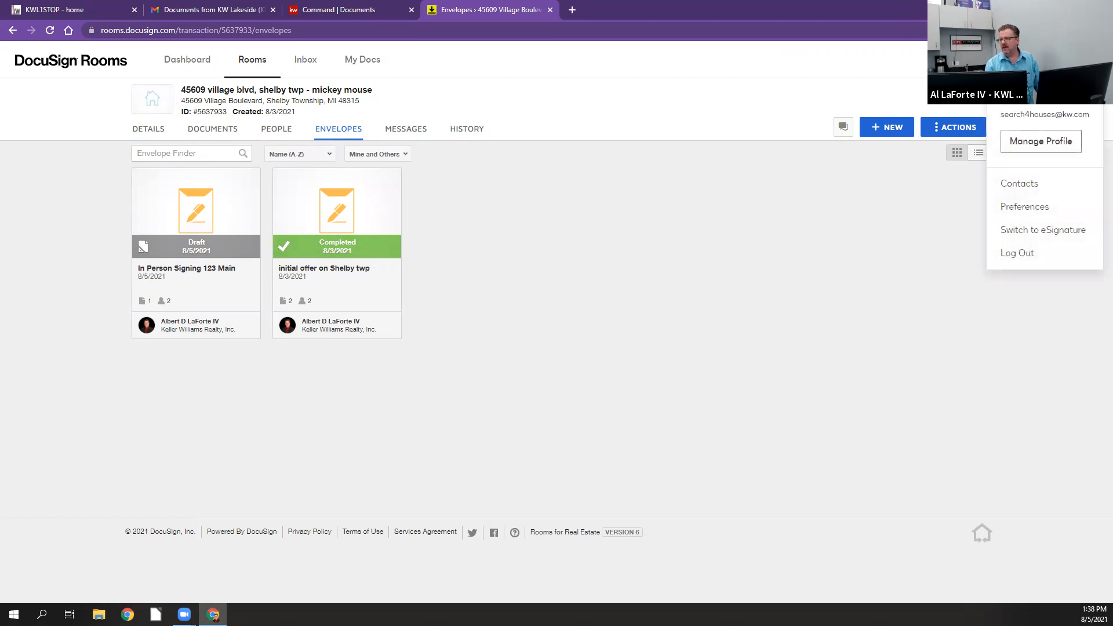
left_click(1042, 232)
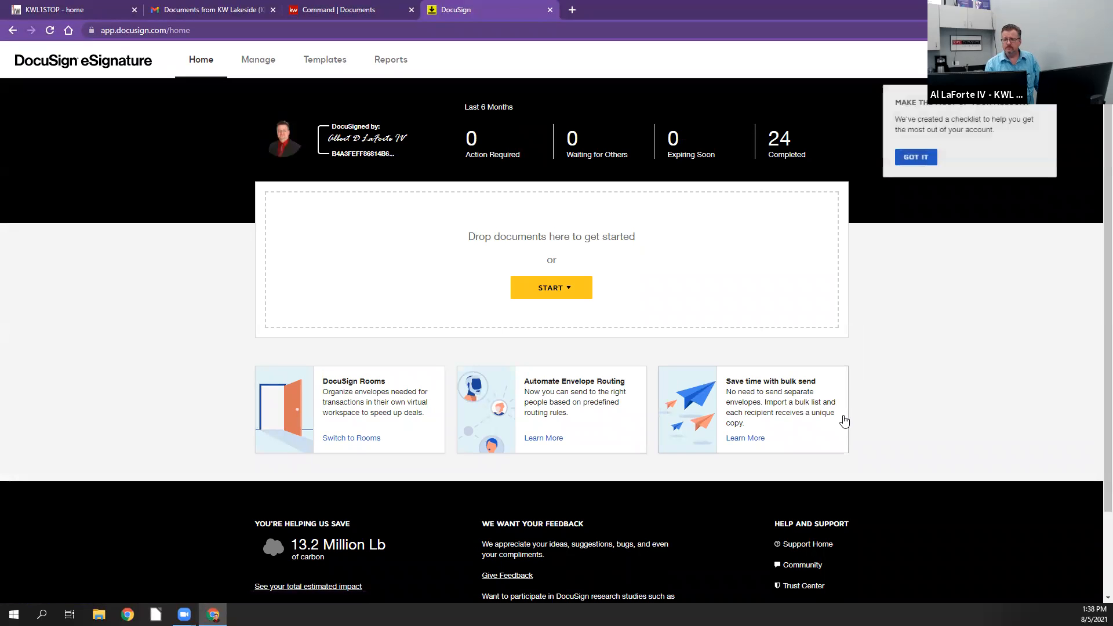
left_click(931, 157)
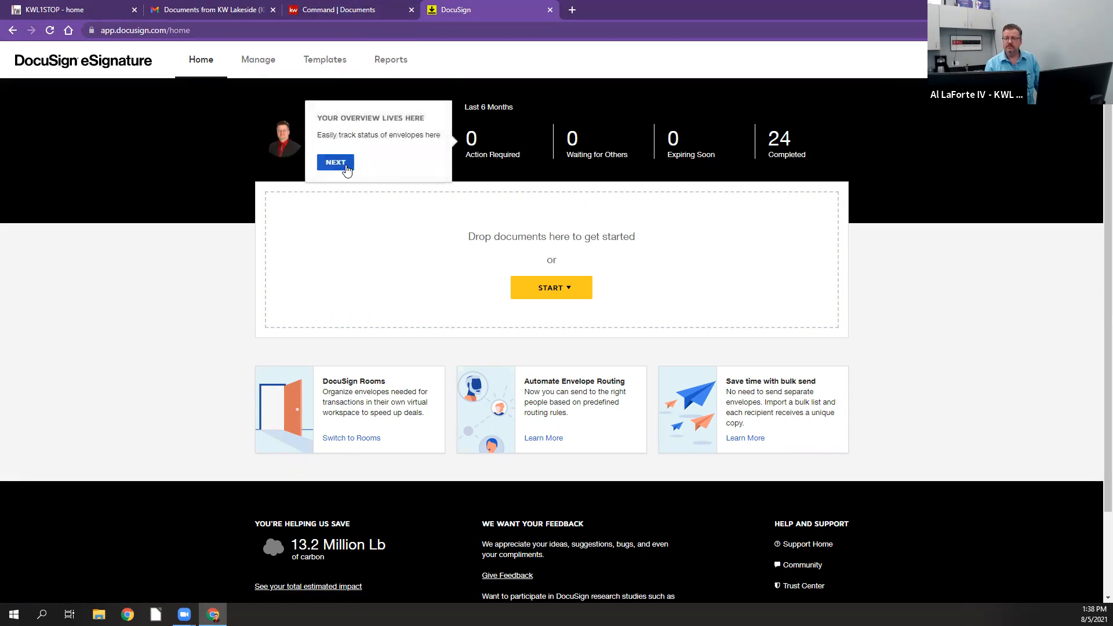
left_click(346, 167)
left_click(360, 314)
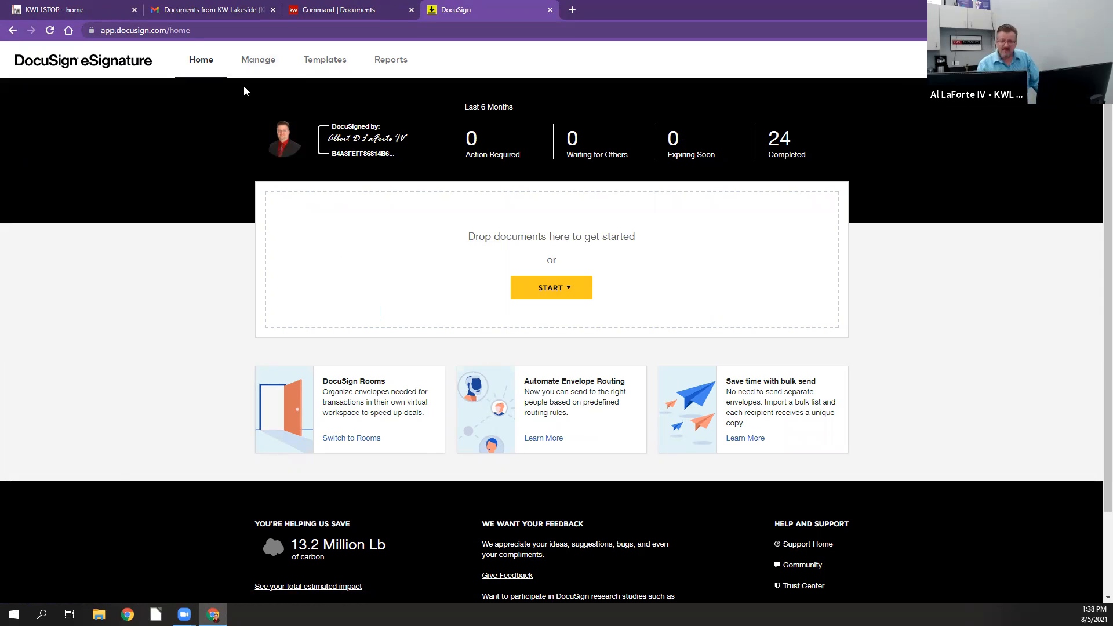
left_click(258, 63)
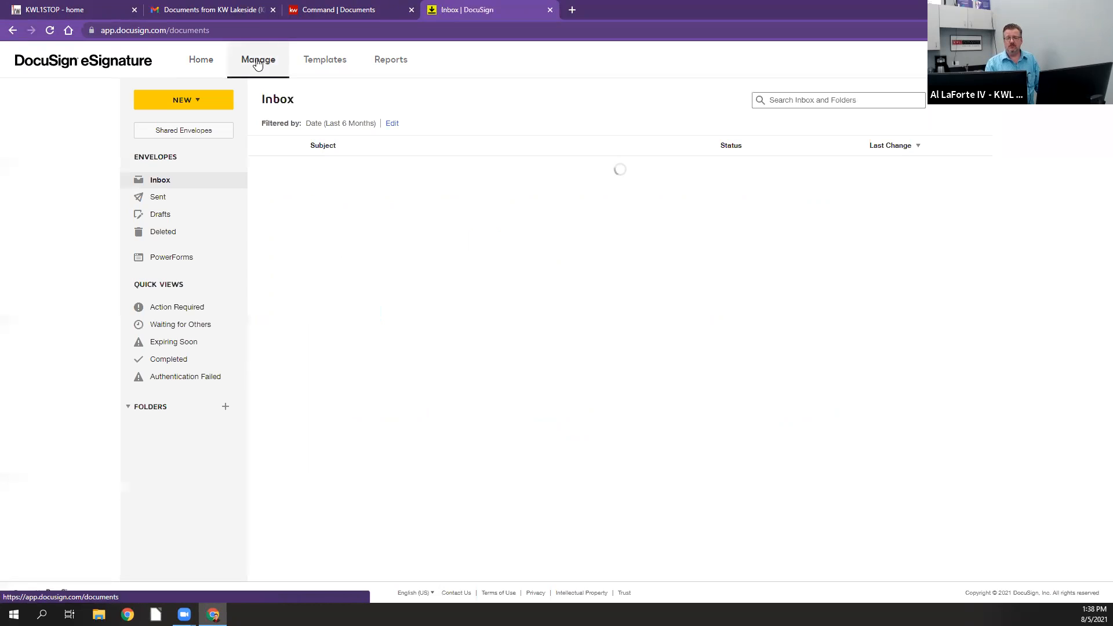
Step: Open the draft envelopes and continue preparing the most recent Please DocuSign draft dated 8/5/2021
left_click(161, 219)
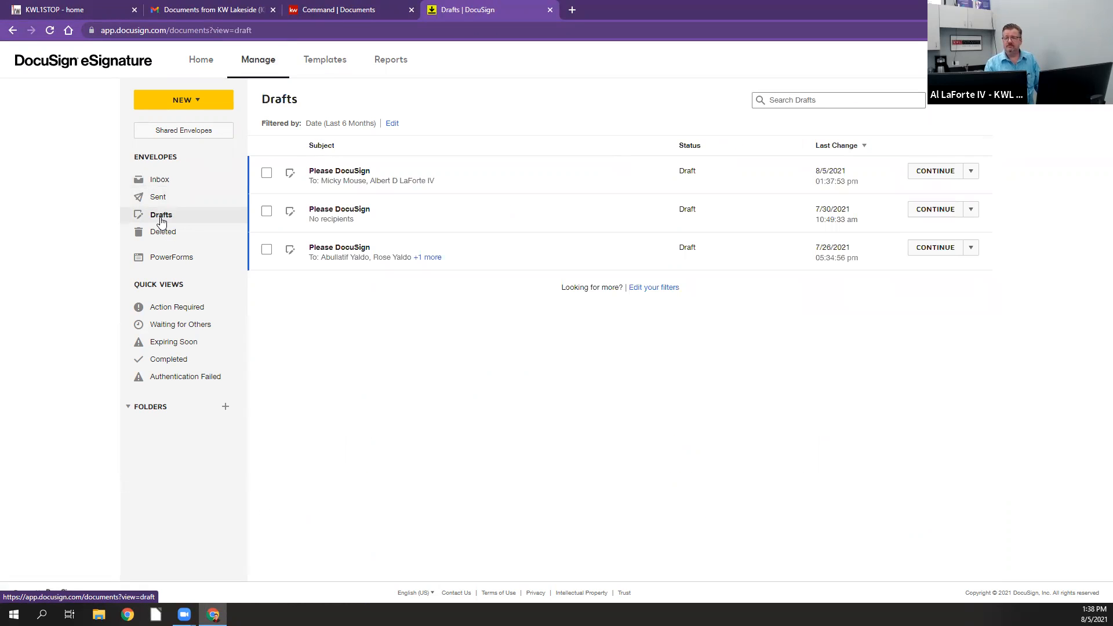
left_click(971, 173)
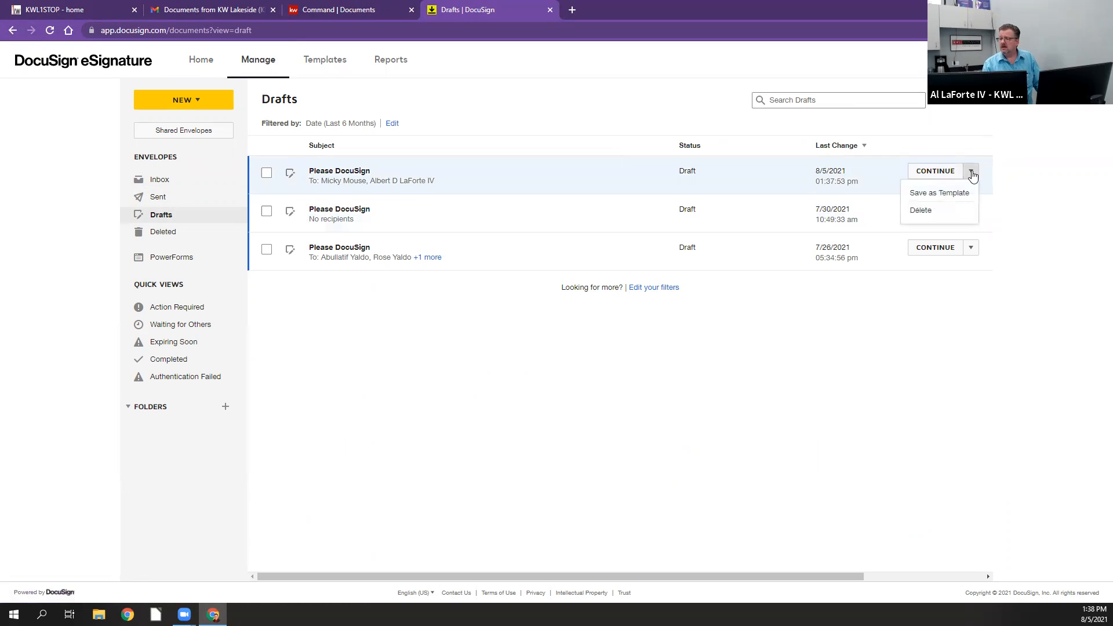
left_click(973, 176)
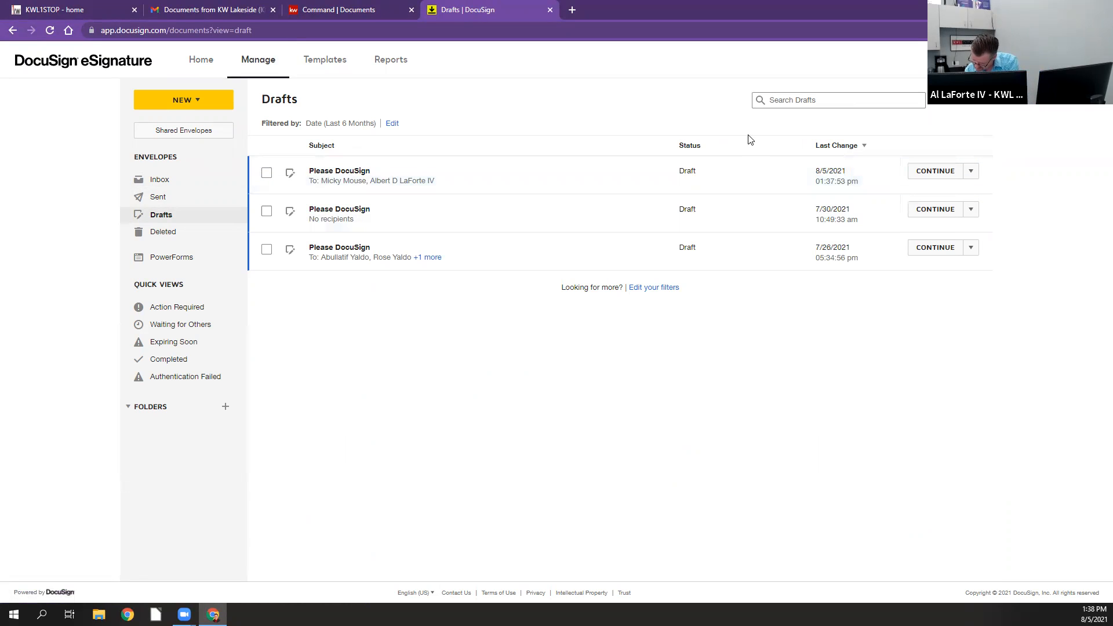
left_click(935, 172)
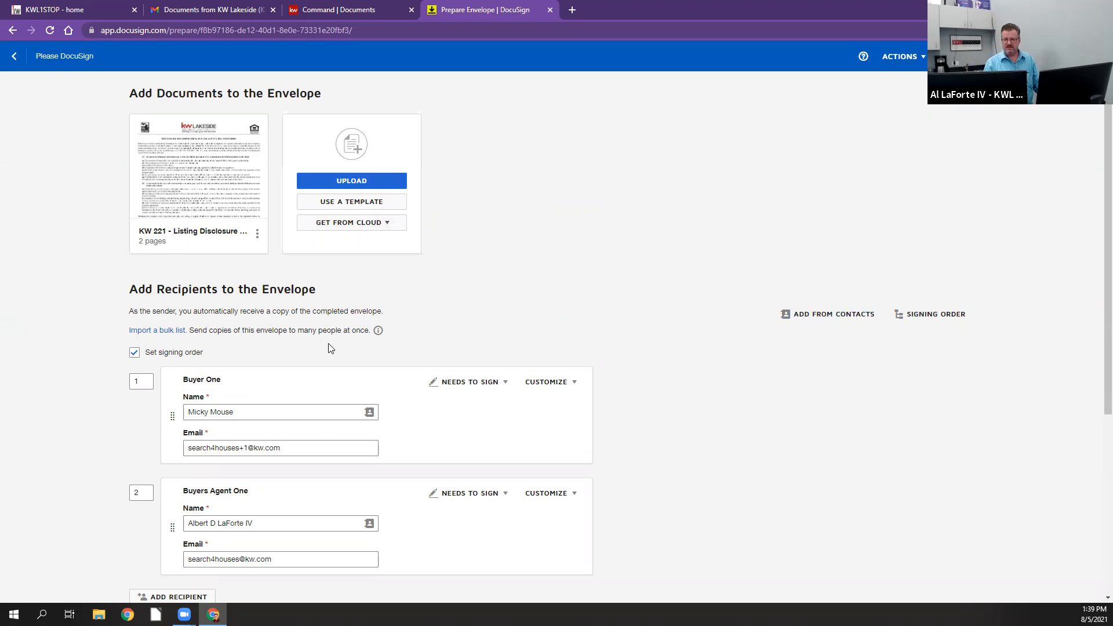
Step: Change both Buyer One and Buyers Agent One from Needs to Sign to In Person Signer
left_click(470, 385)
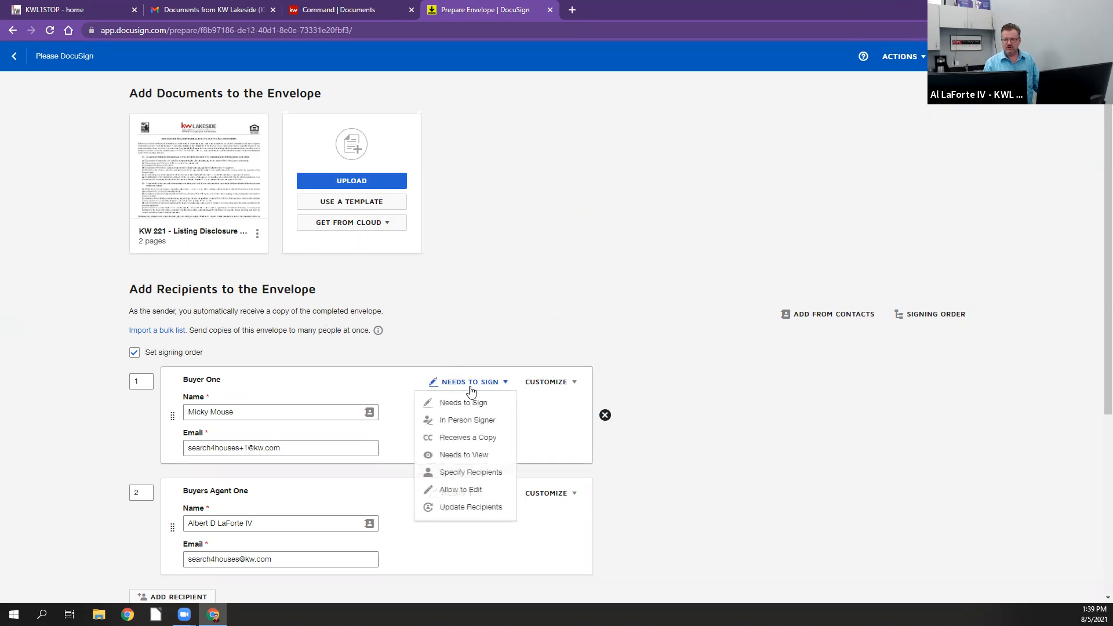
left_click(467, 425)
scroll(455, 451, "down", 1)
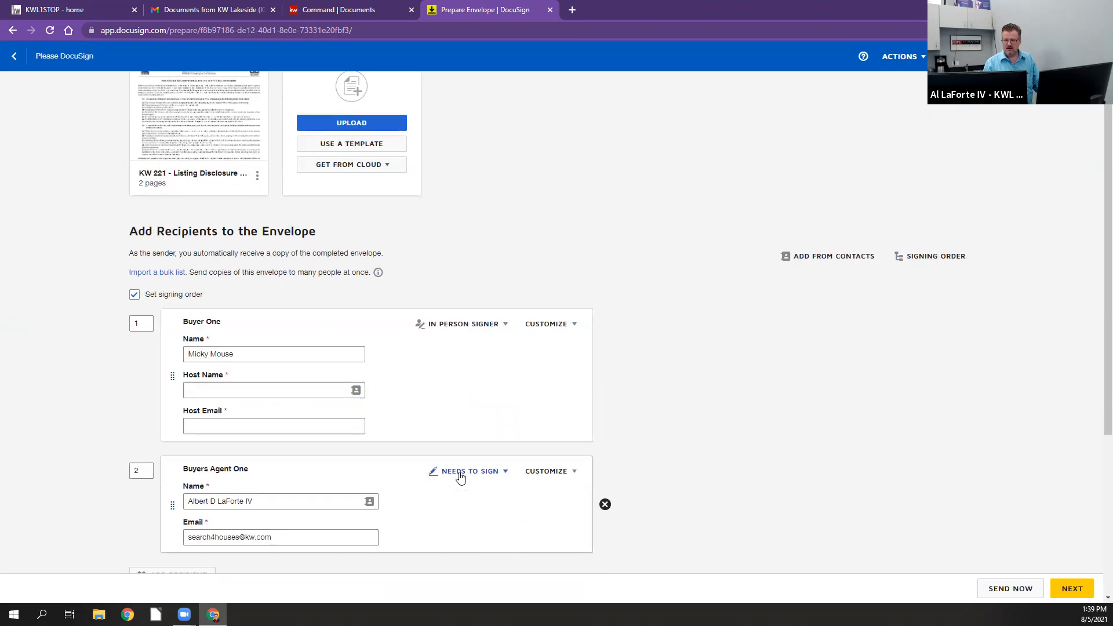
left_click(460, 474)
left_click(459, 509)
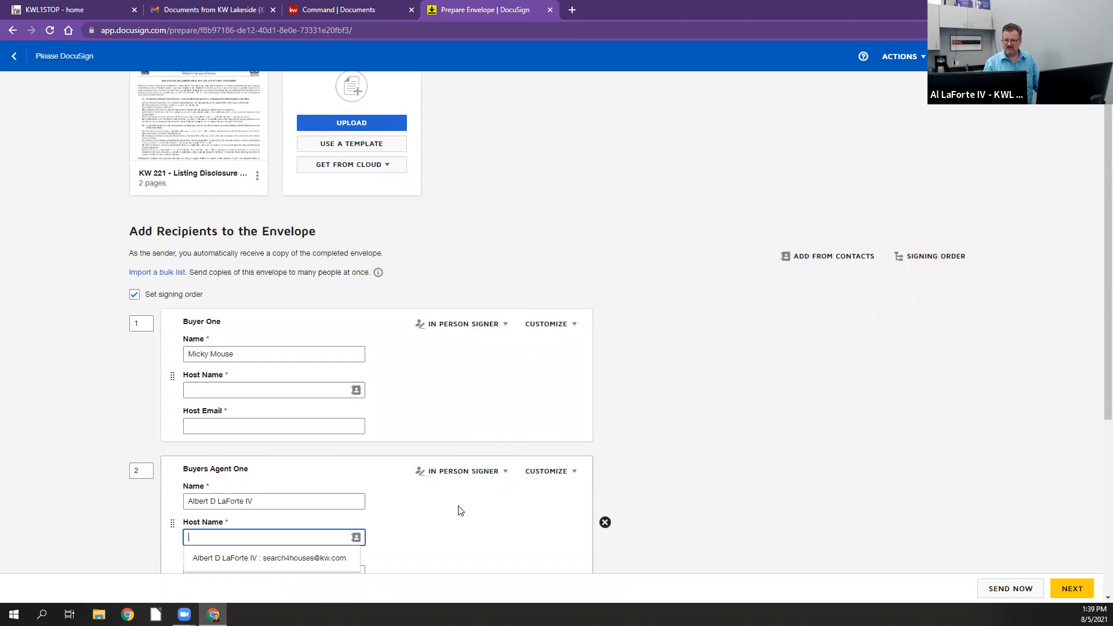
Step: Assign the agent's kw.com contact as host for both in-person signers and continue to field placement
scroll(460, 509, "down", 3)
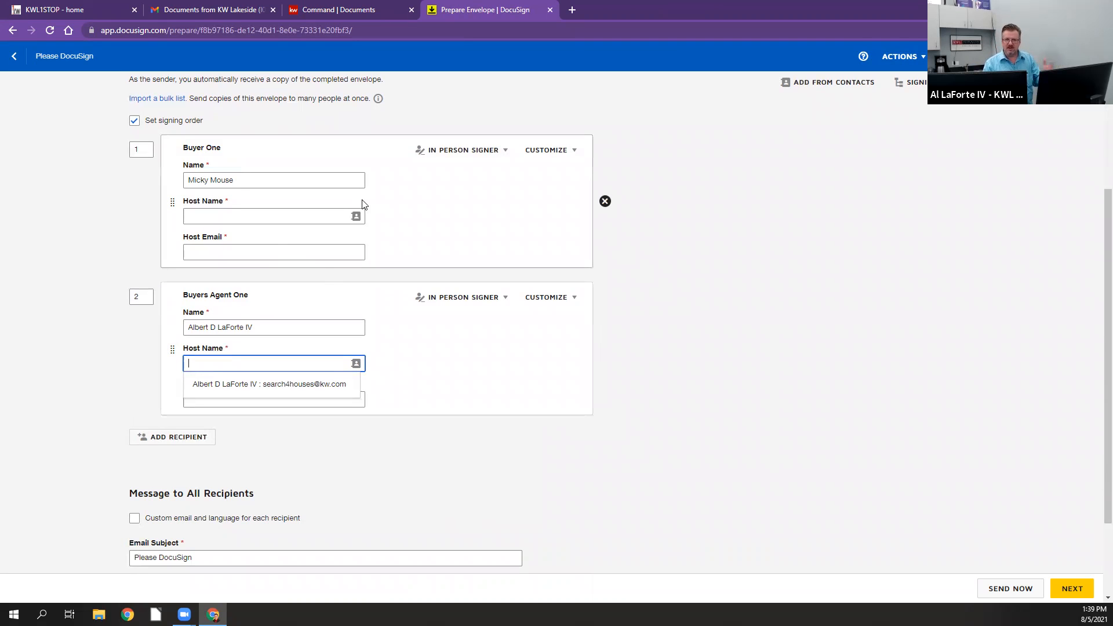
scroll(320, 289, "up", 2)
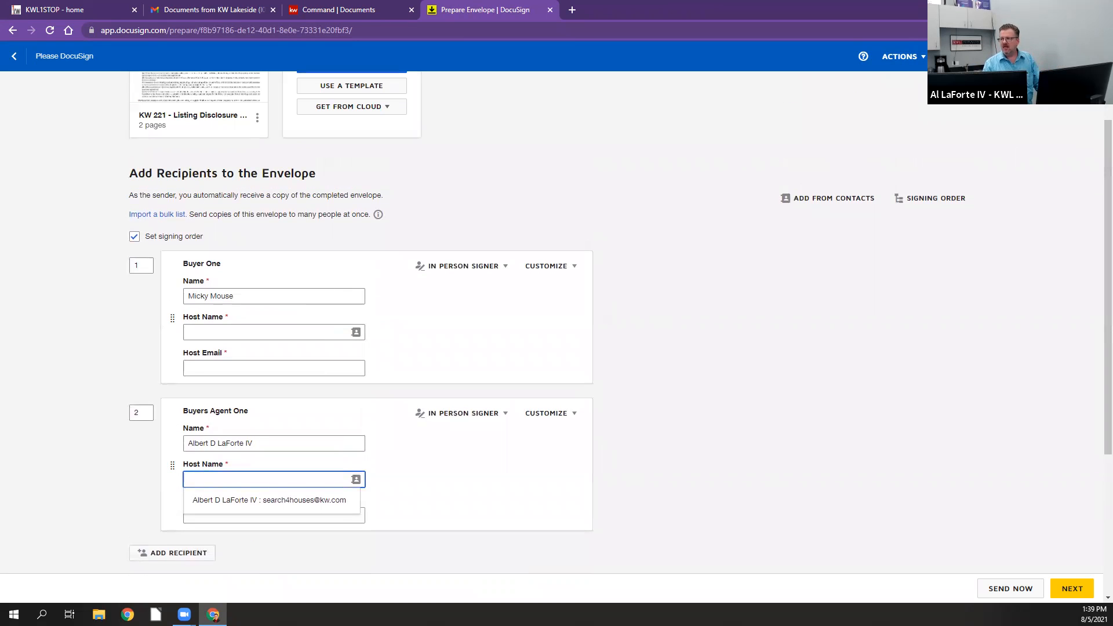
left_click(1072, 588)
scroll(629, 185, "down", 2)
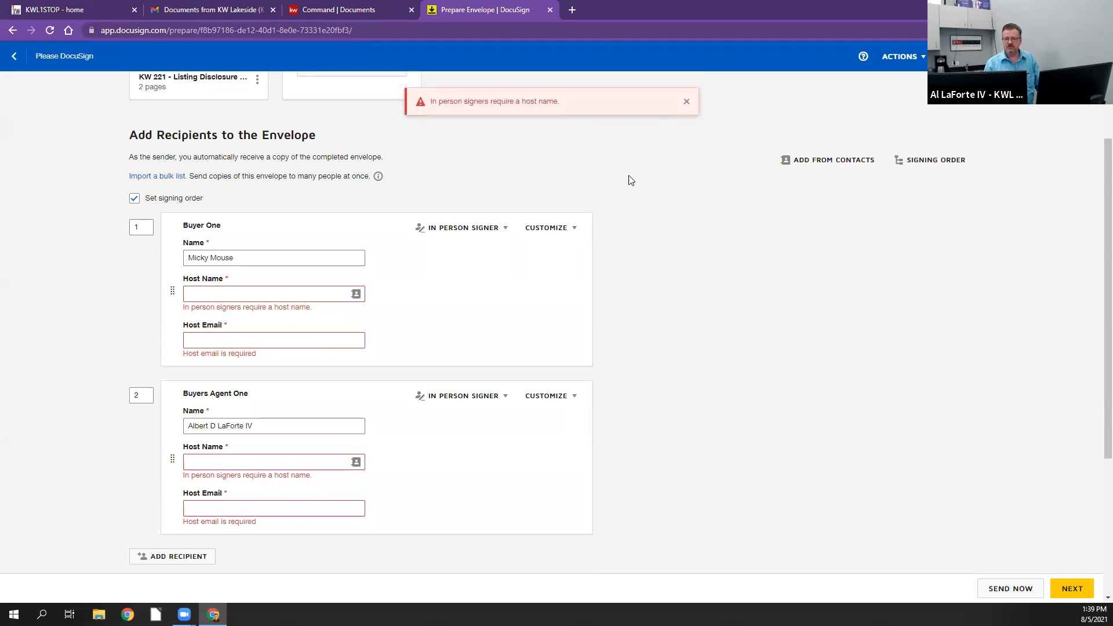
left_click(231, 216)
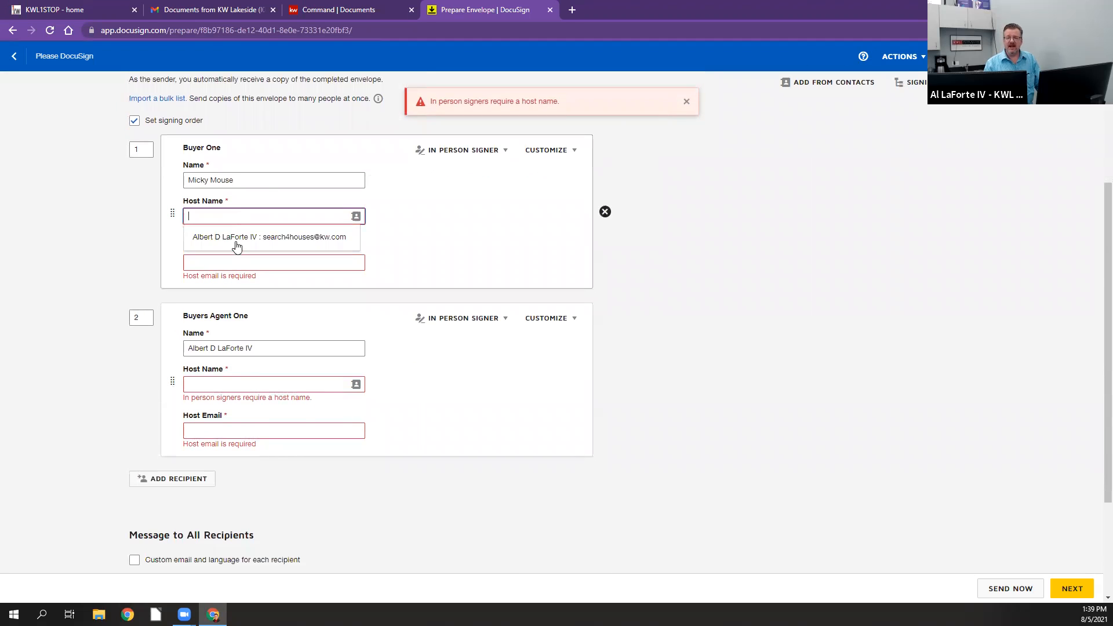
left_click(236, 238)
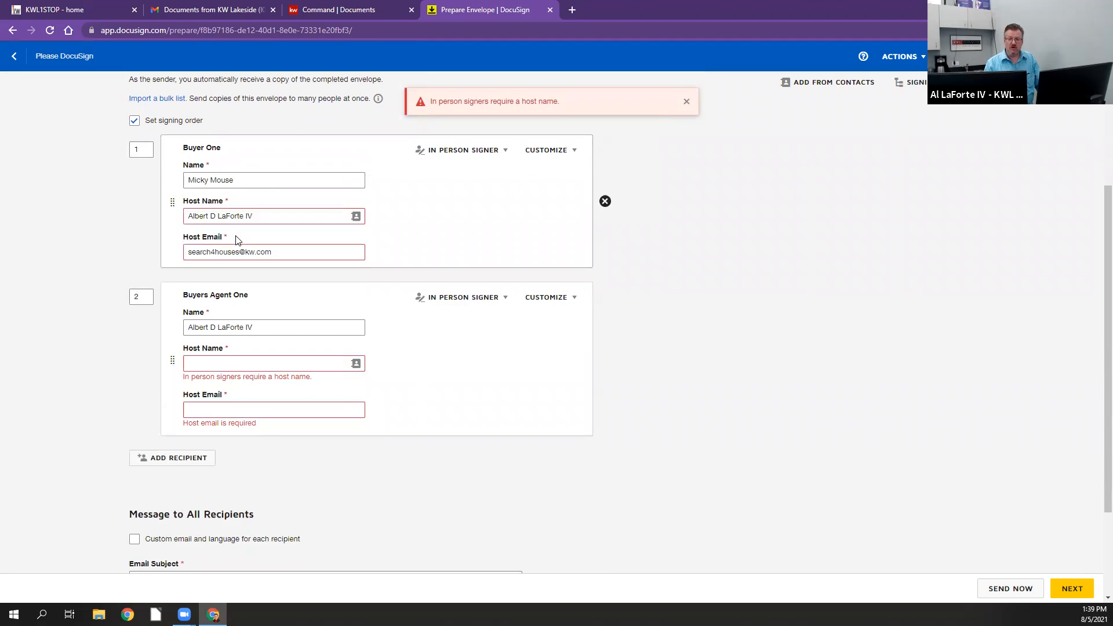
left_click(245, 368)
left_click(241, 380)
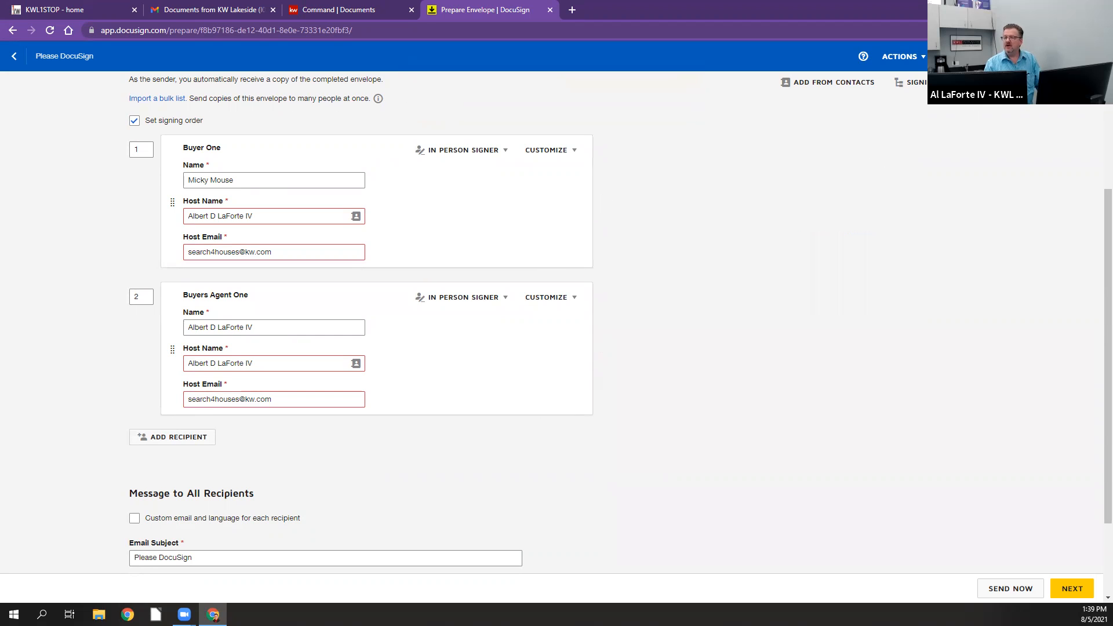
left_click(1072, 588)
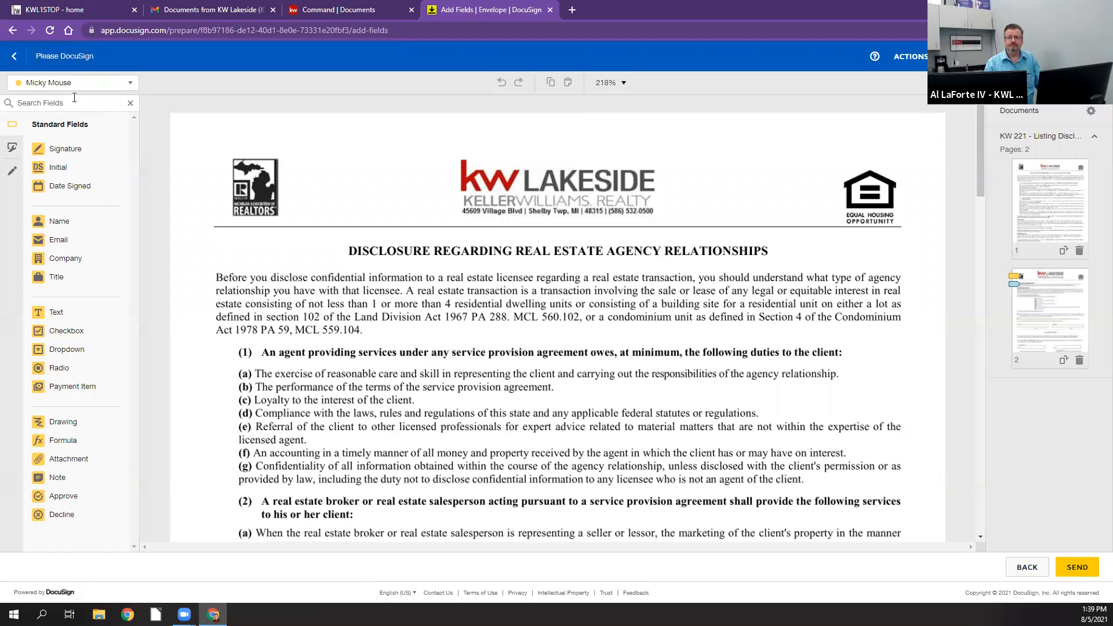
Step: Send the envelope and choose to sign the document now
left_click(77, 88)
left_click(151, 119)
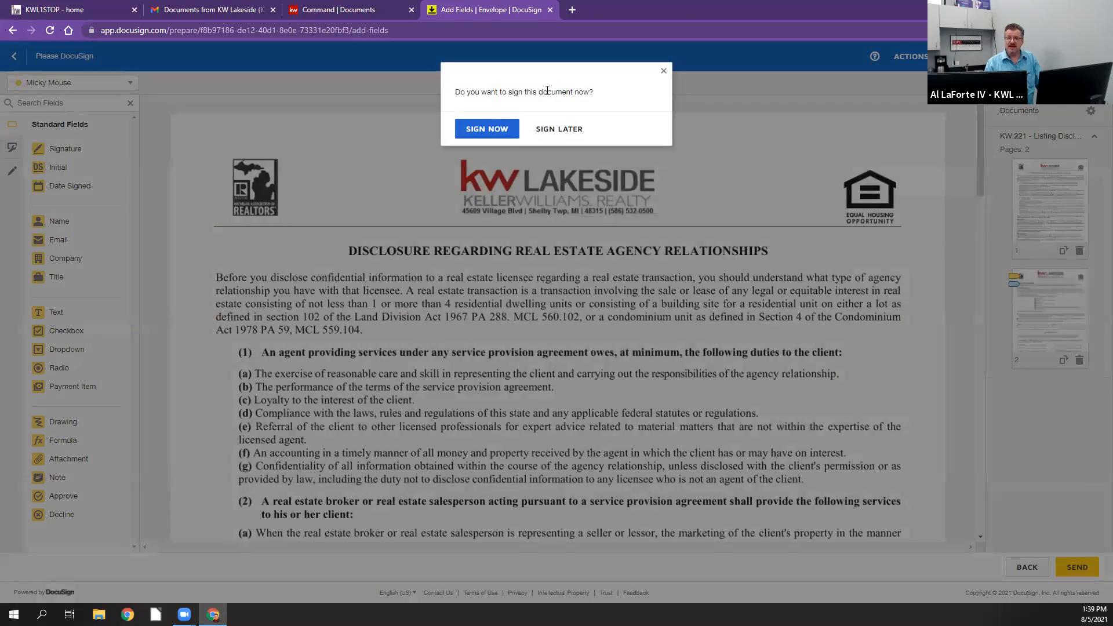
left_click(486, 129)
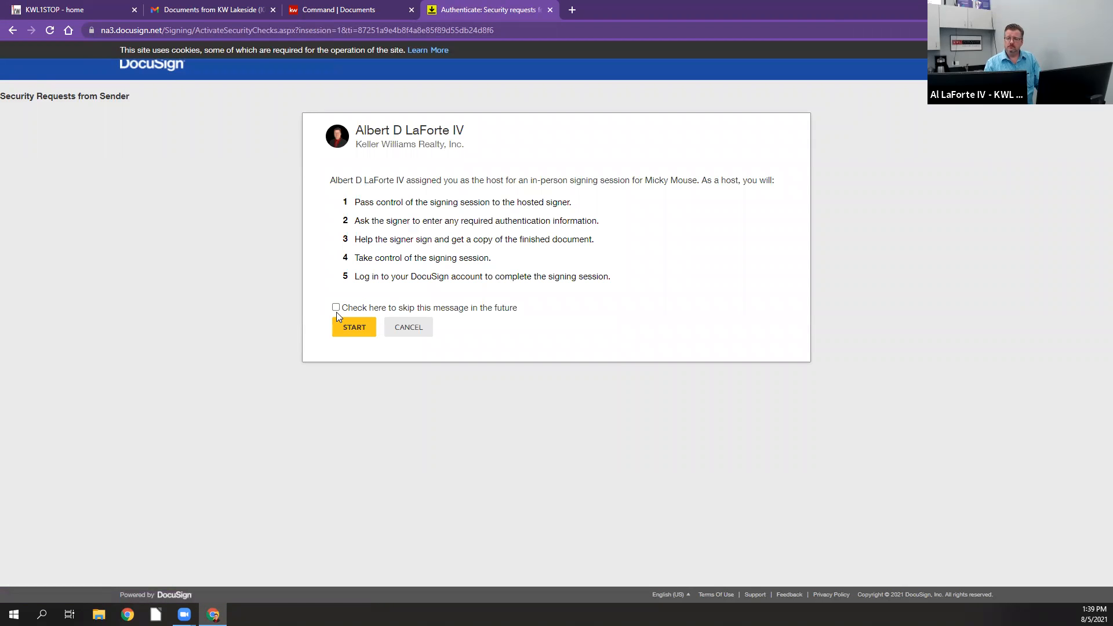
Step: Set the host instructions to be skipped in the future, and start the session by passing control to the buyer
left_click(338, 307)
left_click(344, 329)
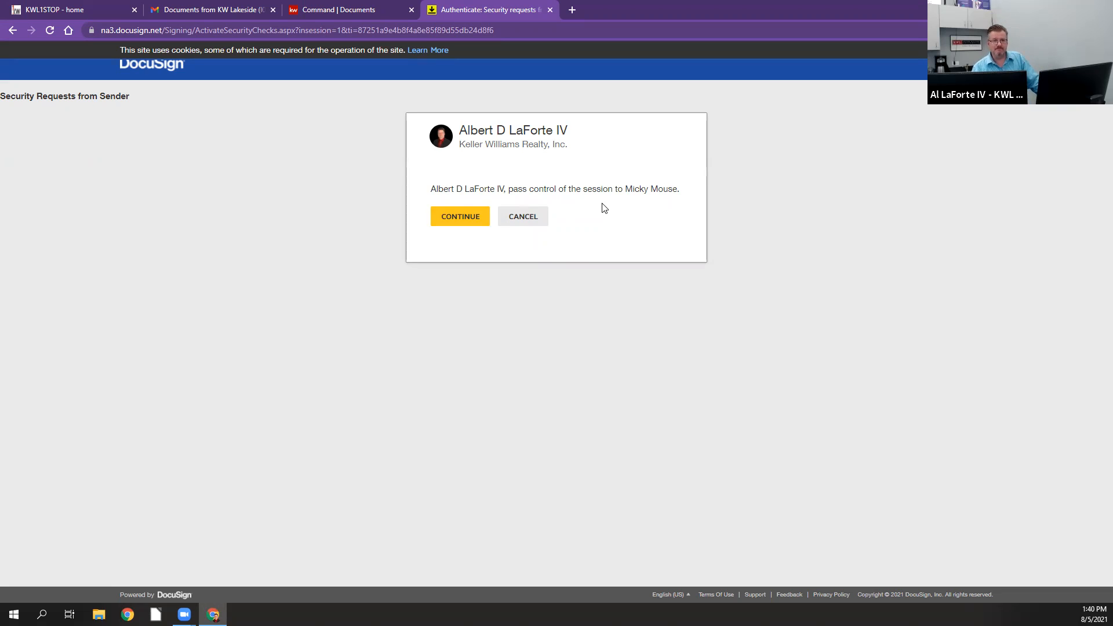
left_click(440, 219)
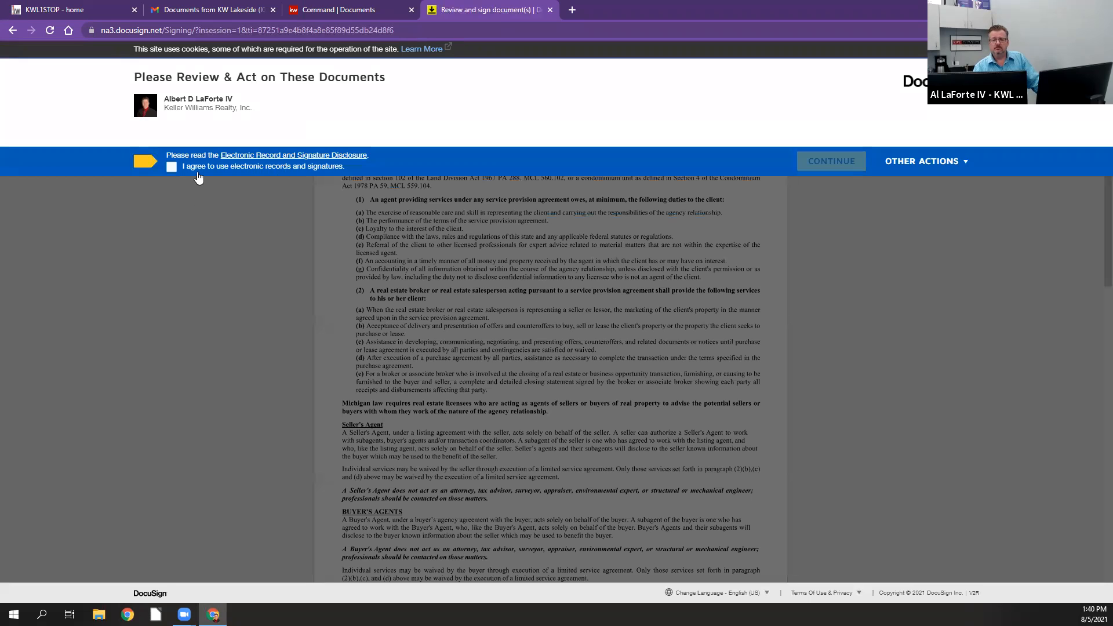
Step: Agree to use electronic records and signatures, and sign the Buyer field on page 2 with the suggested signature style
left_click(171, 167)
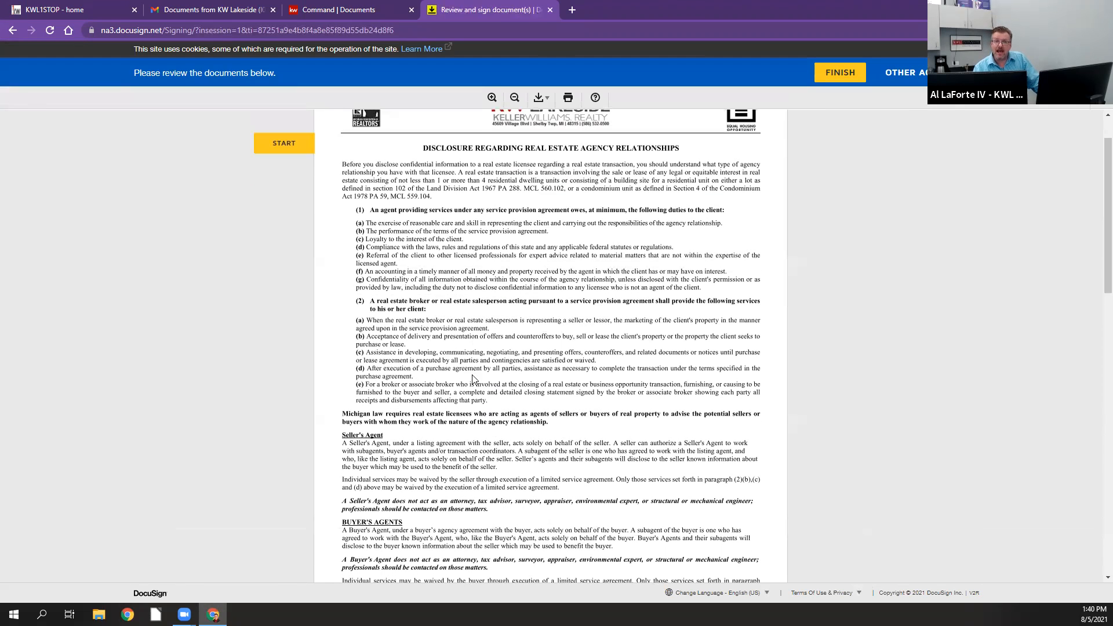
left_click(292, 143)
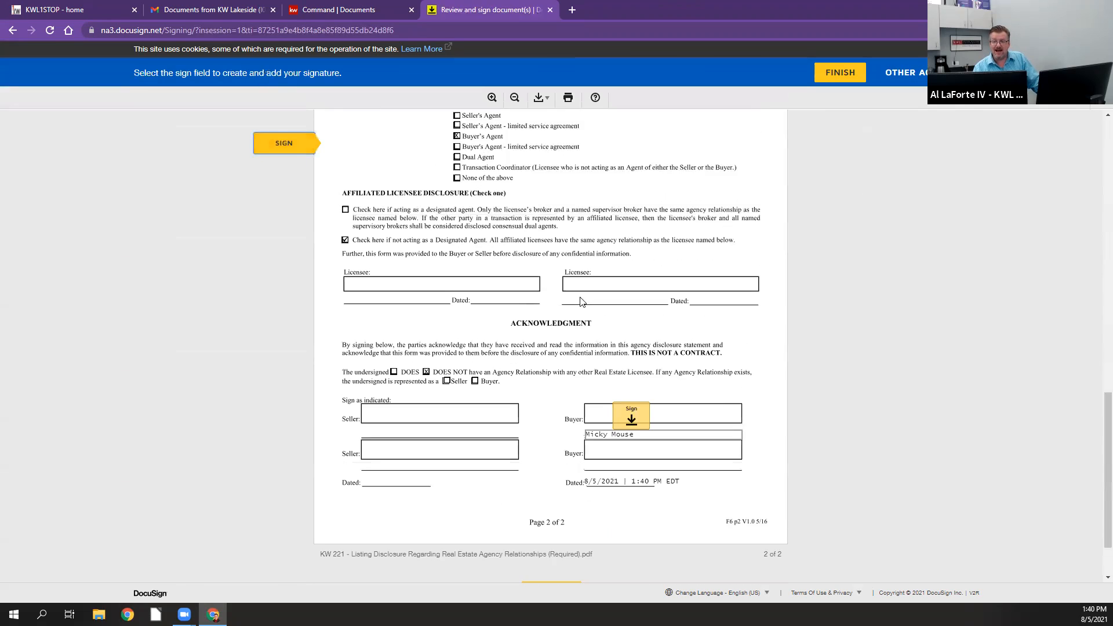
left_click(634, 361)
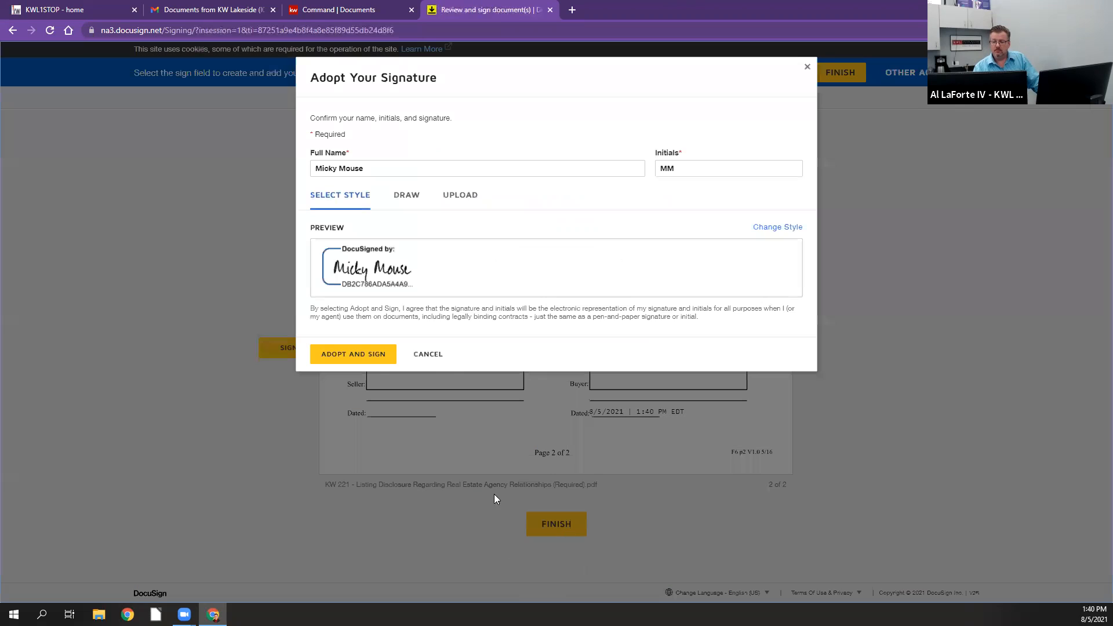
left_click(367, 353)
Step: Finish the buyer's signing without requesting an emailed copy, and pass control back to the host
left_click(562, 519)
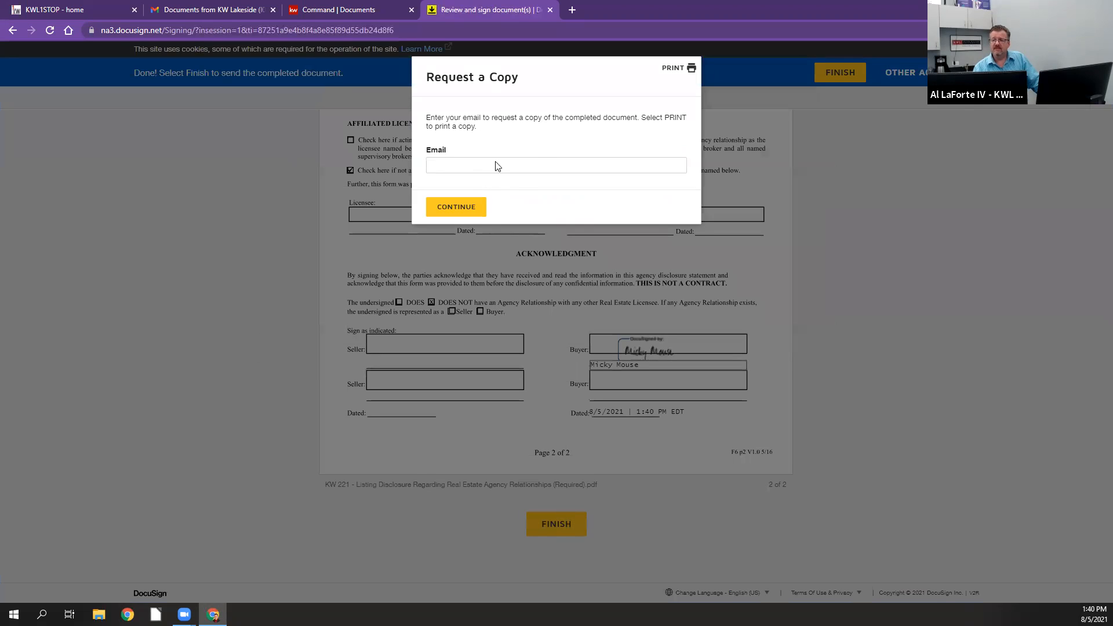
left_click(456, 207)
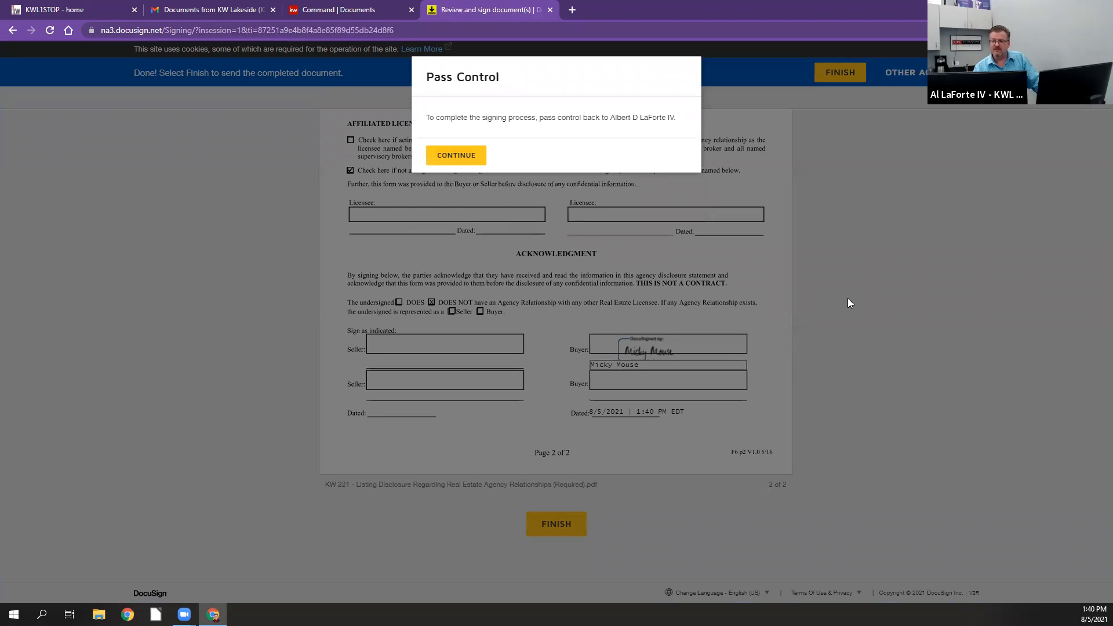
left_click(456, 155)
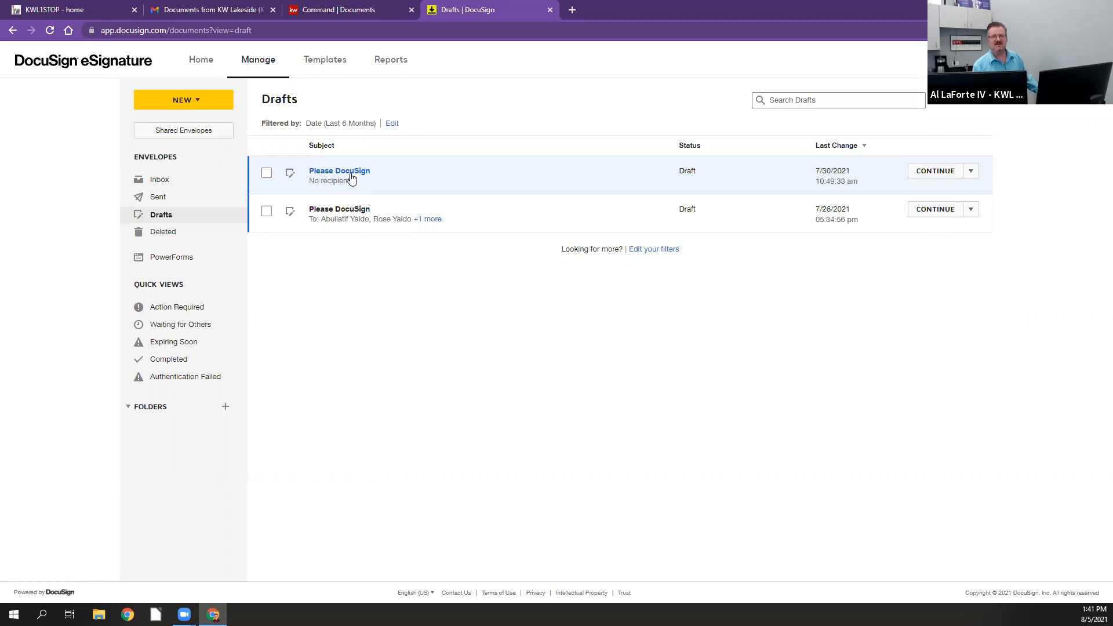
Step: Close DocuSign eSignature and open the buyer opportunity's transaction from KW Command in DocuSign Rooms
left_click(550, 10)
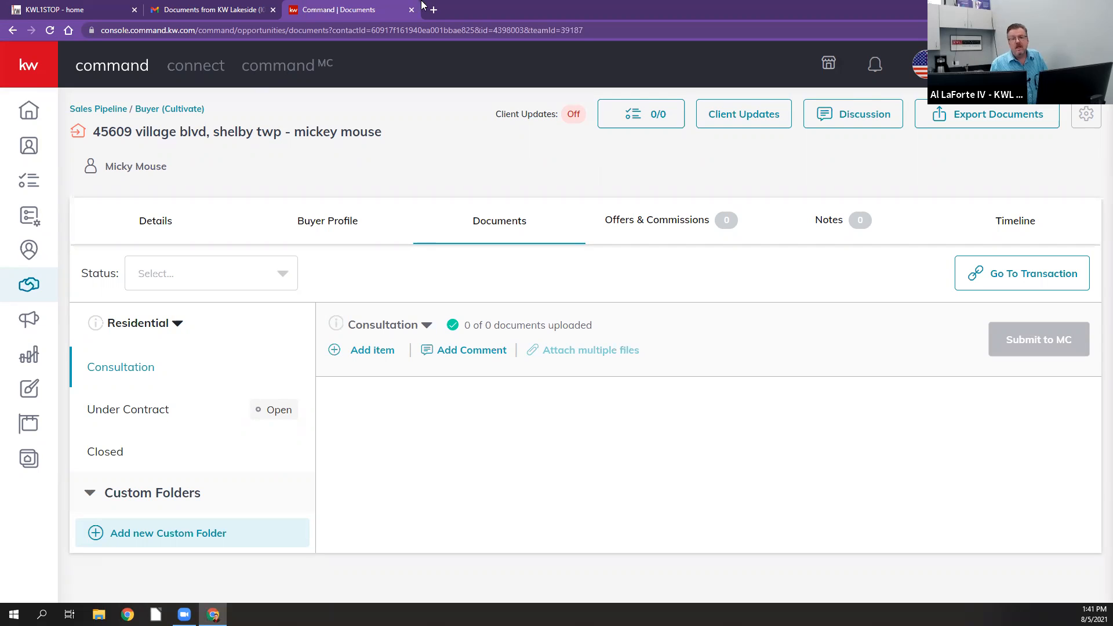
left_click(85, 12)
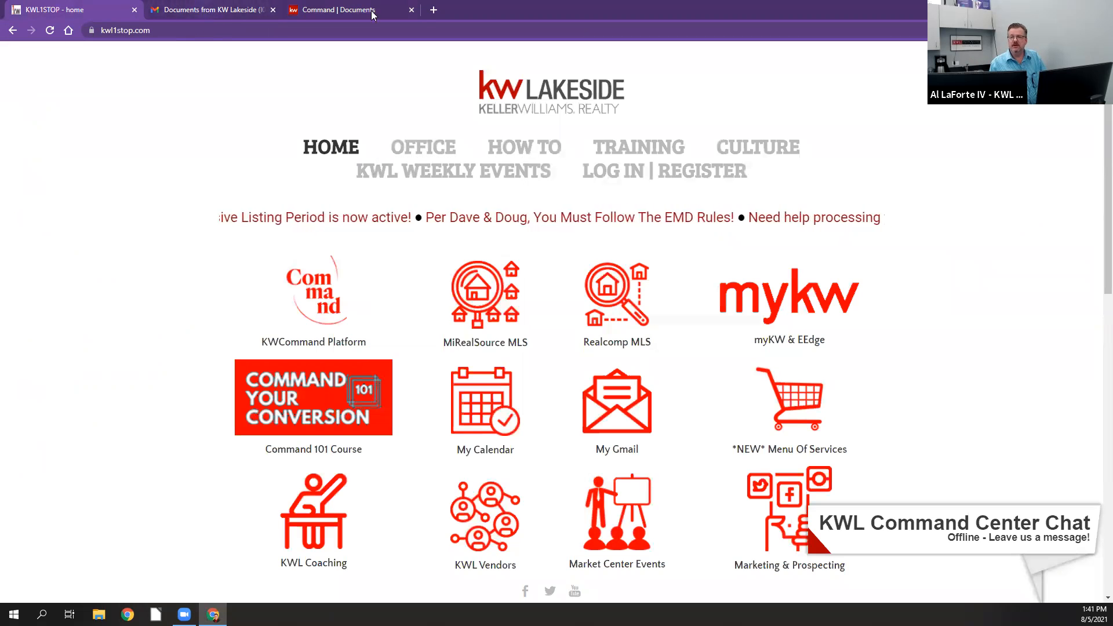
left_click(350, 13)
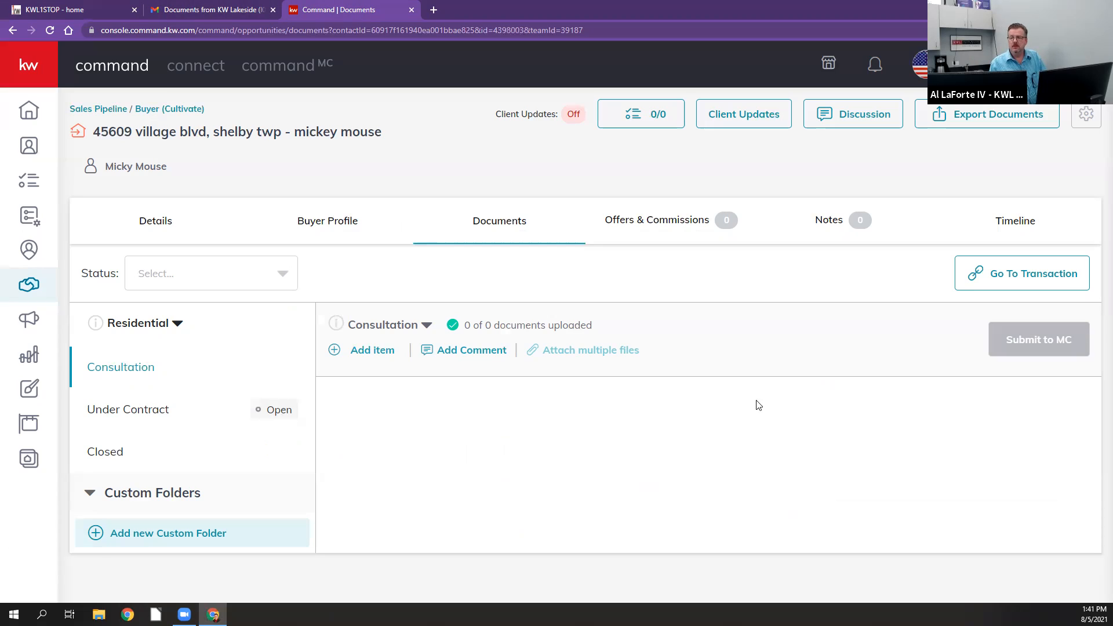
left_click(1051, 281)
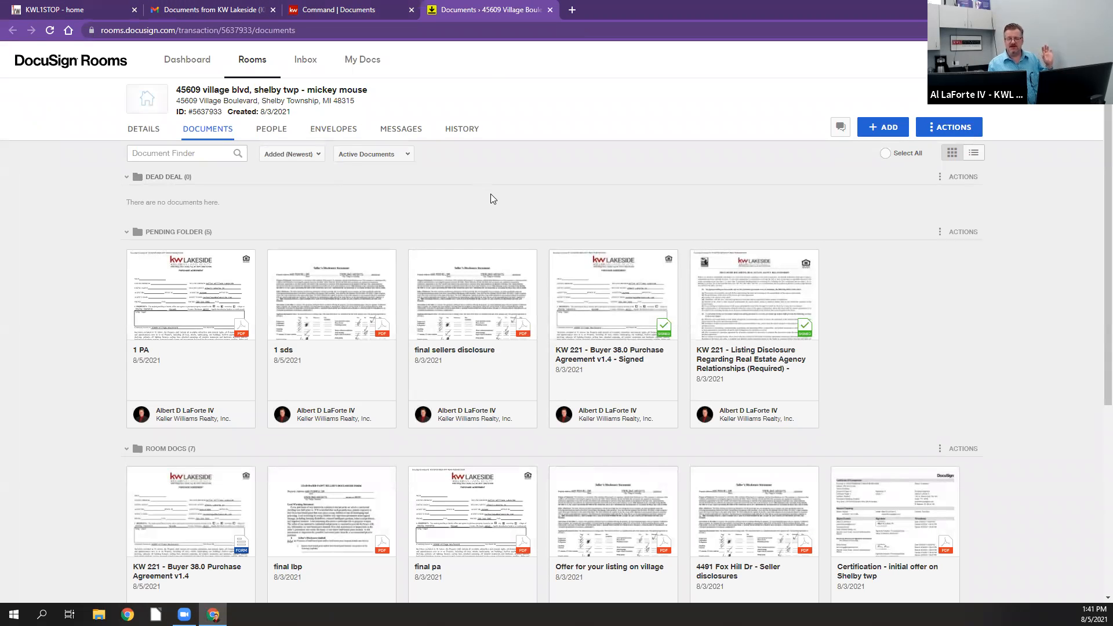
Step: Show the saved form templates under My Docs
left_click(367, 61)
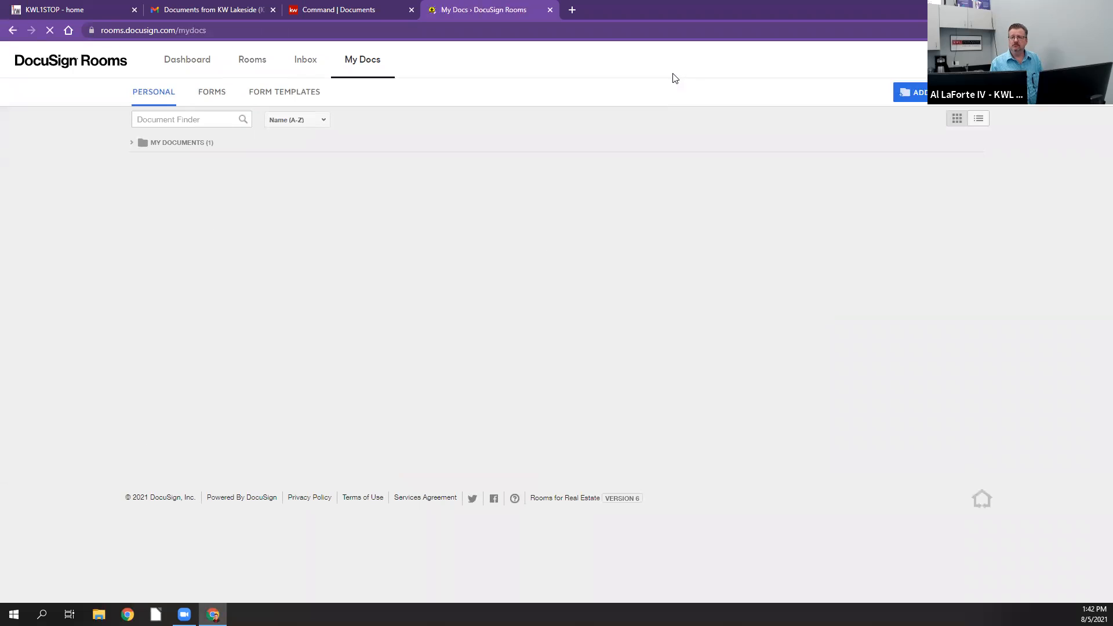
left_click(278, 97)
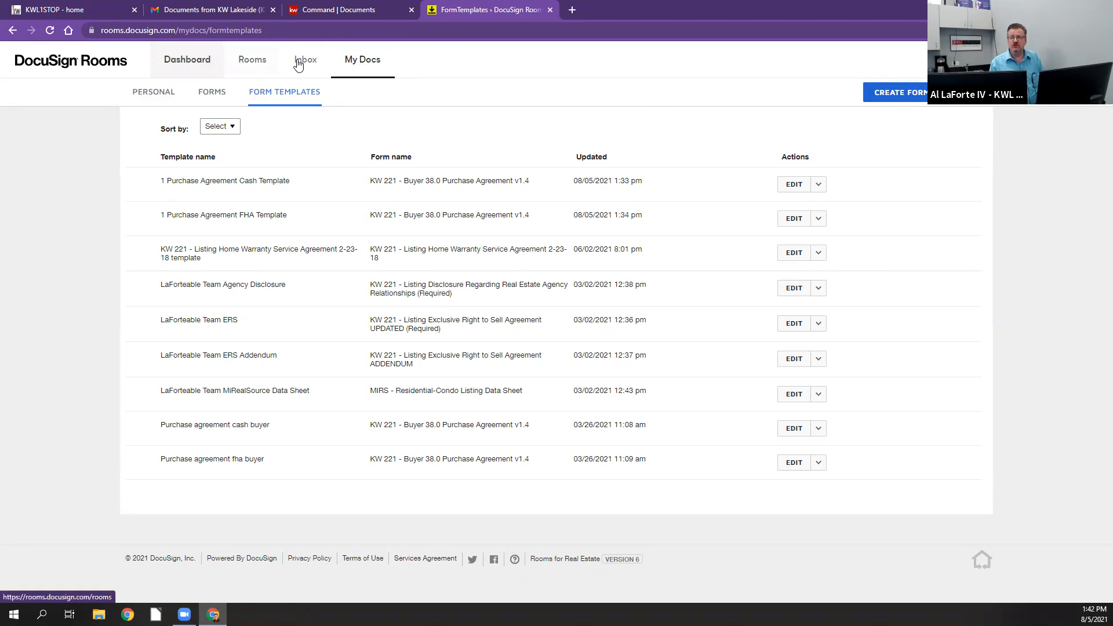
Step: Open the newest buy-side room from the active rooms list and show its documents
left_click(257, 64)
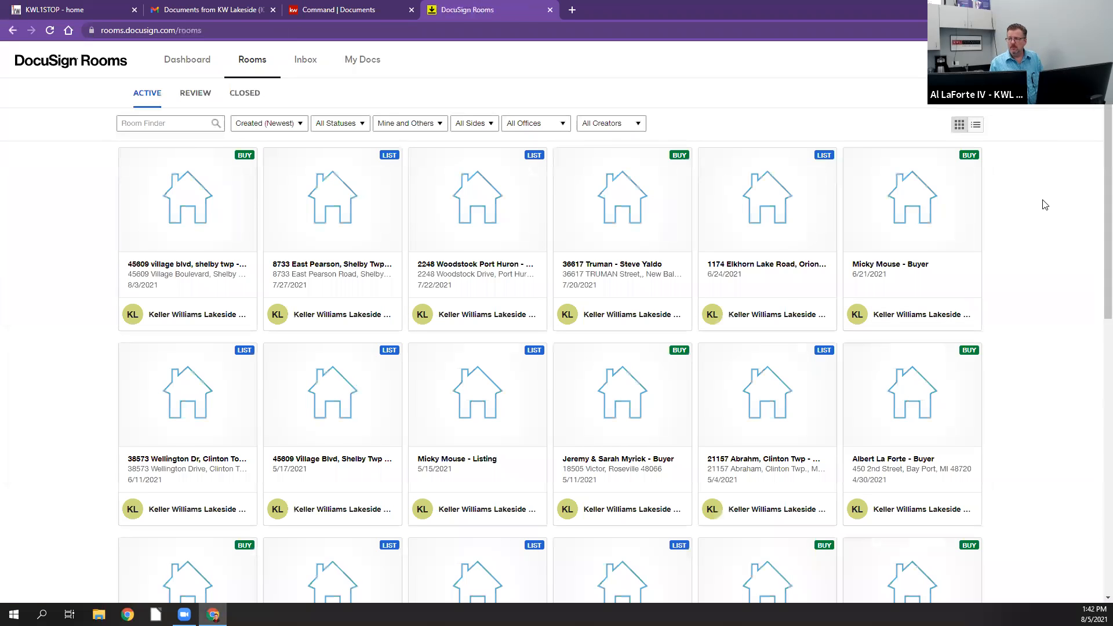
left_click(193, 192)
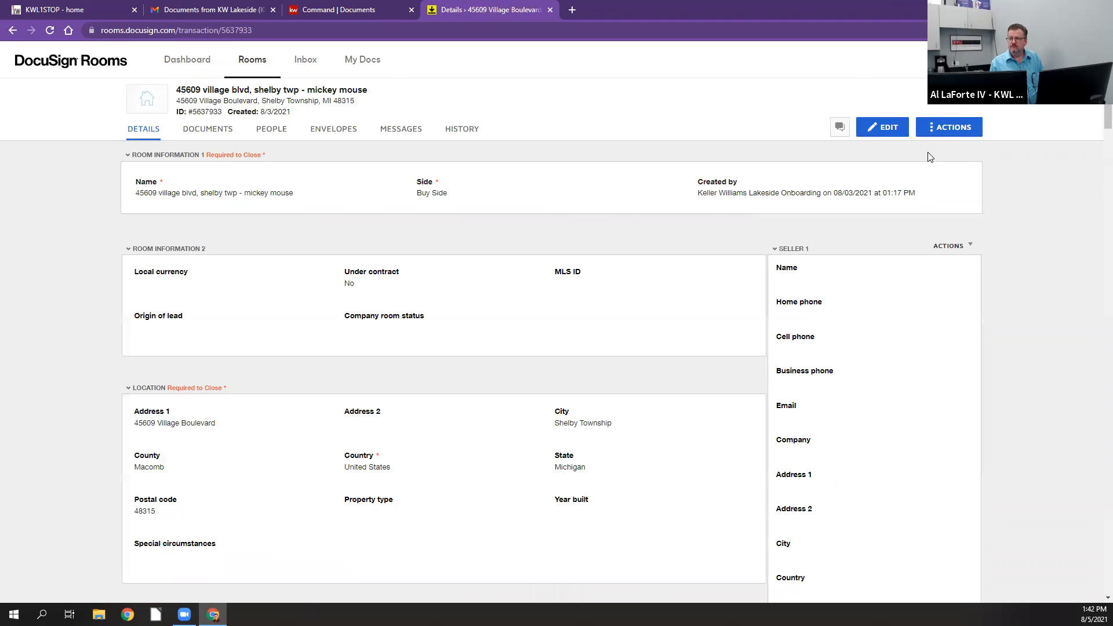
left_click(946, 125)
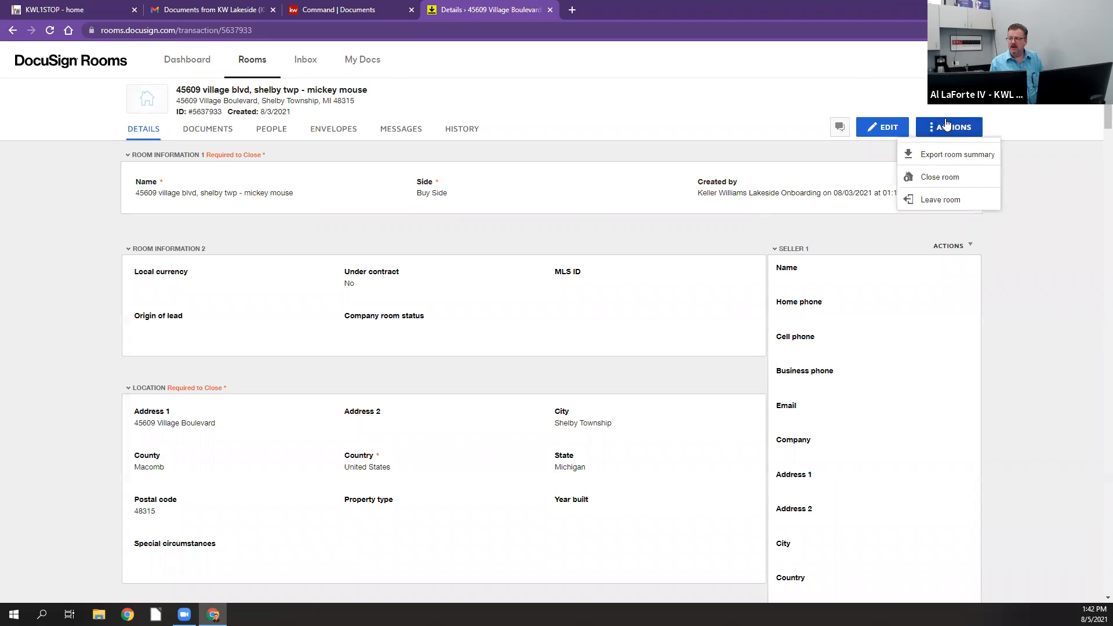
left_click(651, 115)
scroll(683, 134, "down", 1)
scroll(683, 134, "down", 1)
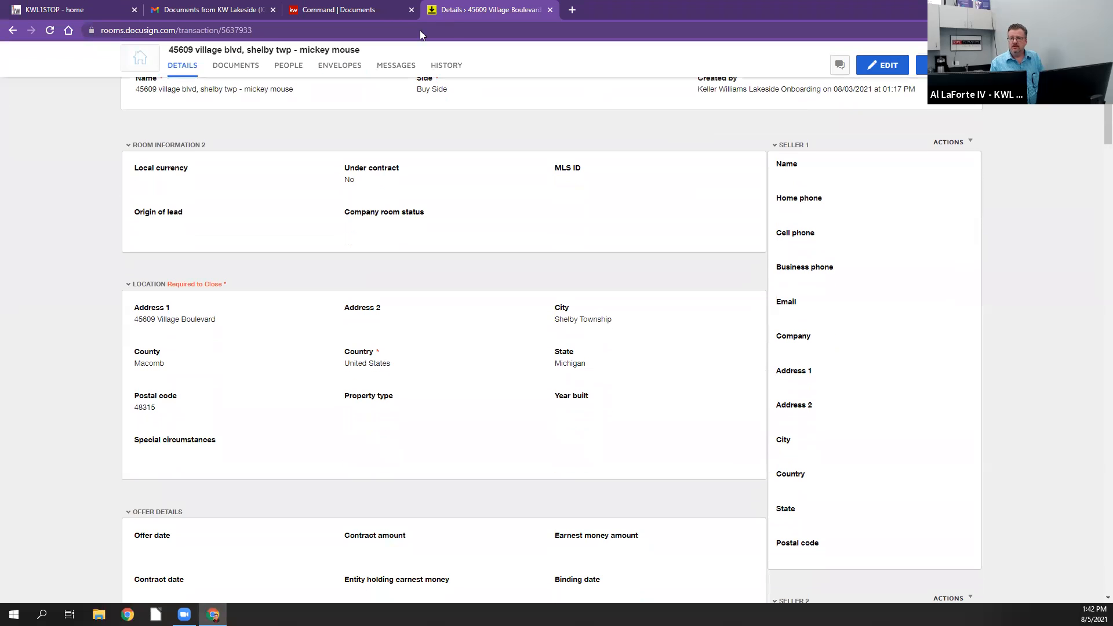
left_click(228, 68)
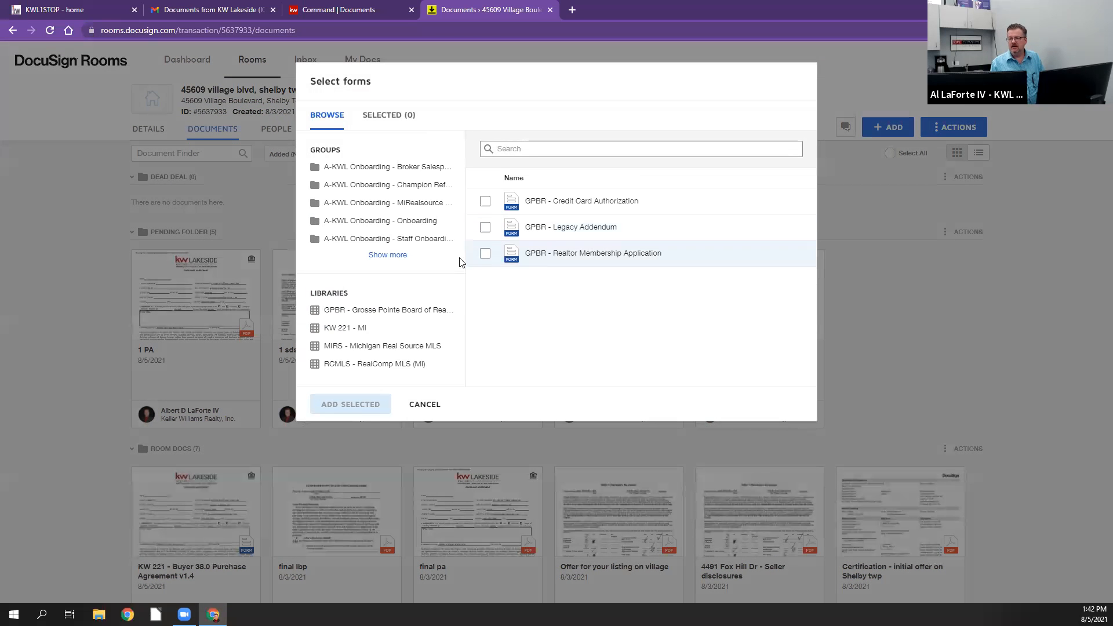
left_click(387, 255)
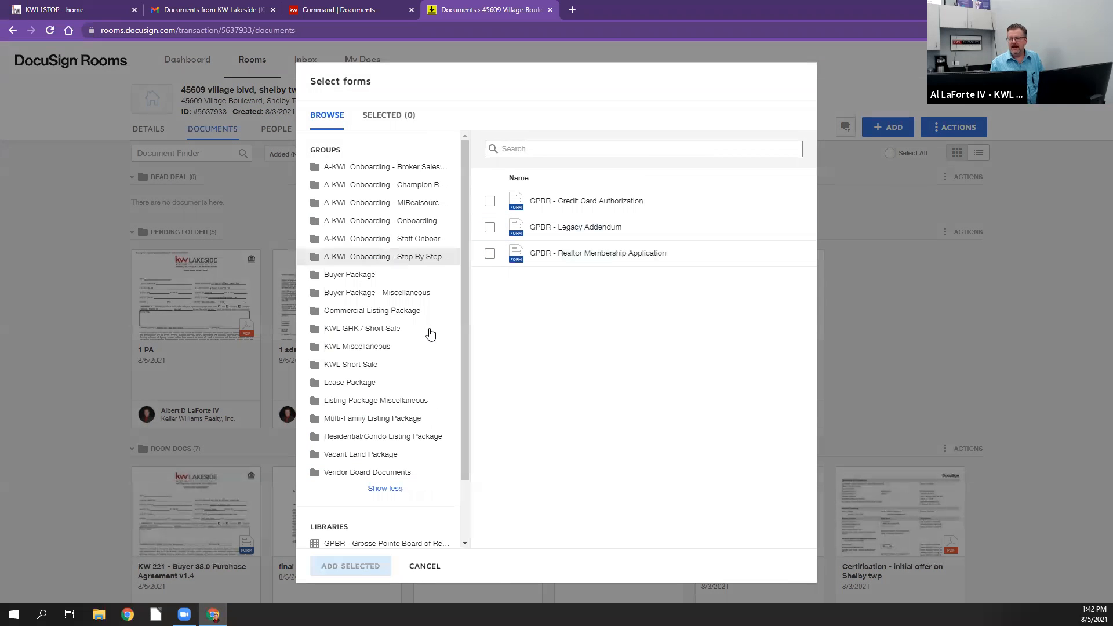
left_click(360, 274)
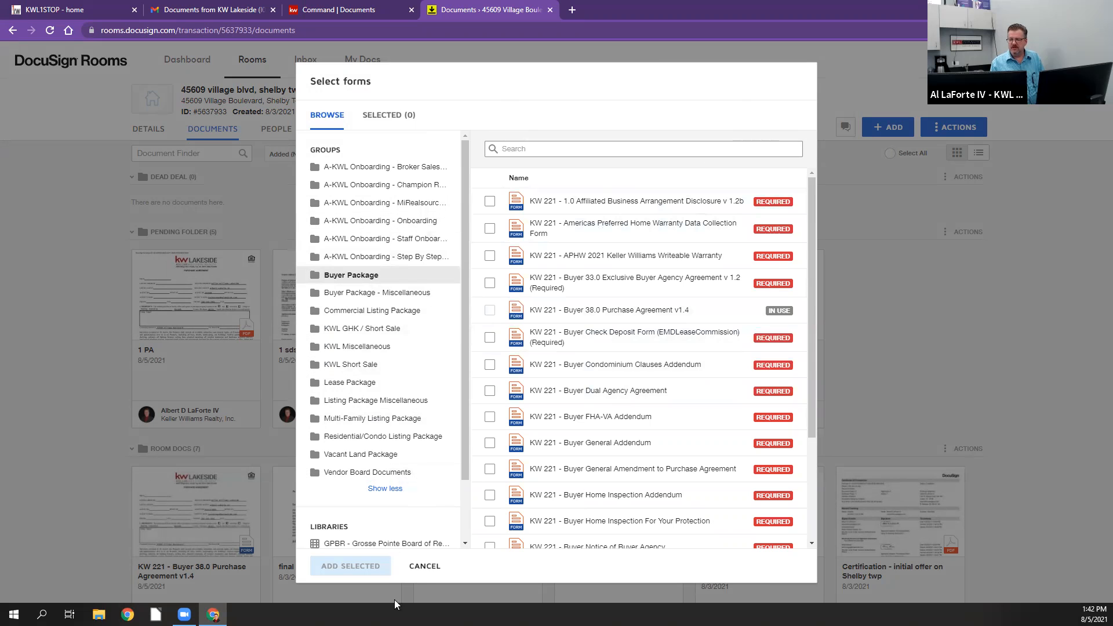
left_click(424, 566)
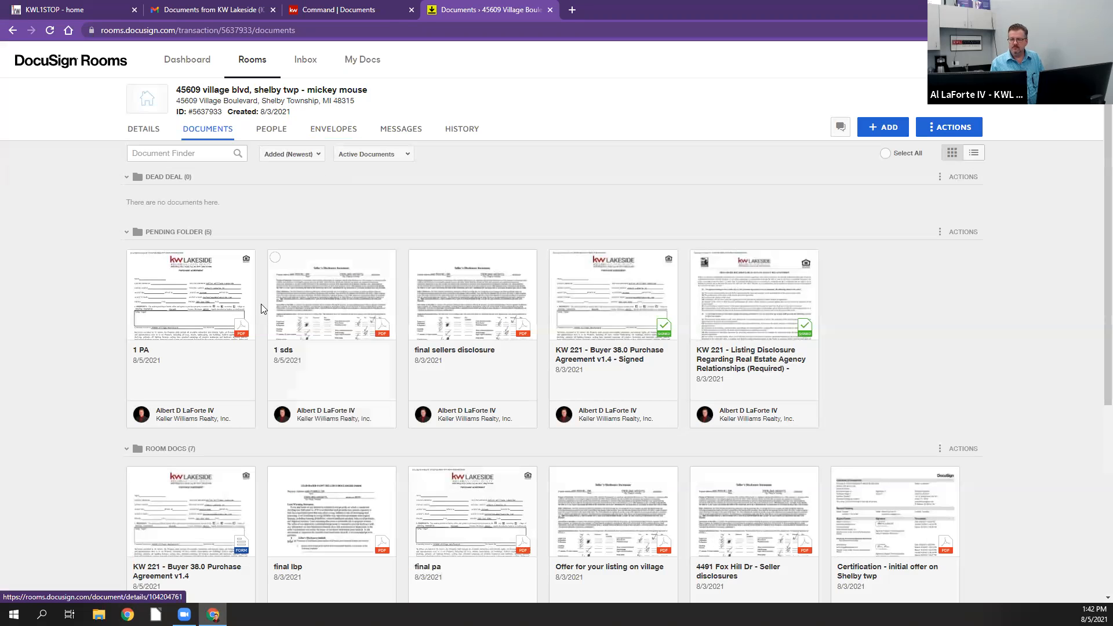
Step: Show the templates available for the Listing Exclusive Right to Sell Agreement UPDATED form in the Residential/Condo Listing Package, without adding the form
left_click(882, 128)
left_click(885, 177)
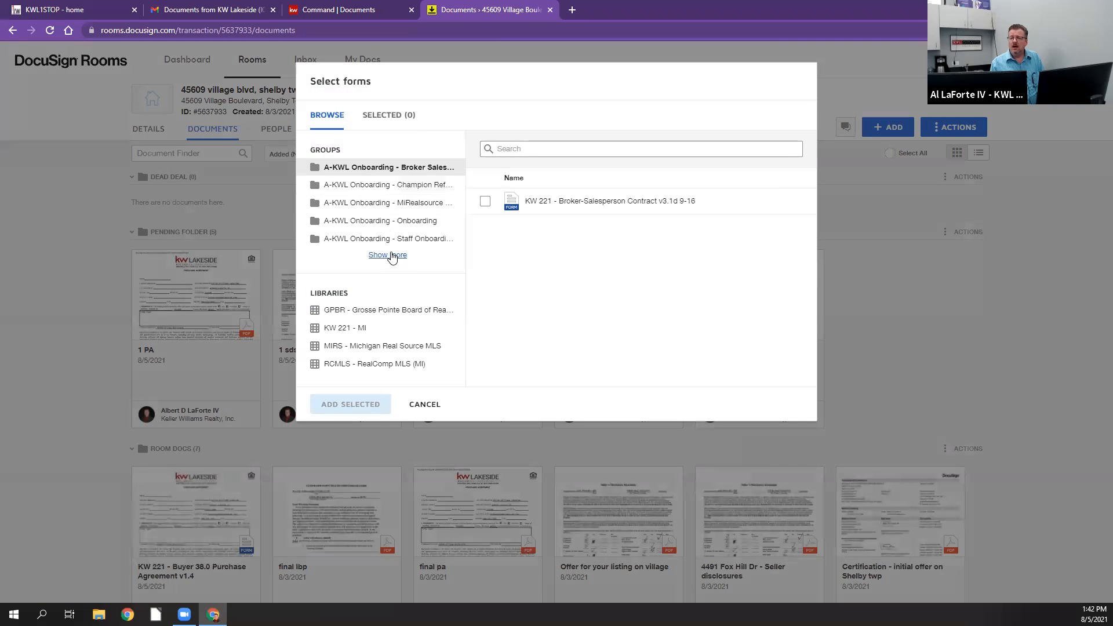
left_click(387, 255)
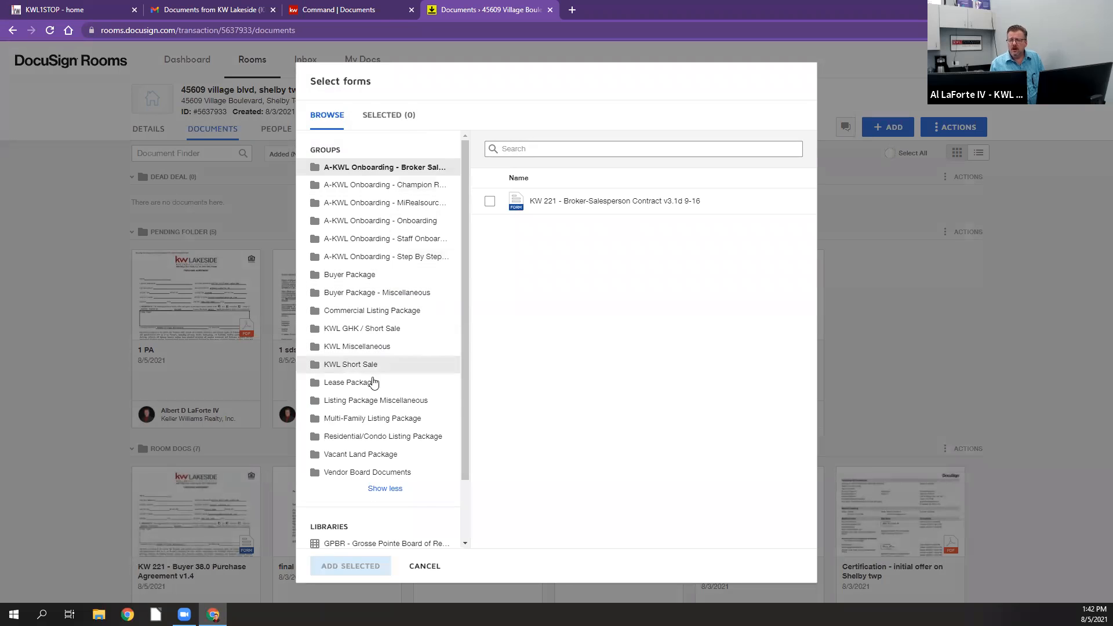
left_click(361, 438)
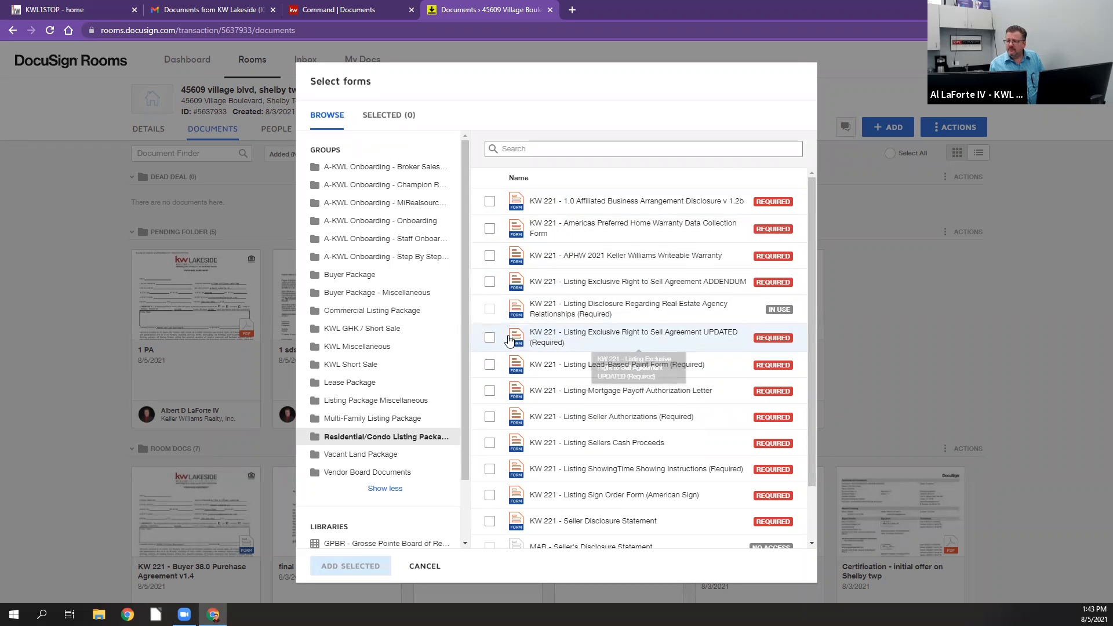
left_click(489, 337)
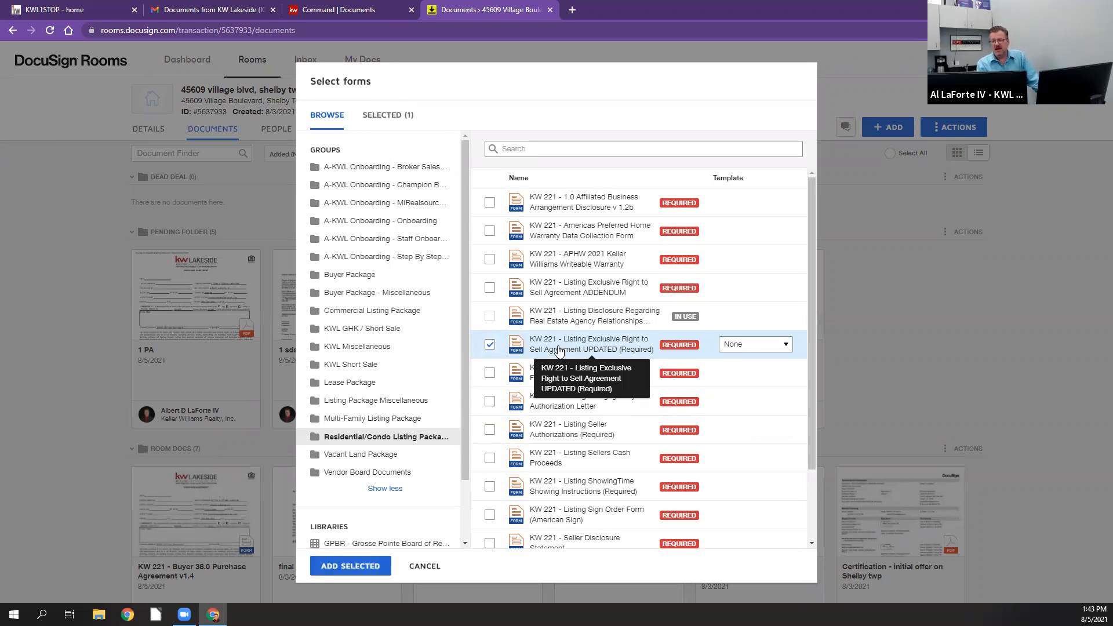
left_click(491, 345)
left_click(491, 342)
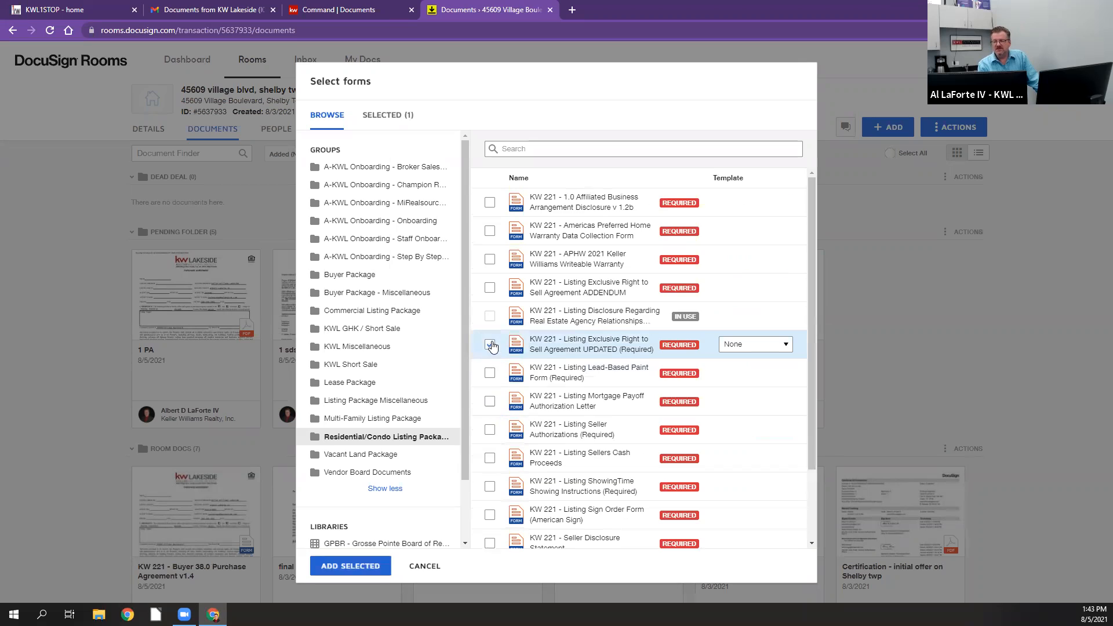
left_click(761, 346)
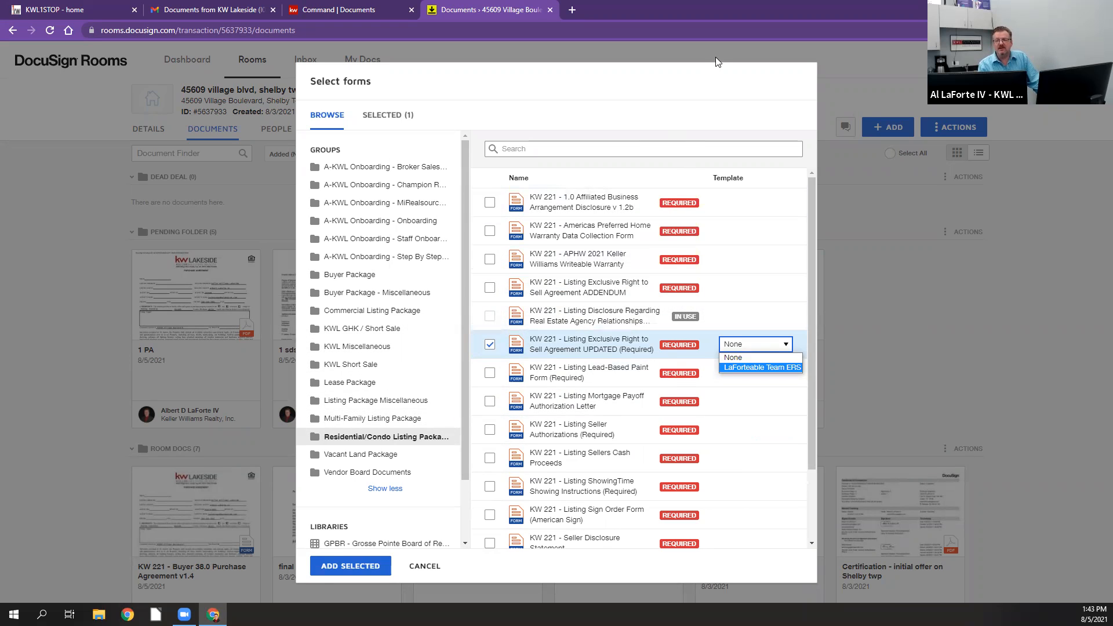
left_click(994, 291)
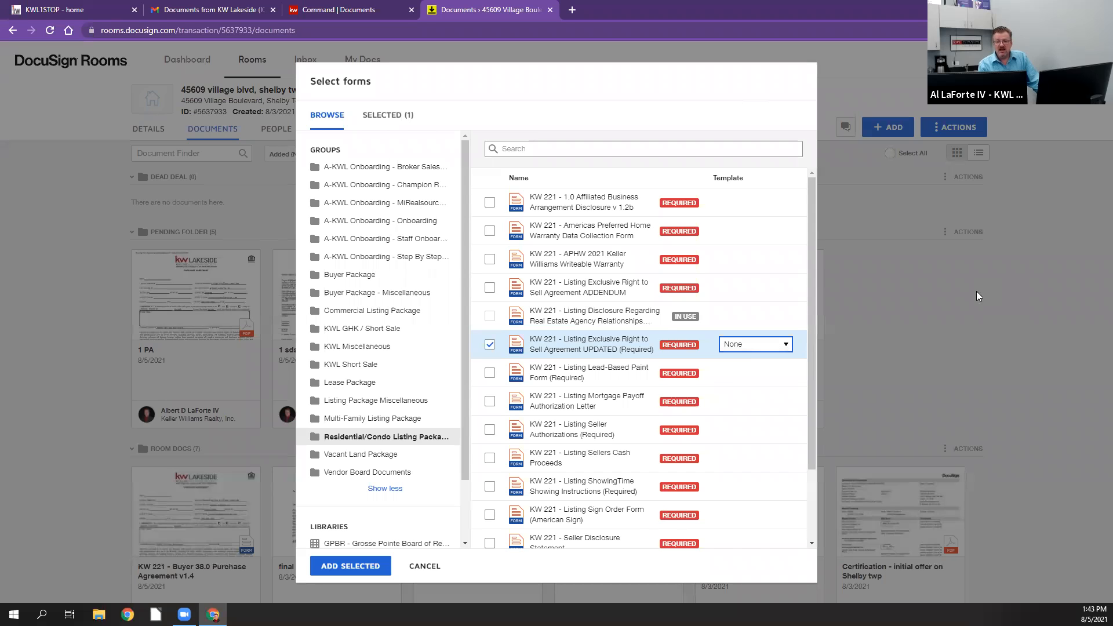
left_click(977, 291)
Step: Apply the 1 Purchase Agreement Cash Template to the KW 221 - Buyer 38.0 Purchase Agreement v1.4 form in Room Docs
scroll(1014, 417, "down", 2)
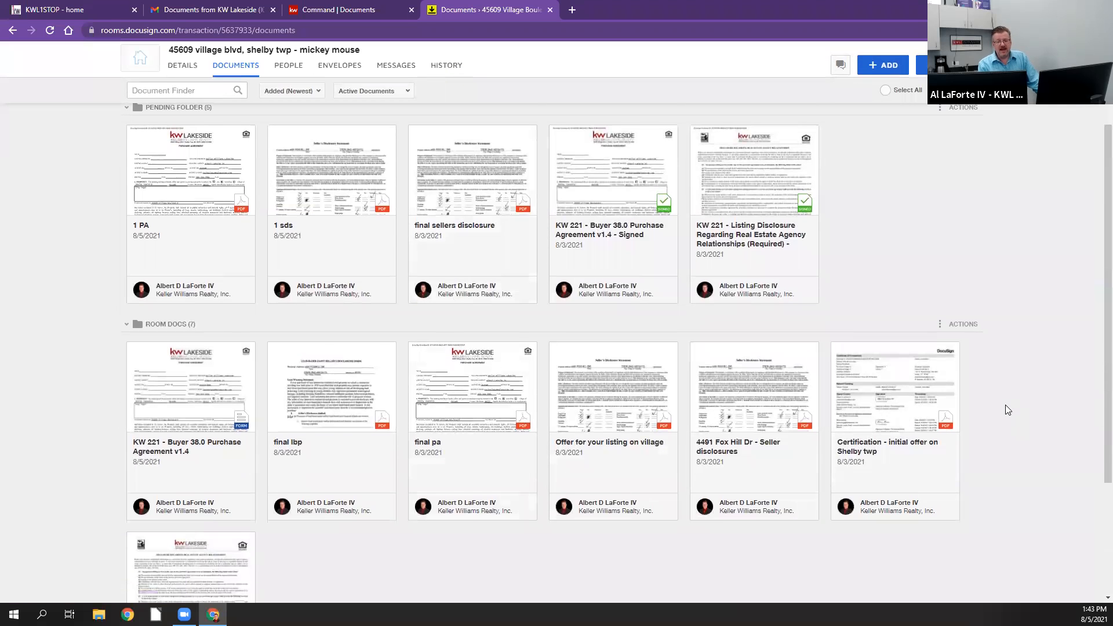
scroll(1006, 410, "down", 2)
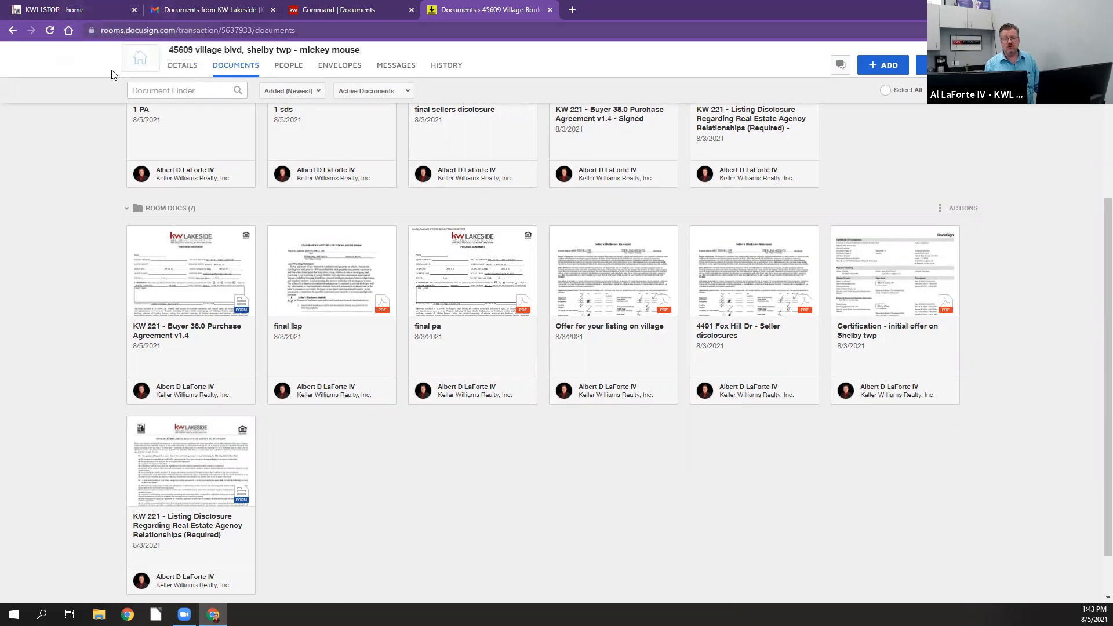
right_click(180, 271)
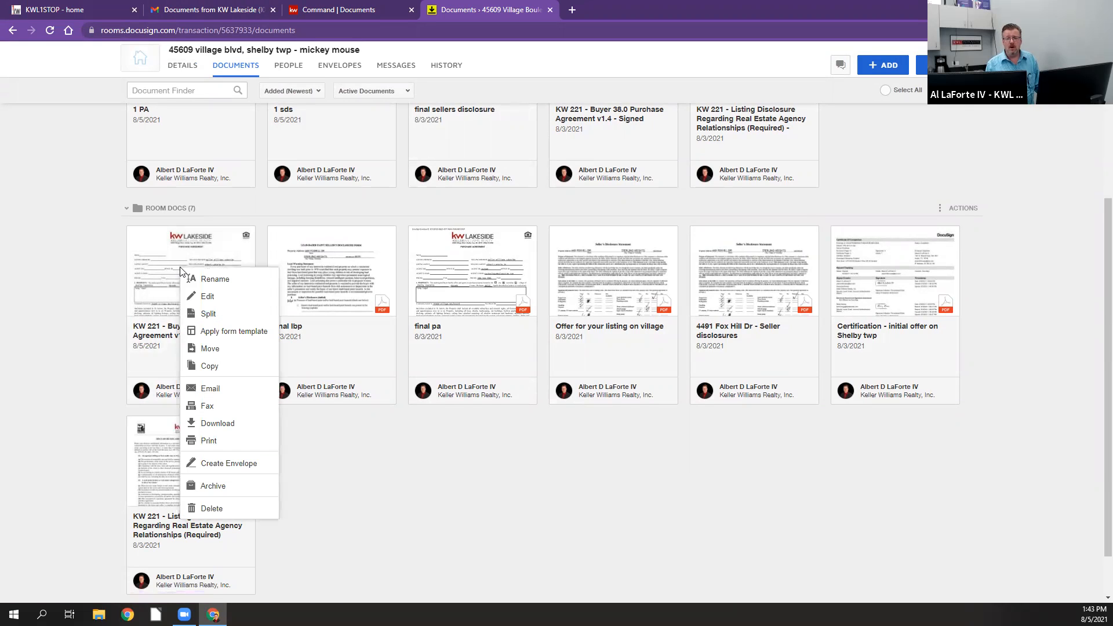
left_click(208, 331)
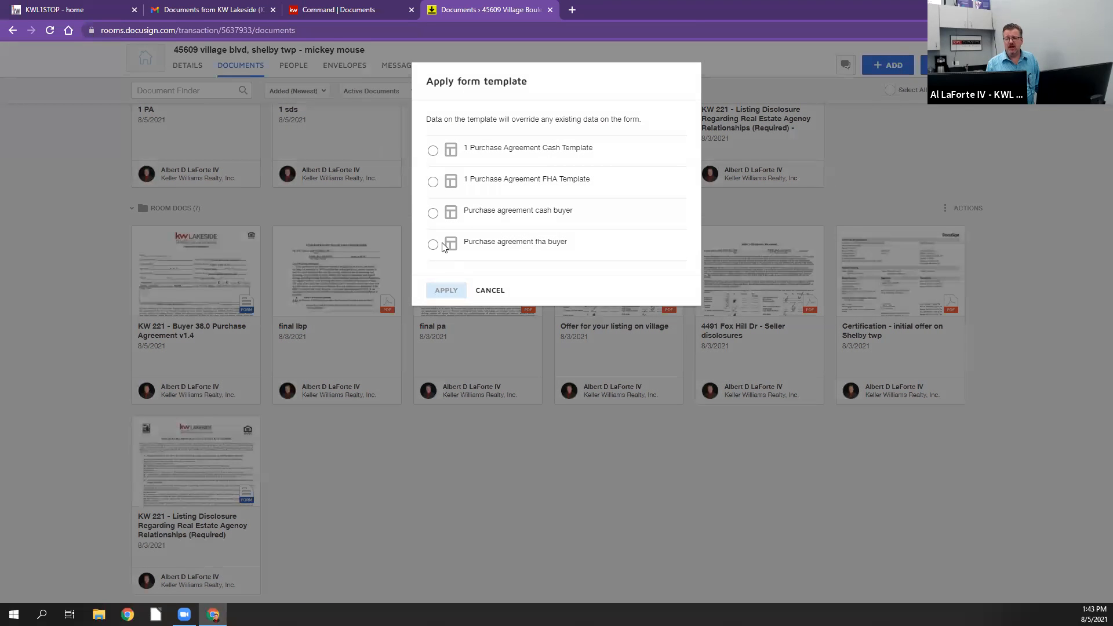
left_click(434, 152)
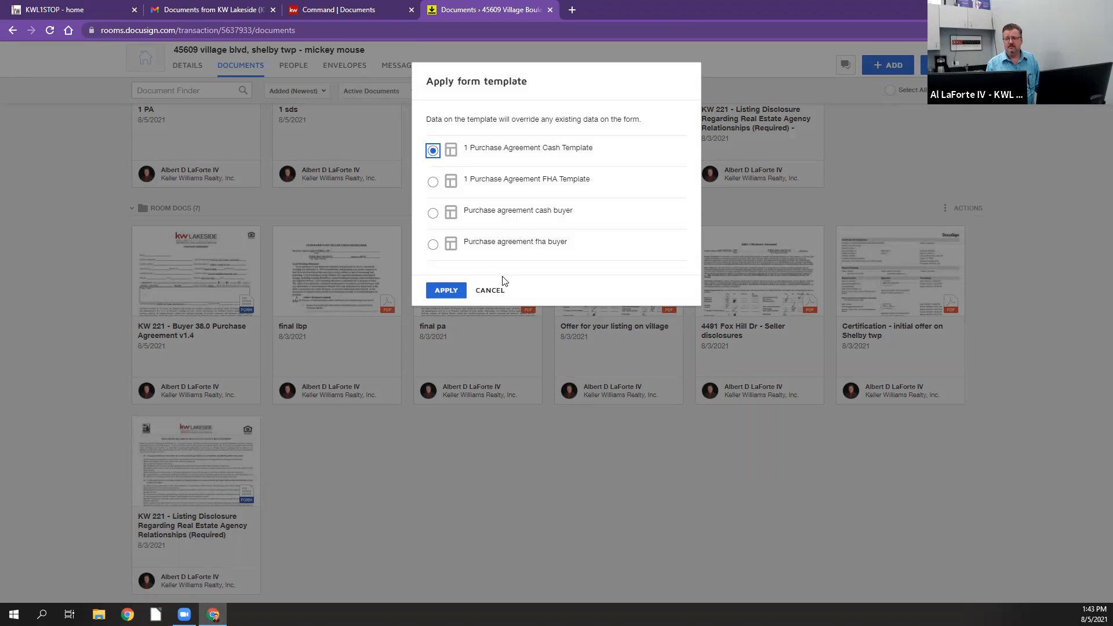
left_click(442, 292)
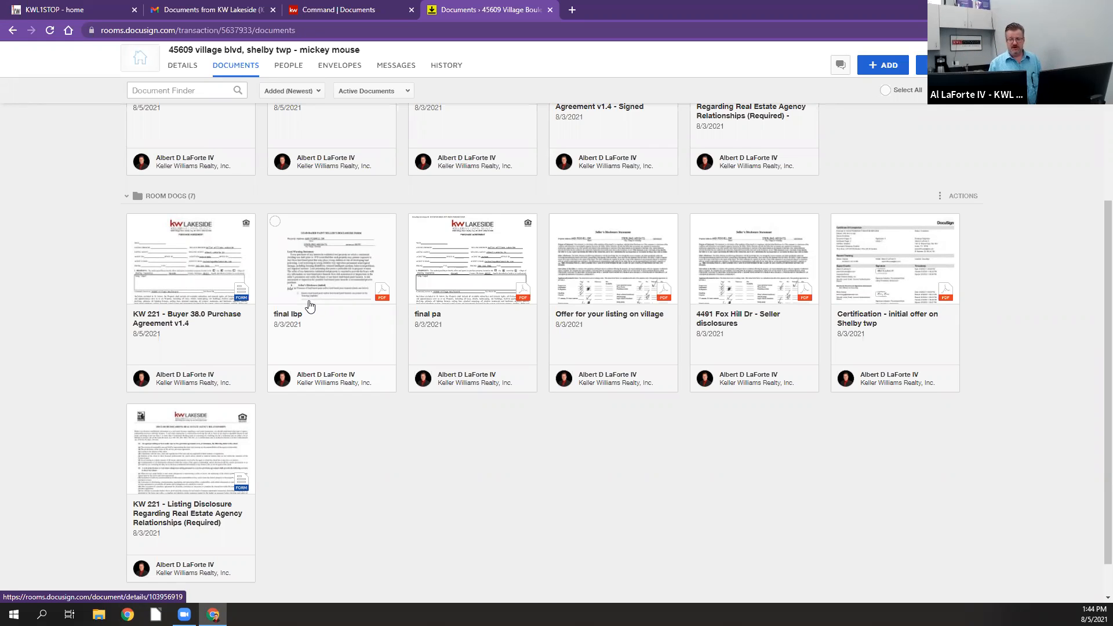
scroll(870, 299, "up", 4)
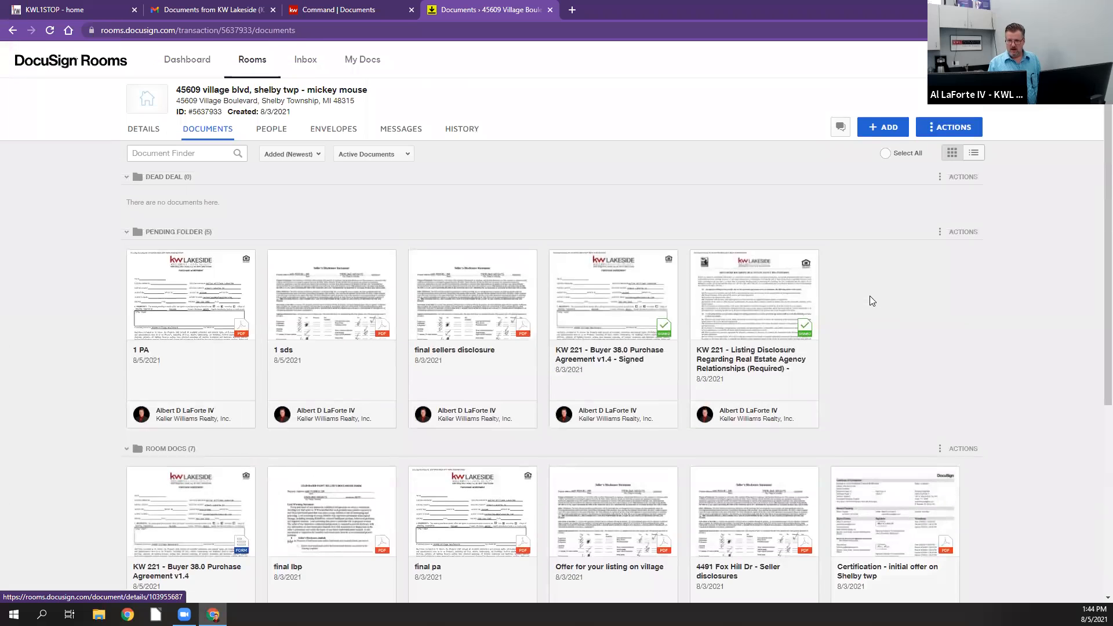